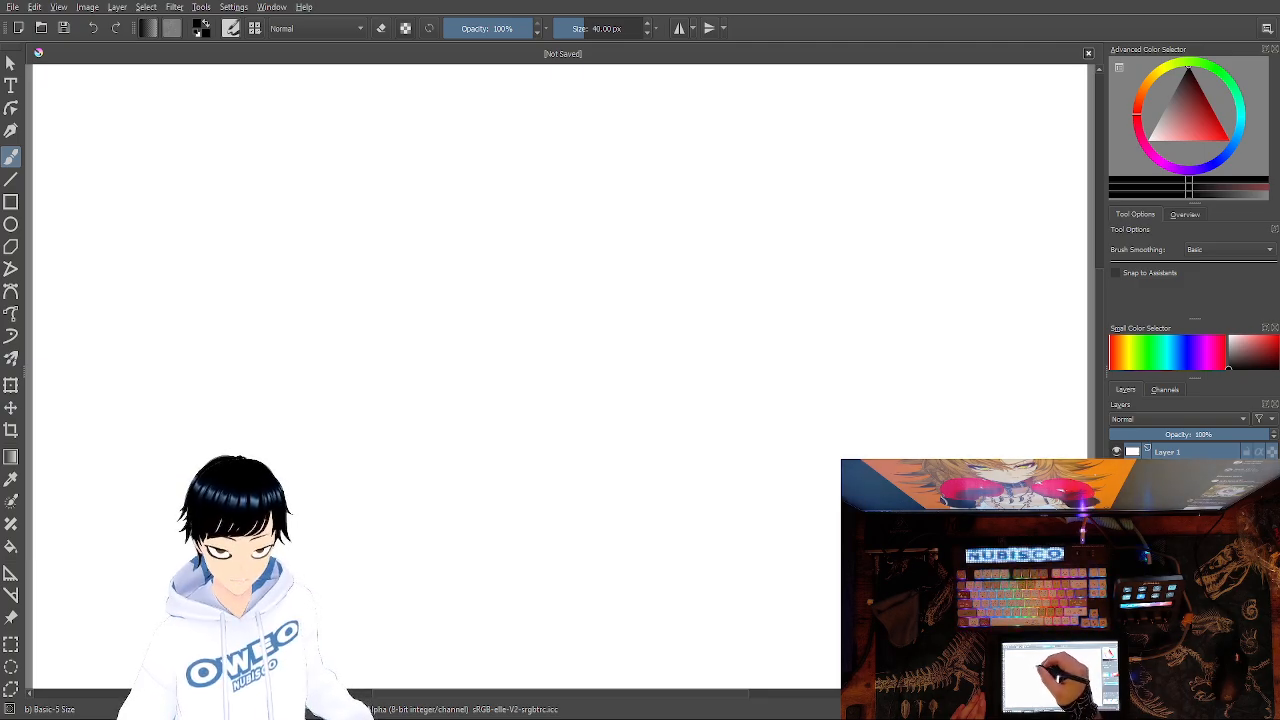
# Sketch a rough V-shaped jawline with curved sides using the 40 px Basic-5 Size brush.
pyautogui.moveTo(366, 222); pyautogui.dragTo(410, 292)
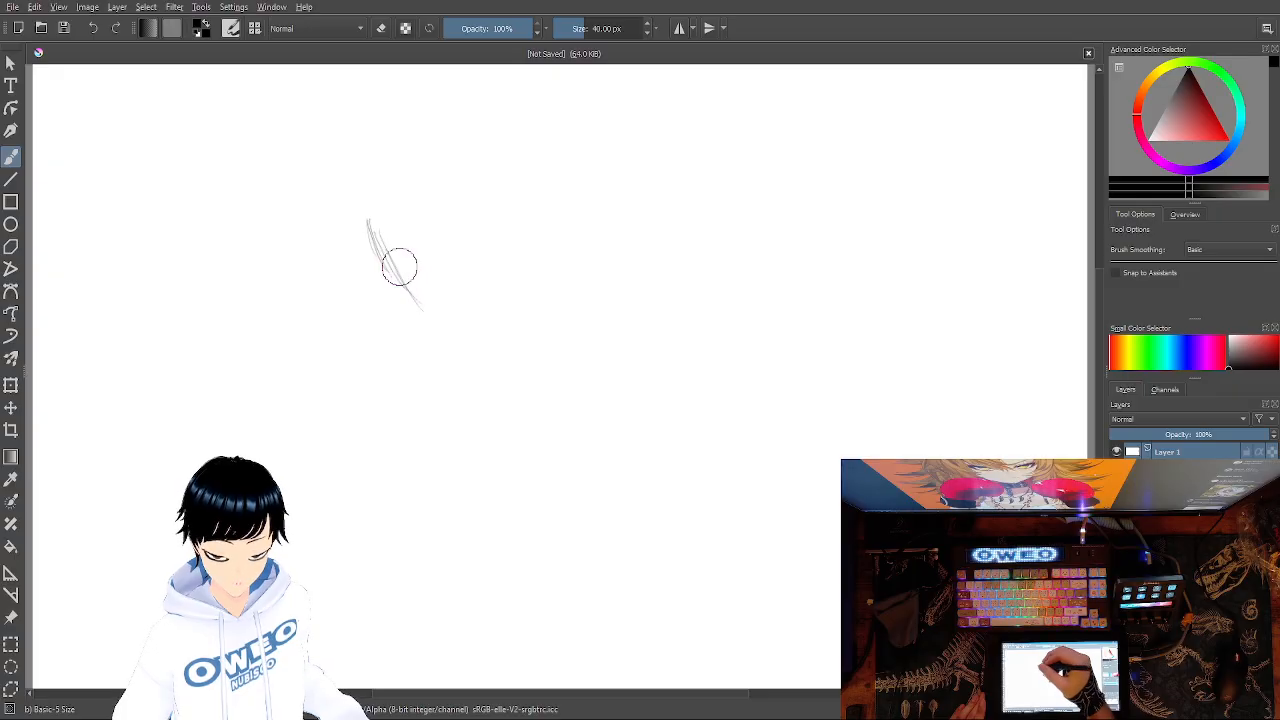
pyautogui.moveTo(368, 224); pyautogui.dragTo(448, 330)
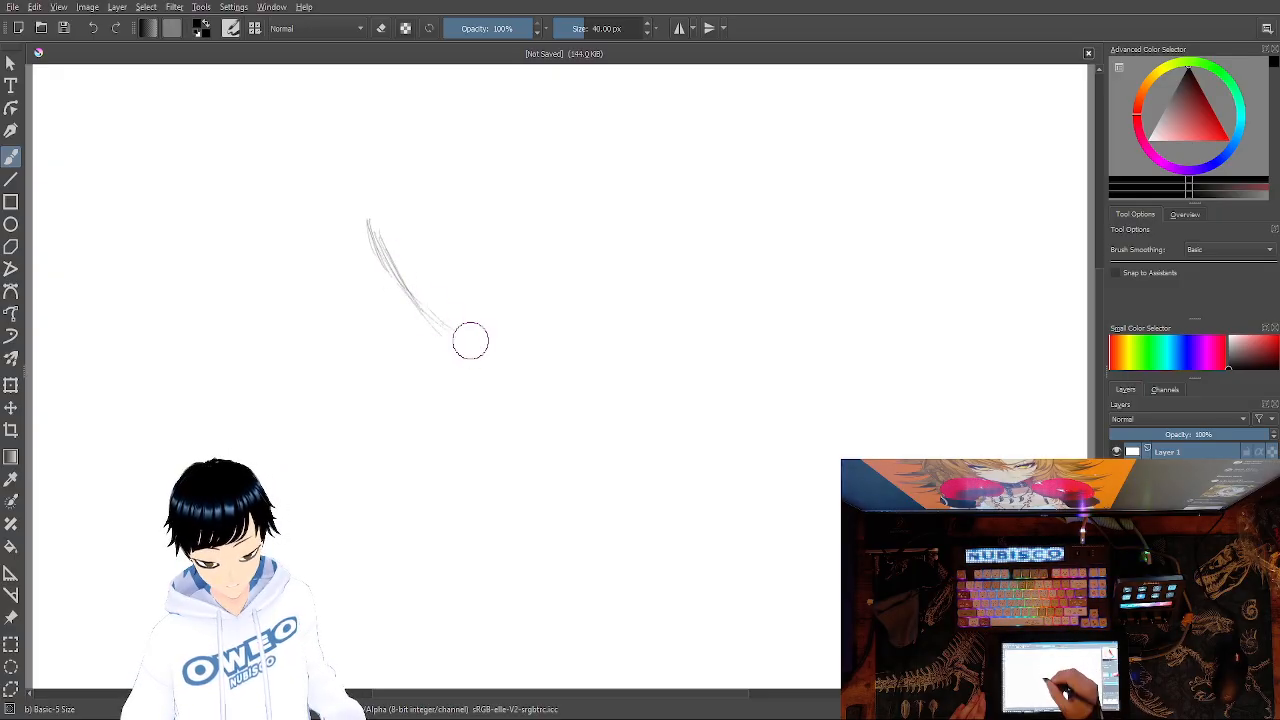
pyautogui.moveTo(392, 258)
pyautogui.mouseDown()
pyautogui.moveTo(460, 337)
pyautogui.moveTo(489, 333)
pyautogui.moveTo(482, 342)
pyautogui.moveTo(530, 286)
pyautogui.moveTo(560, 200)
pyautogui.mouseUp()
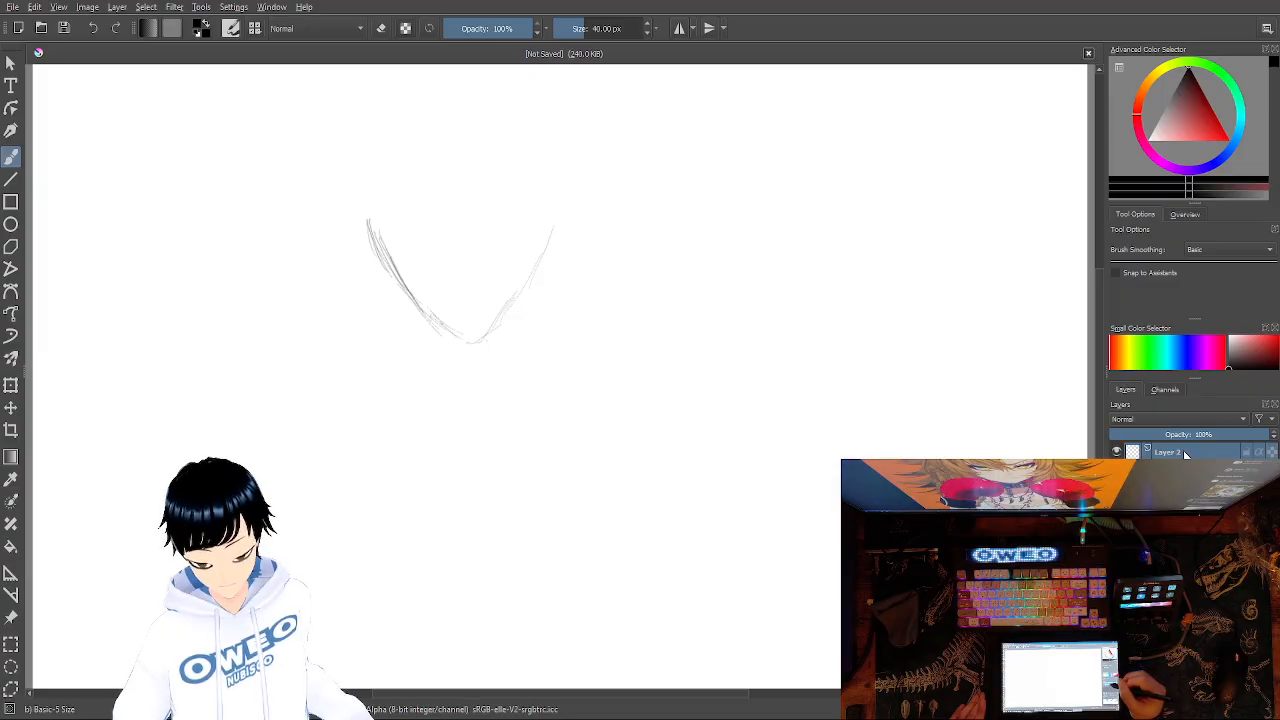
pyautogui.hotkey('ctrl', 'z')
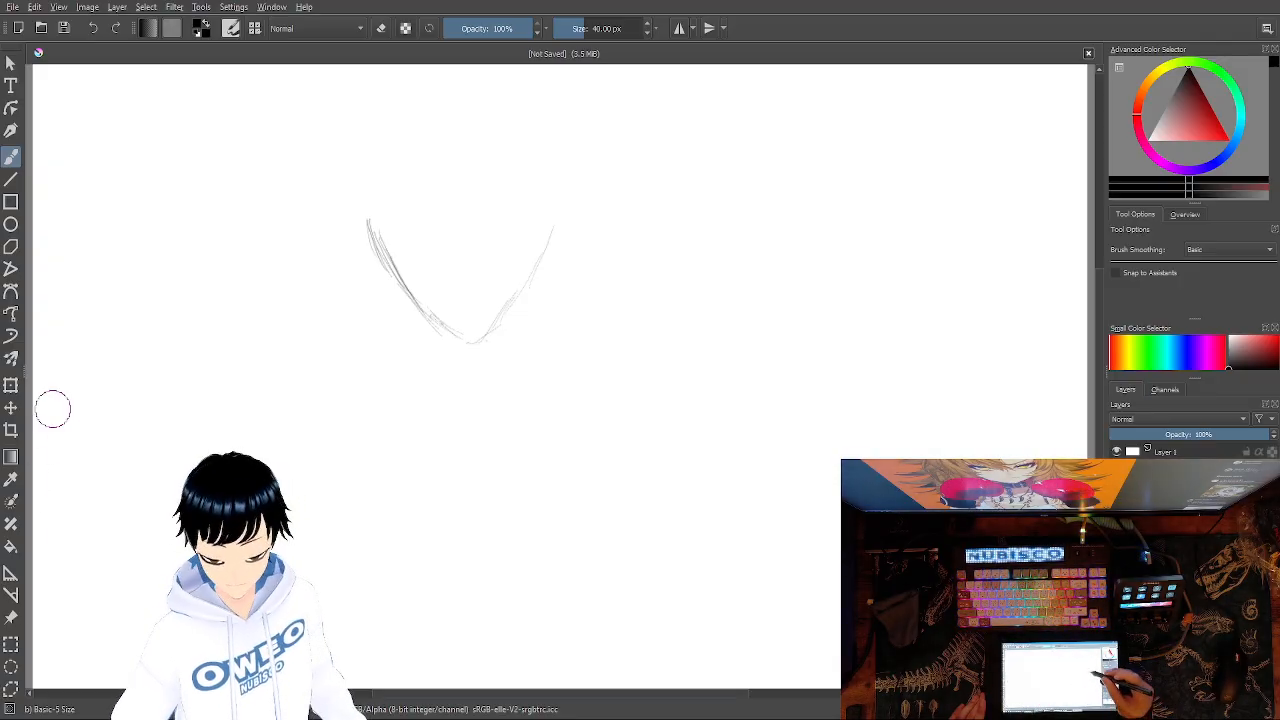
# Try to erase the upper part of the jawline's right side on Layer 1 with the 25 px Eraser Small brush.
pyautogui.rightClick(969, 315)
pyautogui.click(1004, 258)
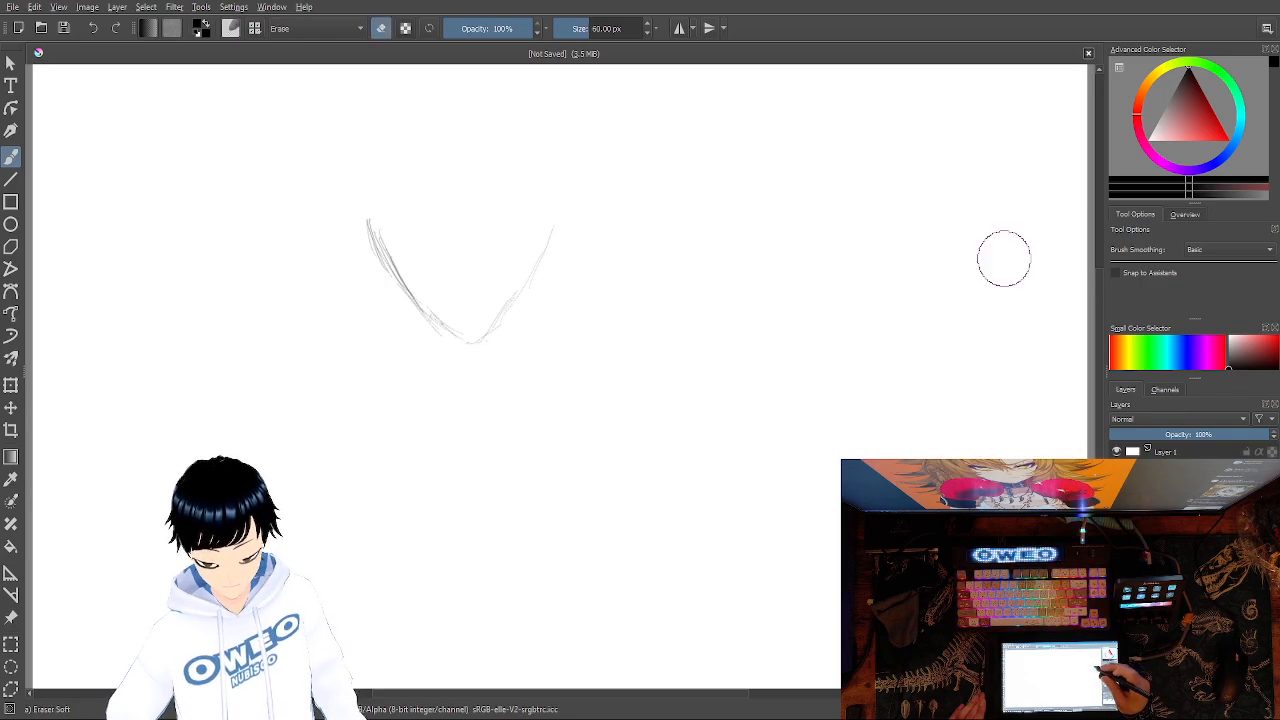
pyautogui.rightClick(985, 309)
pyautogui.click(950, 193)
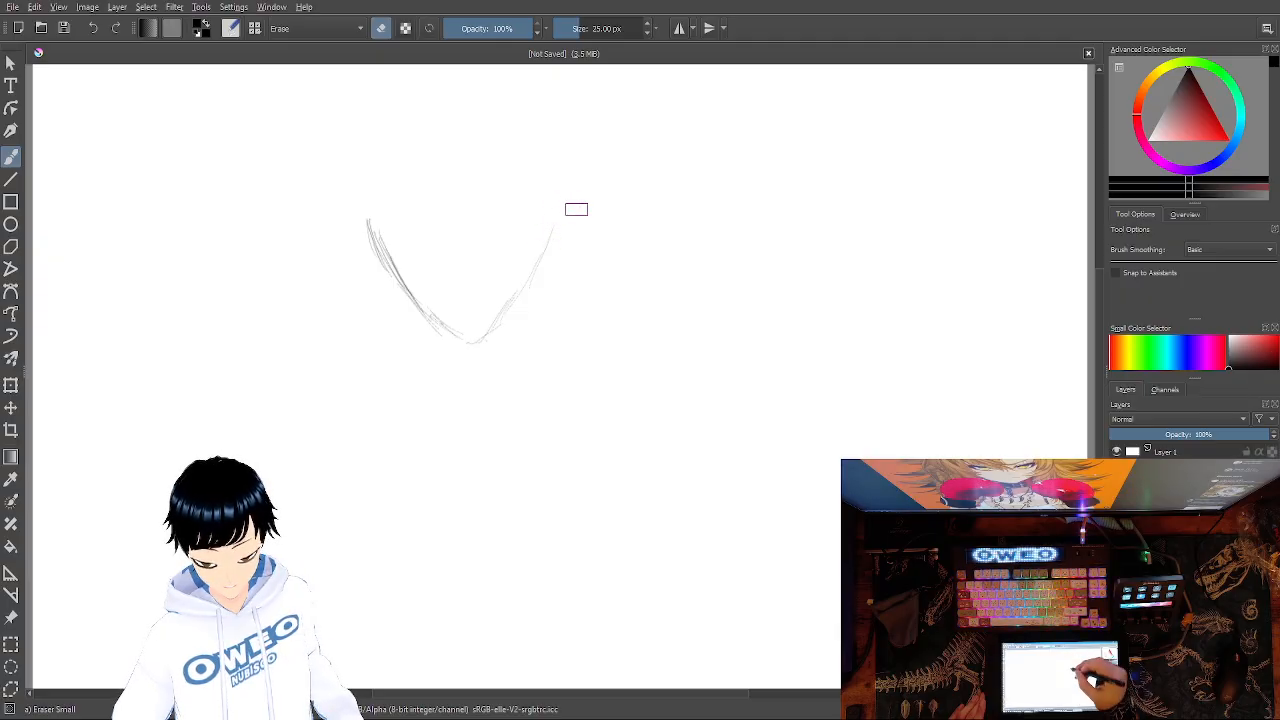
pyautogui.rightClick(815, 251)
pyautogui.rightClick(798, 168)
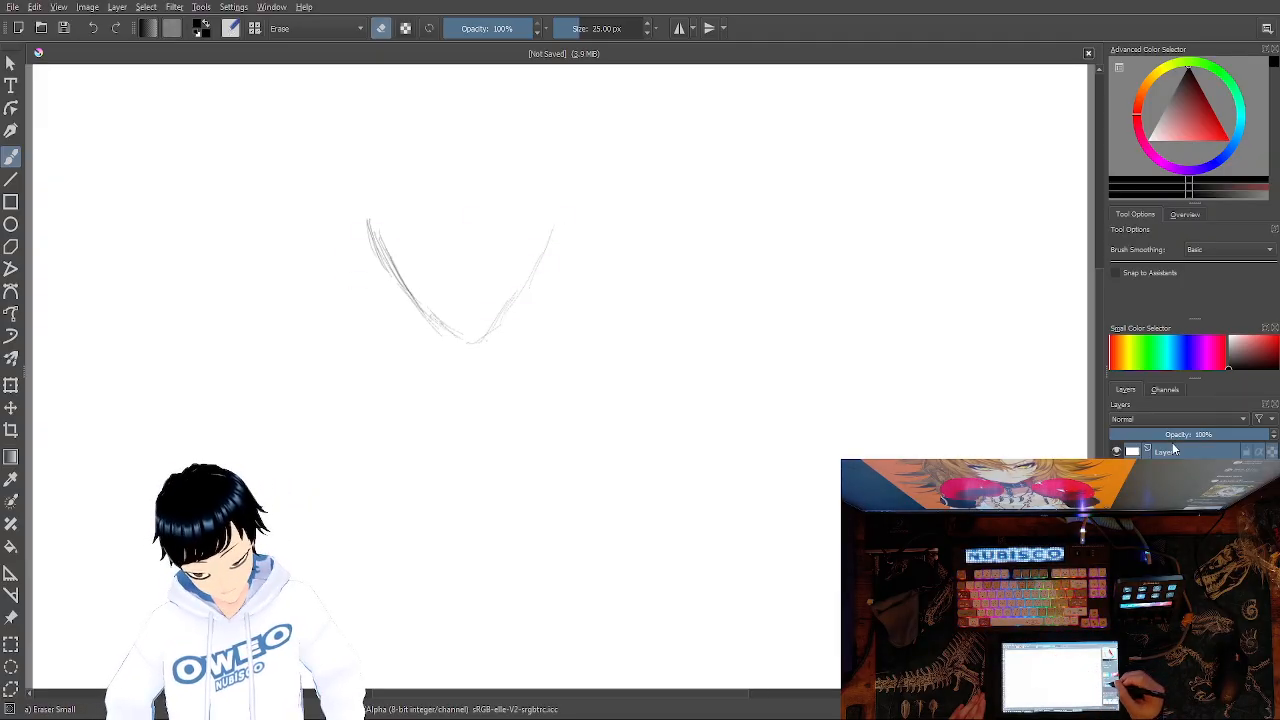
pyautogui.moveTo(521, 285); pyautogui.dragTo(549, 243)
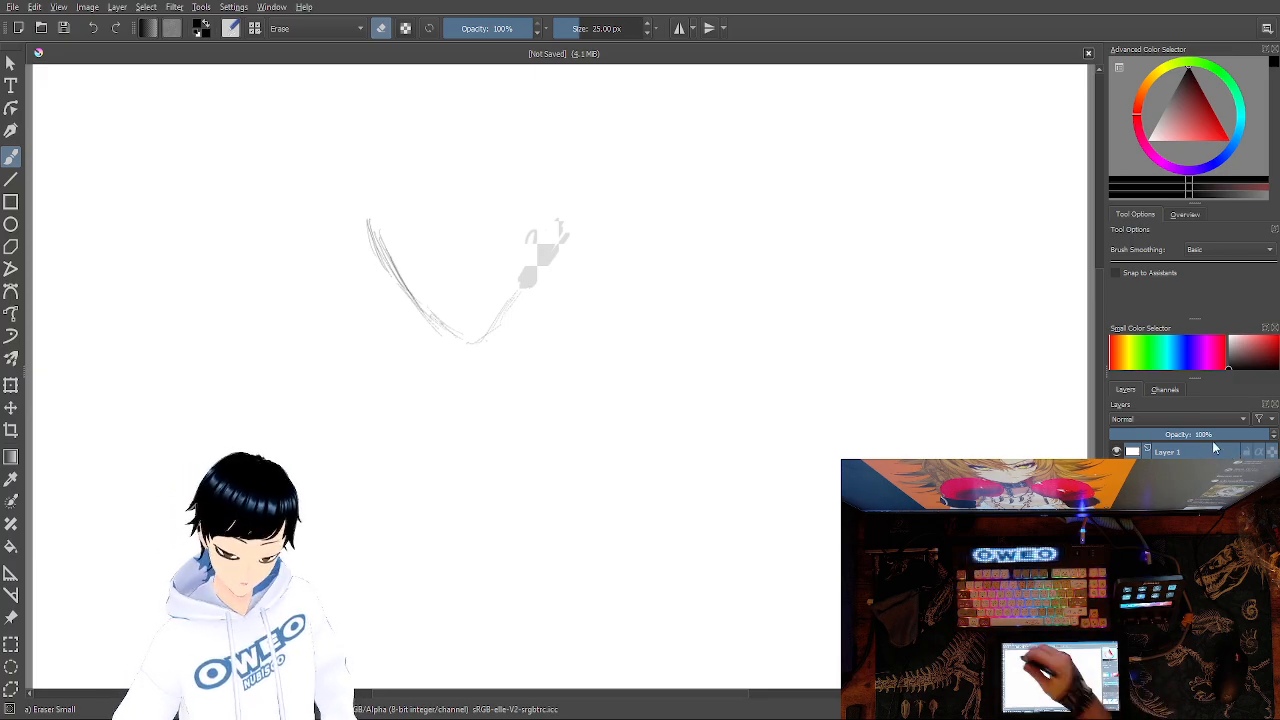
# Undo the eraser strokes and the latest jawline strokes.
pyautogui.click(90, 29)
pyautogui.click(94, 30)
pyautogui.click(94, 30)
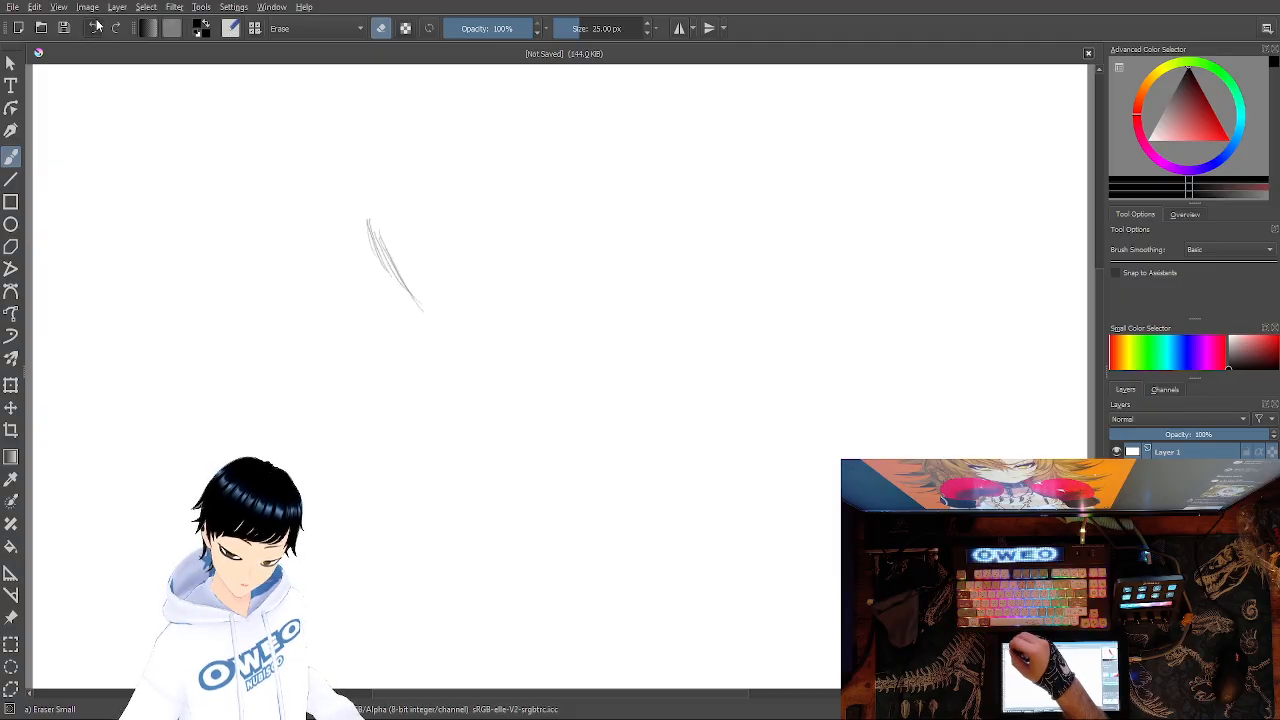
pyautogui.click(94, 30)
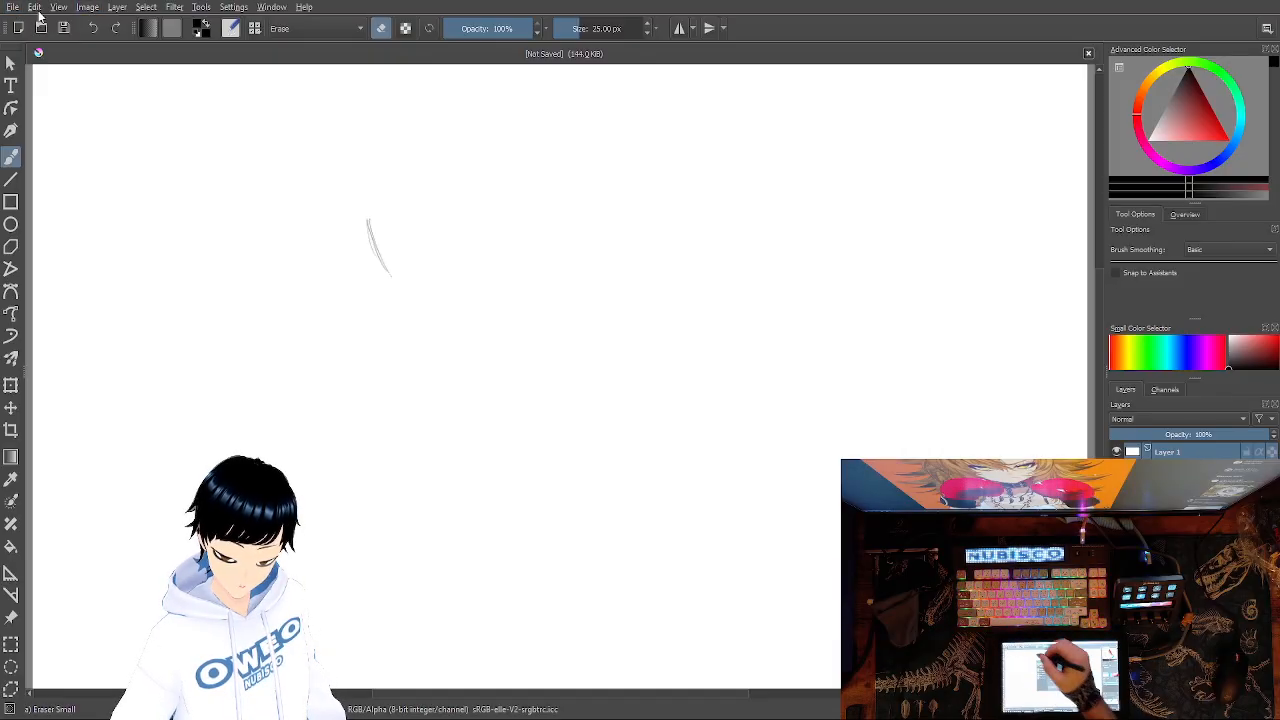
# Create a new blank document for restarting the sketch.
pyautogui.hotkey('ctrl', 'n')
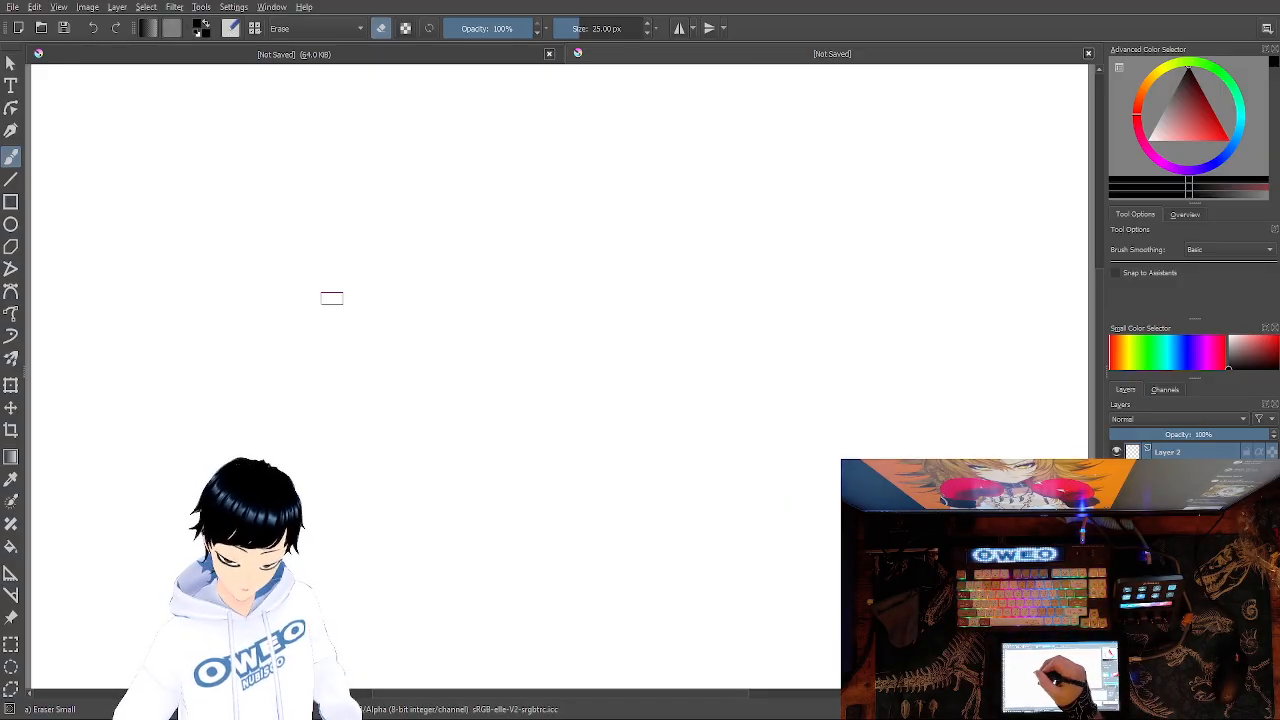
pyautogui.moveTo(331, 249); pyautogui.dragTo(334, 242)
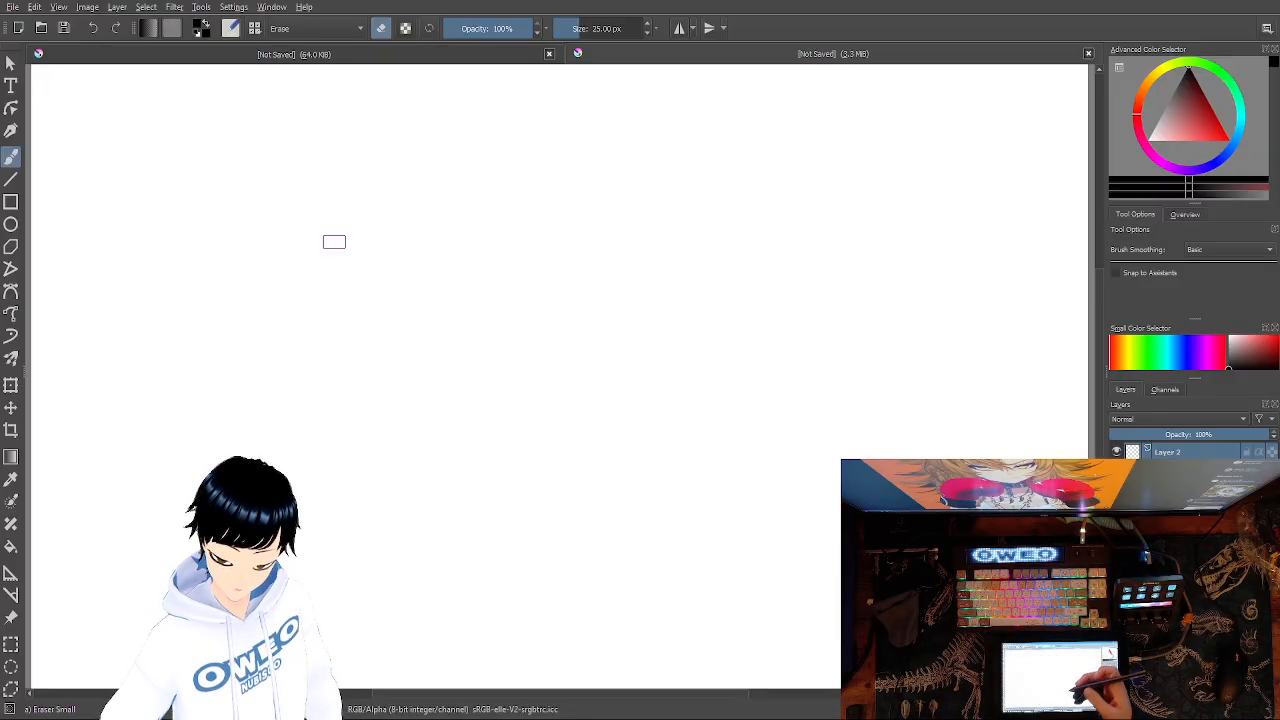
# Try a short stroke on Layer 2 with the 60 px Eraser Soft brush.
pyautogui.rightClick(765, 275)
pyautogui.click(827, 197)
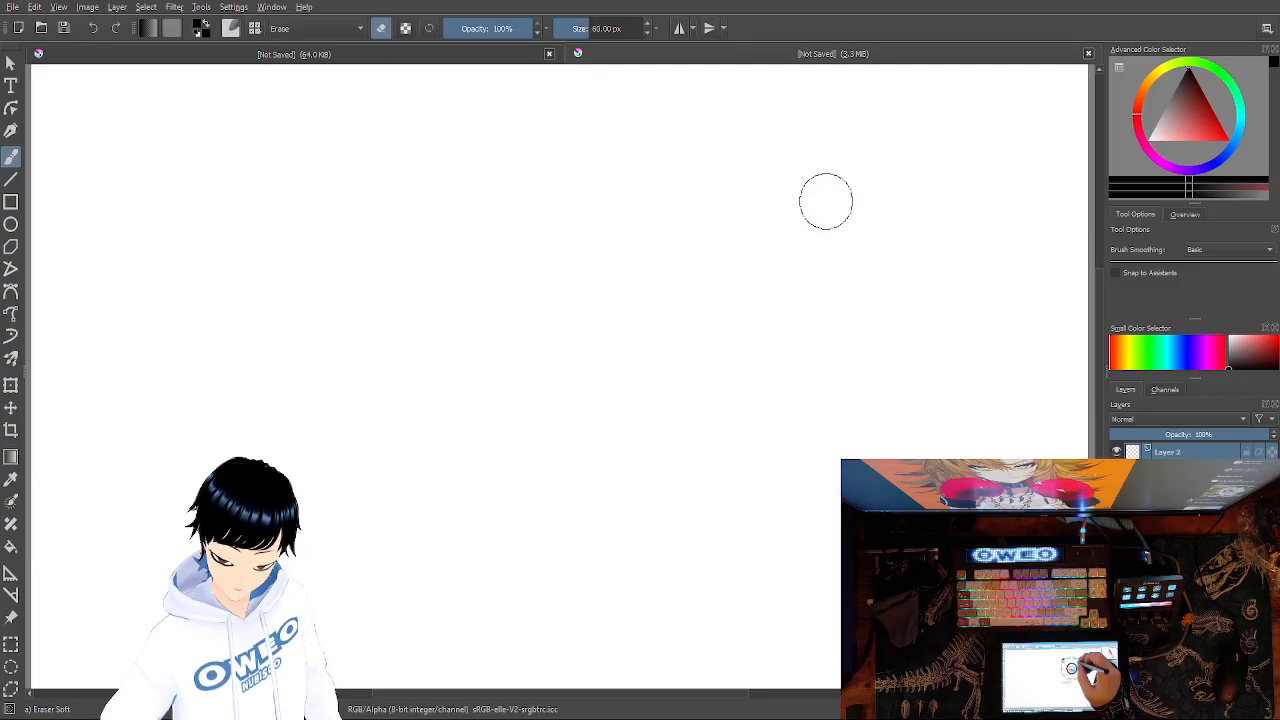
pyautogui.rightClick(873, 265)
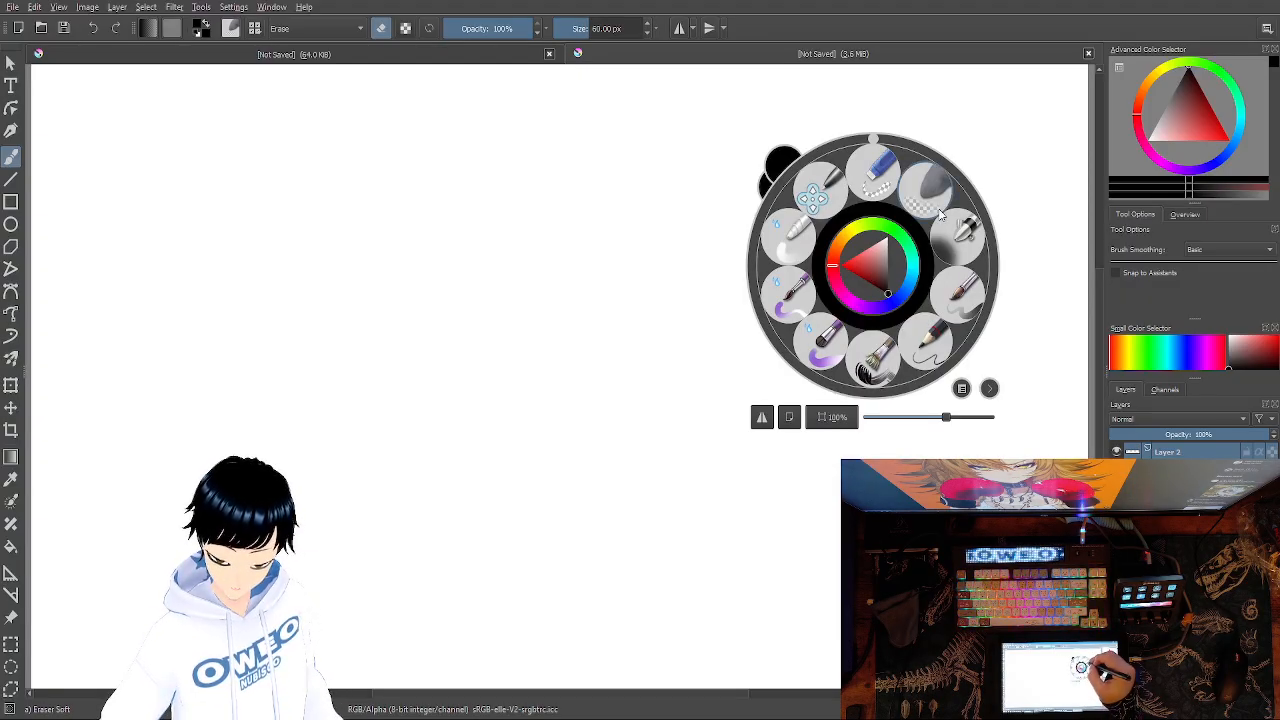
pyautogui.rightClick(872, 265)
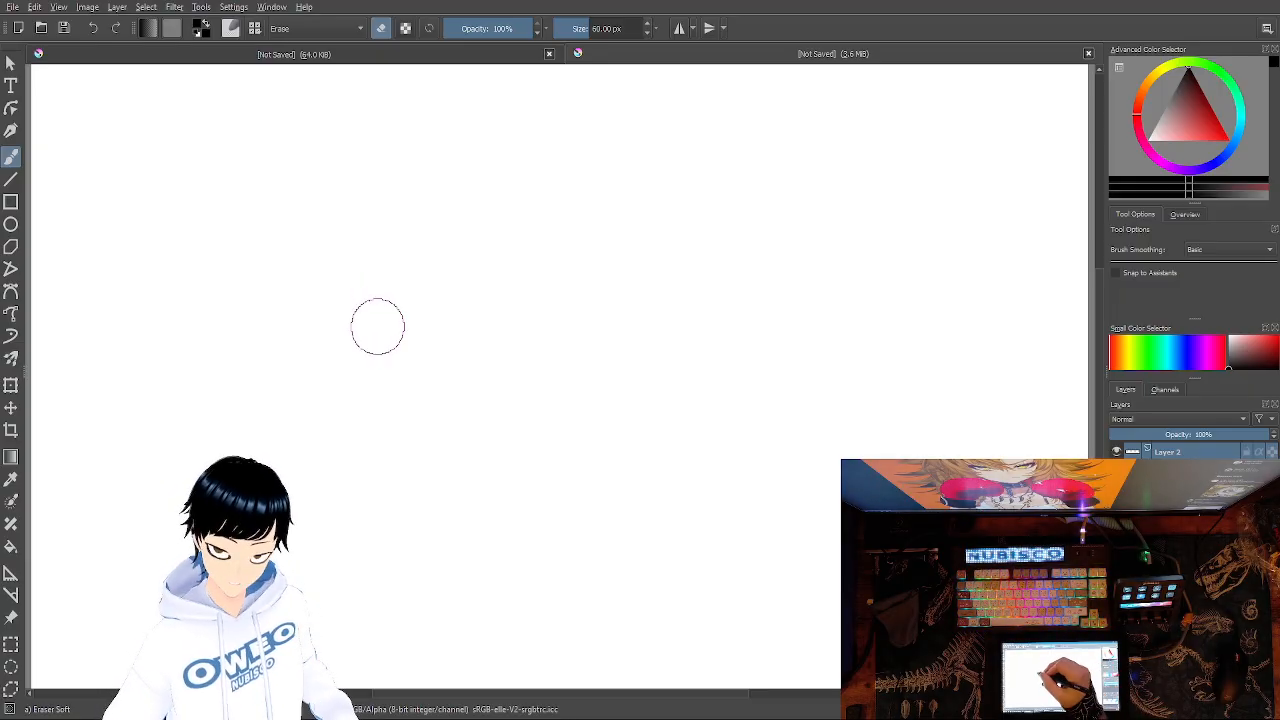
pyautogui.moveTo(378, 313); pyautogui.dragTo(391, 335)
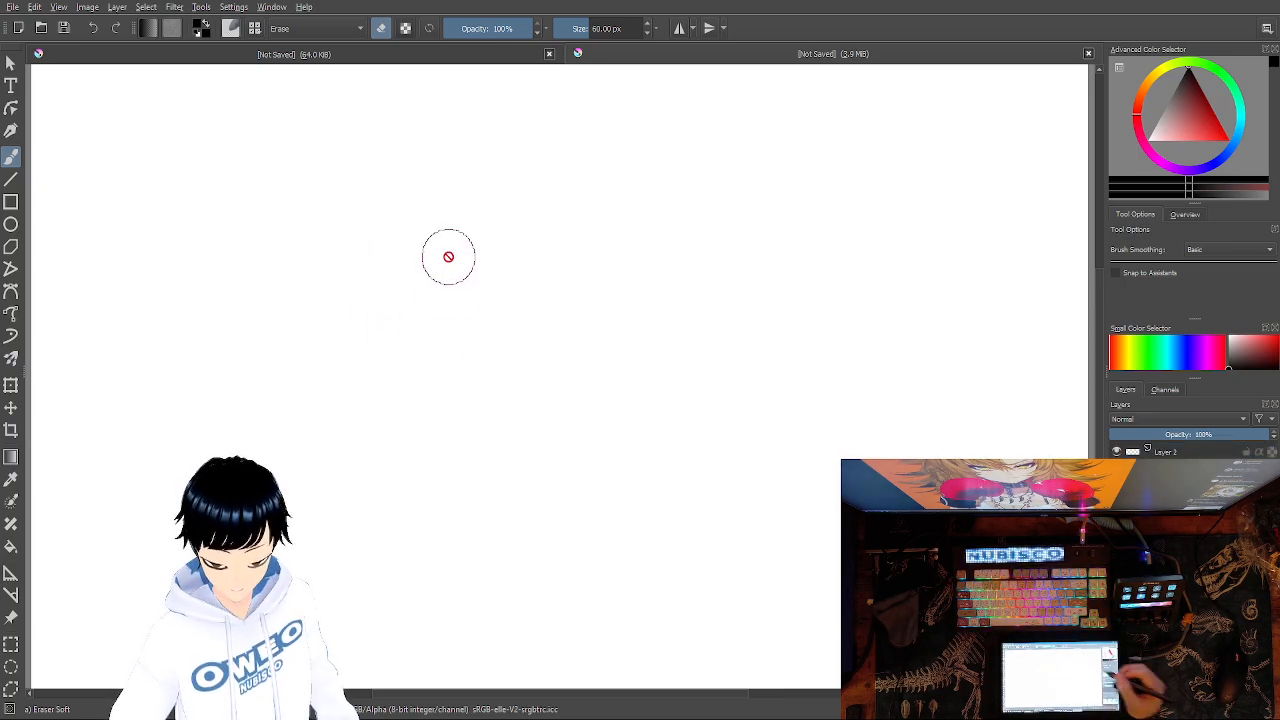
pyautogui.click(1176, 452)
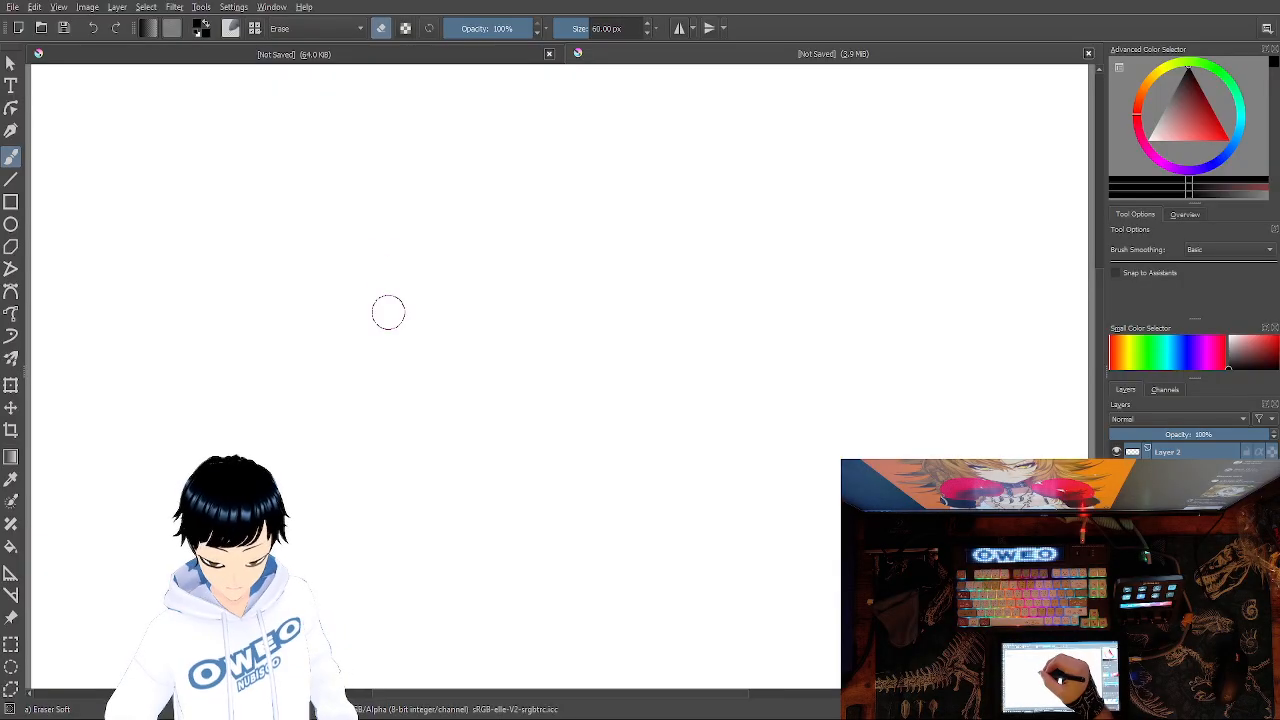
pyautogui.rightClick(811, 232)
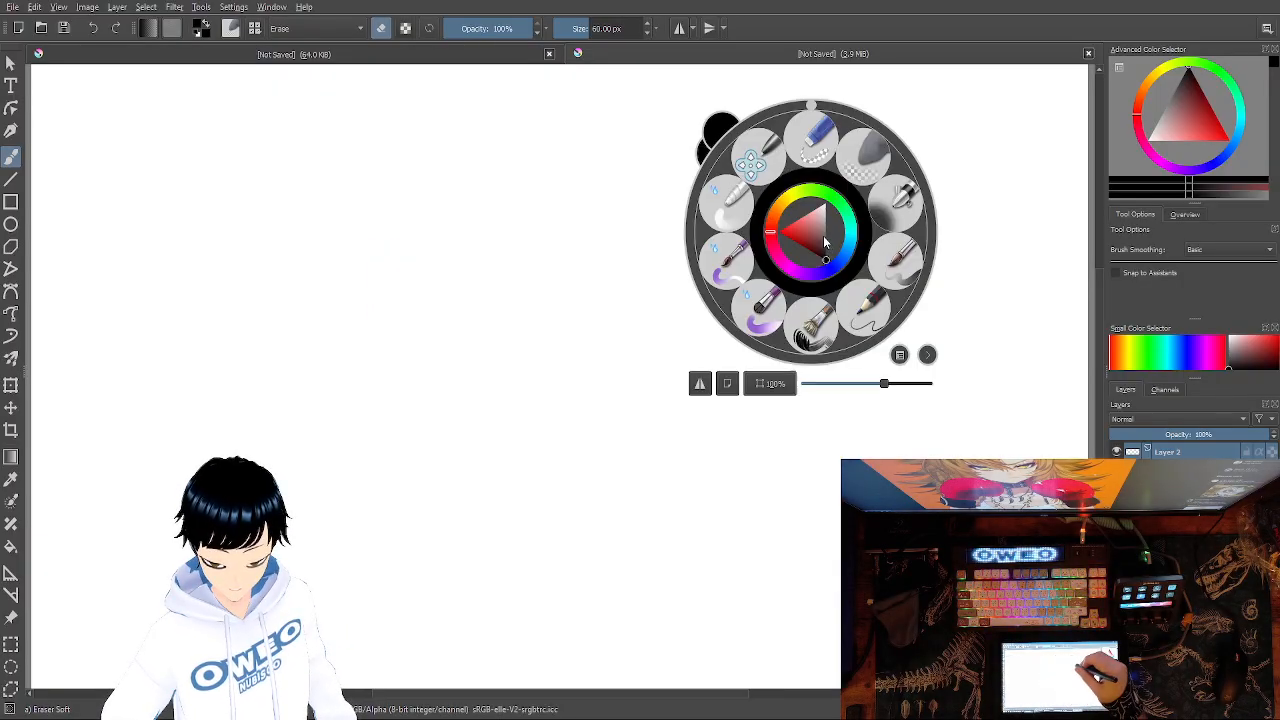
pyautogui.click(860, 148)
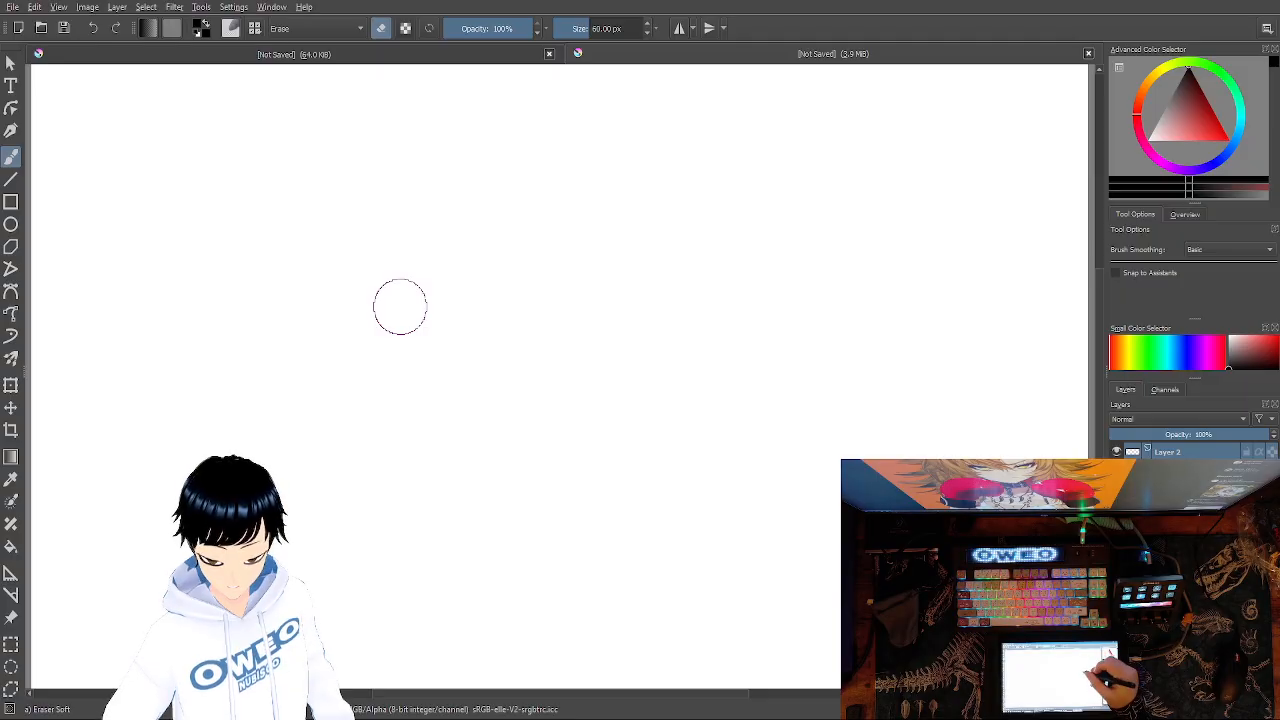
# Sketch the face outline on Layer 2 with the 40 px Basic-5 Size Opacity brush, from one cheek around the pointed chin to the opposite temple.
pyautogui.rightClick(952, 250)
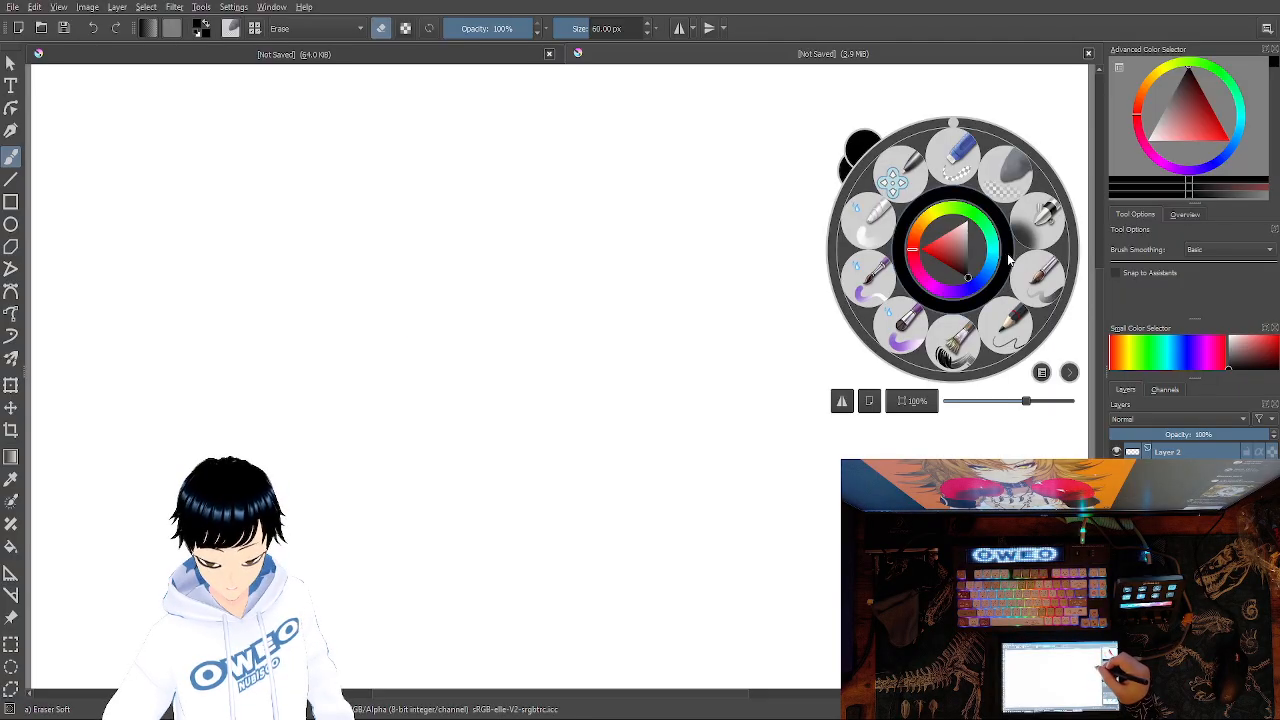
pyautogui.click(1015, 197)
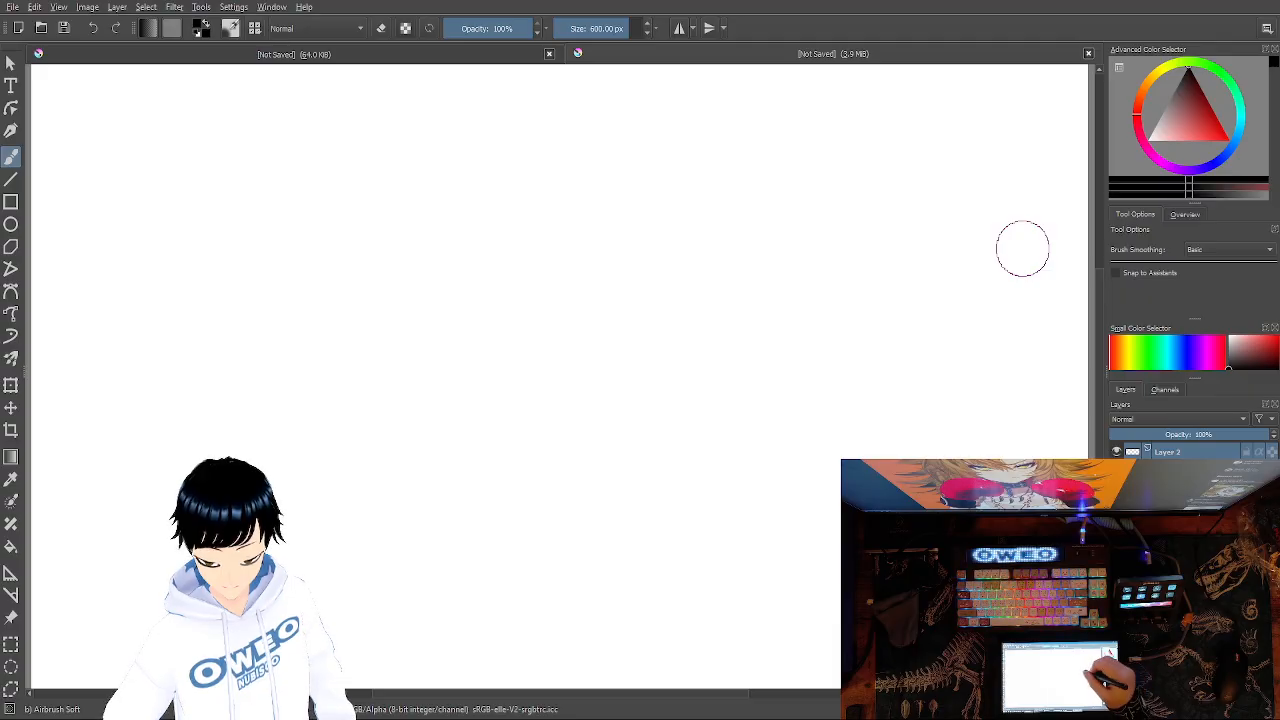
pyautogui.rightClick(1022, 249)
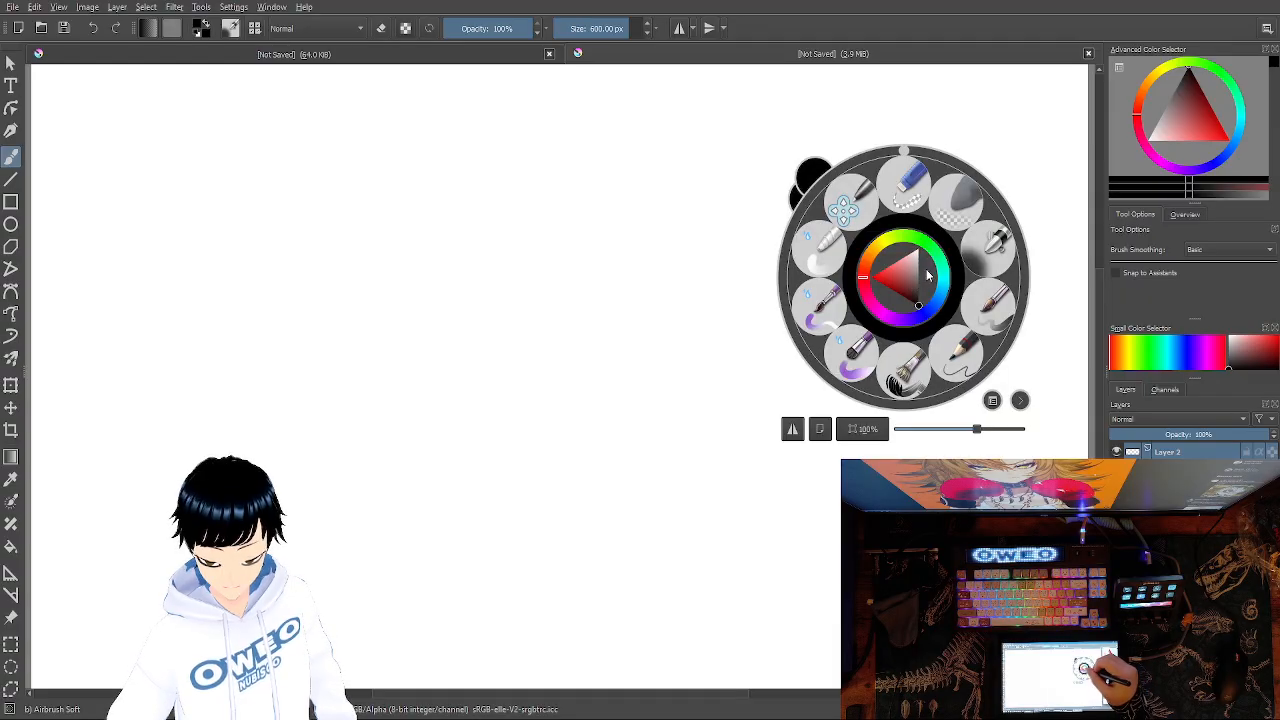
pyautogui.click(957, 215)
pyautogui.rightClick(971, 284)
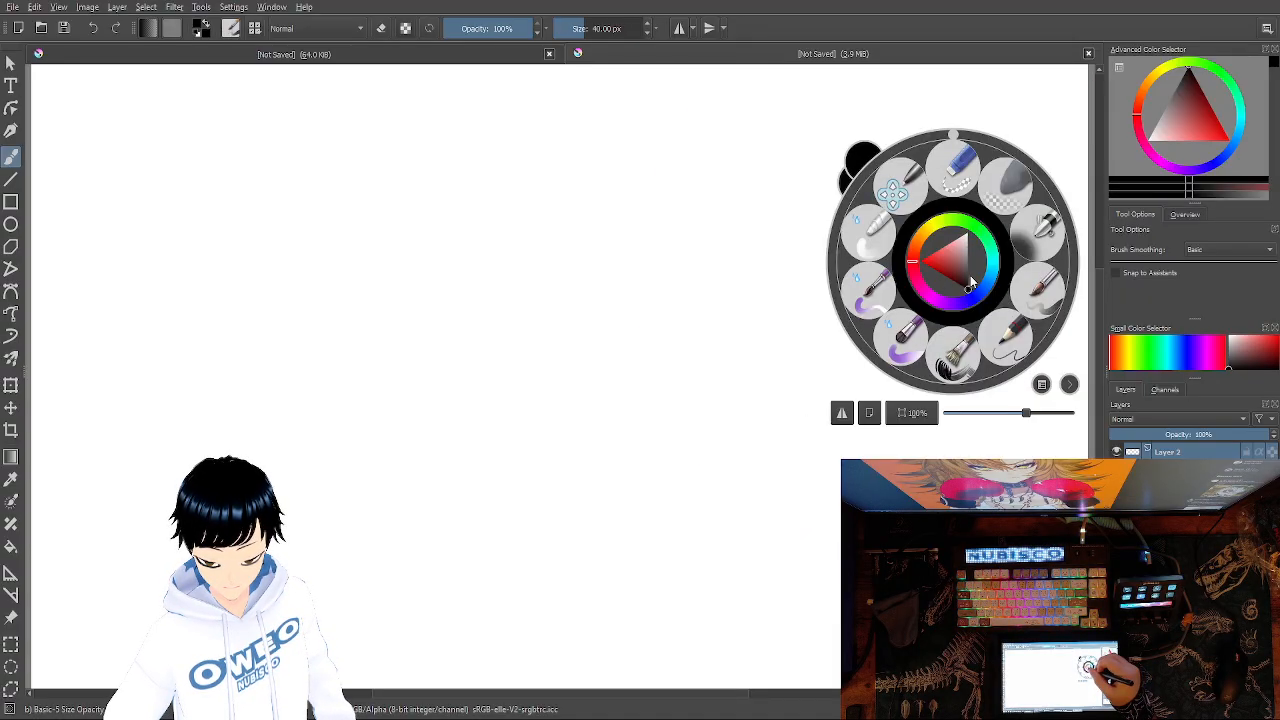
pyautogui.click(1024, 291)
pyautogui.moveTo(393, 324)
pyautogui.mouseDown()
pyautogui.moveTo(382, 261)
pyautogui.moveTo(414, 334)
pyautogui.mouseUp()
pyautogui.moveTo(380, 232)
pyautogui.mouseDown()
pyautogui.moveTo(406, 337)
pyautogui.moveTo(402, 321)
pyautogui.moveTo(499, 408)
pyautogui.moveTo(565, 340)
pyautogui.mouseUp()
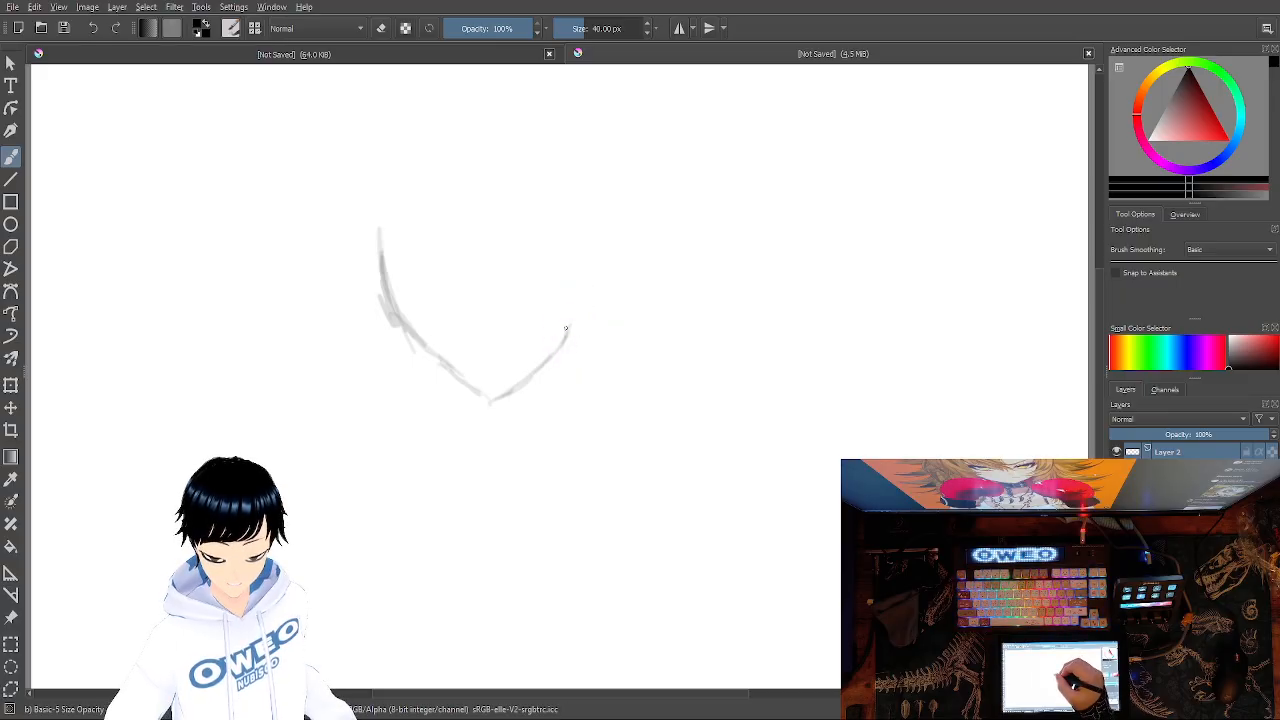
pyautogui.moveTo(572, 290)
pyautogui.mouseDown()
pyautogui.moveTo(585, 256)
pyautogui.moveTo(562, 333)
pyautogui.moveTo(591, 248)
pyautogui.mouseUp()
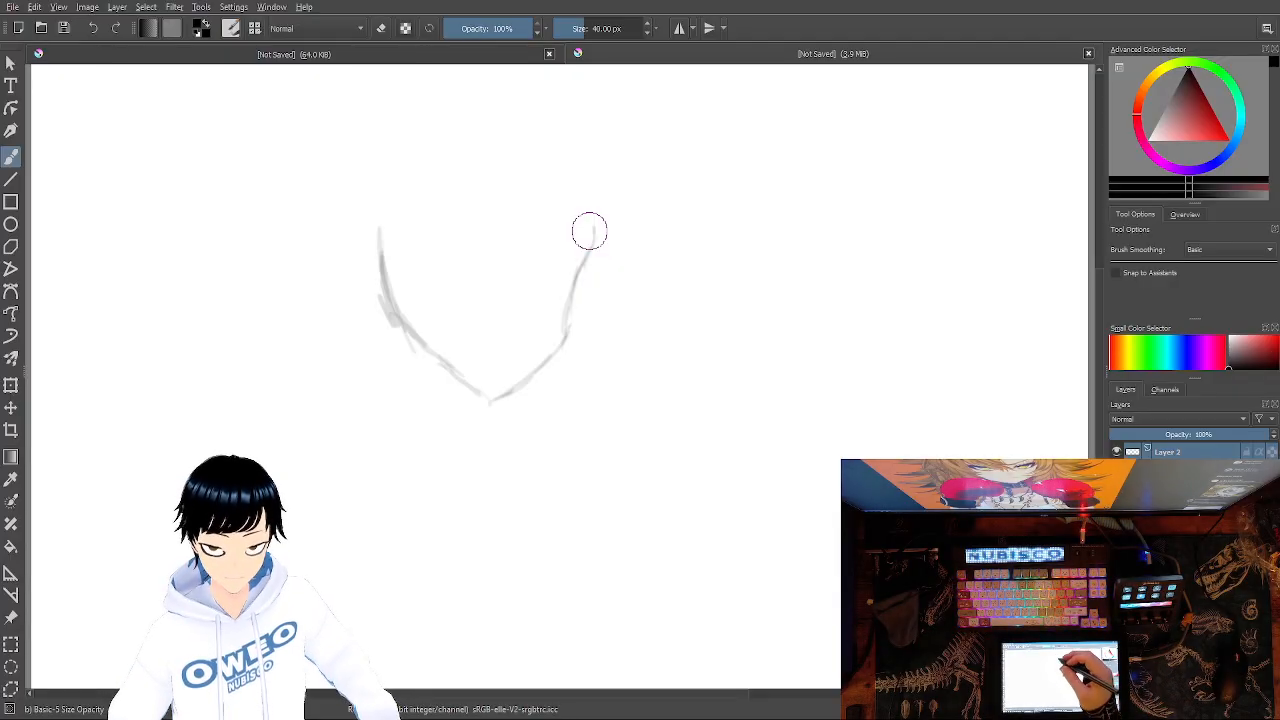
pyautogui.moveTo(586, 250); pyautogui.dragTo(593, 220)
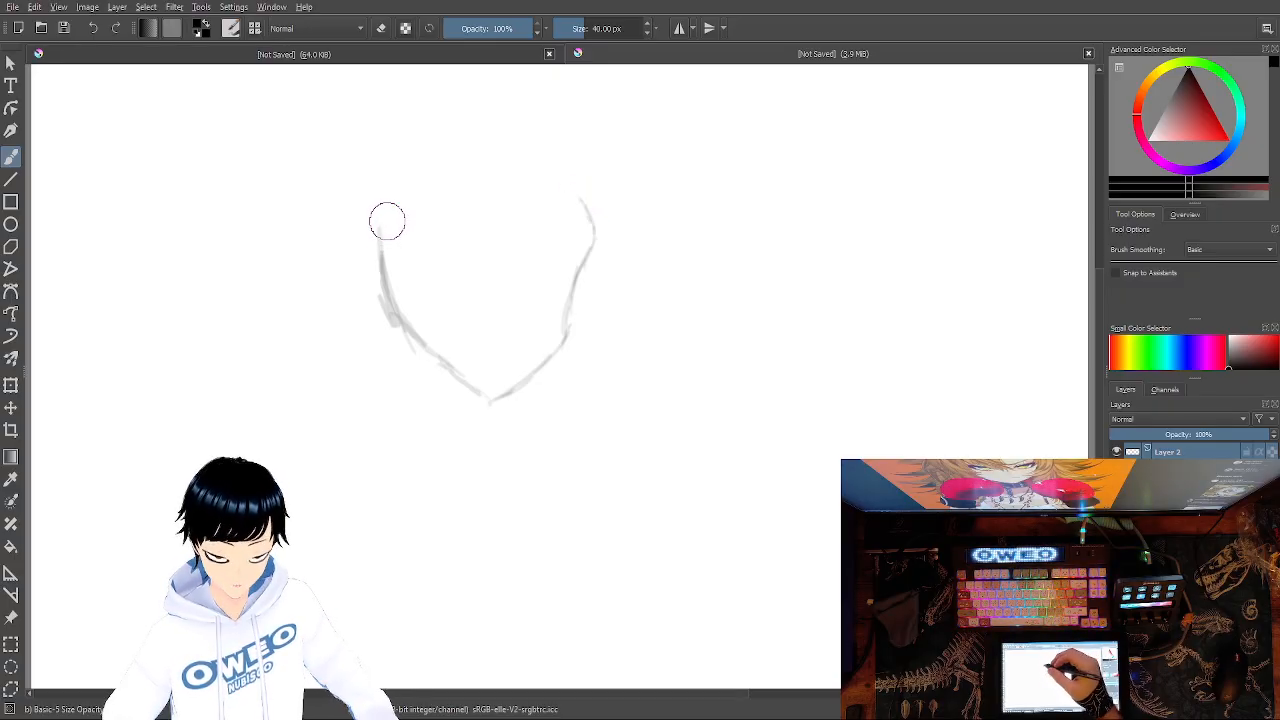
# Sketch the left narrow eye inside the face and thin its upper lid line with the 25 px Eraser Small brush.
pyautogui.moveTo(399, 262); pyautogui.dragTo(451, 274)
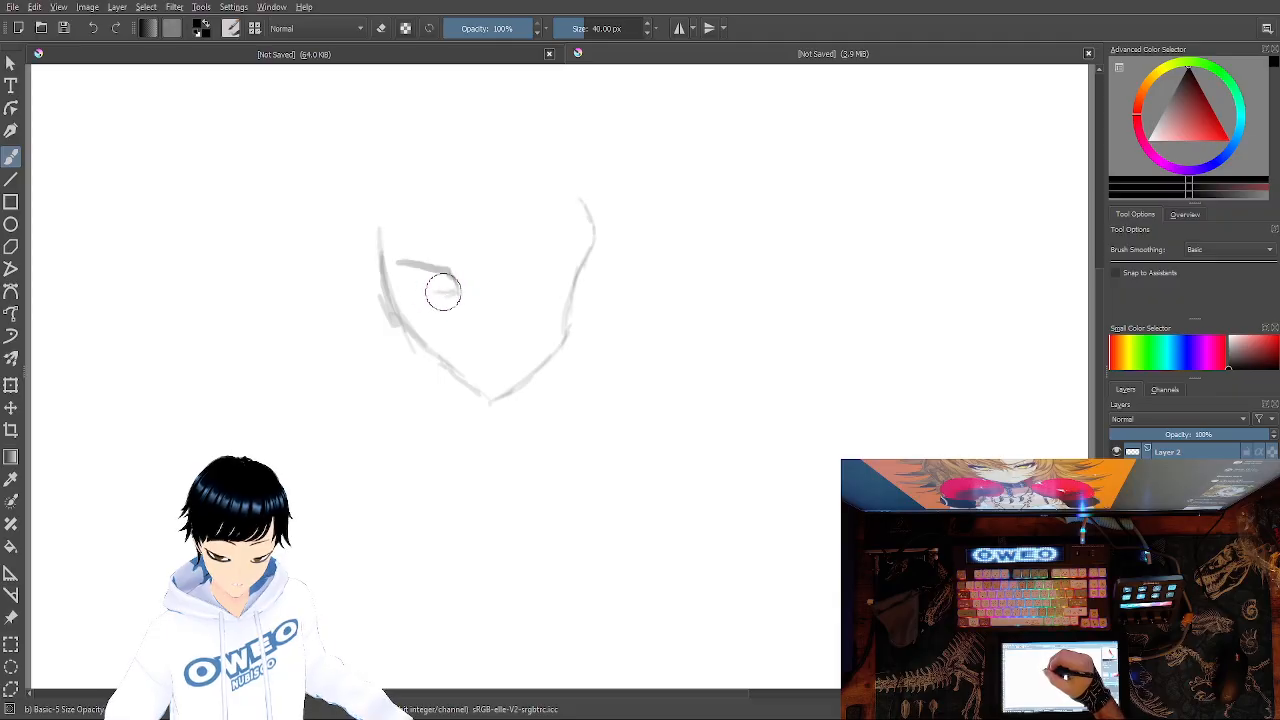
pyautogui.moveTo(458, 294); pyautogui.dragTo(410, 293)
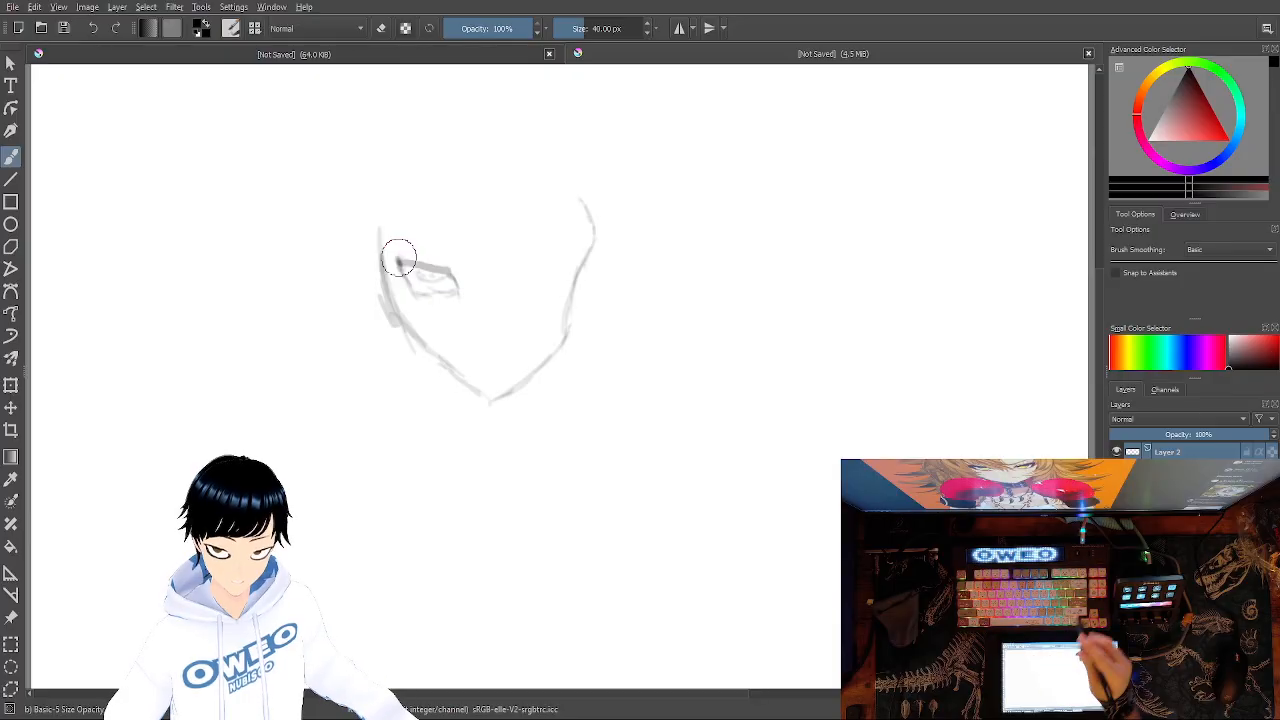
pyautogui.moveTo(456, 292)
pyautogui.mouseDown()
pyautogui.moveTo(400, 280)
pyautogui.moveTo(452, 272)
pyautogui.mouseUp()
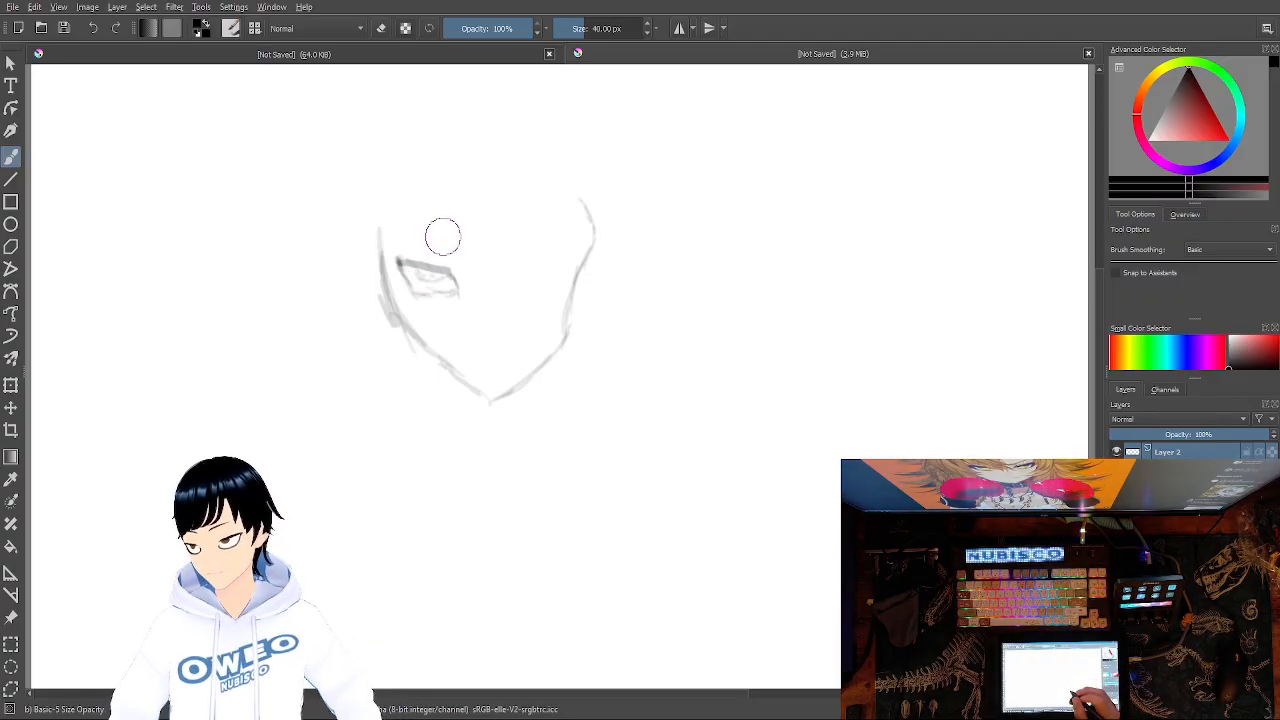
pyautogui.rightClick(706, 474)
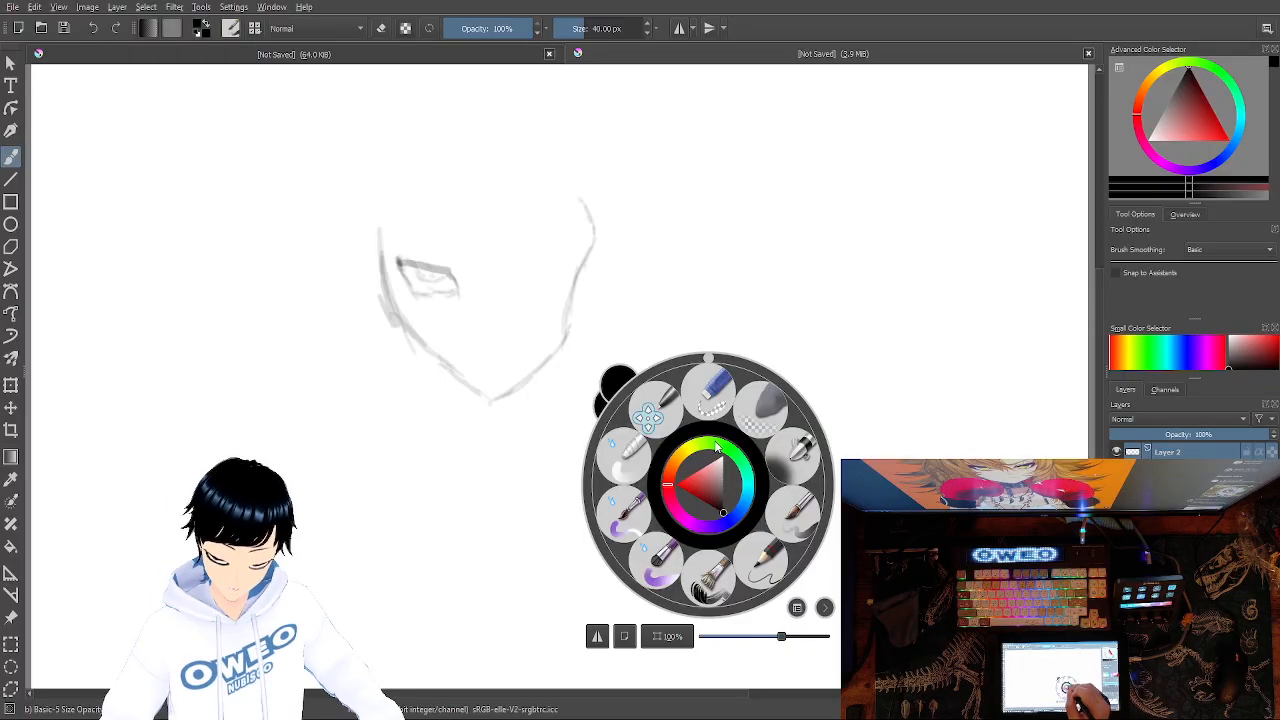
pyautogui.click(711, 411)
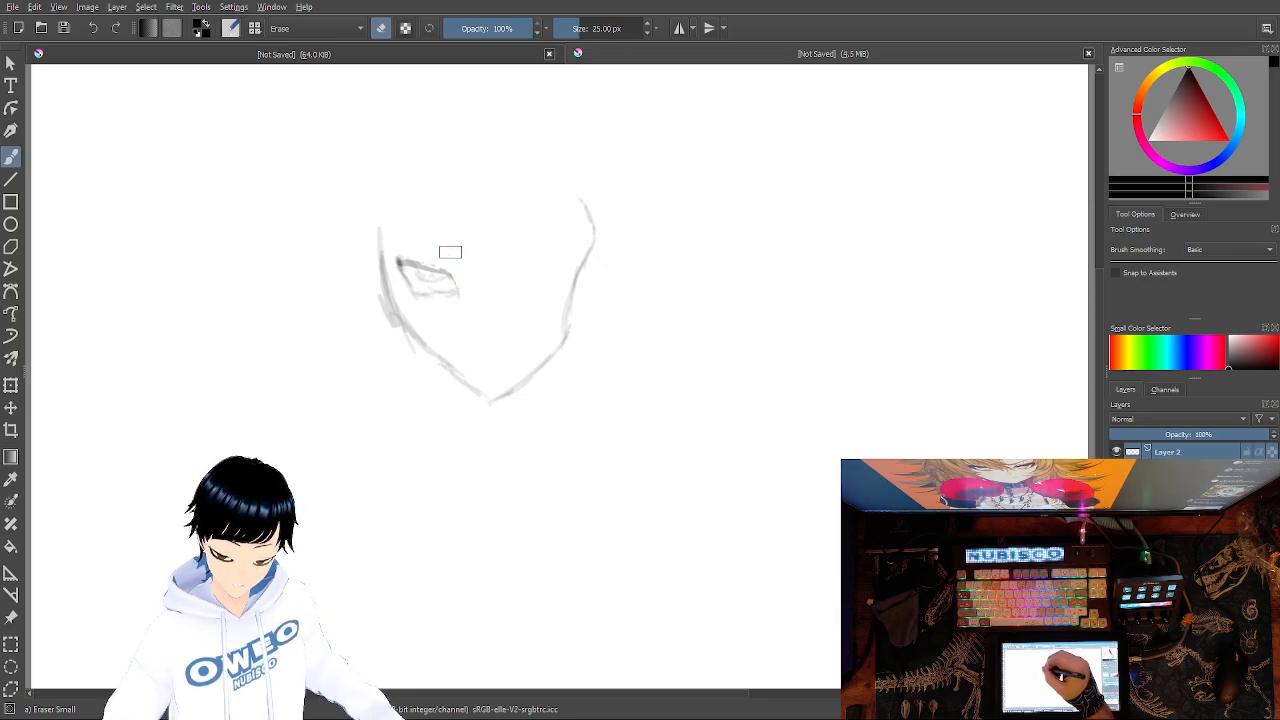
# Sketch a small nose tick above the chin on Layer 2 with the 40 px Basic-5 Size Opacity brush.
pyautogui.rightClick(703, 357)
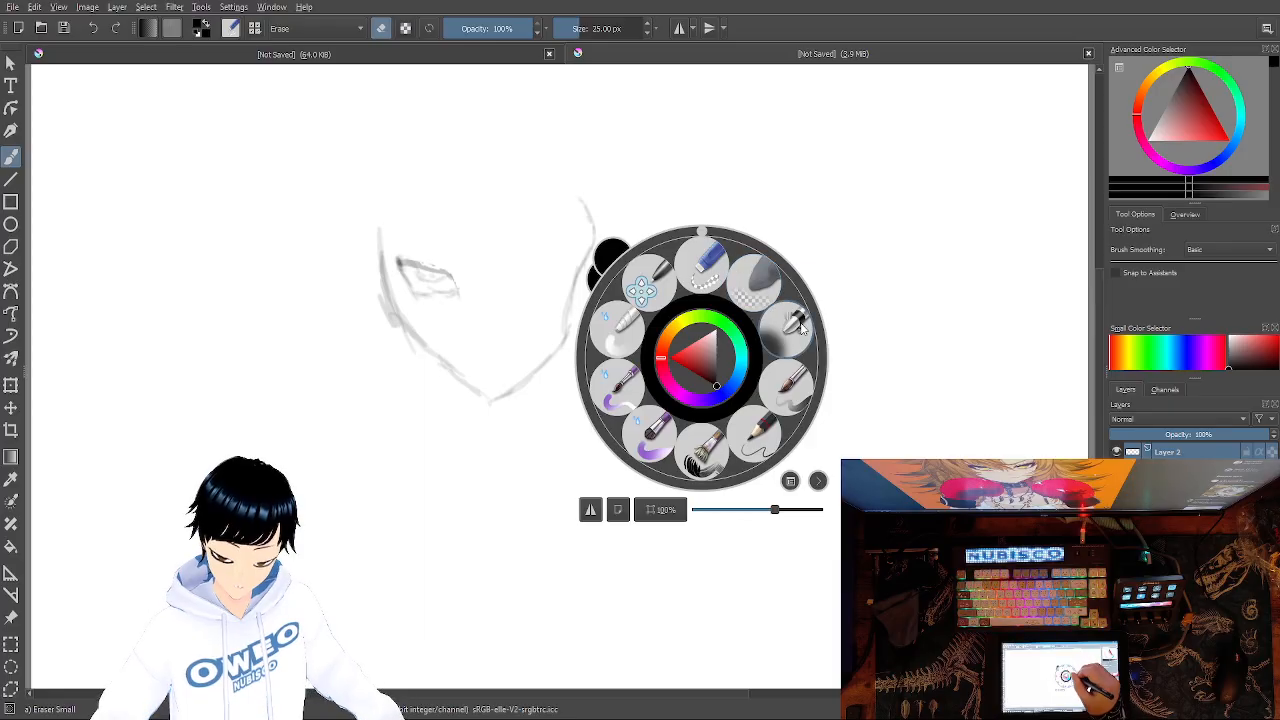
pyautogui.click(786, 380)
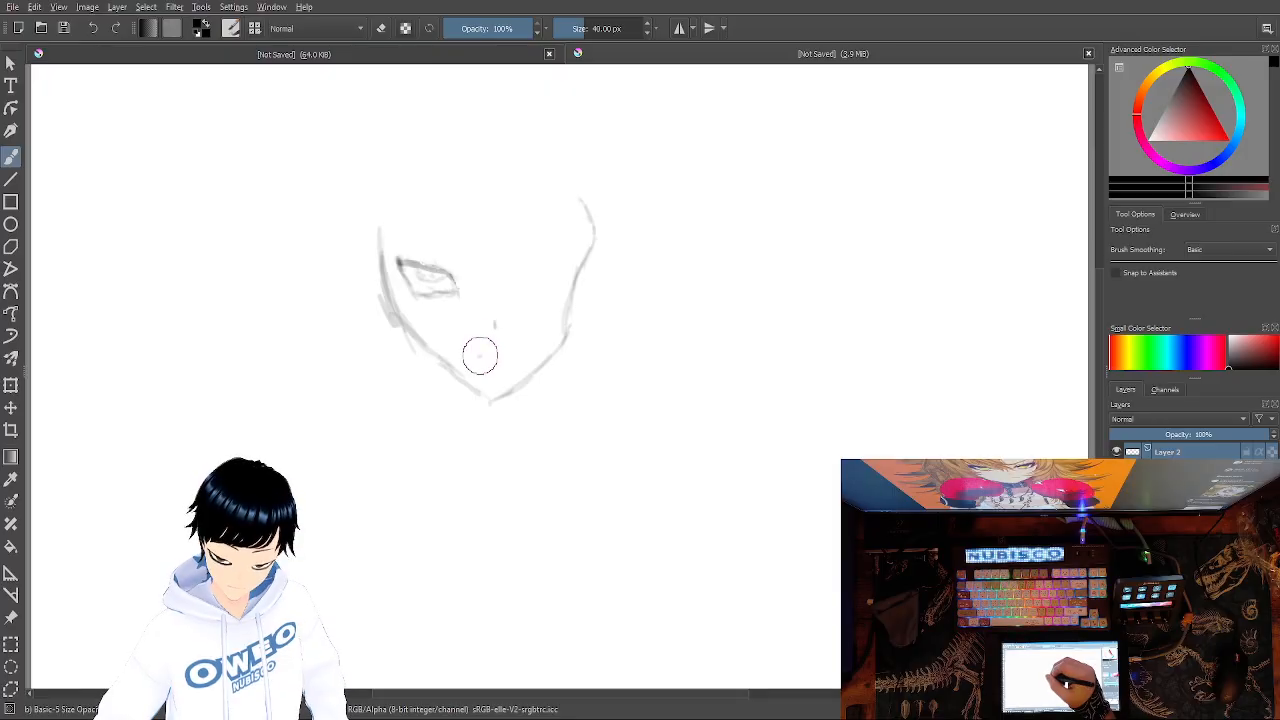
pyautogui.moveTo(494, 356)
pyautogui.mouseDown()
pyautogui.moveTo(519, 349)
pyautogui.moveTo(507, 262)
pyautogui.moveTo(487, 262)
pyautogui.moveTo(470, 302)
pyautogui.mouseUp()
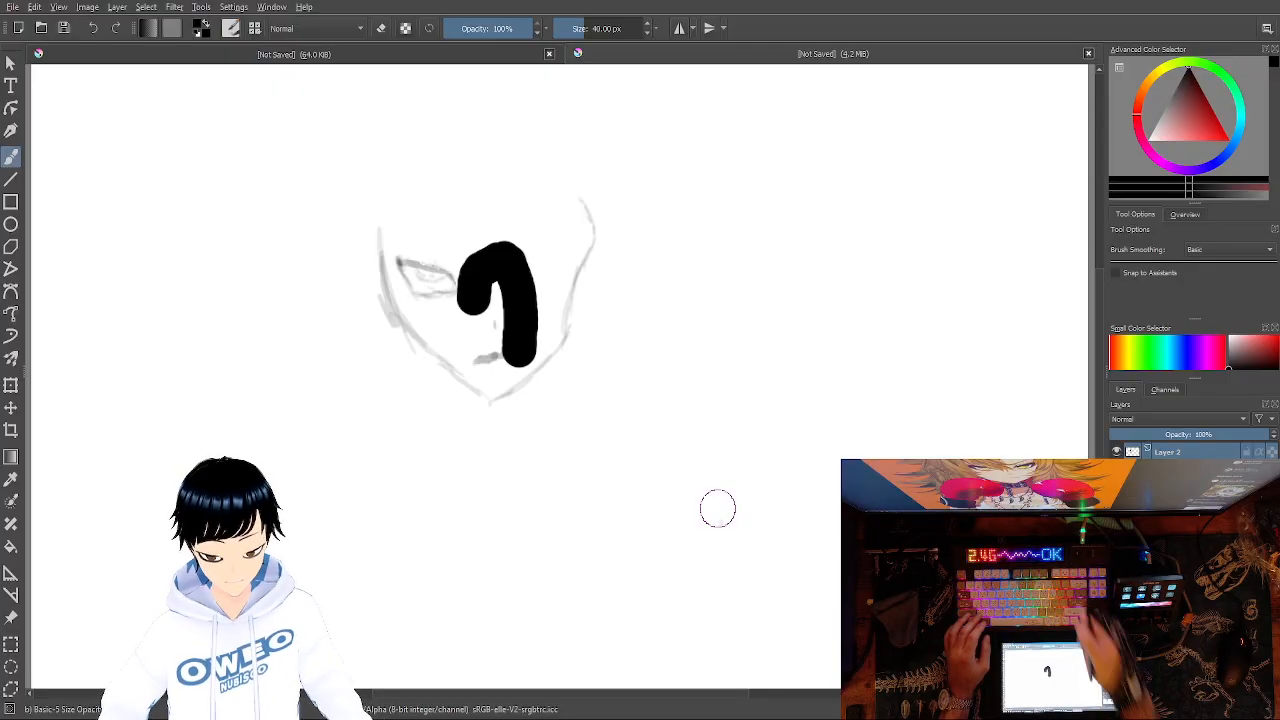
pyautogui.press('ctrl')
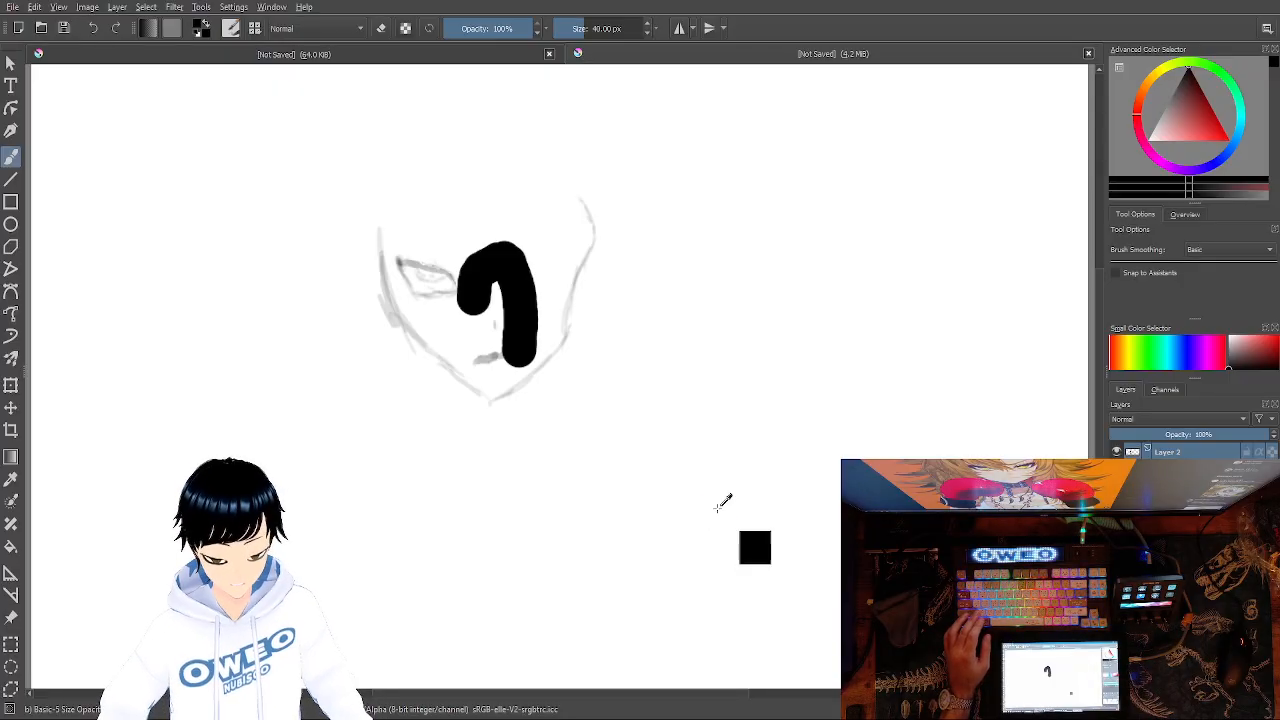
pyautogui.hotkey('ctrl', 'z')
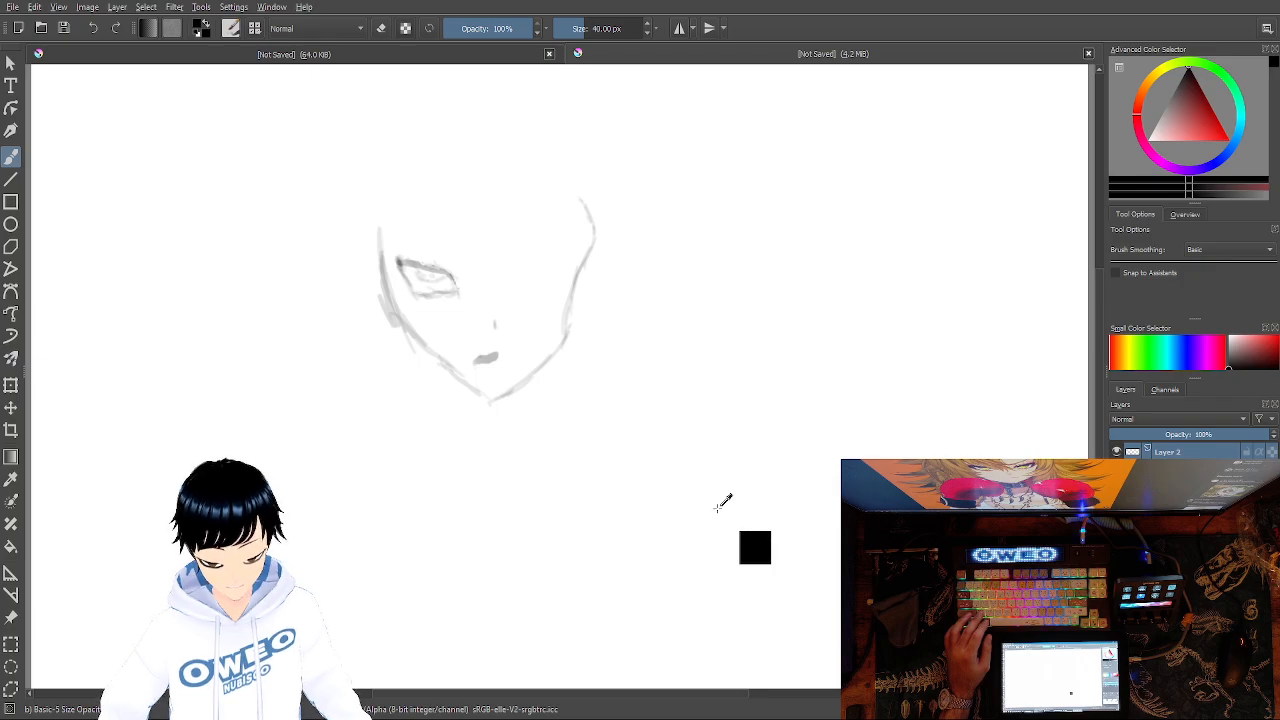
pyautogui.hotkey('ctrl', 'z')
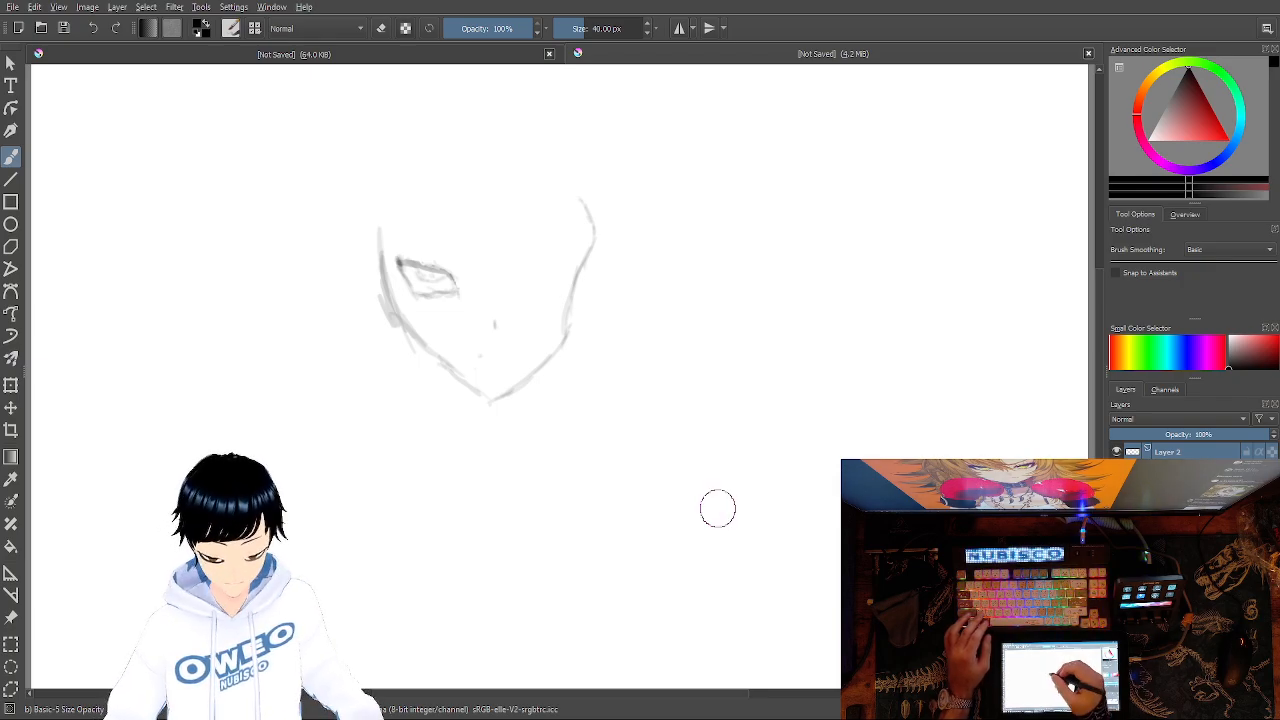
# Sketch a short, light mouth line between the nose tick and the chin.
pyautogui.moveTo(490, 355); pyautogui.dragTo(505, 355)
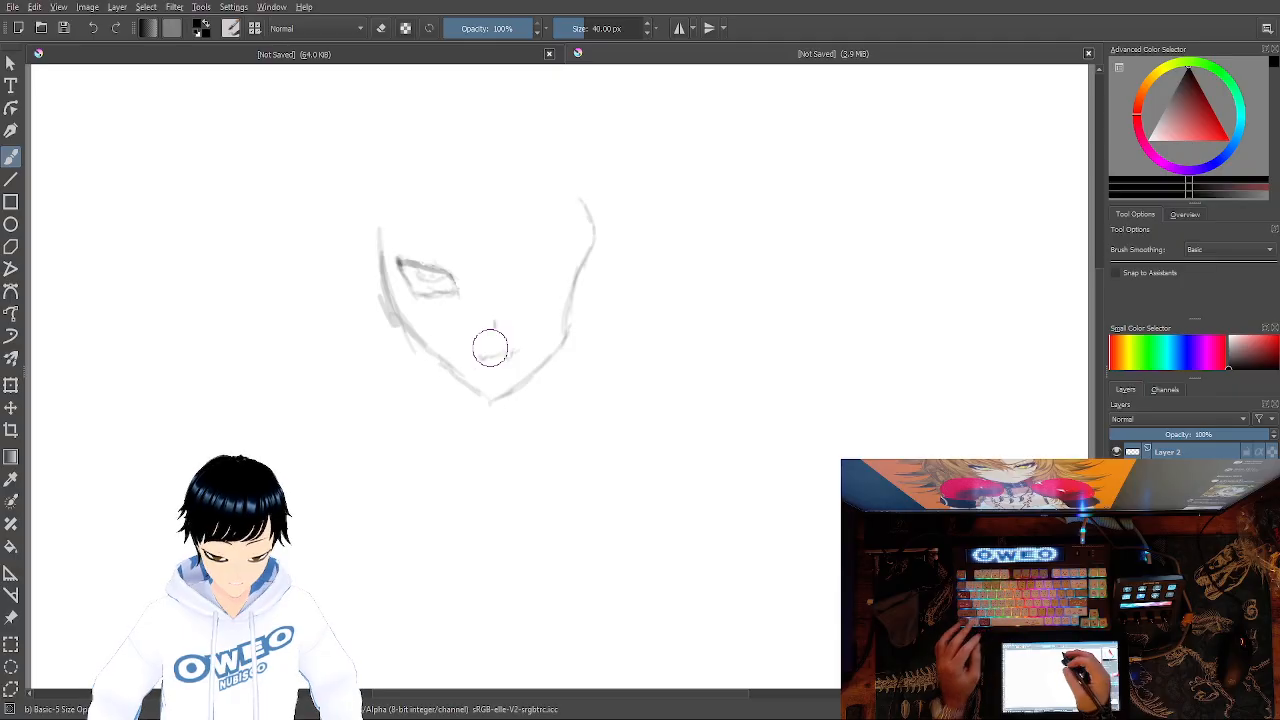
# Outline the left eye with a freehand selection and paste a copy of it onto a new layer.
pyautogui.scroll(-3, 10, 600)
pyautogui.click(8, 591)
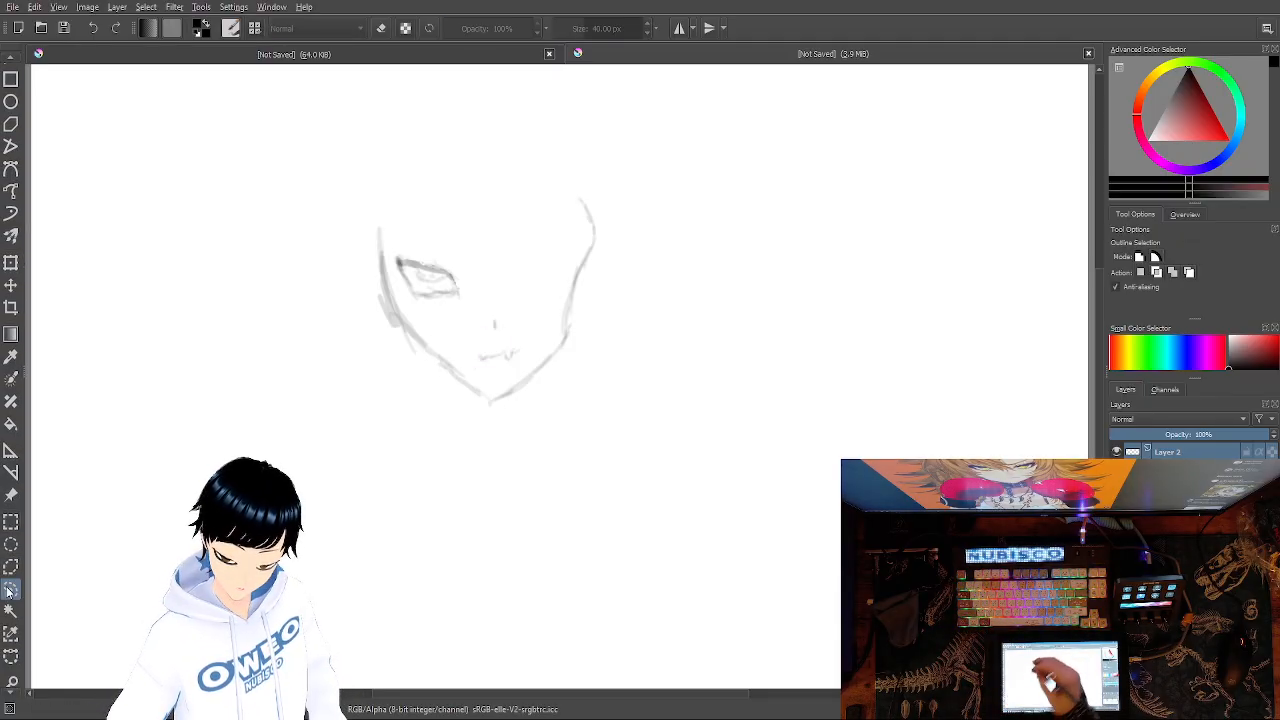
pyautogui.moveTo(432, 243)
pyautogui.mouseDown()
pyautogui.moveTo(397, 260)
pyautogui.moveTo(415, 310)
pyautogui.moveTo(439, 311)
pyautogui.moveTo(467, 268)
pyautogui.mouseUp()
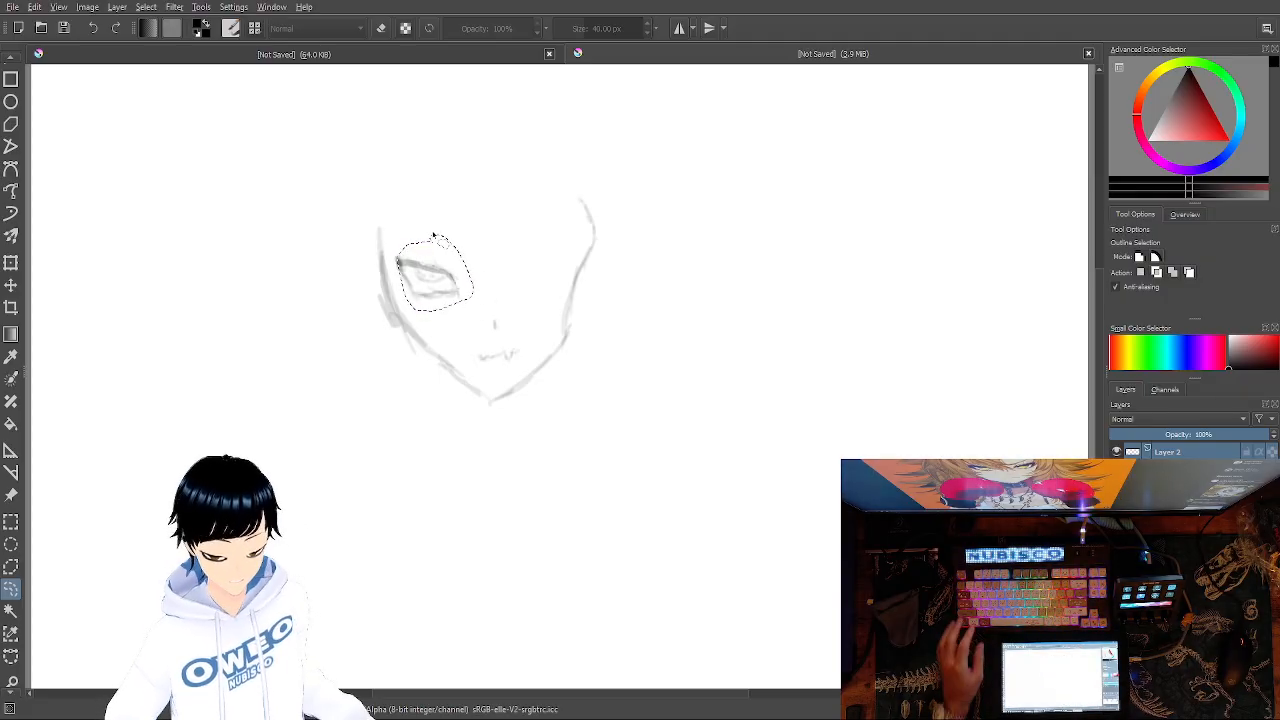
pyautogui.hotkey('ctrl', 'c')
pyautogui.hotkey('ctrl', 'v')
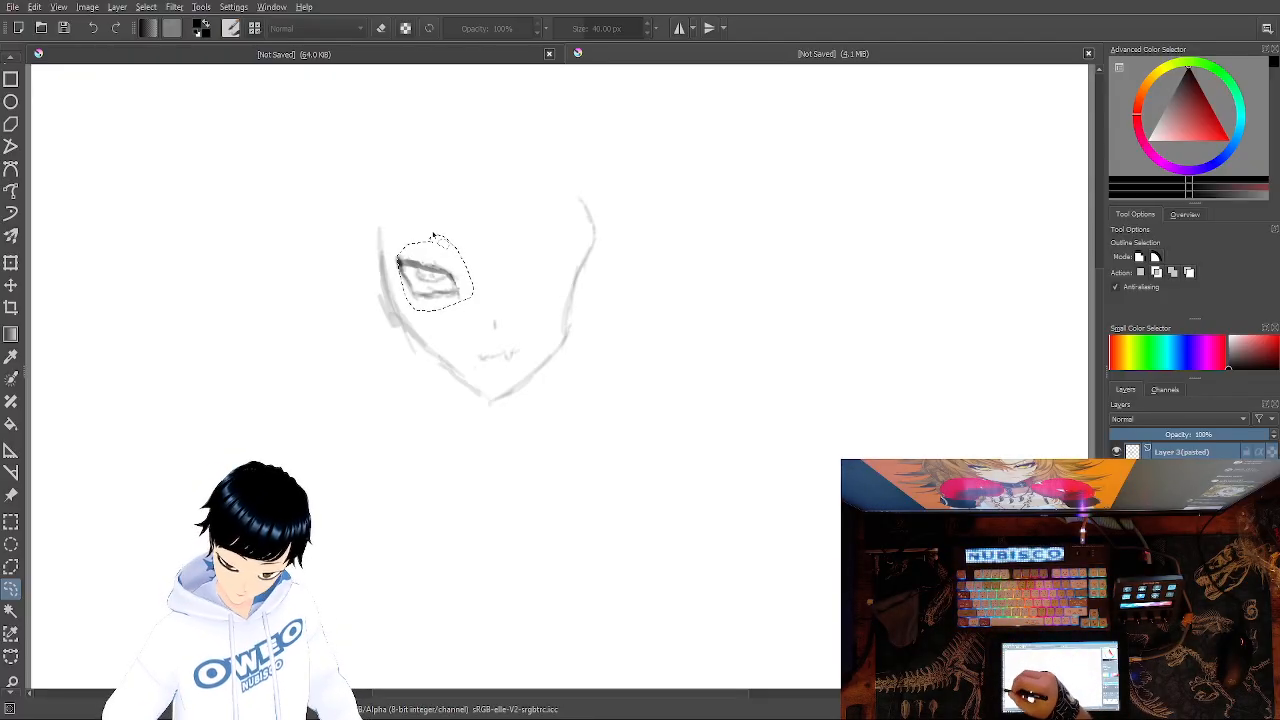
# Mirror the pasted eye horizontally and place it as the right eye, level with the left one inside the face outline.
pyautogui.click(11, 262)
pyautogui.click(10, 287)
pyautogui.moveTo(429, 277); pyautogui.dragTo(523, 256)
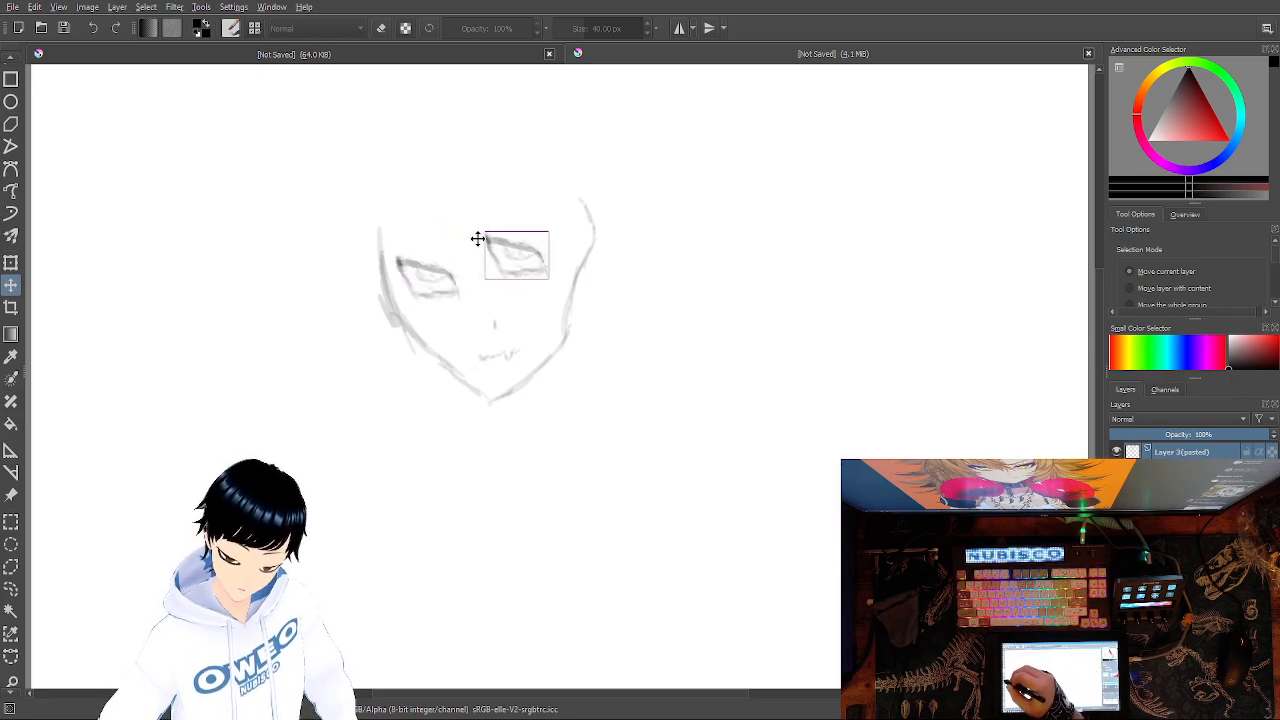
pyautogui.click(11, 264)
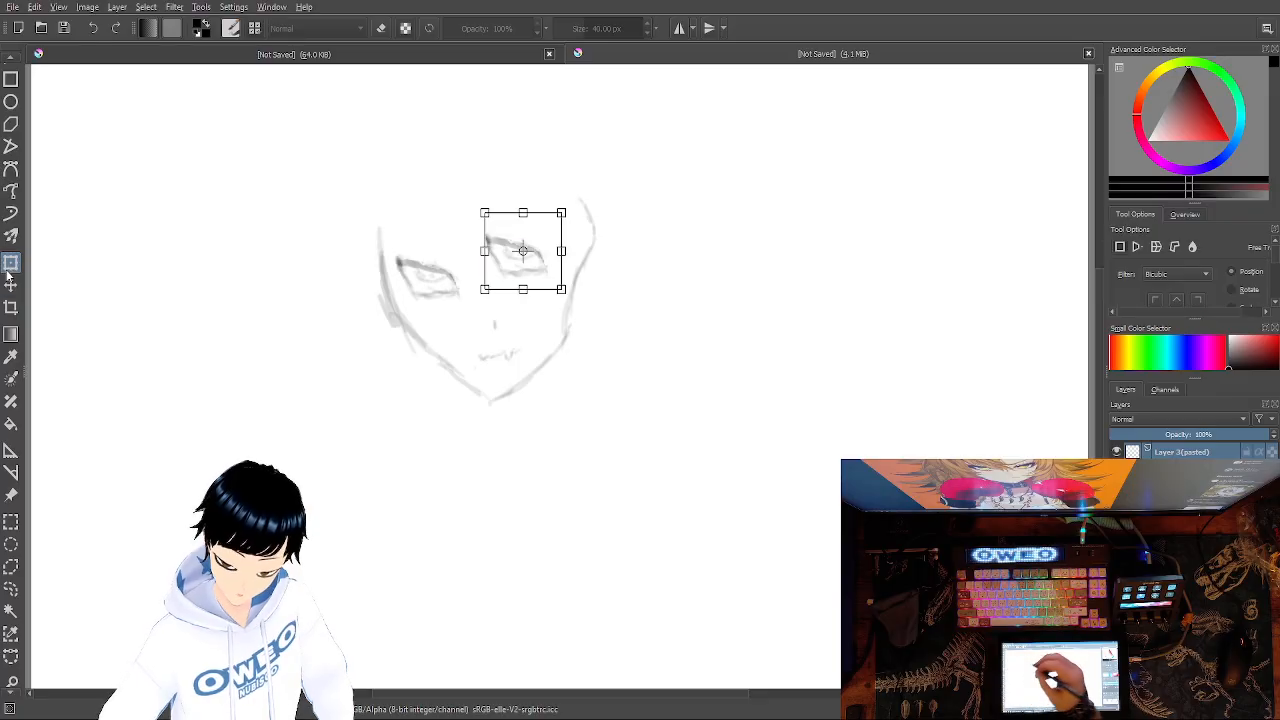
pyautogui.moveTo(484, 251); pyautogui.dragTo(622, 248)
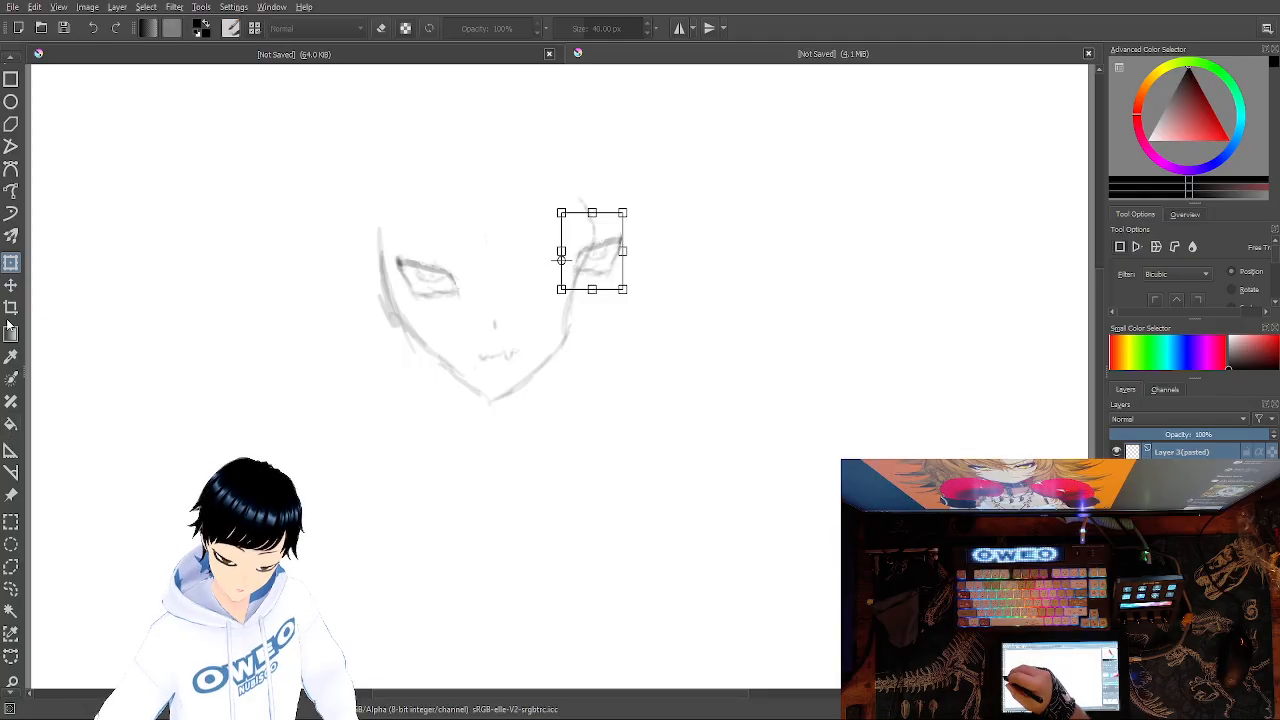
pyautogui.click(9, 287)
pyautogui.moveTo(586, 257); pyautogui.dragTo(531, 267)
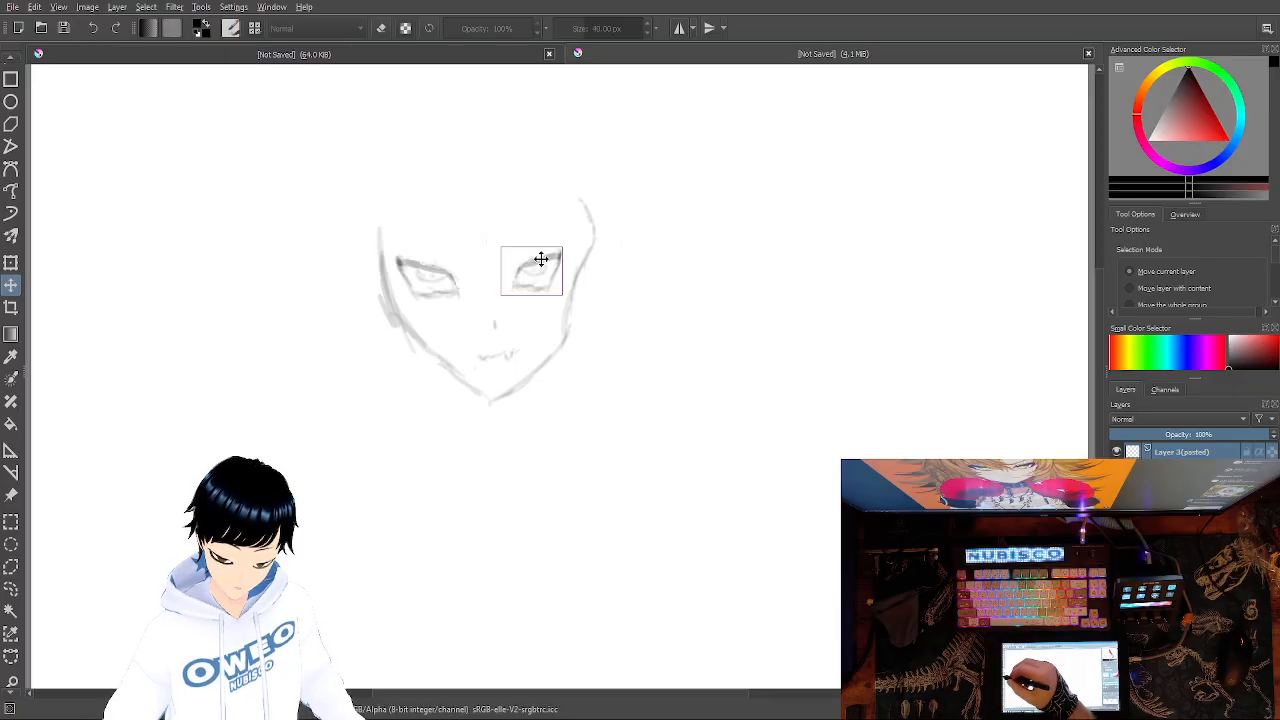
# Widen and flatten the right eye with a free transform, tilting it so its outer corner rises toward the temple.
pyautogui.click(10, 262)
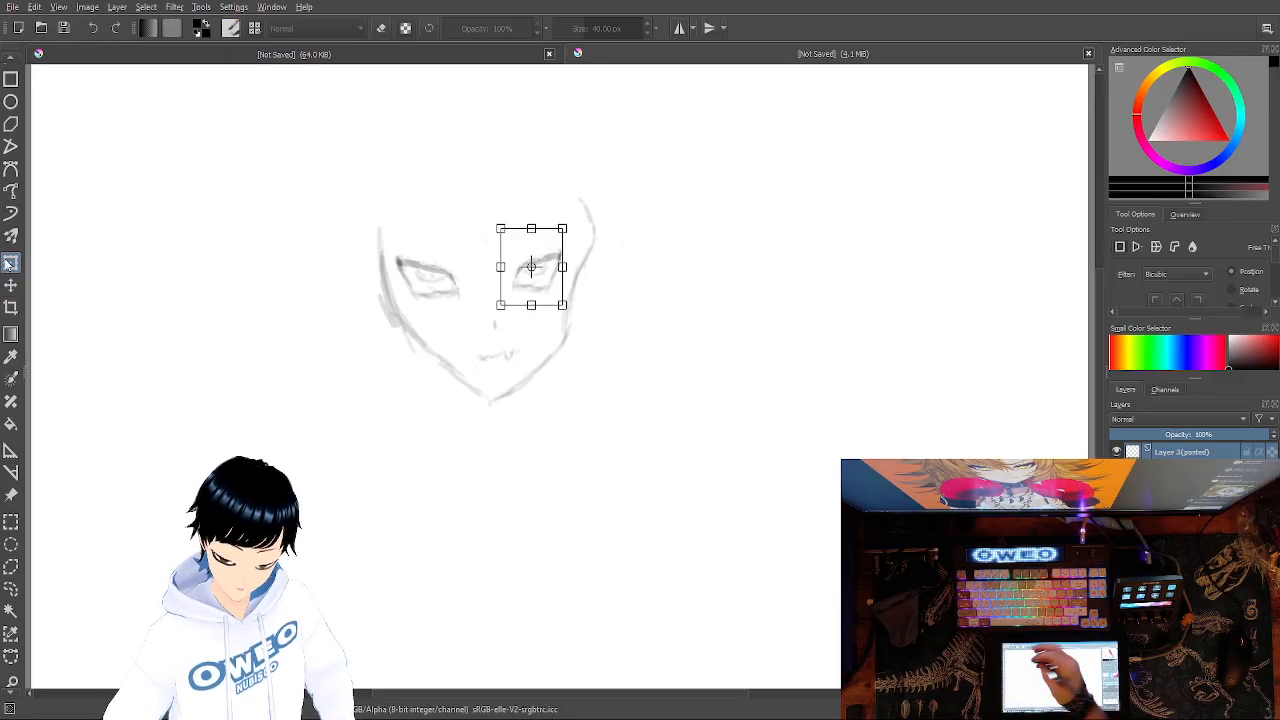
pyautogui.moveTo(563, 267)
pyautogui.mouseDown()
pyautogui.moveTo(585, 267)
pyautogui.moveTo(592, 220)
pyautogui.moveTo(576, 252)
pyautogui.moveTo(586, 278)
pyautogui.moveTo(541, 269)
pyautogui.mouseUp()
pyautogui.moveTo(494, 227); pyautogui.dragTo(482, 248)
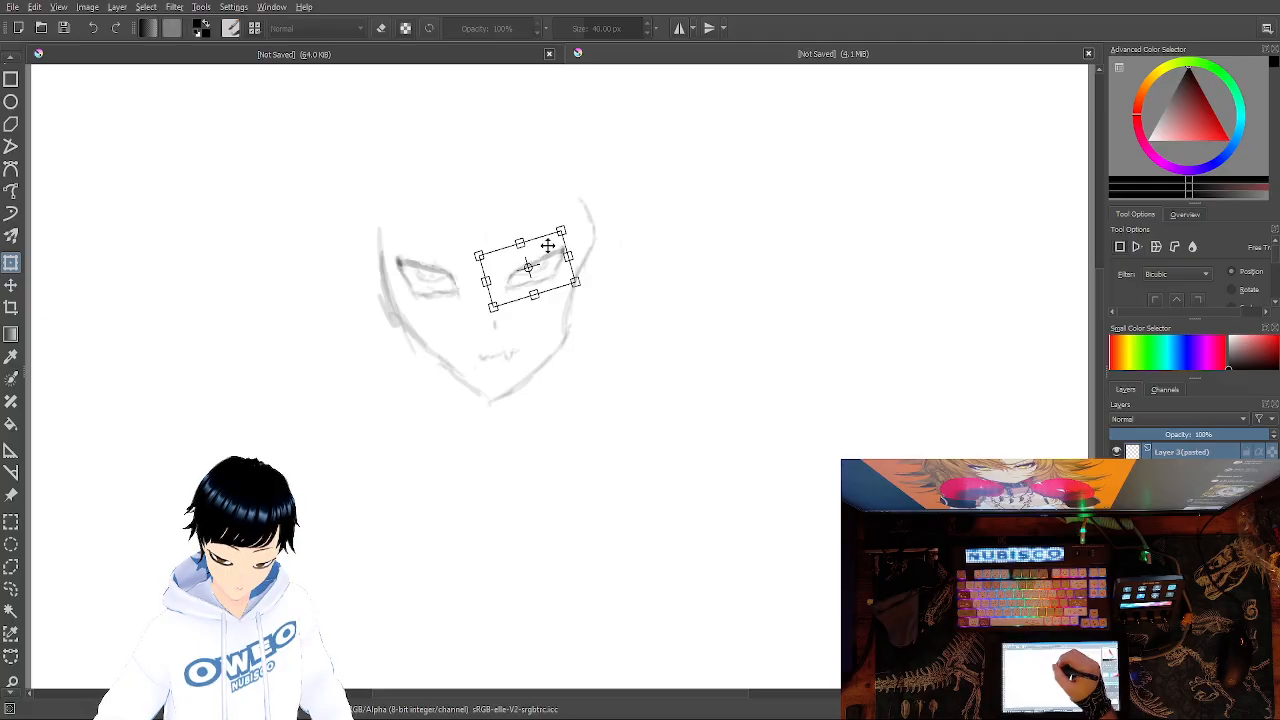
pyautogui.moveTo(543, 247); pyautogui.dragTo(545, 240)
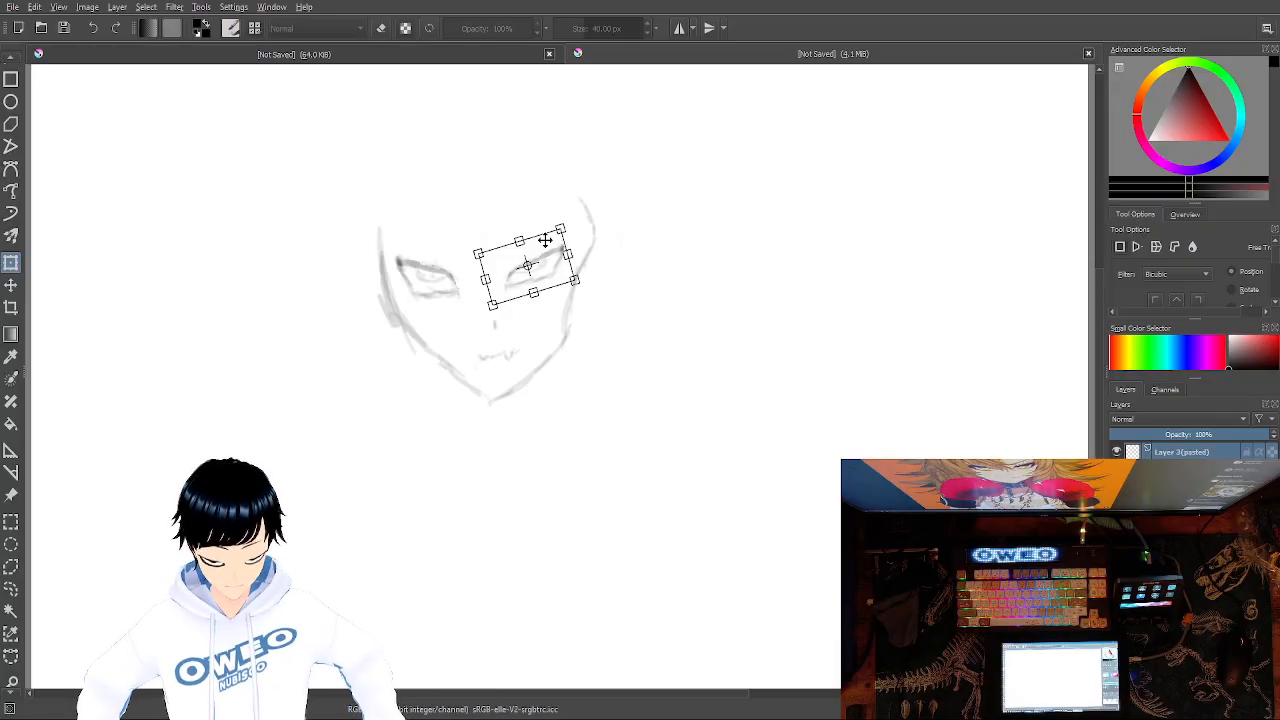
pyautogui.moveTo(541, 244); pyautogui.dragTo(548, 243)
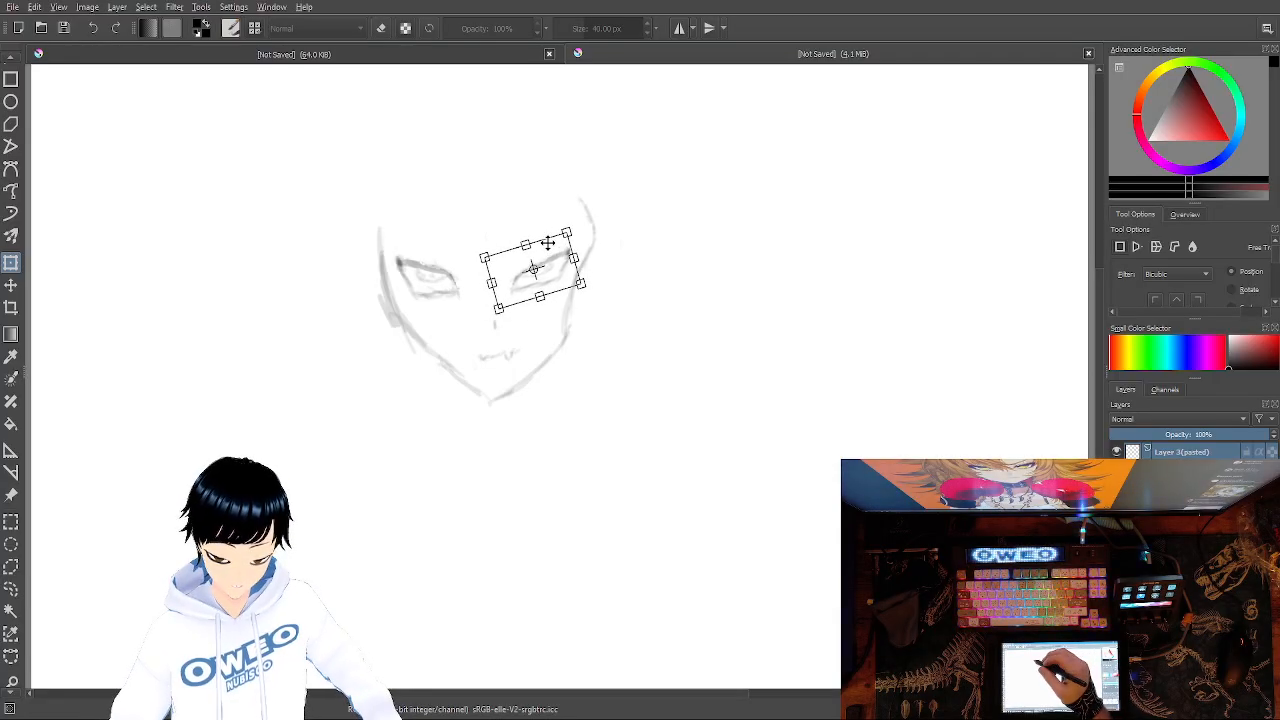
# Outline the left eye with a freehand selection and shift it slightly down toward the cheek on Layer 2.
pyautogui.scroll(-1, 12, 640)
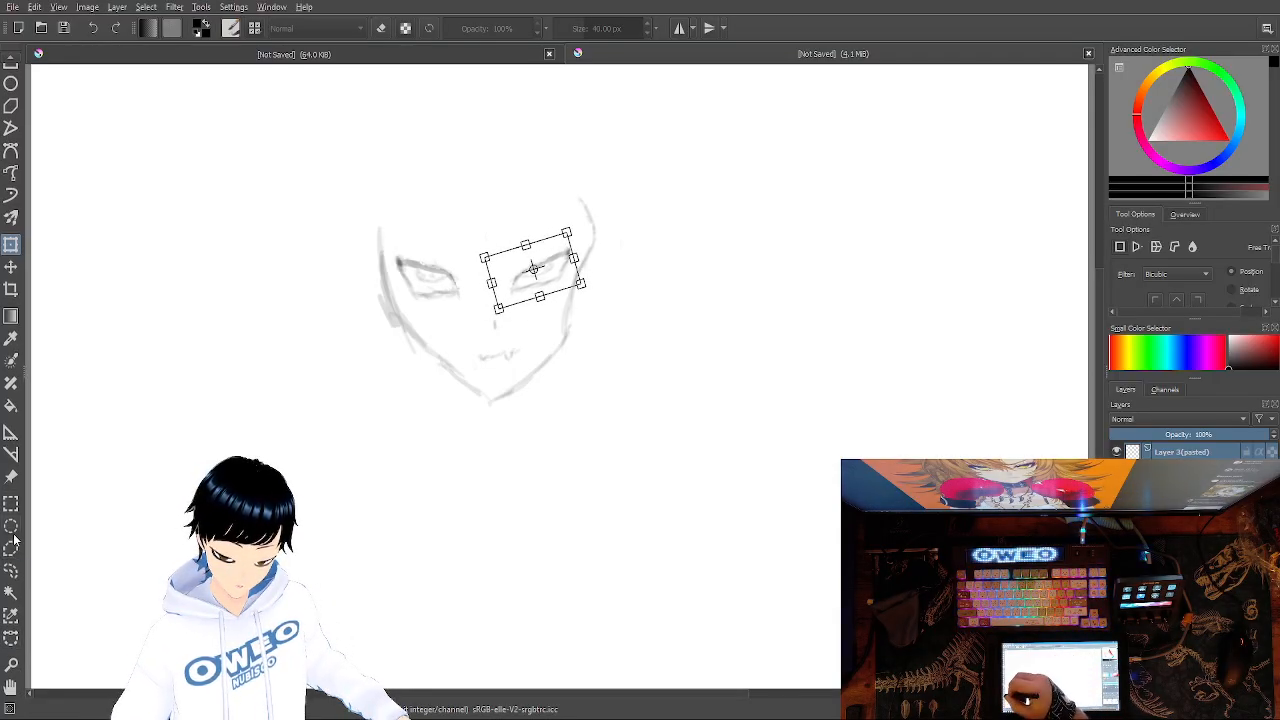
pyautogui.click(10, 571)
pyautogui.moveTo(566, 246); pyautogui.dragTo(564, 250)
pyautogui.moveTo(428, 241)
pyautogui.mouseDown()
pyautogui.moveTo(401, 280)
pyautogui.moveTo(419, 311)
pyautogui.moveTo(476, 281)
pyautogui.moveTo(436, 246)
pyautogui.moveTo(402, 254)
pyautogui.moveTo(395, 272)
pyautogui.moveTo(440, 314)
pyautogui.mouseUp()
pyautogui.click(448, 307)
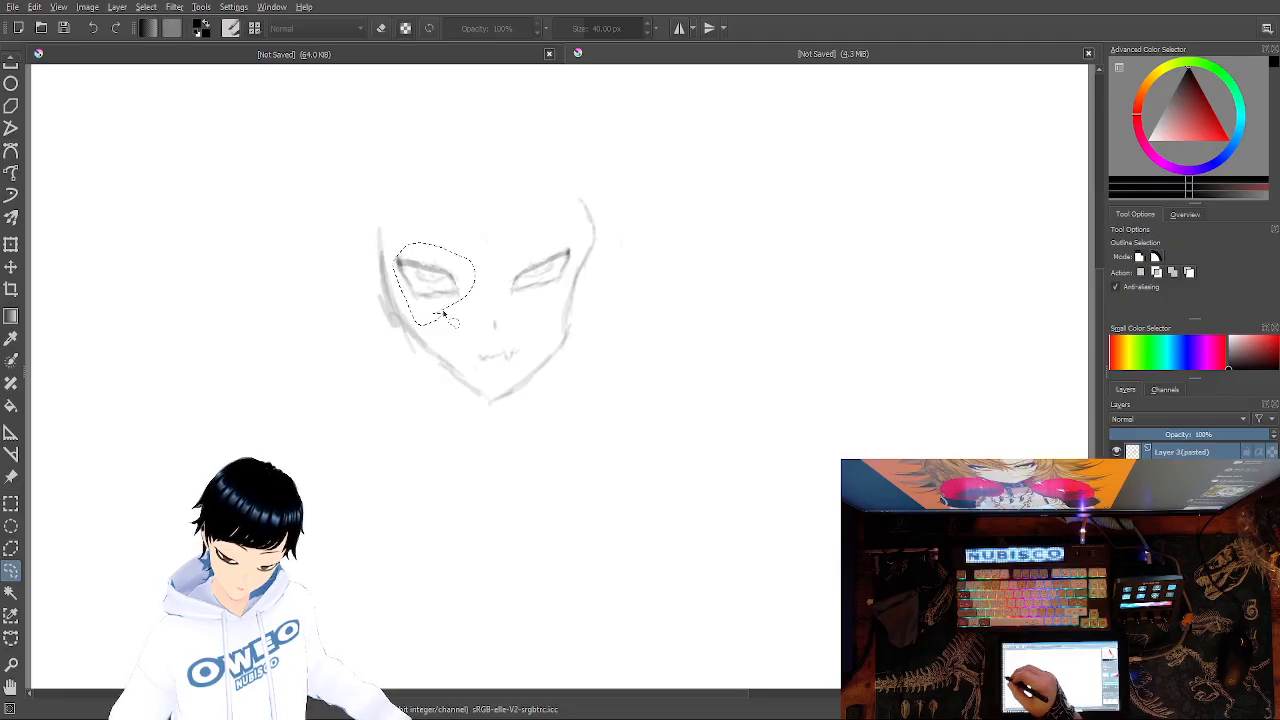
pyautogui.click(11, 267)
pyautogui.moveTo(432, 262); pyautogui.dragTo(434, 279)
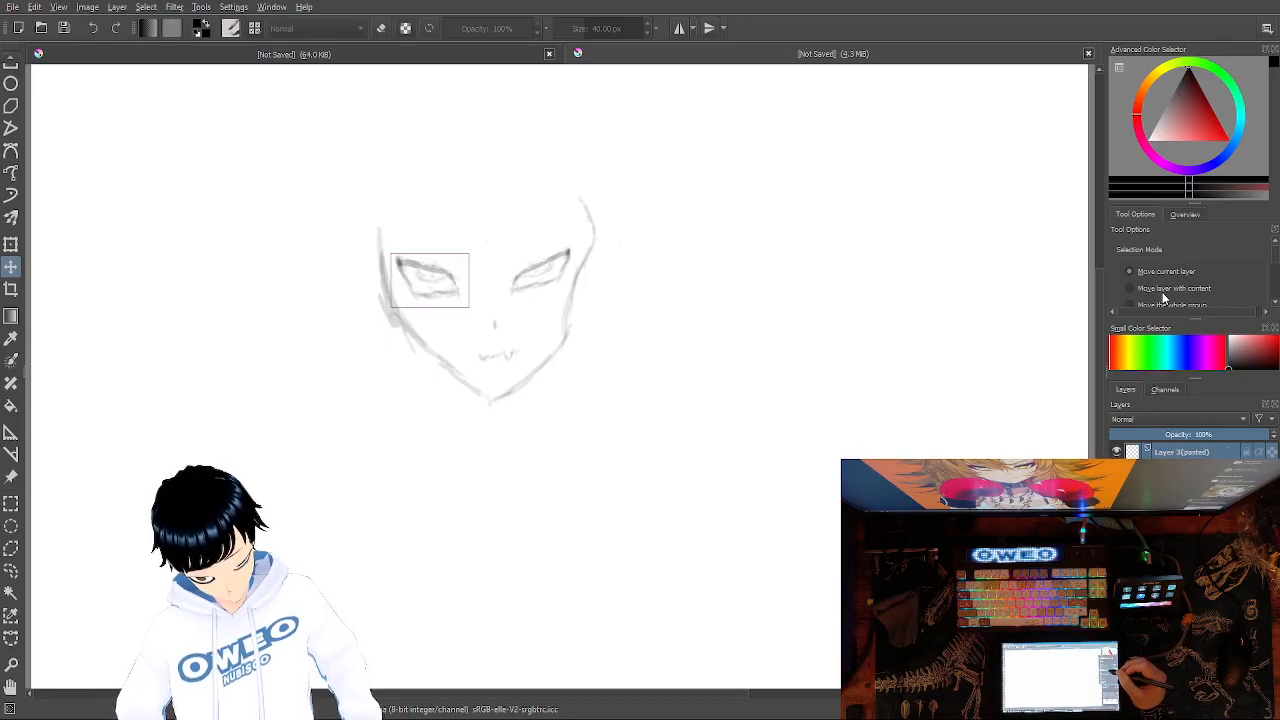
pyautogui.hotkey('ctrl', 'z')
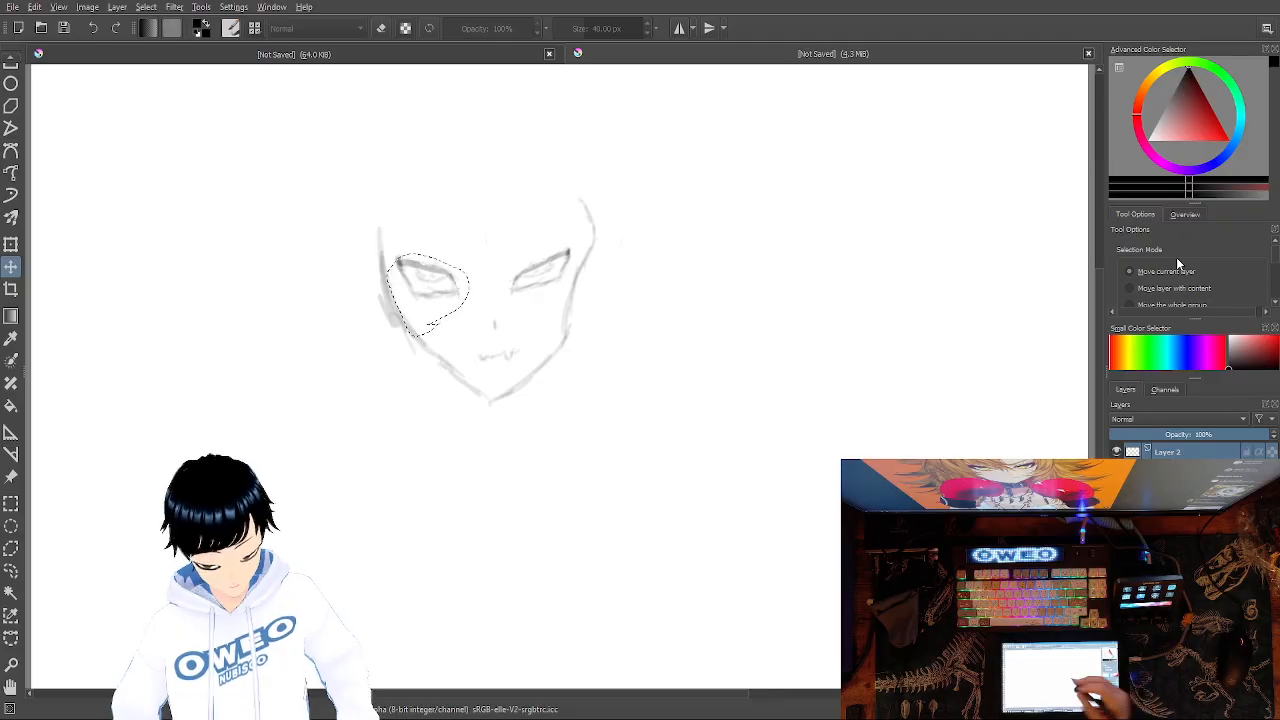
pyautogui.moveTo(438, 278)
pyautogui.mouseDown()
pyautogui.moveTo(451, 274)
pyautogui.moveTo(430, 291)
pyautogui.mouseUp()
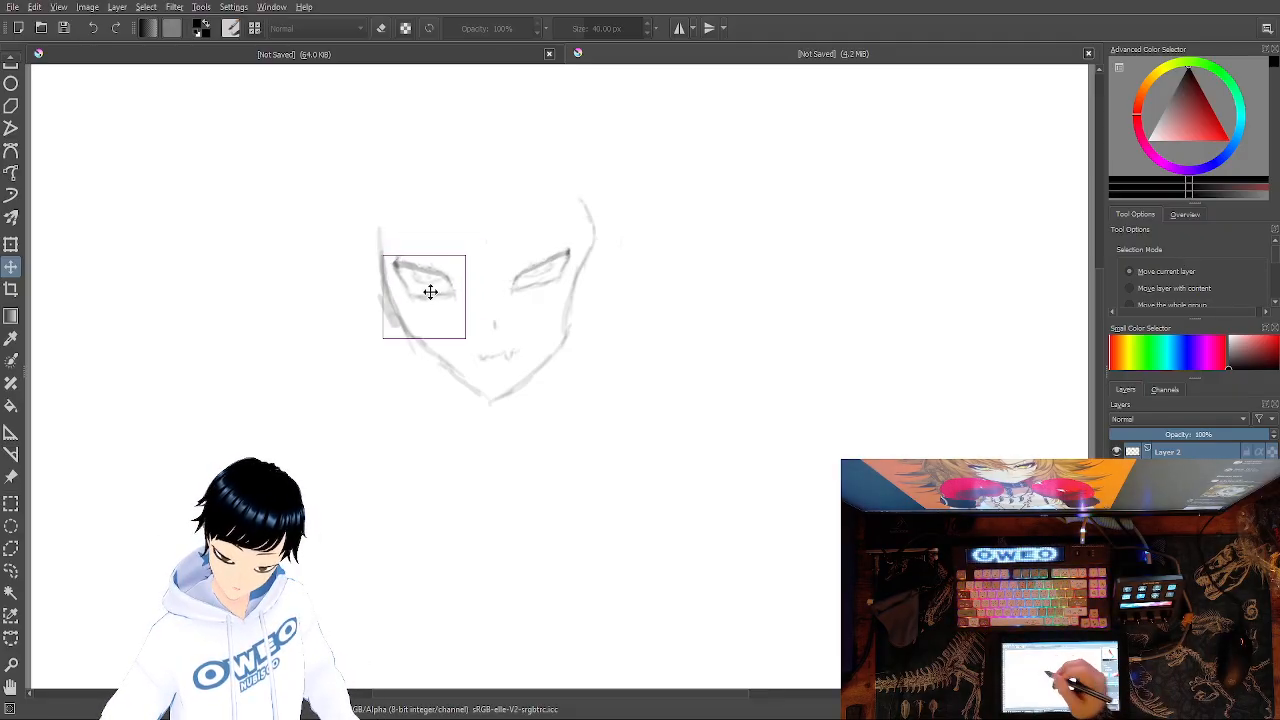
# Reselect the left eye with a tighter freehand outline and move it up toward the middle of the face.
pyautogui.click(11, 566)
pyautogui.click(470, 251)
pyautogui.moveTo(415, 235)
pyautogui.mouseDown()
pyautogui.moveTo(406, 310)
pyautogui.moveTo(431, 315)
pyautogui.moveTo(463, 262)
pyautogui.mouseUp()
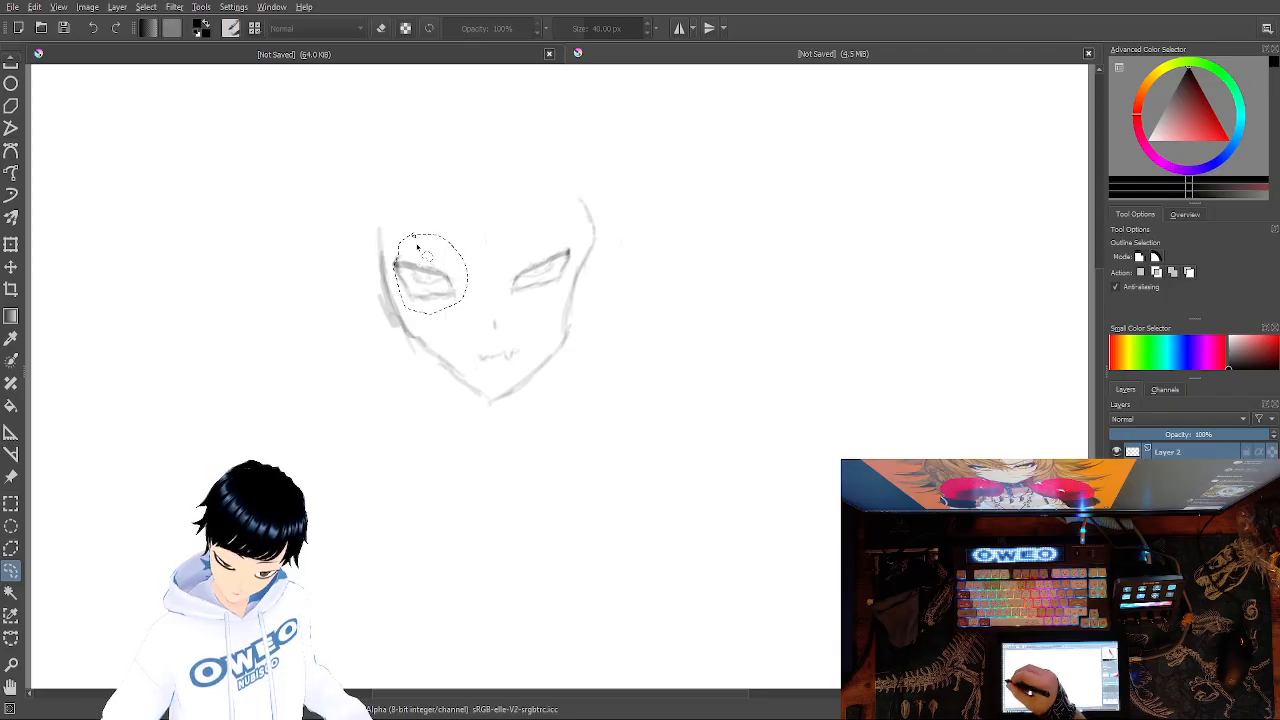
pyautogui.click(11, 268)
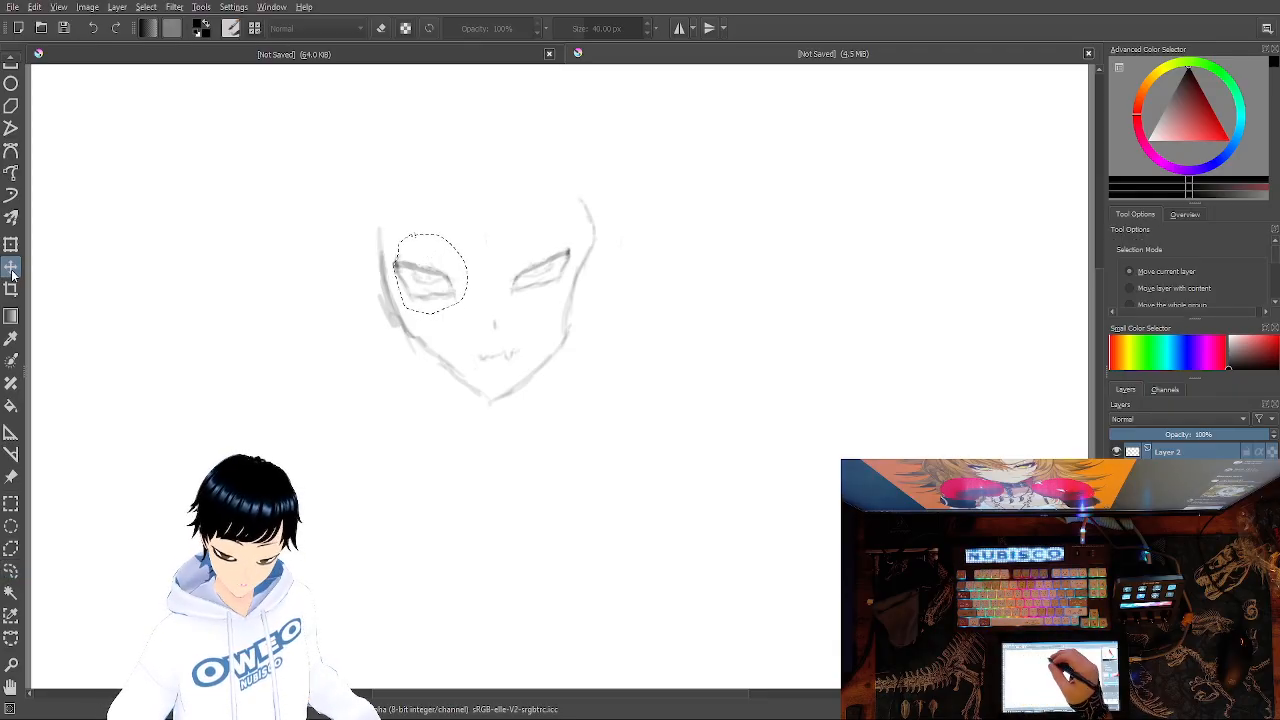
pyautogui.moveTo(437, 271); pyautogui.dragTo(452, 255)
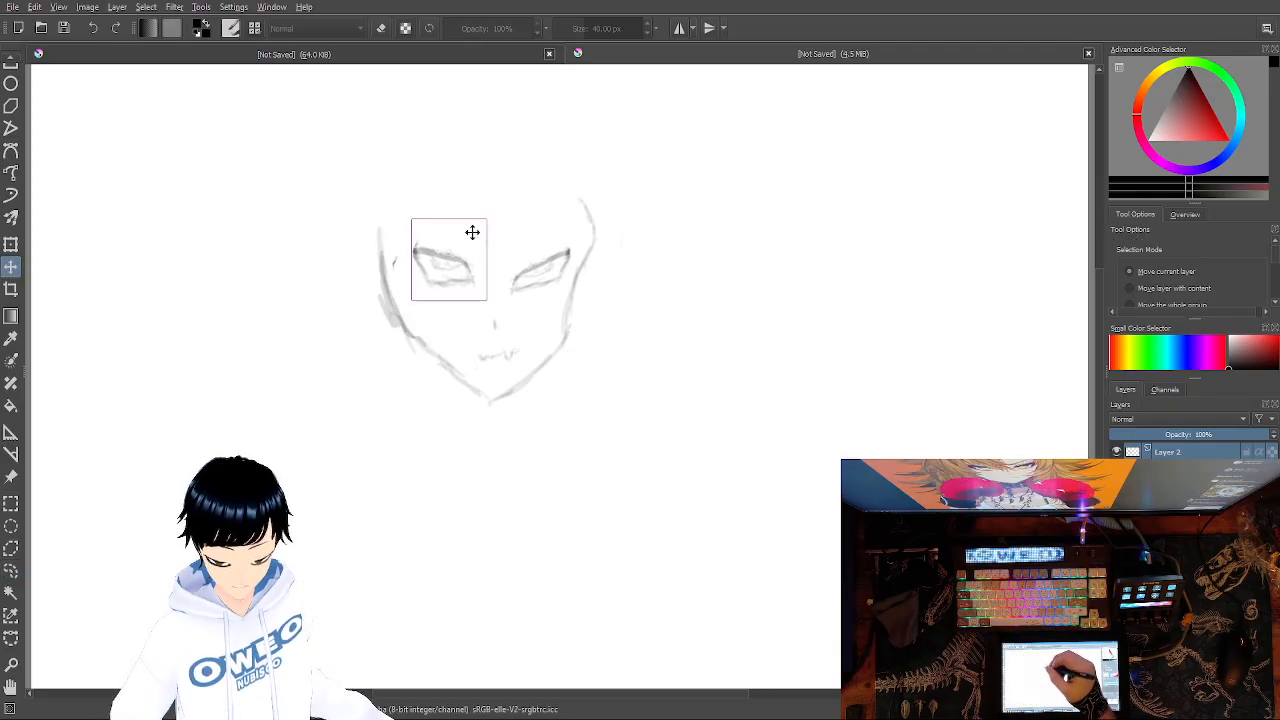
# Flatten and tilt the left eye with a free transform, set it back beside the cheek line and clear the selection.
pyautogui.click(8, 248)
pyautogui.moveTo(488, 220); pyautogui.dragTo(437, 280)
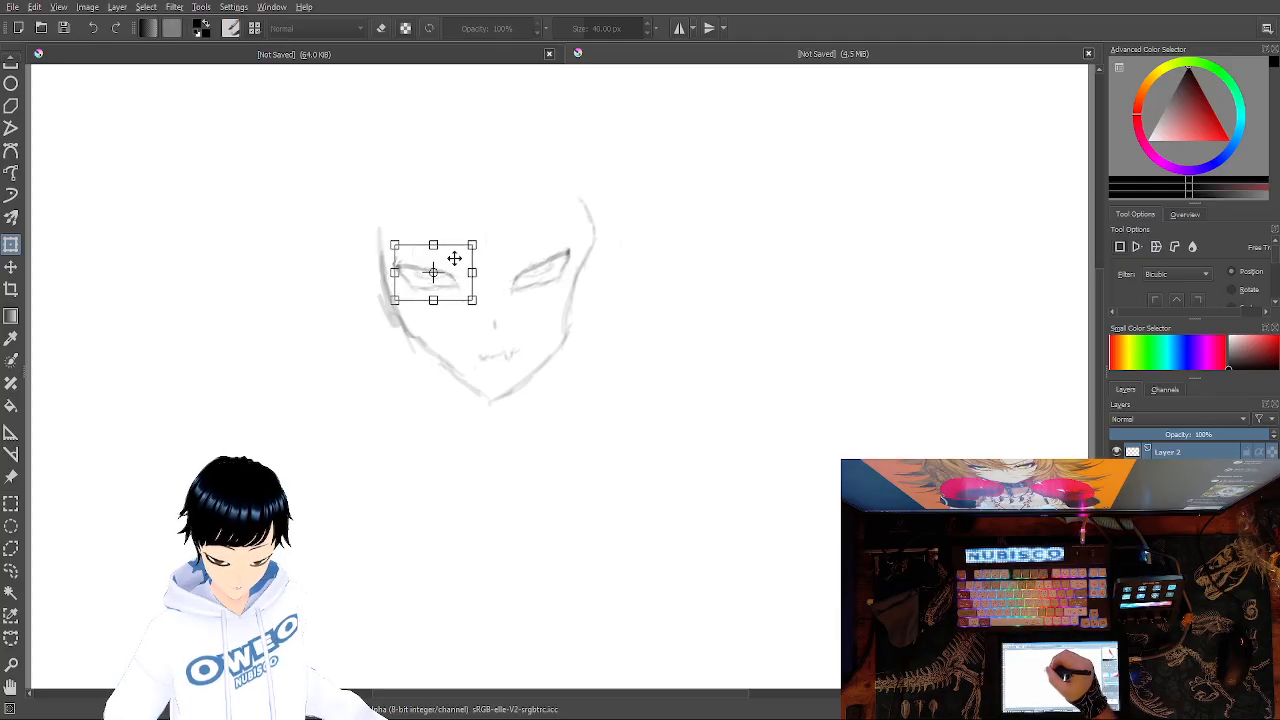
pyautogui.moveTo(437, 204); pyautogui.dragTo(444, 209)
pyautogui.moveTo(441, 279); pyautogui.dragTo(435, 280)
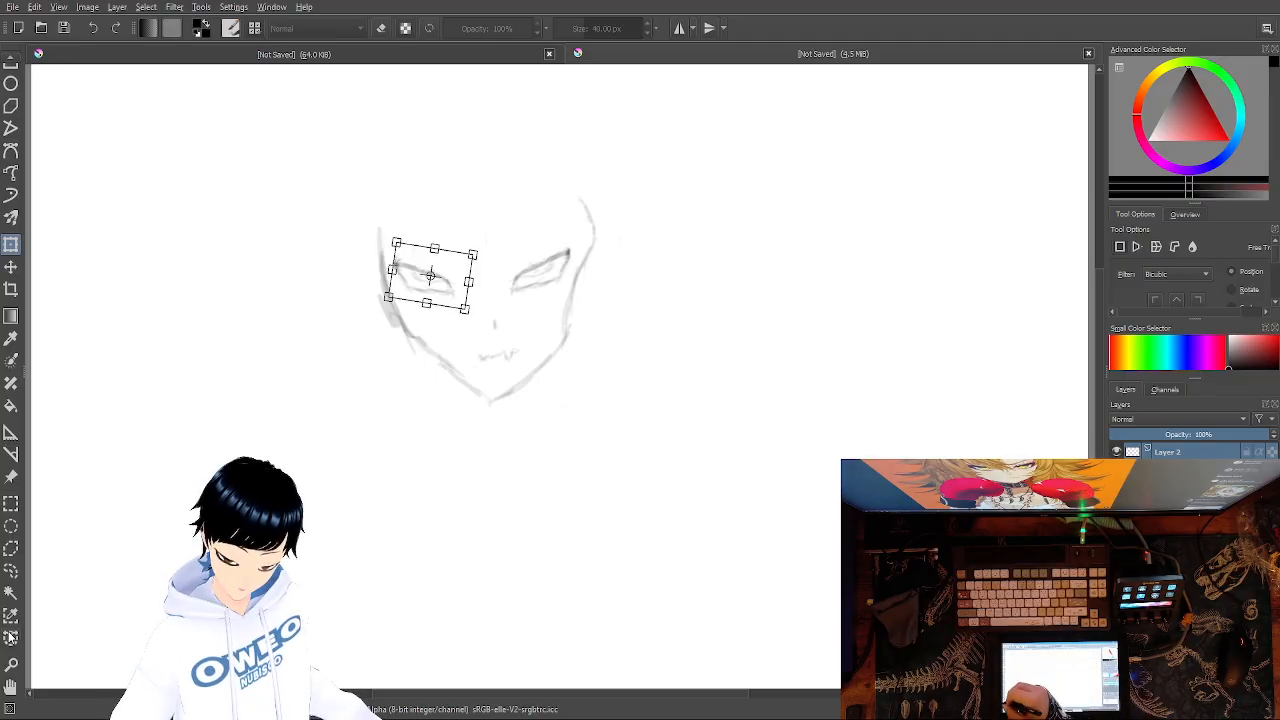
pyautogui.click(13, 613)
pyautogui.click(13, 551)
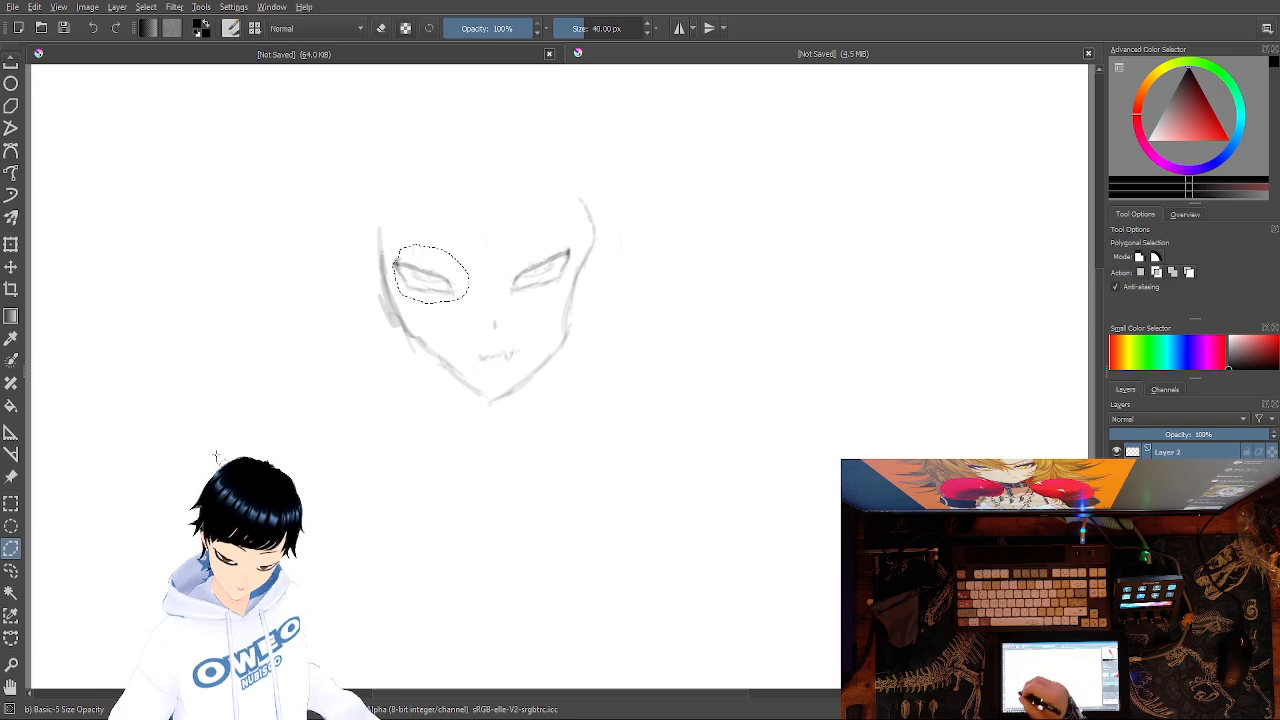
pyautogui.click(13, 570)
pyautogui.hotkey('ctrl', 'shift', 'a')
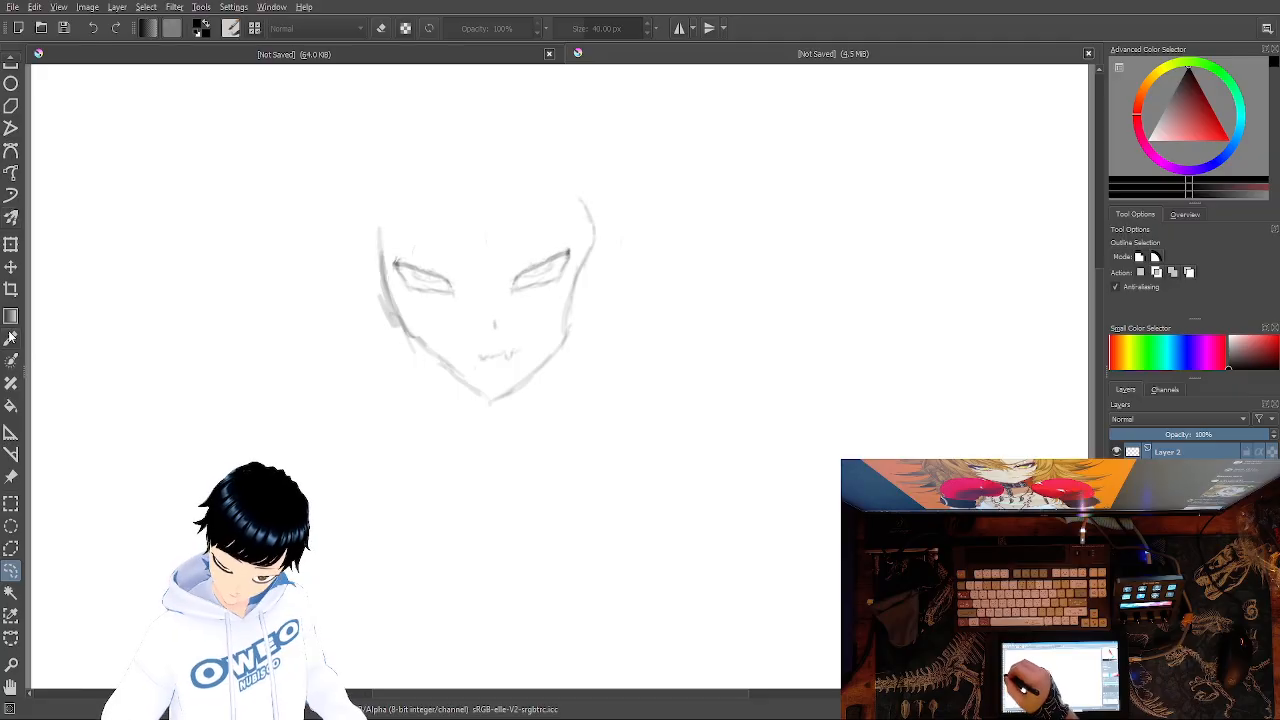
# Switch back to the freehand brush with the 40 px Basic-5 Size Opacity preset.
pyautogui.scroll(3, 10, 460)
pyautogui.click(12, 116)
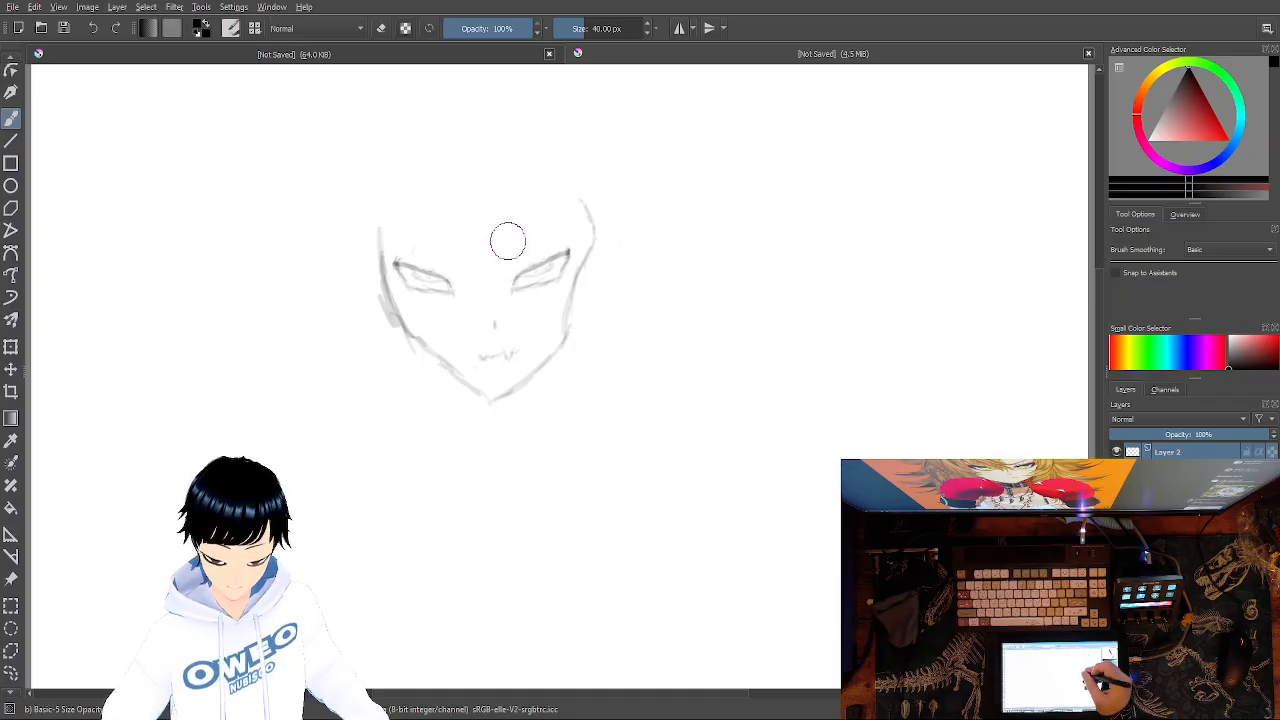
pyautogui.rightClick(887, 262)
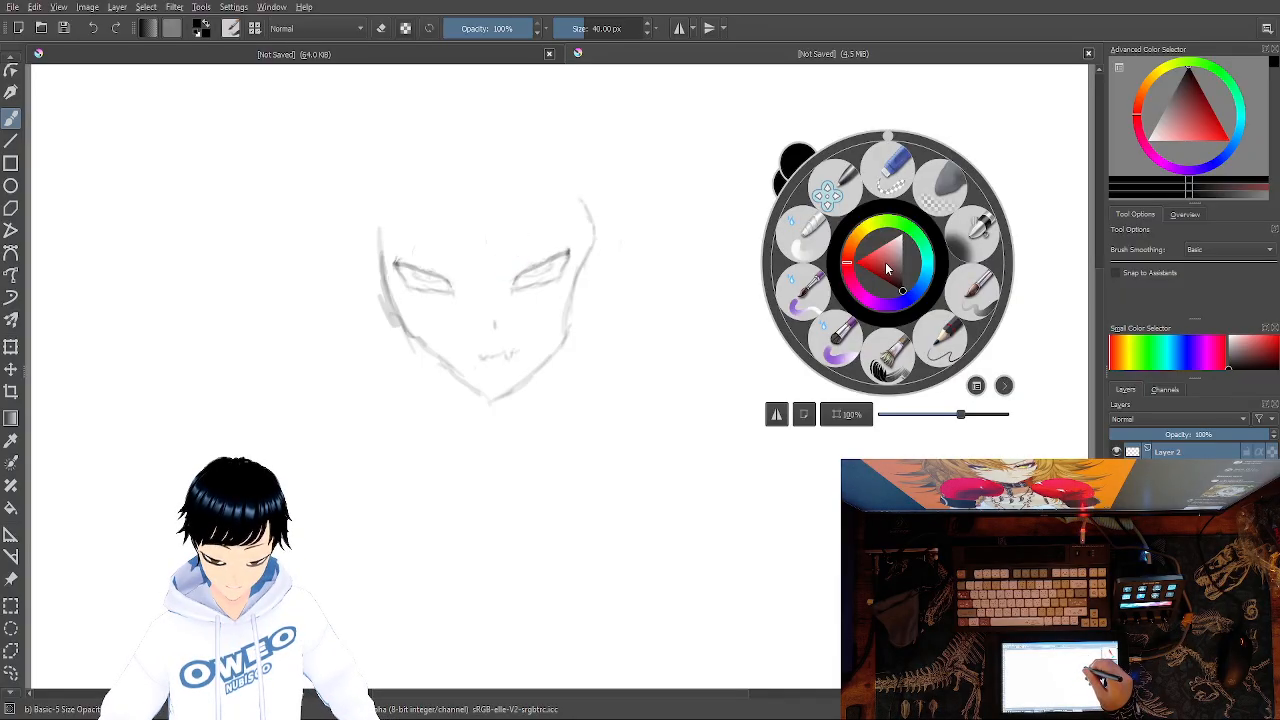
pyautogui.click(966, 290)
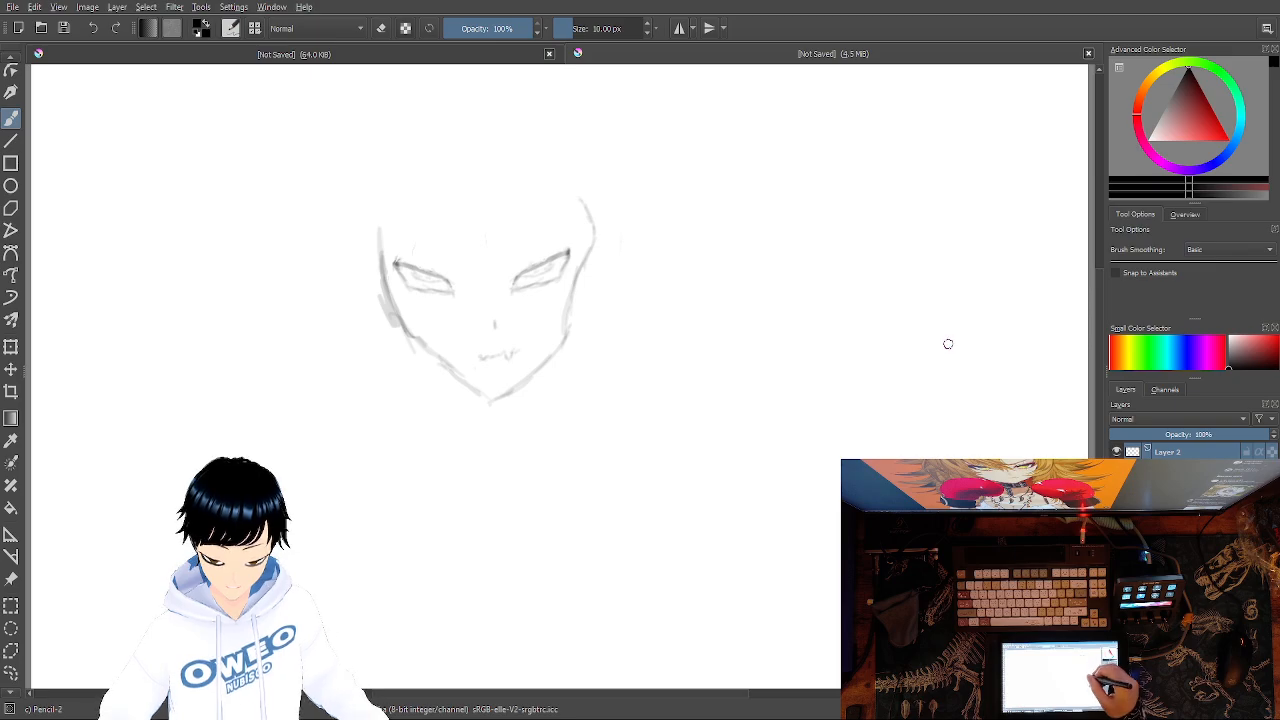
pyautogui.rightClick(922, 303)
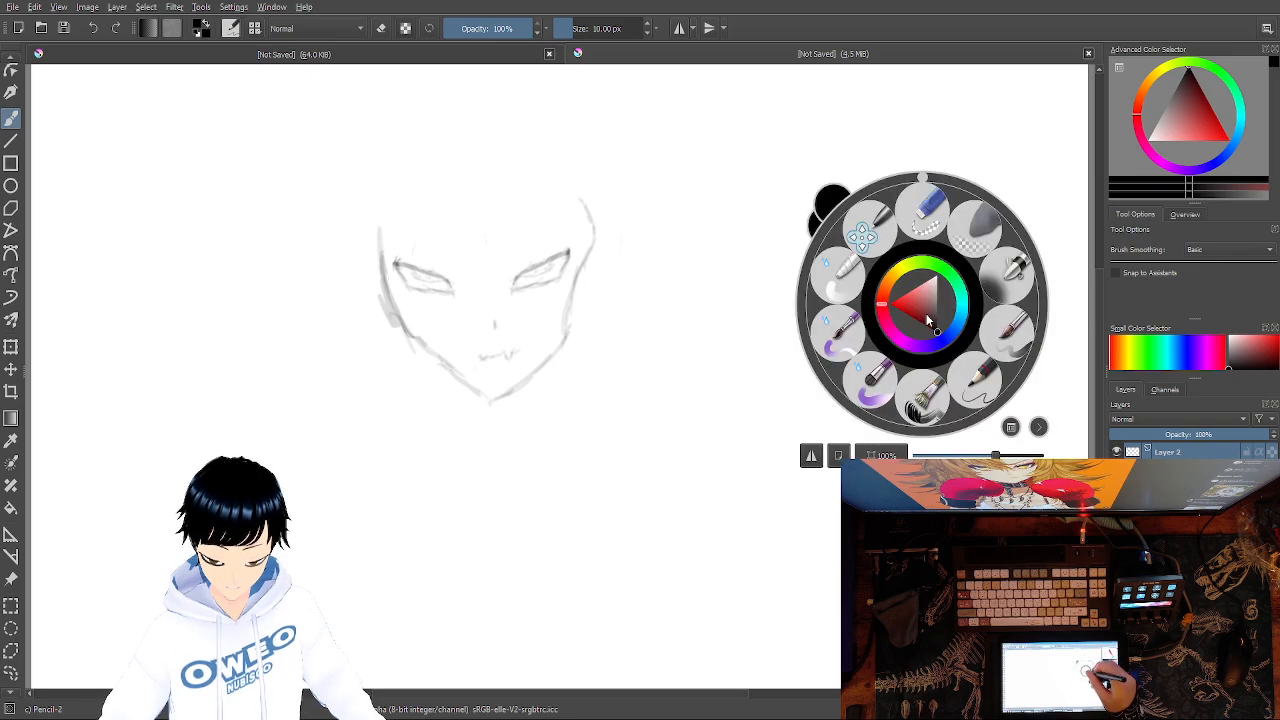
pyautogui.click(1008, 338)
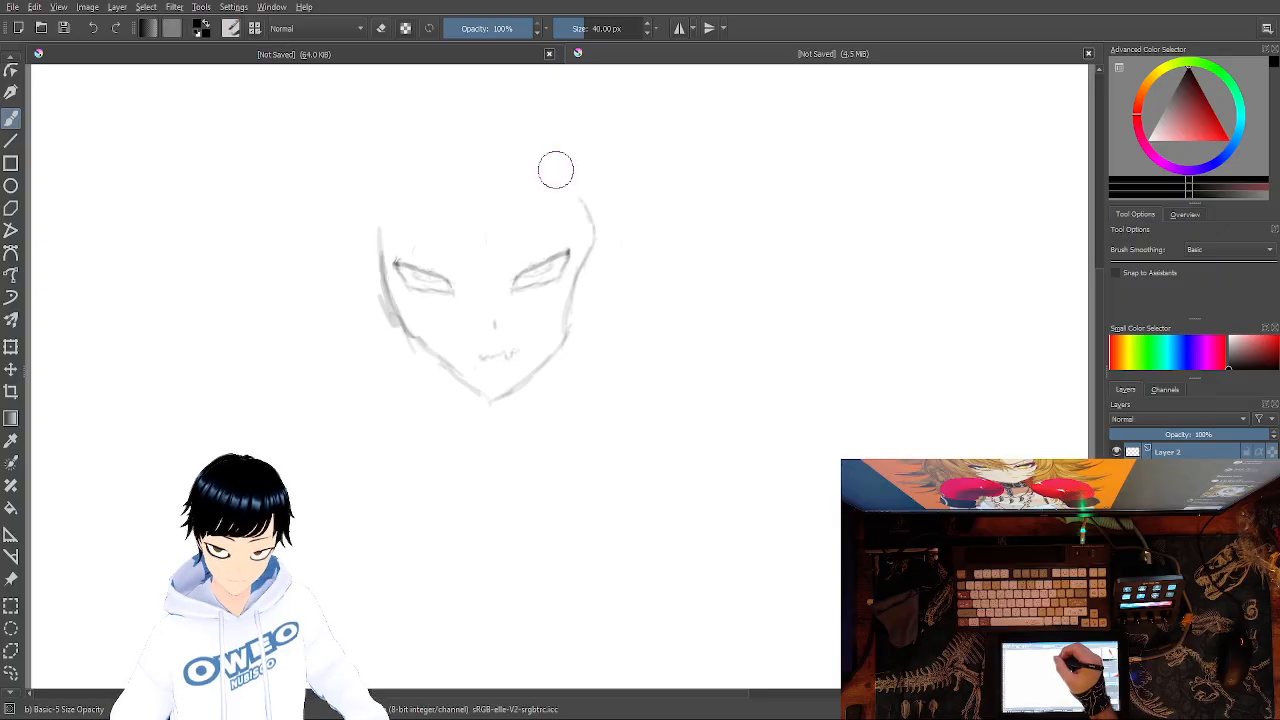
# Sketch the right temple hair, a hairline running inward across the forehead, and a pointed tuft rising from its inner end.
pyautogui.moveTo(569, 206); pyautogui.dragTo(588, 283)
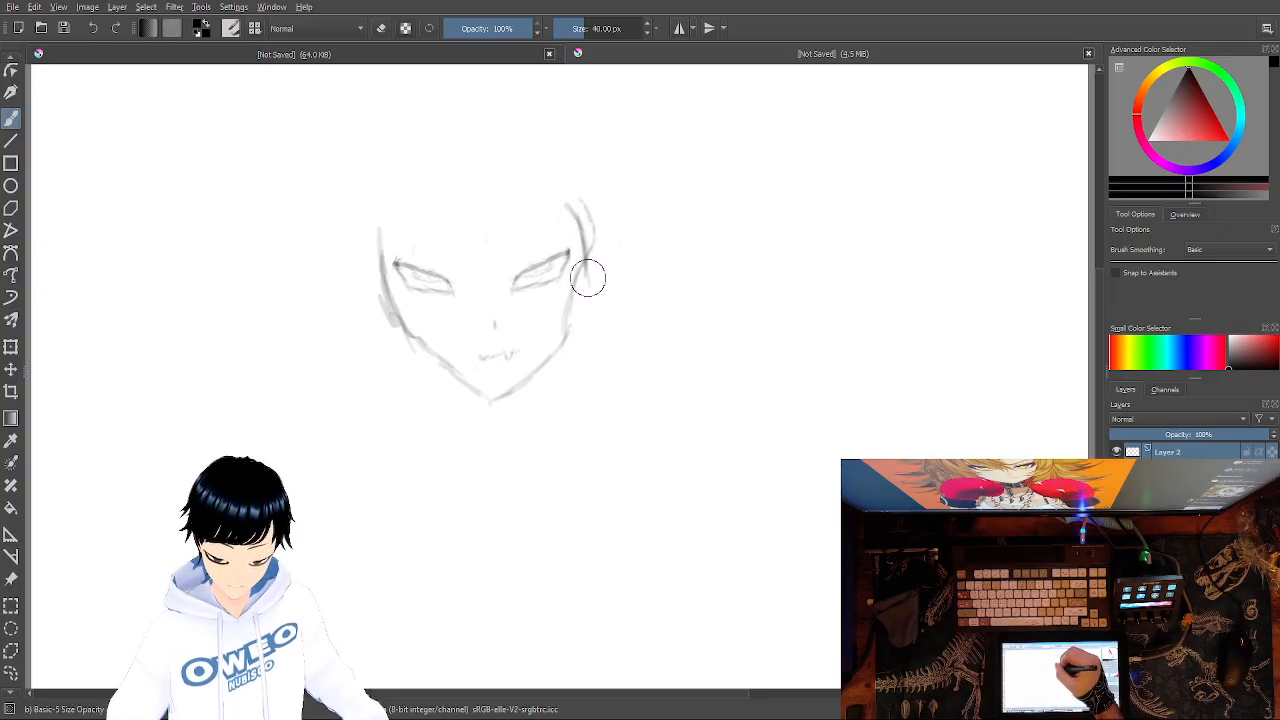
pyautogui.moveTo(584, 238); pyautogui.dragTo(589, 285)
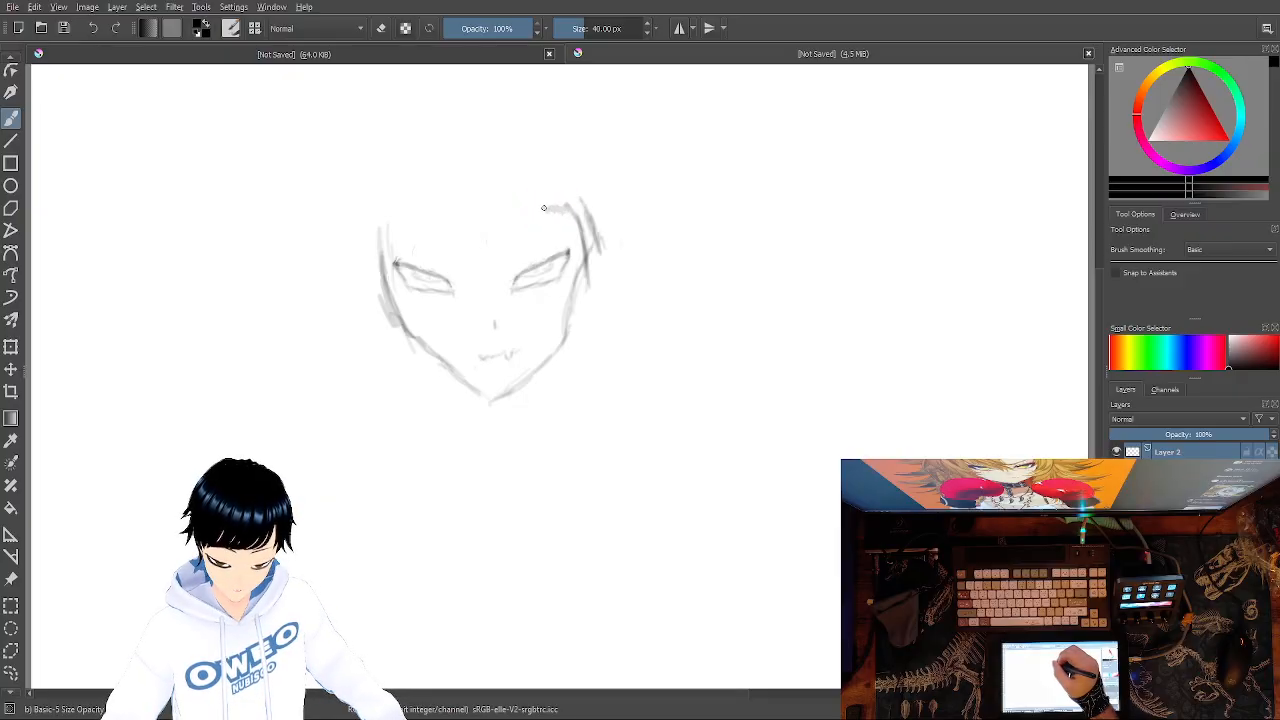
pyautogui.moveTo(518, 206); pyautogui.dragTo(503, 205)
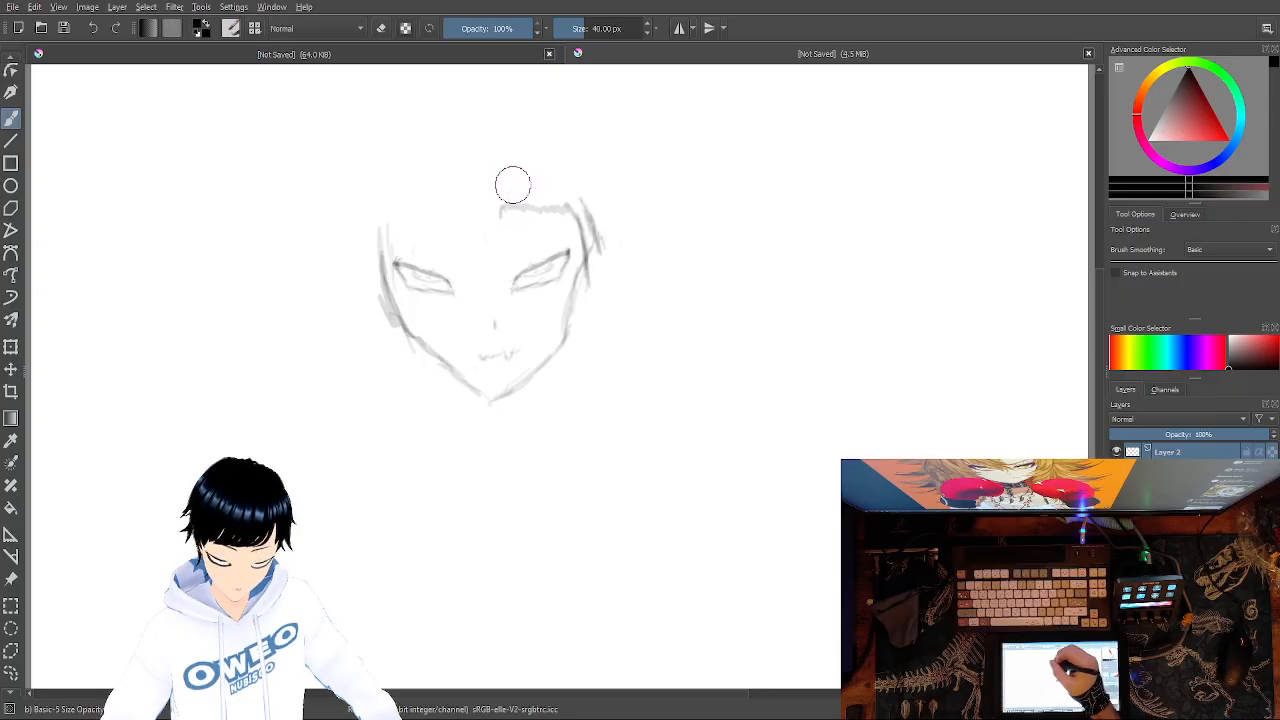
pyautogui.moveTo(500, 214); pyautogui.dragTo(519, 178)
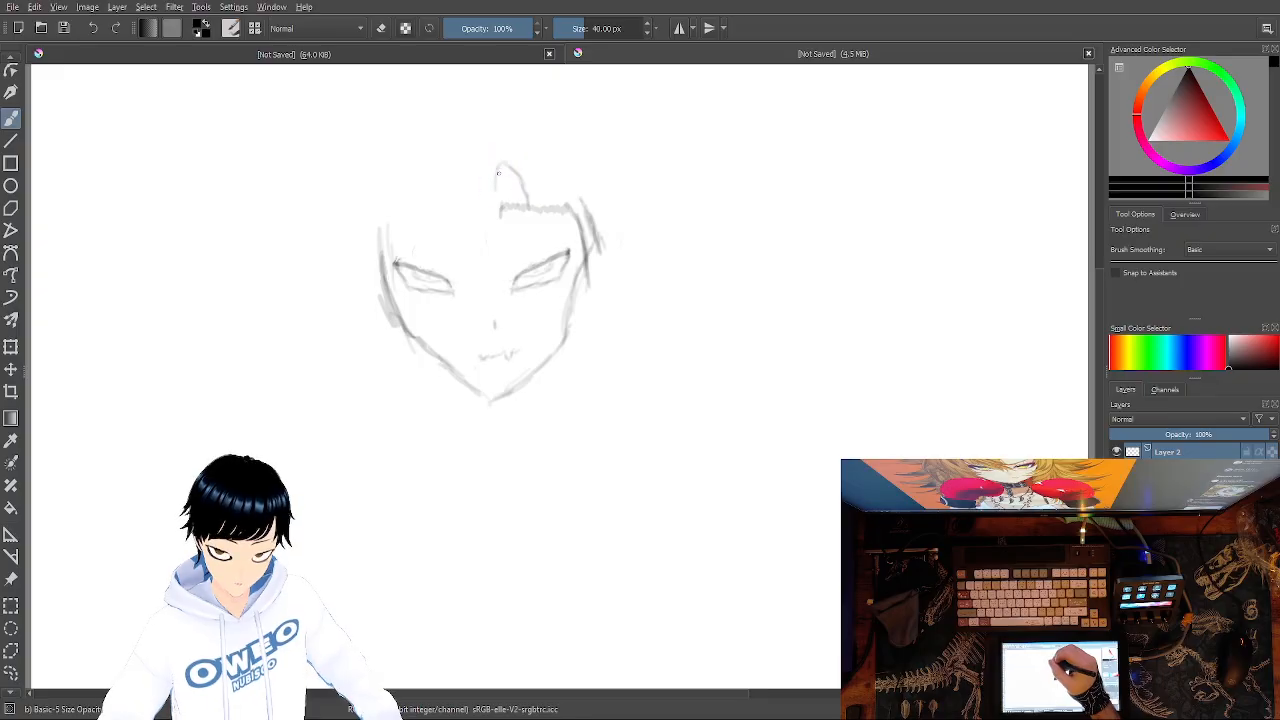
pyautogui.moveTo(490, 208); pyautogui.dragTo(520, 198)
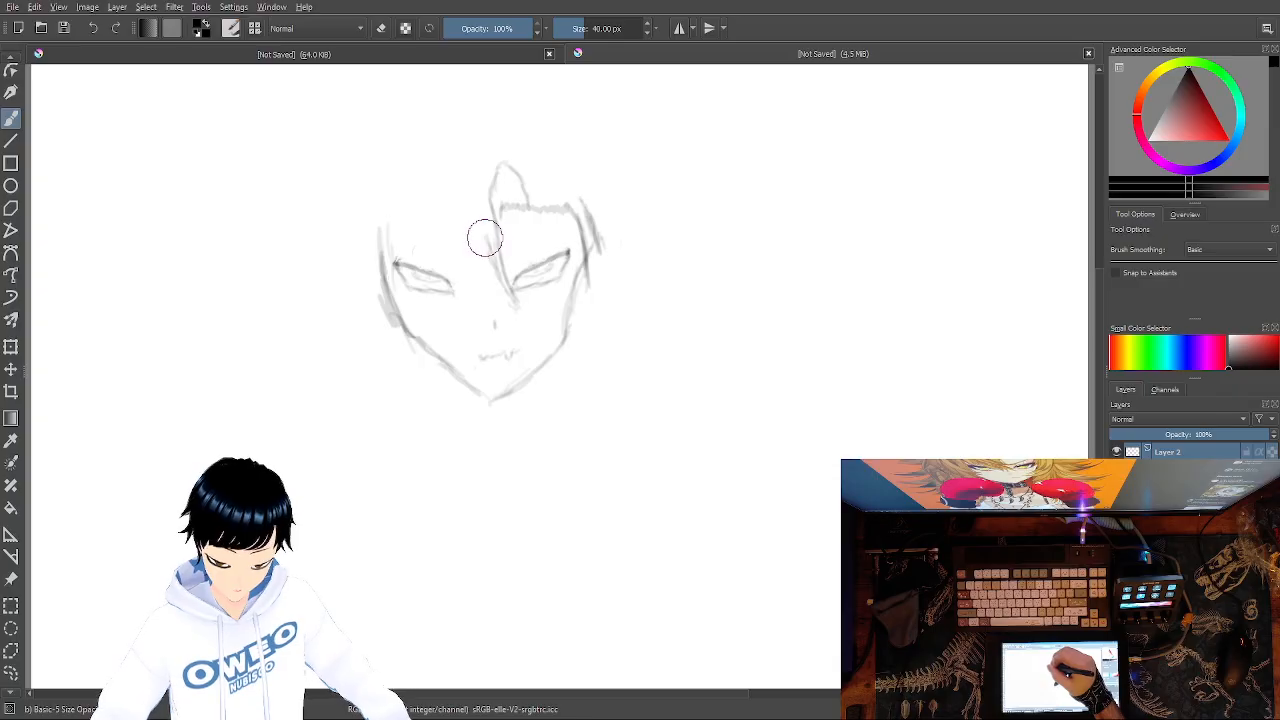
# Sketch jagged bangs over the left eye, long strands rising to the crown, and two curved arcs outlining the hair on the left.
pyautogui.moveTo(489, 253); pyautogui.dragTo(495, 284)
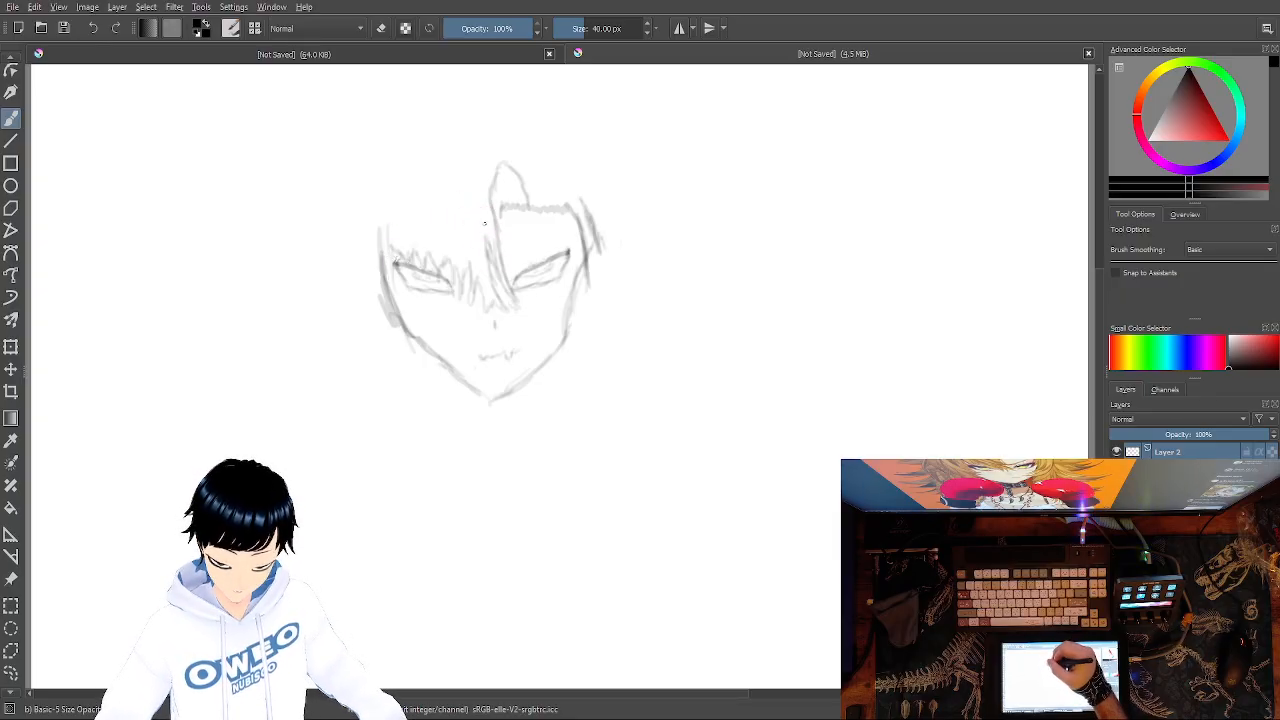
pyautogui.moveTo(482, 208); pyautogui.dragTo(491, 162)
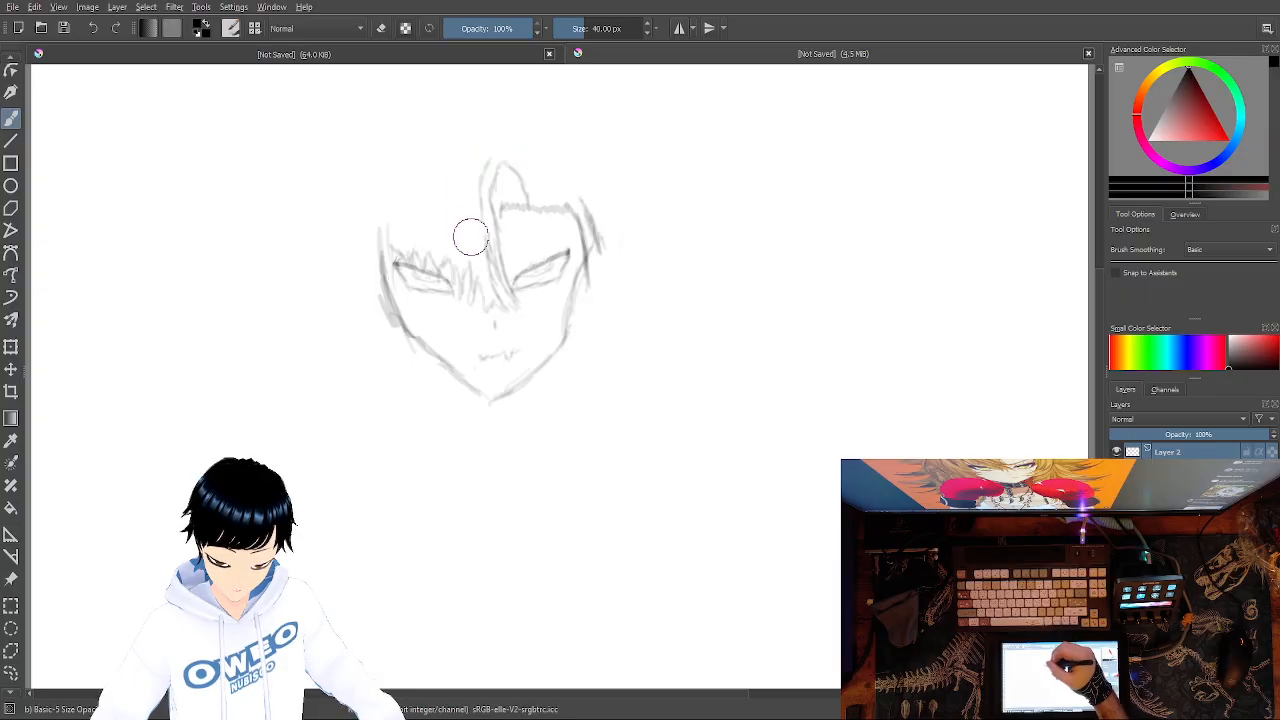
pyautogui.moveTo(466, 232); pyautogui.dragTo(474, 166)
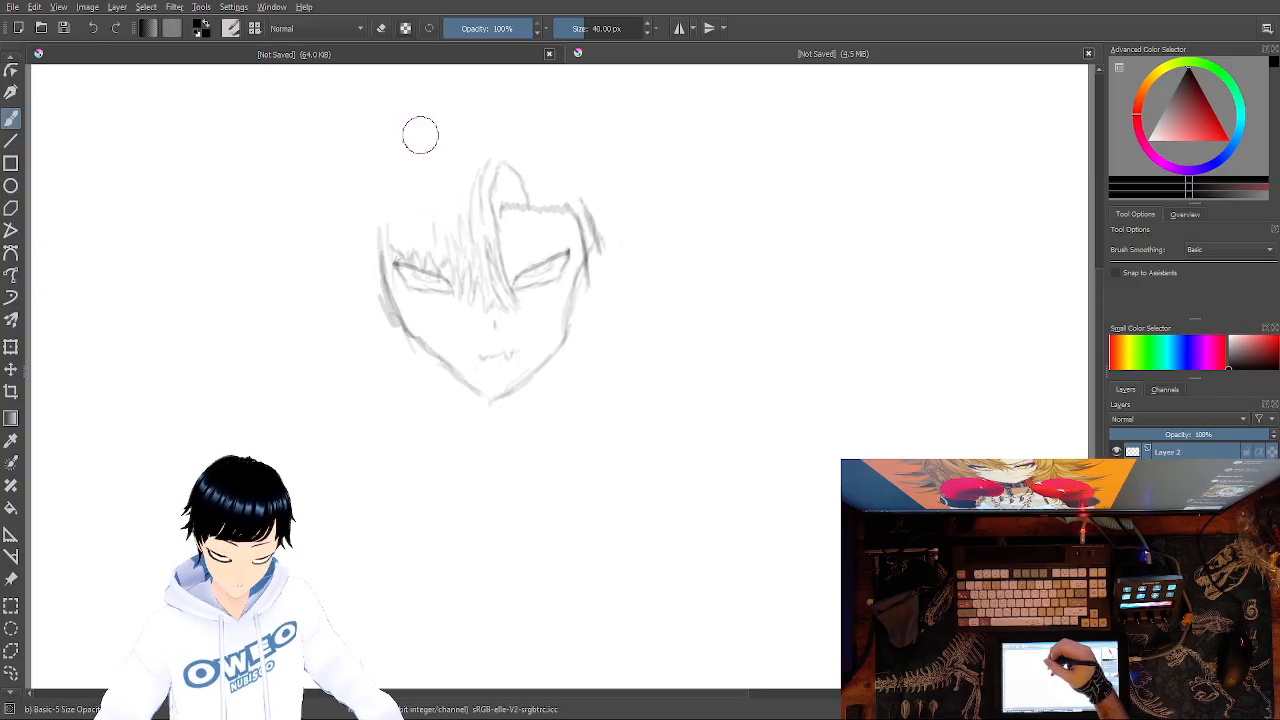
pyautogui.moveTo(405, 207)
pyautogui.mouseDown()
pyautogui.moveTo(419, 234)
pyautogui.moveTo(416, 195)
pyautogui.moveTo(402, 187)
pyautogui.moveTo(421, 142)
pyautogui.moveTo(404, 208)
pyautogui.moveTo(427, 165)
pyautogui.mouseUp()
pyautogui.moveTo(409, 209)
pyautogui.mouseDown()
pyautogui.moveTo(415, 175)
pyautogui.moveTo(443, 149)
pyautogui.moveTo(494, 155)
pyautogui.mouseUp()
pyautogui.moveTo(419, 215)
pyautogui.mouseDown()
pyautogui.moveTo(429, 174)
pyautogui.moveTo(431, 218)
pyautogui.moveTo(444, 170)
pyautogui.moveTo(498, 167)
pyautogui.mouseUp()
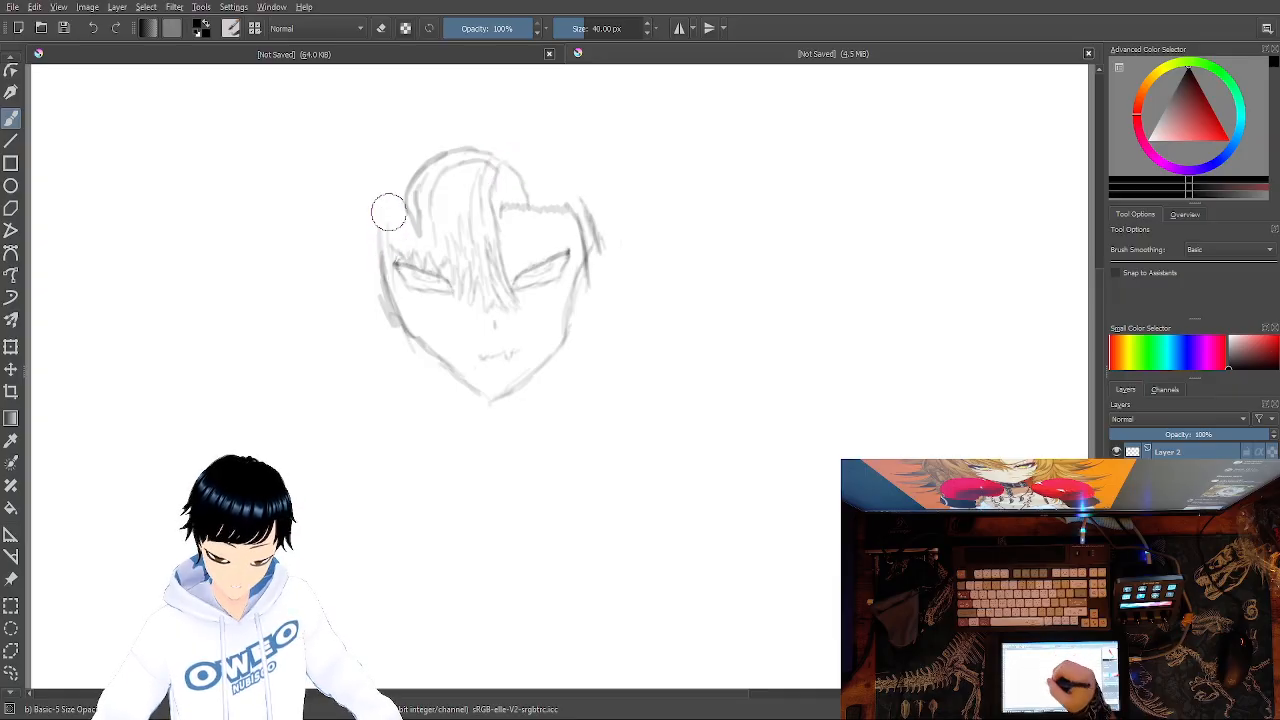
# Erase the chin with the 60 px Eraser Soft and redraw it as a point with the 40 px Basic-5 Size Opacity brush.
pyautogui.rightClick(793, 360)
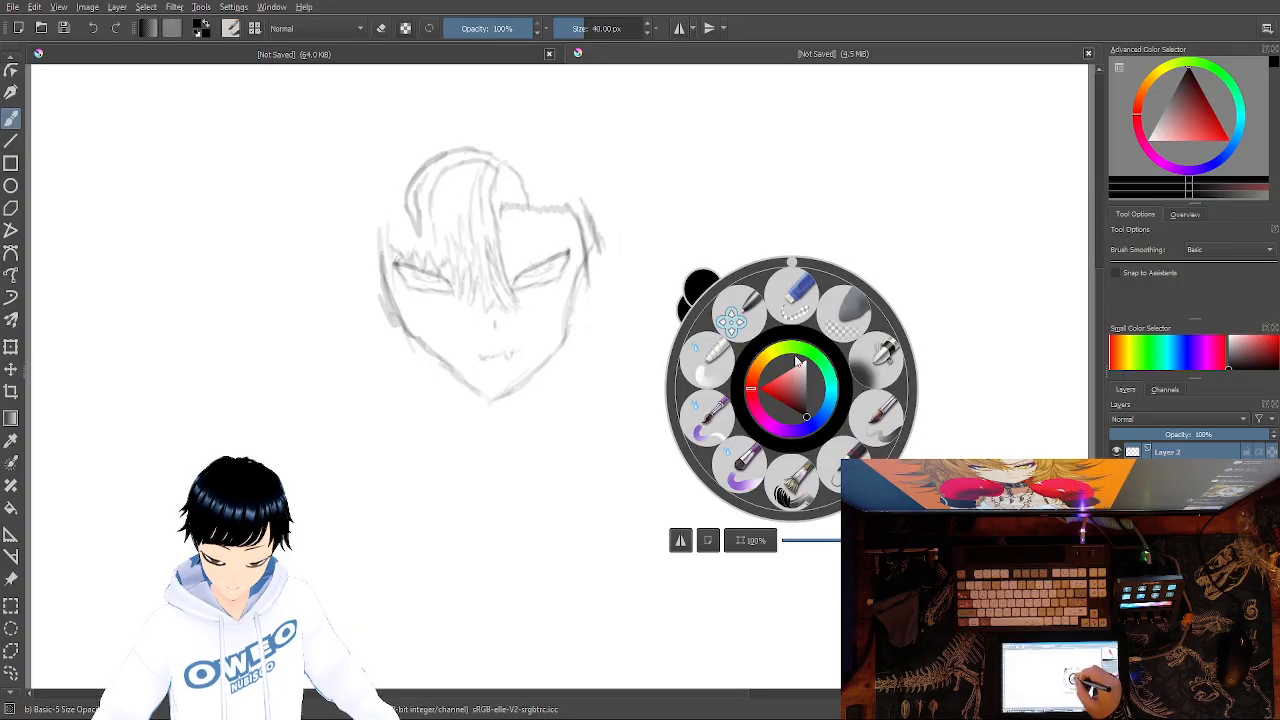
pyautogui.click(837, 314)
pyautogui.moveTo(508, 426)
pyautogui.mouseDown()
pyautogui.moveTo(508, 391)
pyautogui.moveTo(486, 400)
pyautogui.moveTo(477, 386)
pyautogui.moveTo(526, 374)
pyautogui.moveTo(511, 374)
pyautogui.moveTo(520, 400)
pyautogui.moveTo(552, 363)
pyautogui.mouseUp()
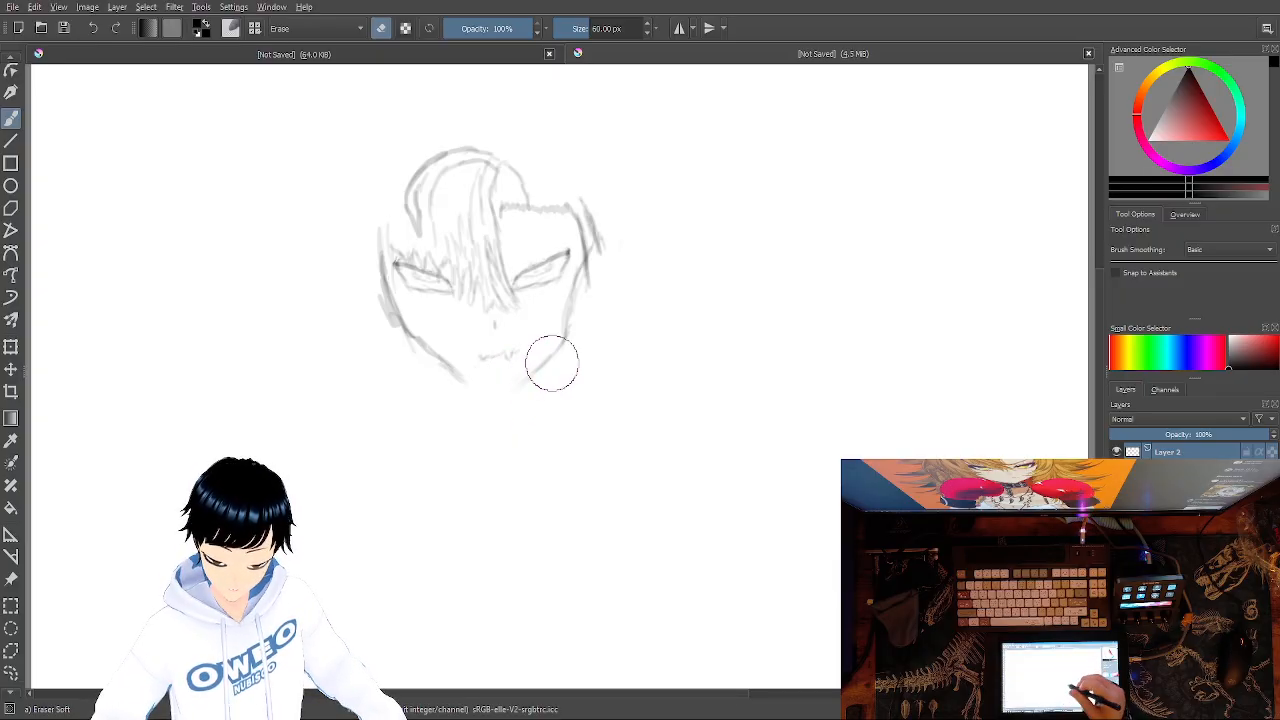
pyautogui.rightClick(792, 342)
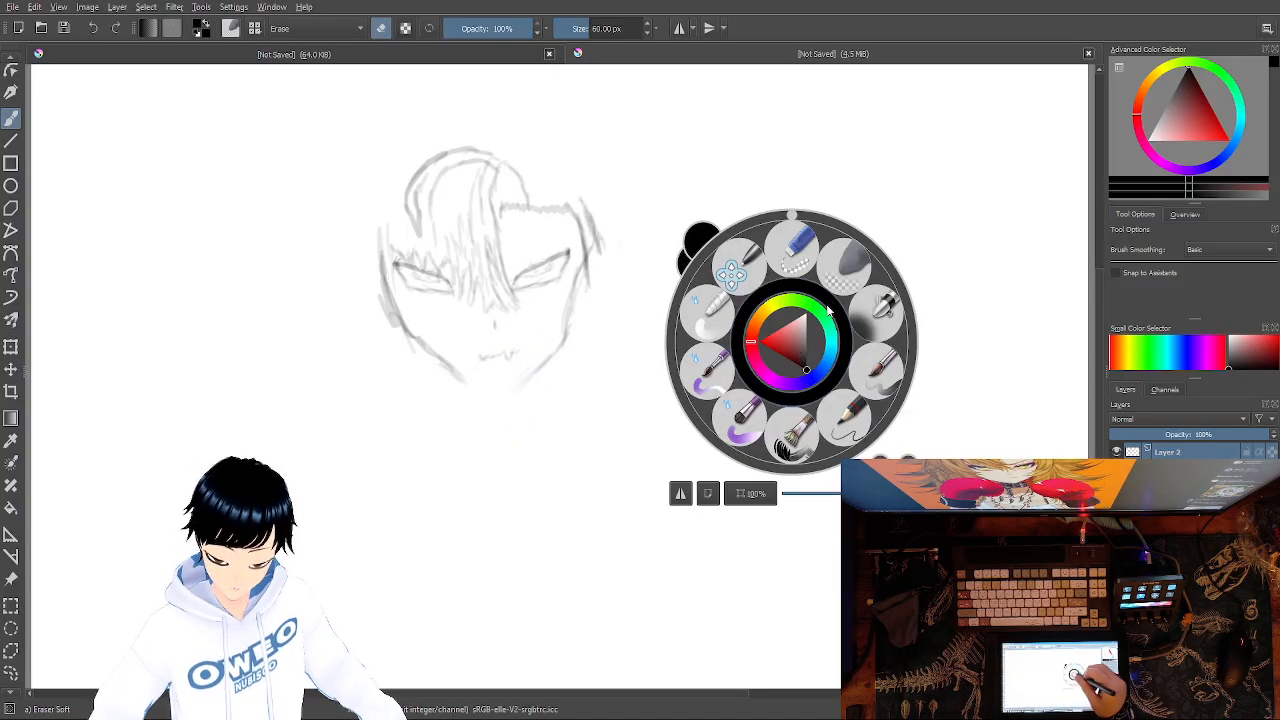
pyautogui.click(878, 380)
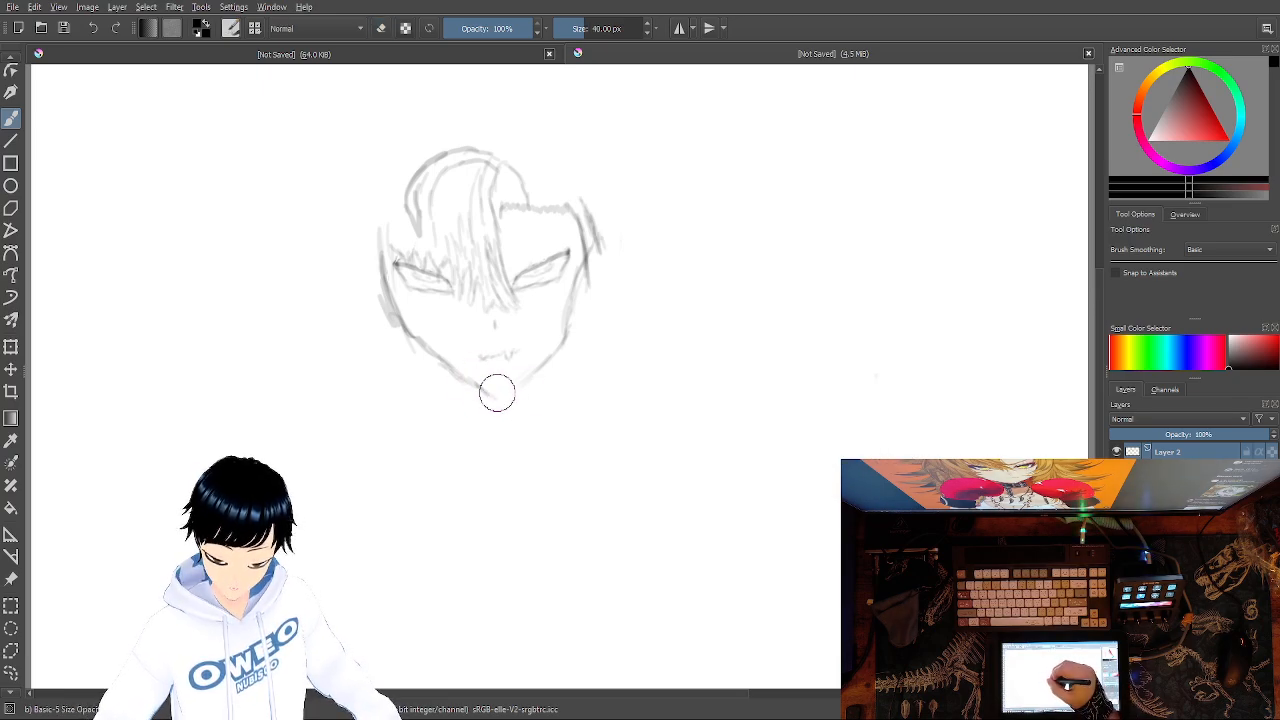
pyautogui.moveTo(516, 384); pyautogui.dragTo(505, 397)
pyautogui.moveTo(528, 370); pyautogui.dragTo(514, 385)
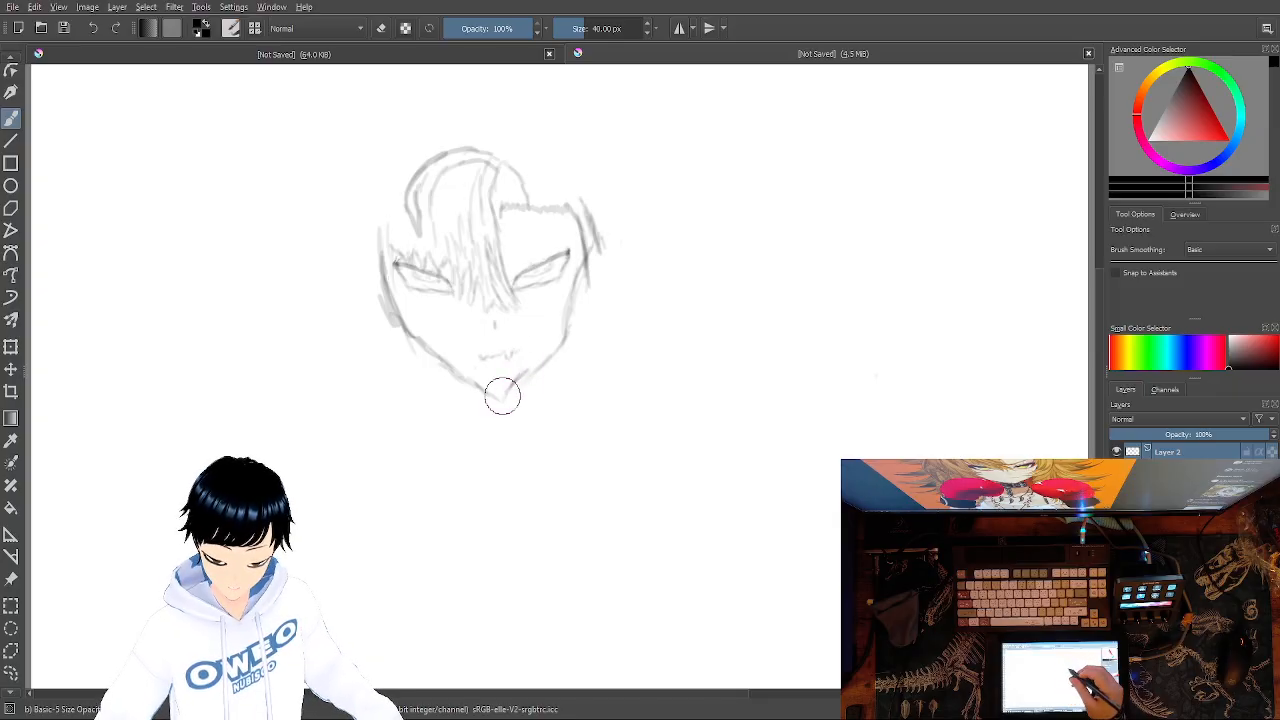
# Erase the right side of the chin point with the 25 px Eraser Small and redraw that line with the 40 px Basic-5 brush.
pyautogui.rightClick(751, 380)
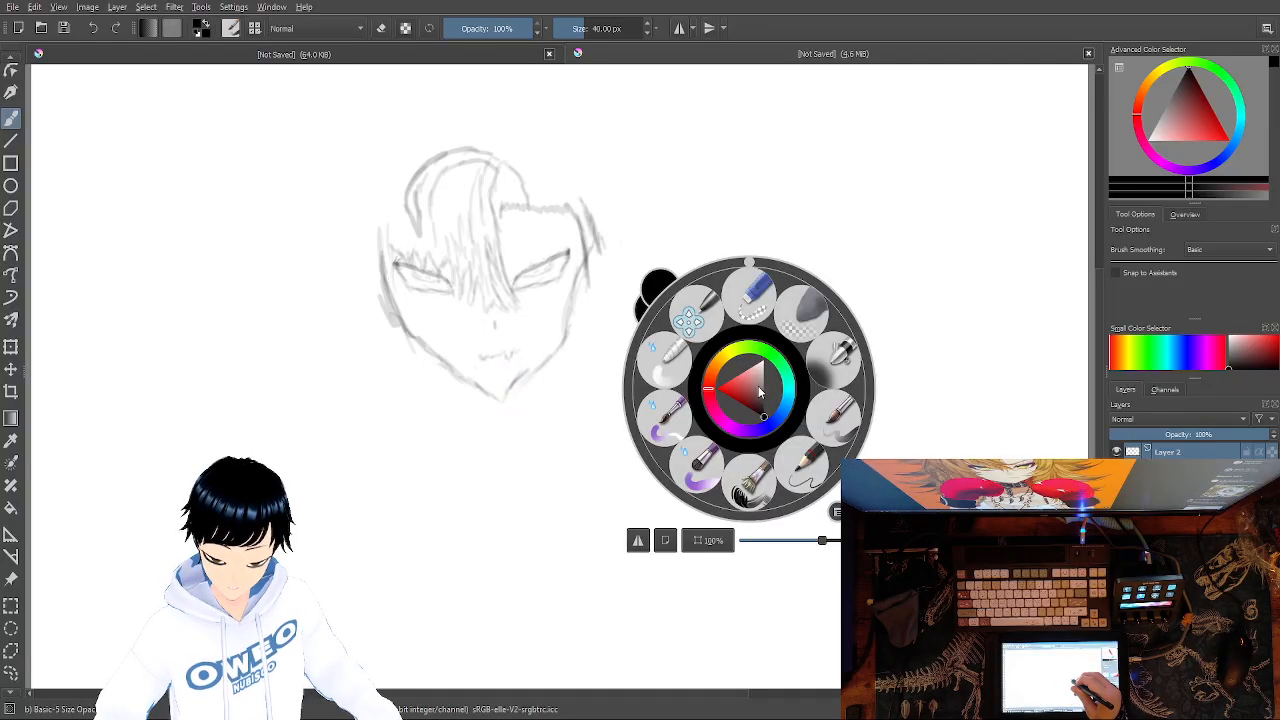
pyautogui.click(751, 296)
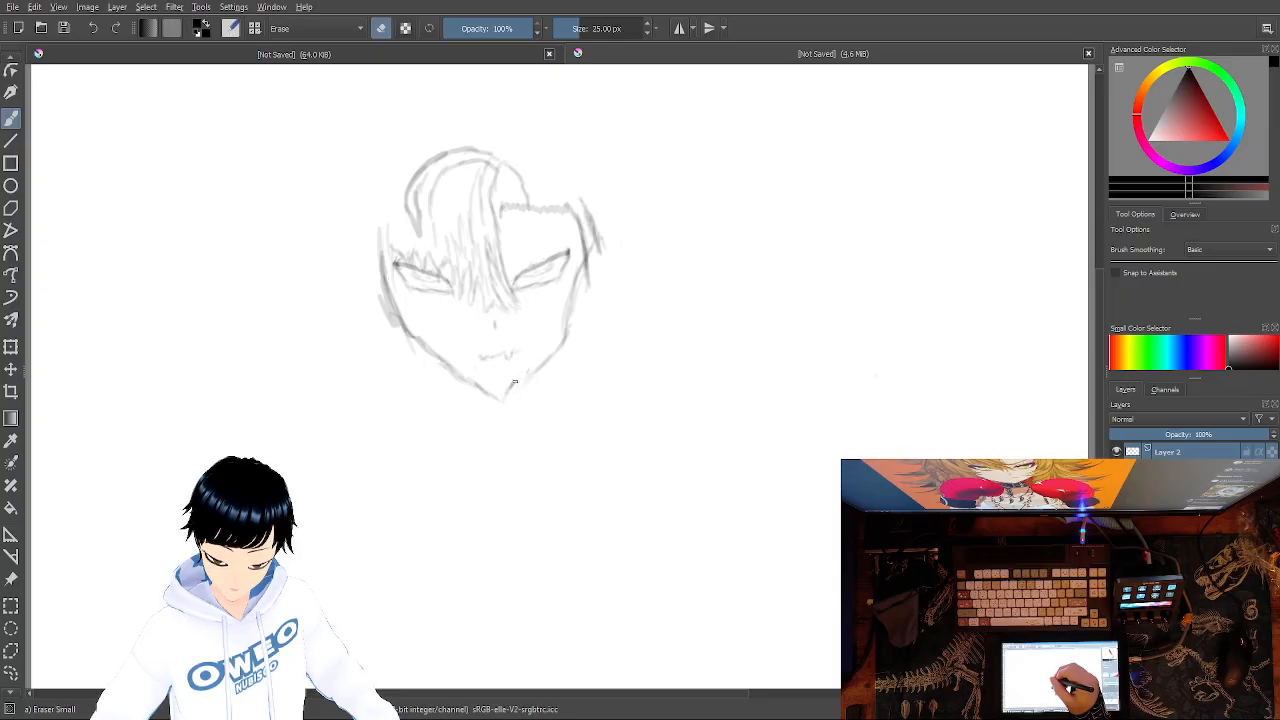
pyautogui.moveTo(508, 387); pyautogui.dragTo(523, 382)
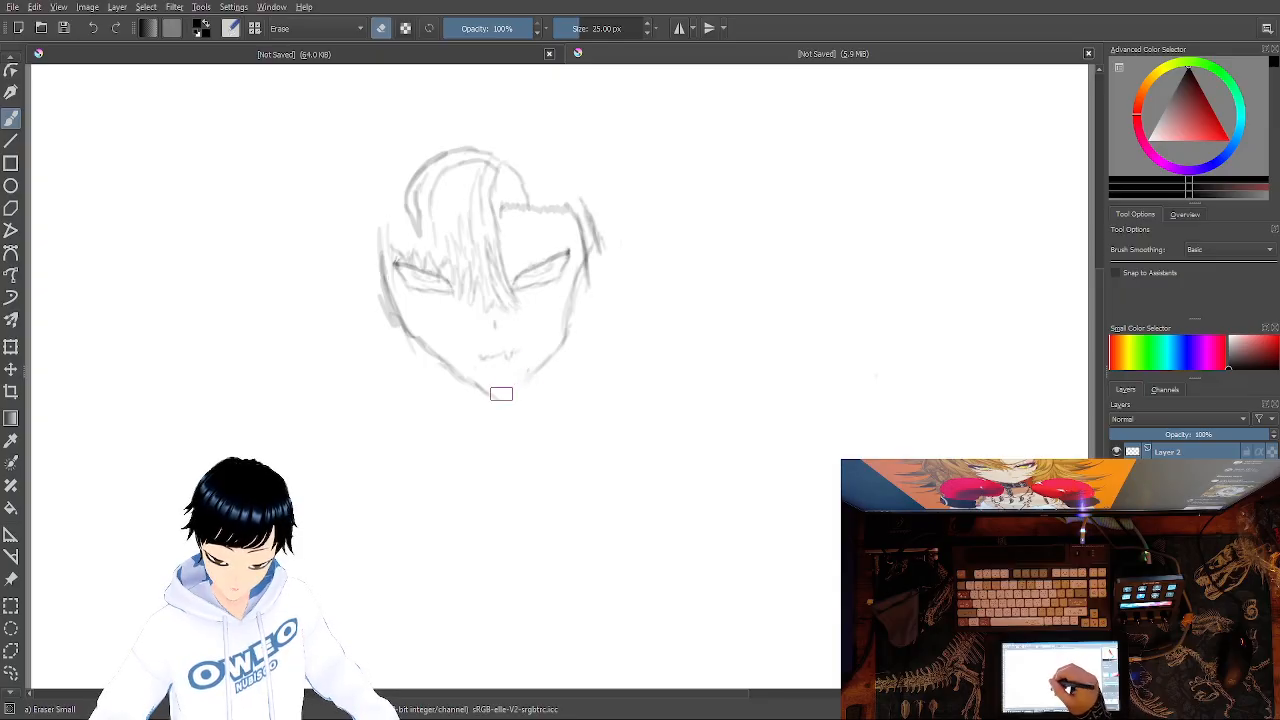
pyautogui.rightClick(646, 363)
pyautogui.click(726, 404)
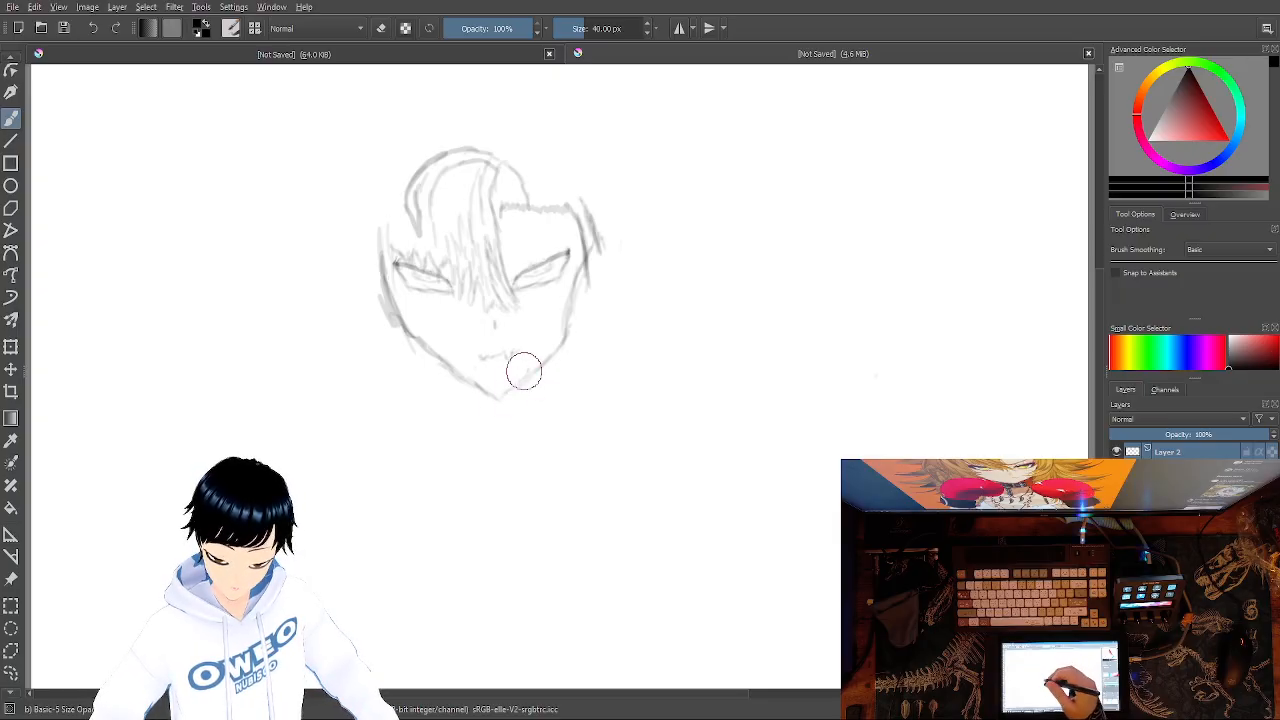
# Erase the tip of the chin with the 25 px Eraser Small and close the gap with a flatter line using the 40 px brush.
pyautogui.rightClick(587, 391)
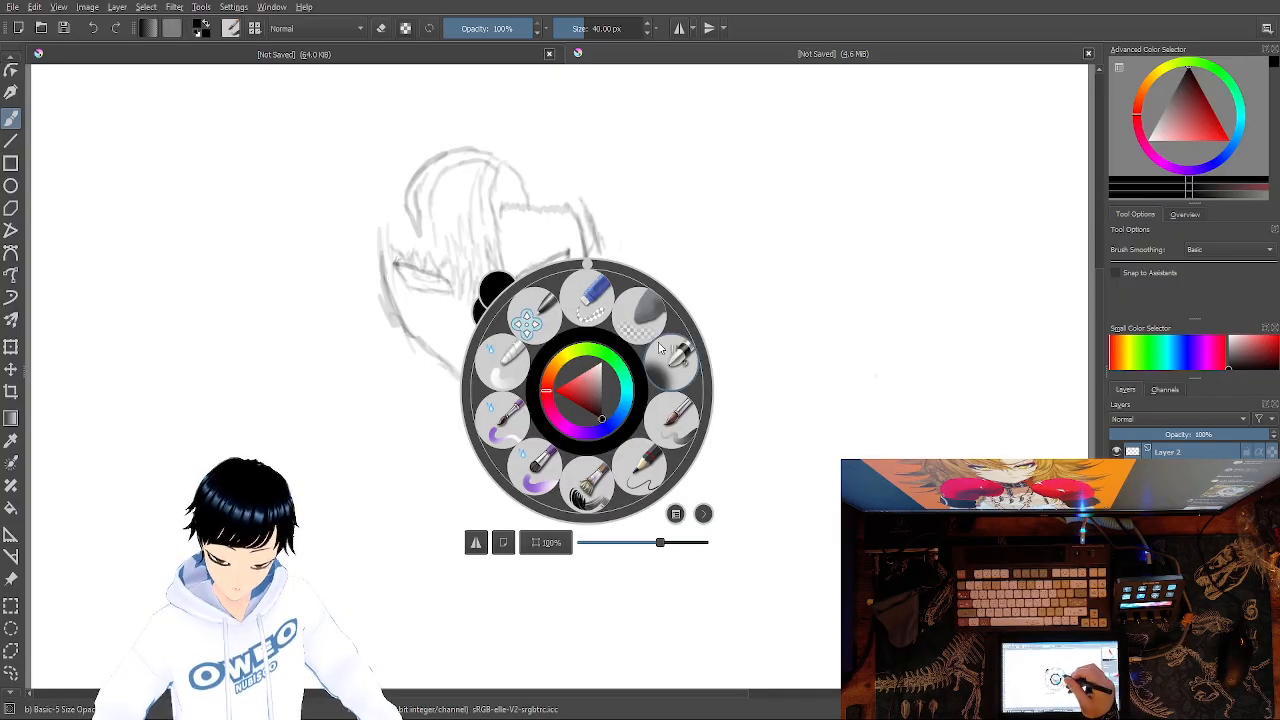
pyautogui.click(584, 305)
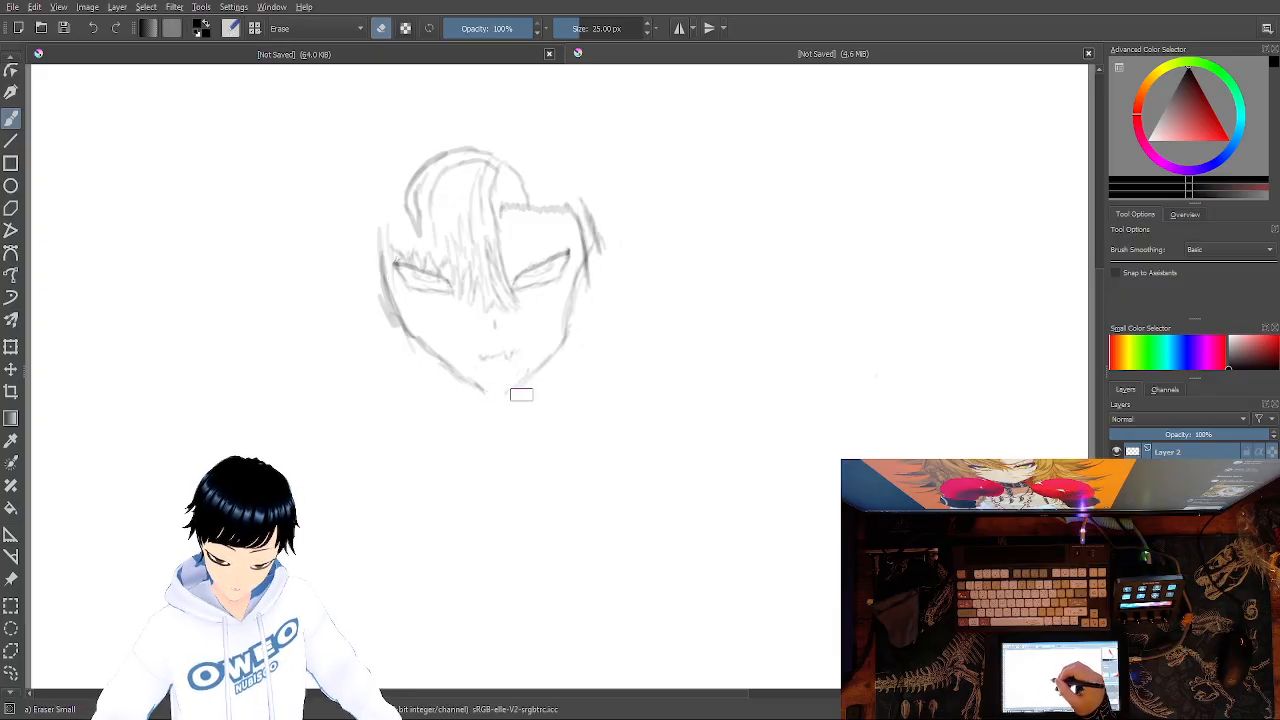
pyautogui.rightClick(713, 403)
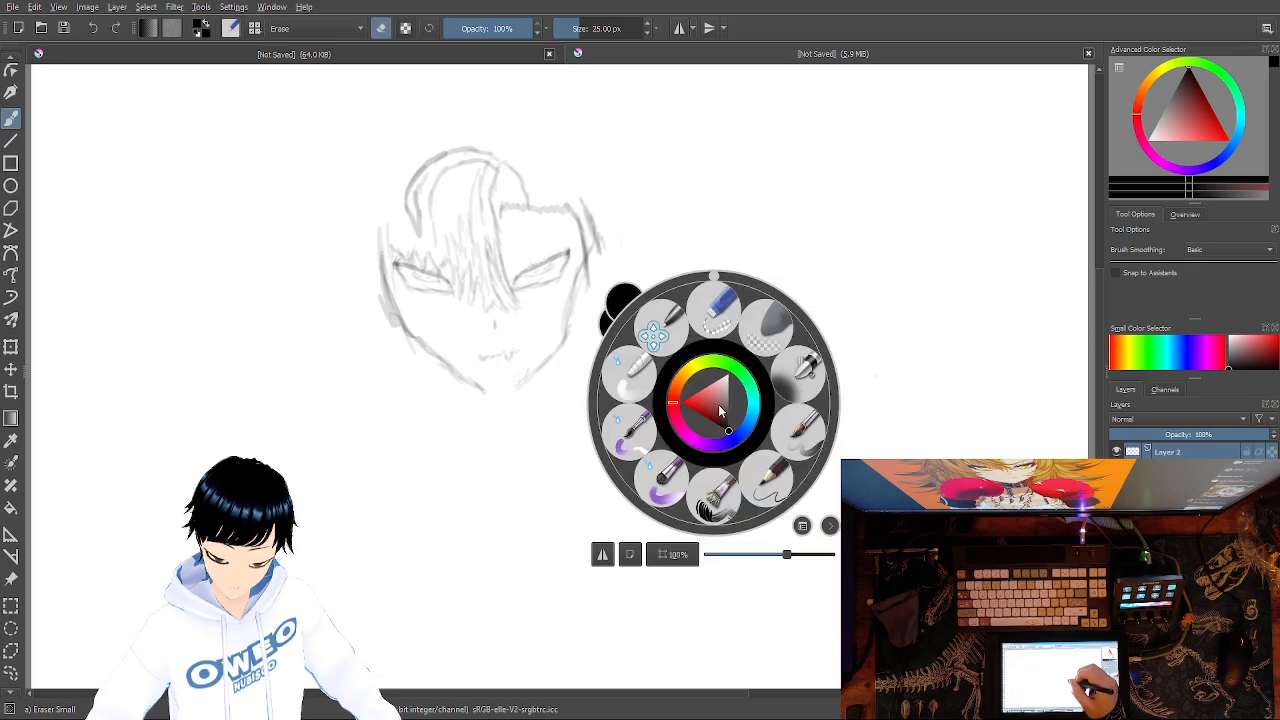
pyautogui.click(801, 440)
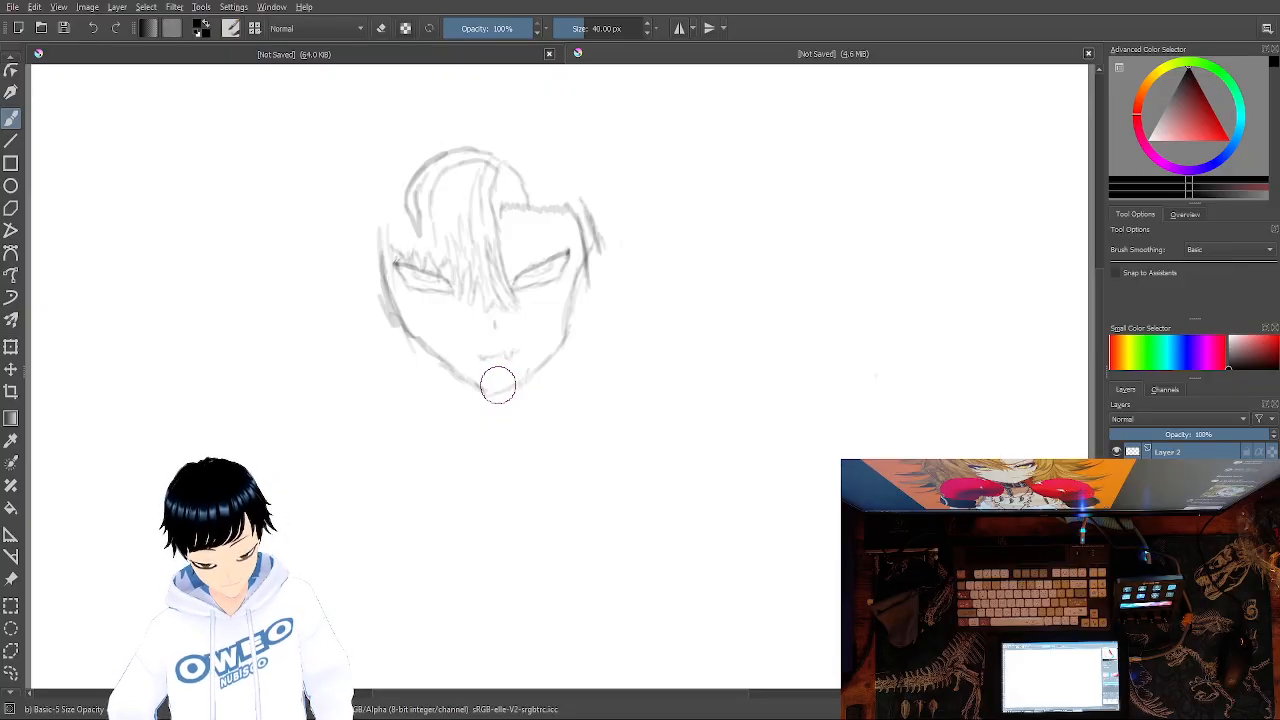
# Erase the whole lower chin with the 25 px Eraser Small and redraw both jaw lines meeting in a soft point with the 40 px brush.
pyautogui.rightClick(804, 427)
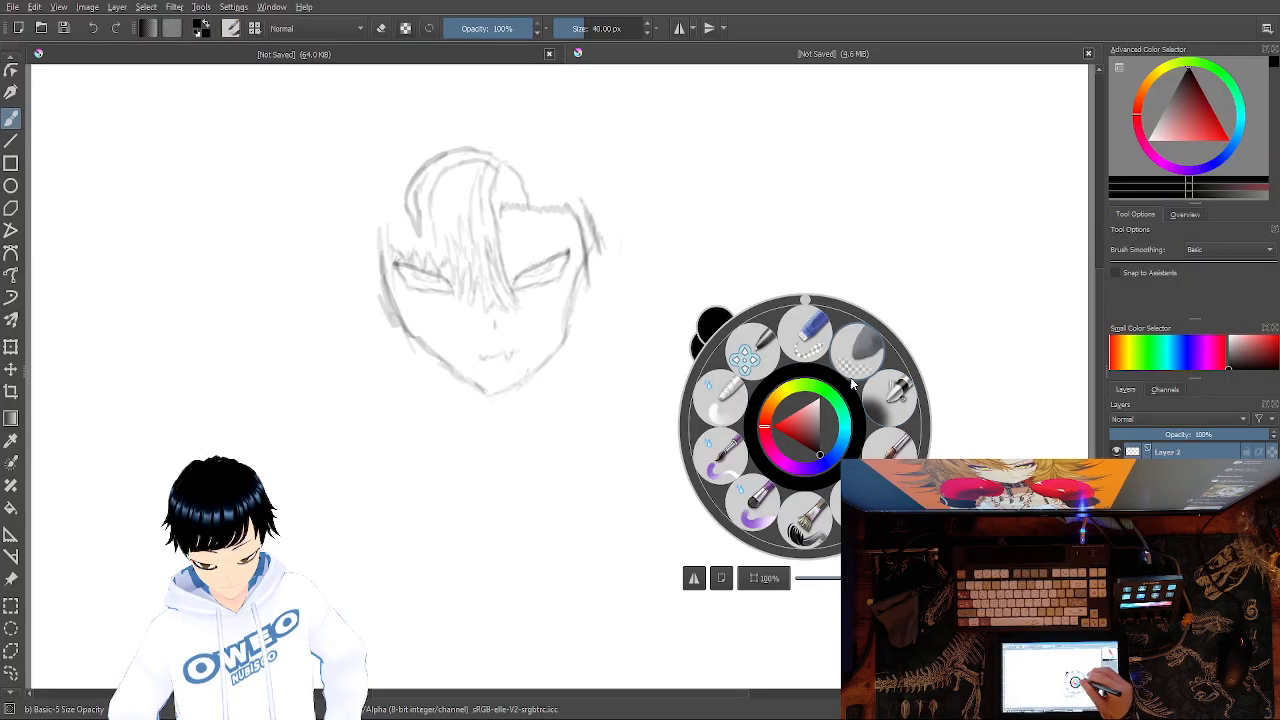
pyautogui.click(804, 337)
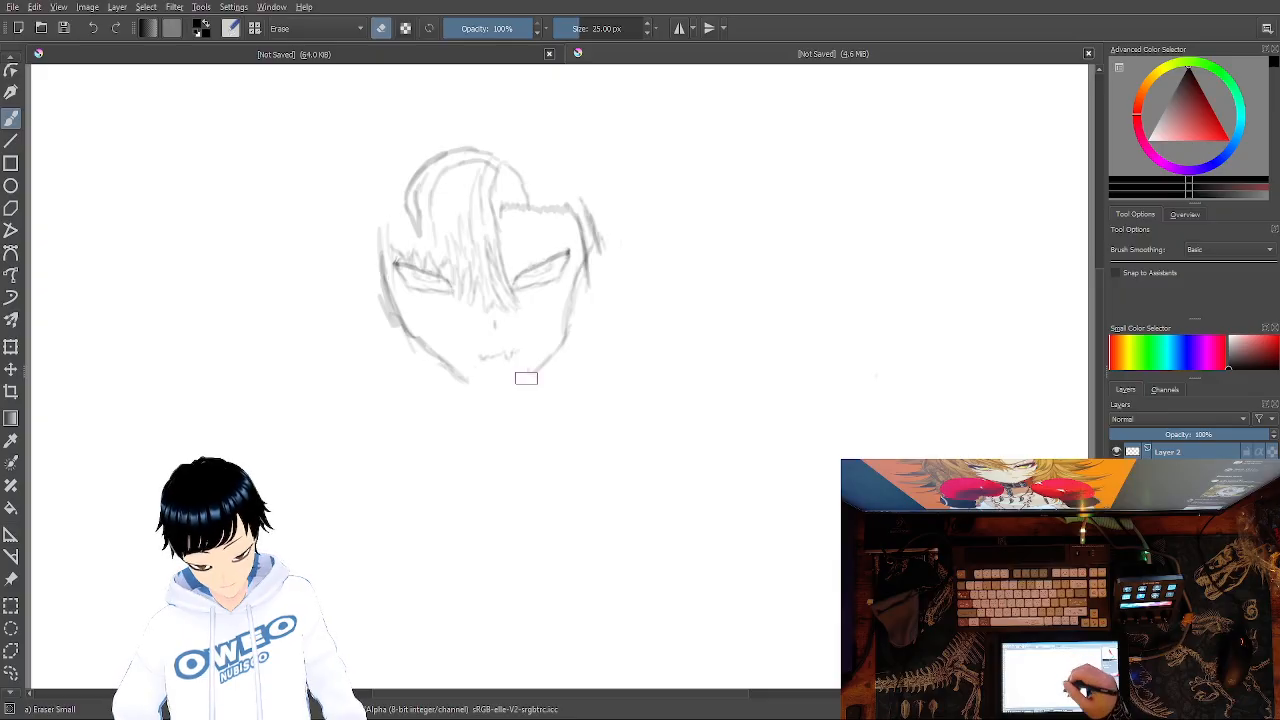
pyautogui.rightClick(695, 489)
pyautogui.click(775, 522)
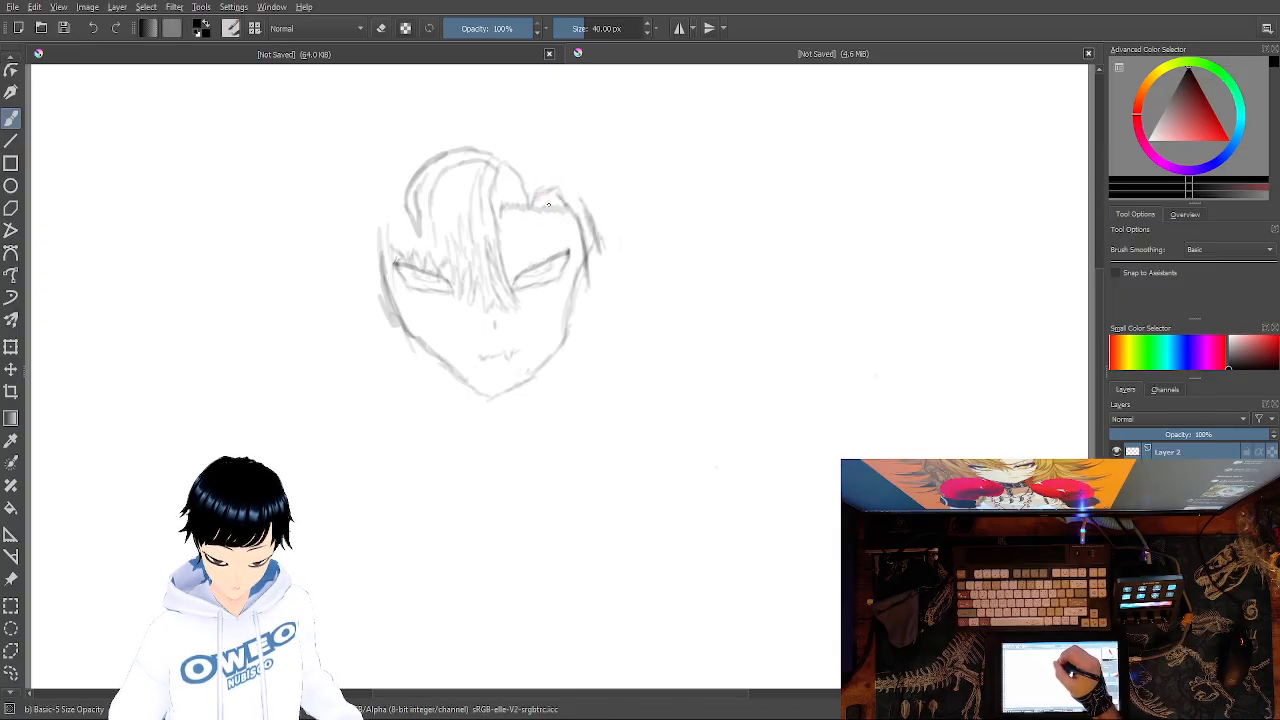
# Sketch a curved hair lock right of the parting, sweeping down to the temple, and erase the heavy temple line with the 25 px Eraser Small.
pyautogui.moveTo(562, 205); pyautogui.dragTo(512, 204)
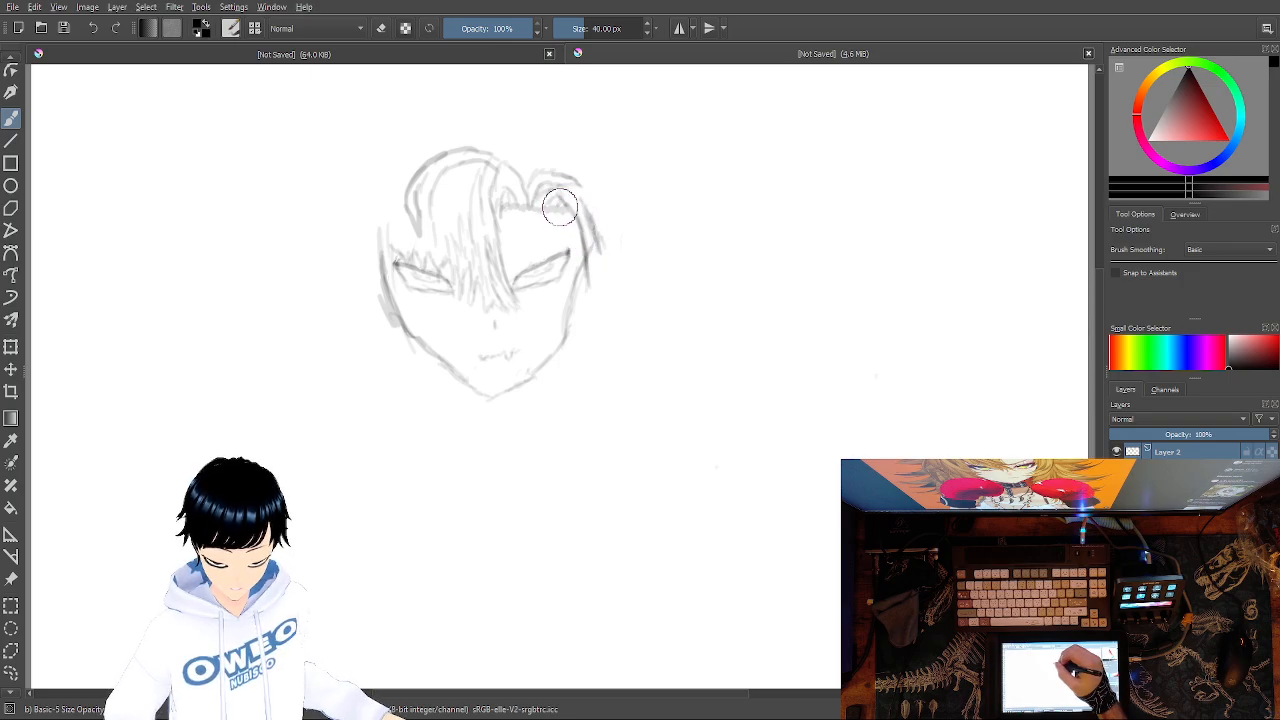
pyautogui.moveTo(563, 201); pyautogui.dragTo(580, 235)
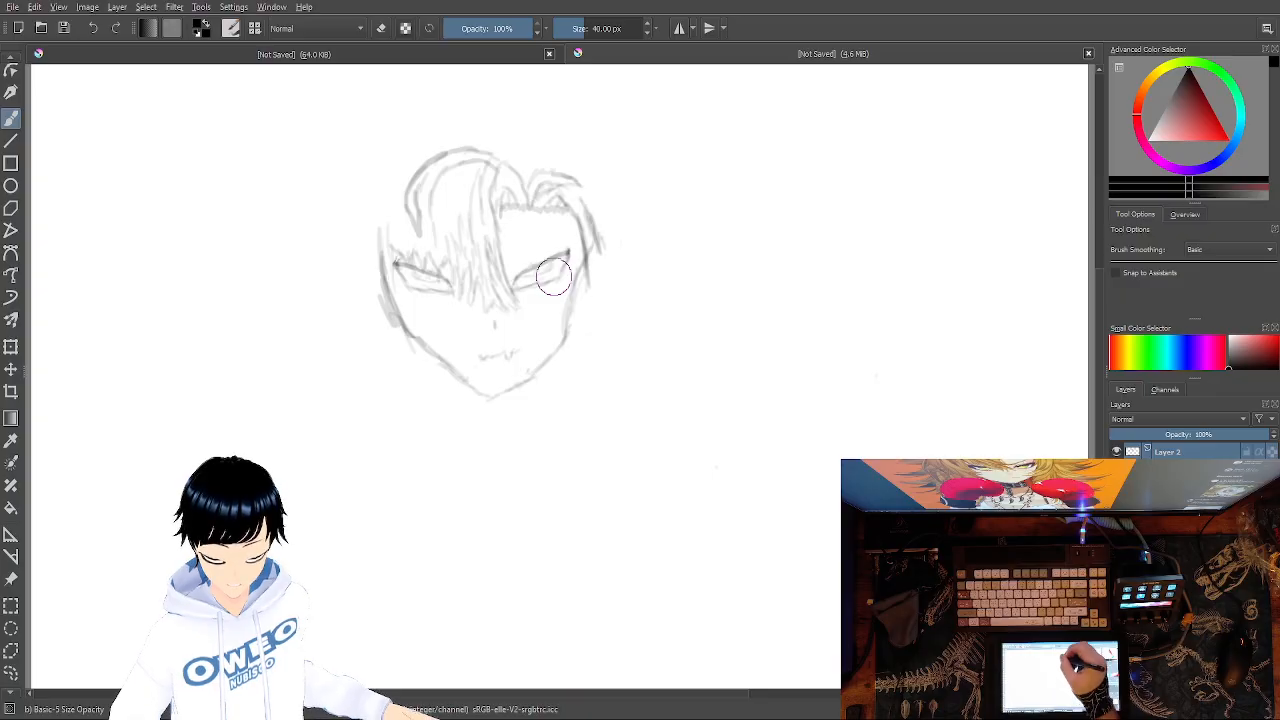
pyautogui.rightClick(810, 380)
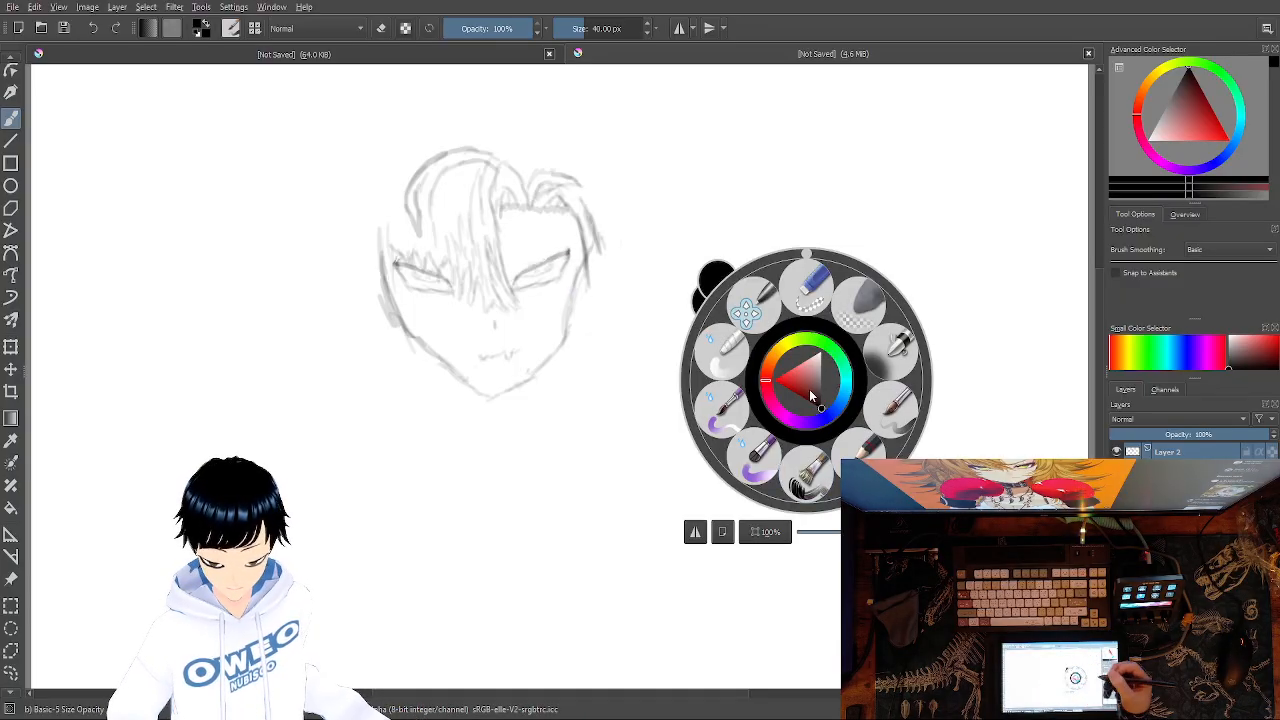
pyautogui.click(805, 282)
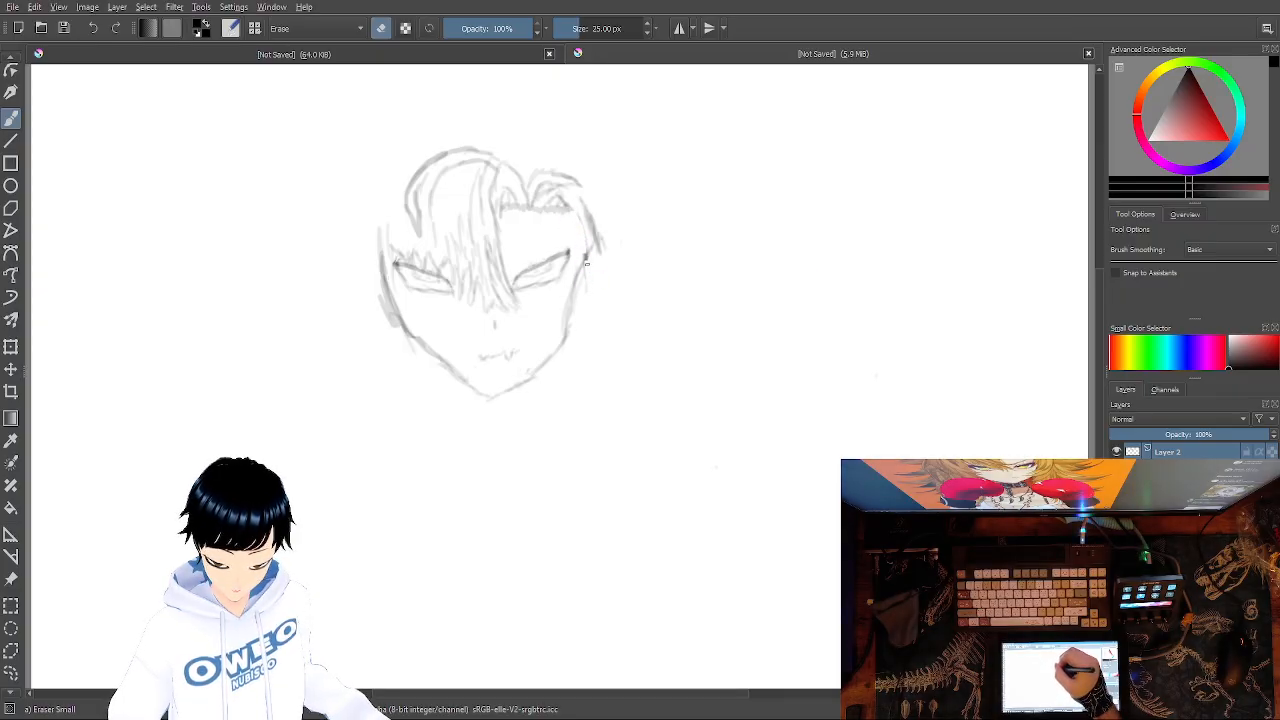
# Sketch hair strands down the right side of the face, an outer hair curve and a pointed tuft above with the 40 px Basic-5 brush.
pyautogui.rightClick(694, 336)
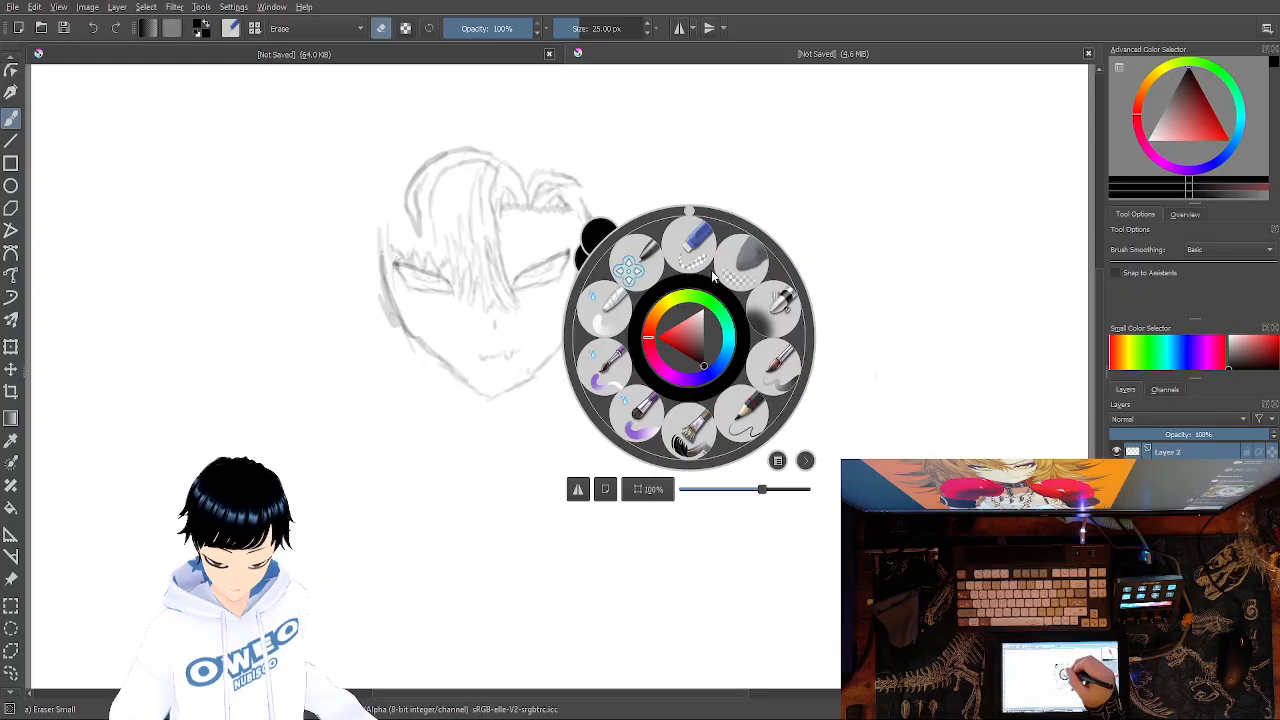
pyautogui.click(778, 362)
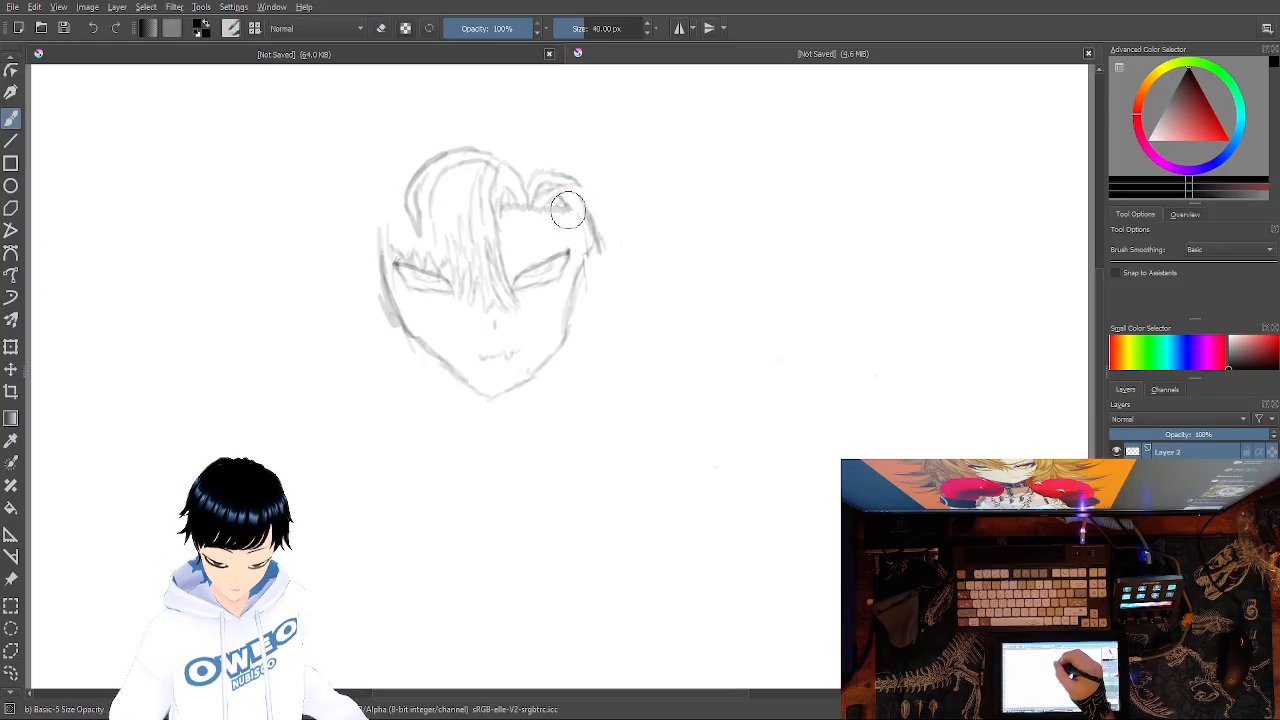
pyautogui.moveTo(566, 214); pyautogui.dragTo(564, 251)
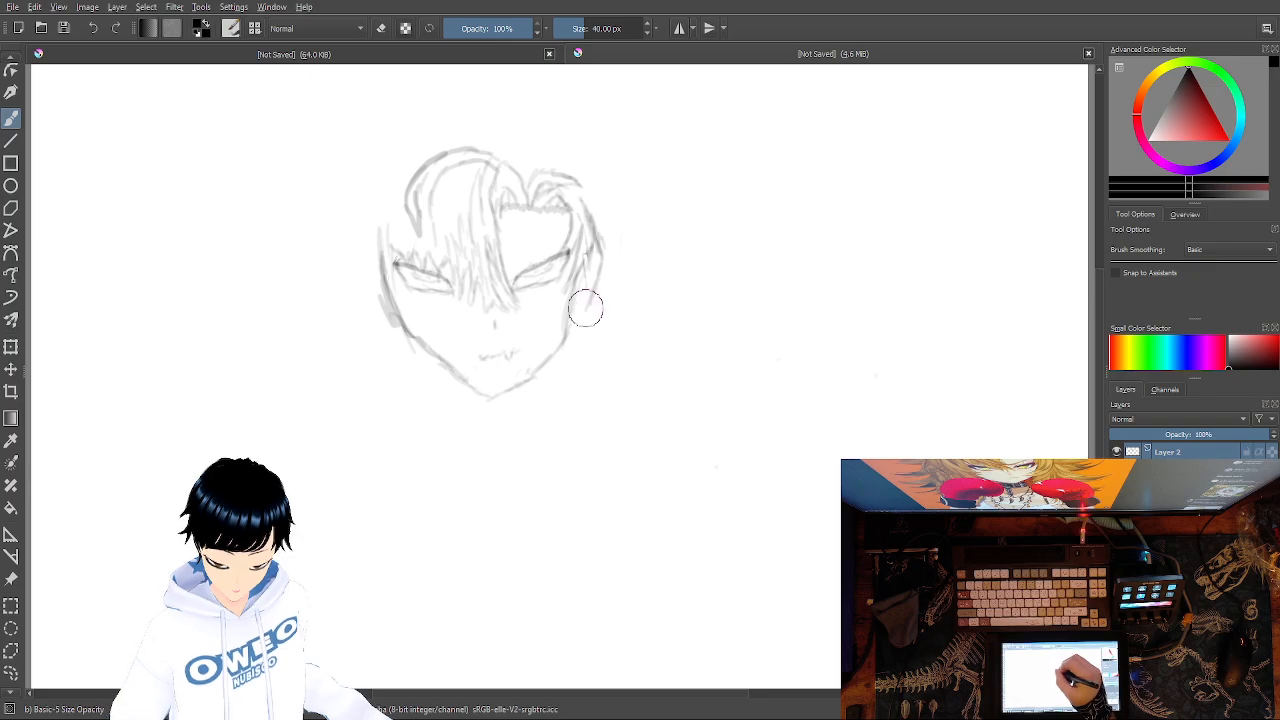
pyautogui.moveTo(611, 267)
pyautogui.mouseDown()
pyautogui.moveTo(597, 300)
pyautogui.moveTo(613, 245)
pyautogui.moveTo(597, 200)
pyautogui.mouseUp()
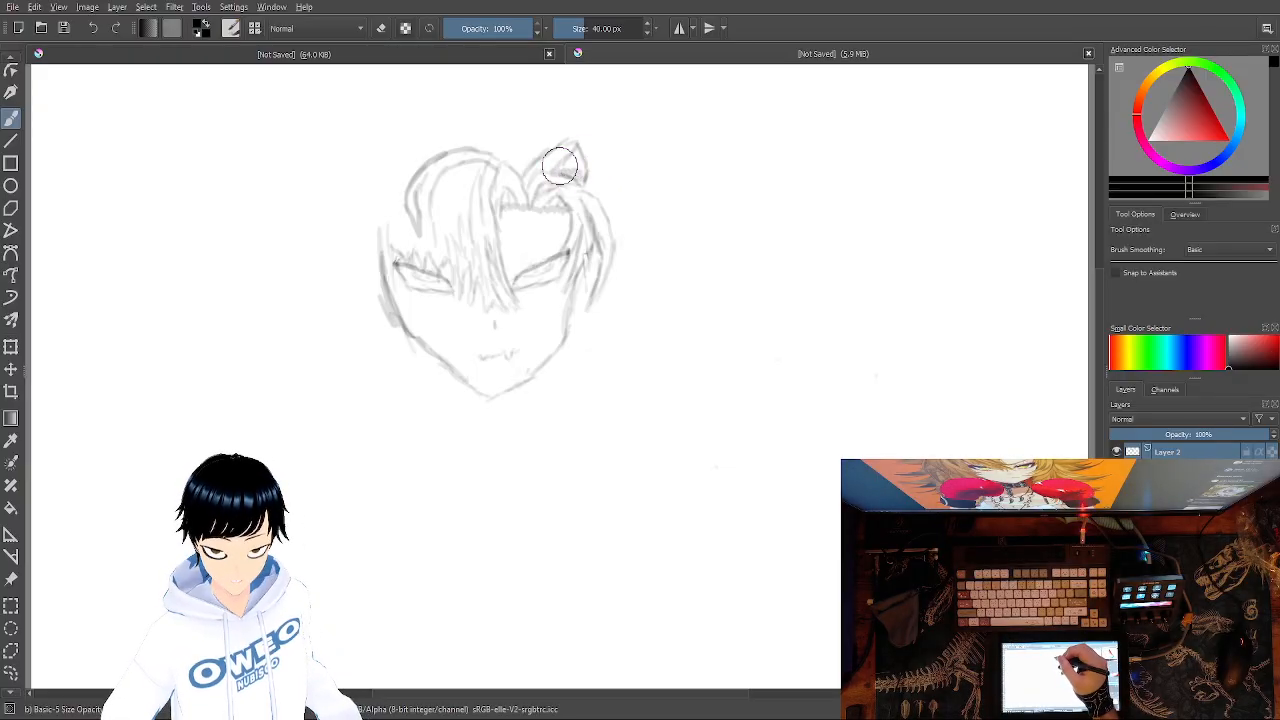
# Try a short stroke beside the pointed tuft on the upper right of the hair and undo it.
pyautogui.moveTo(578, 168); pyautogui.dragTo(598, 146)
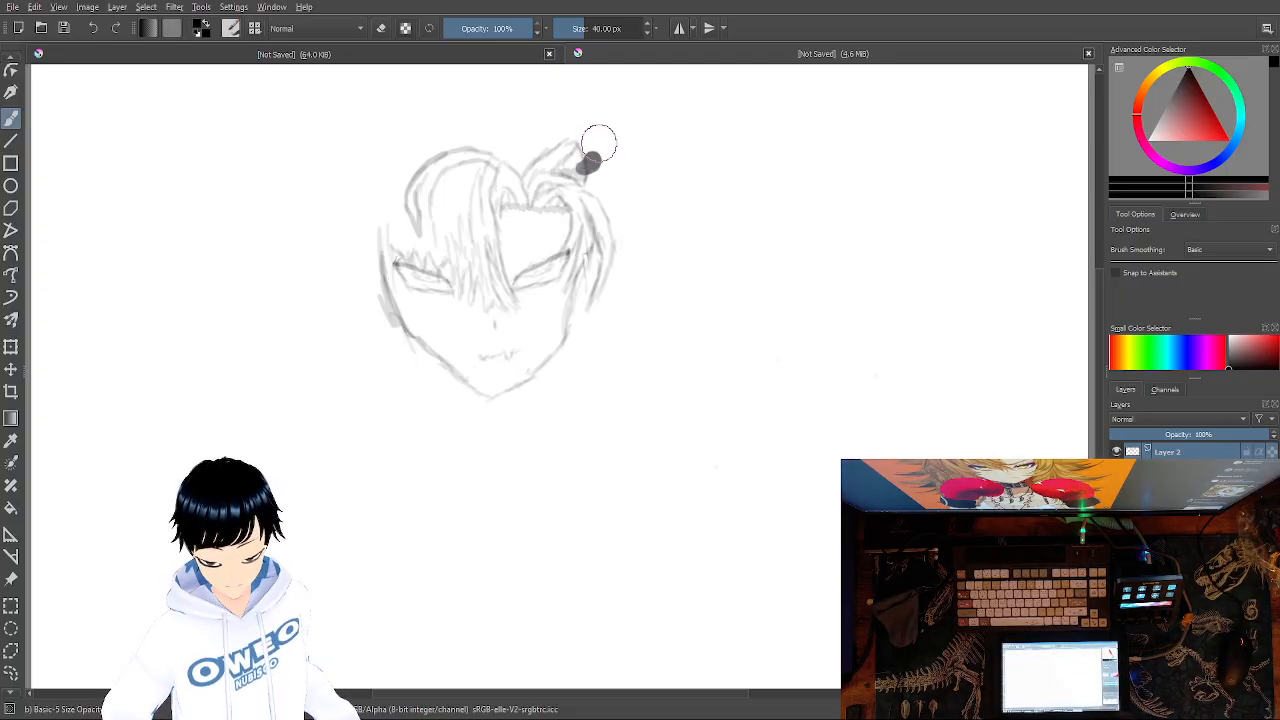
pyautogui.hotkey('ctrl', 'z')
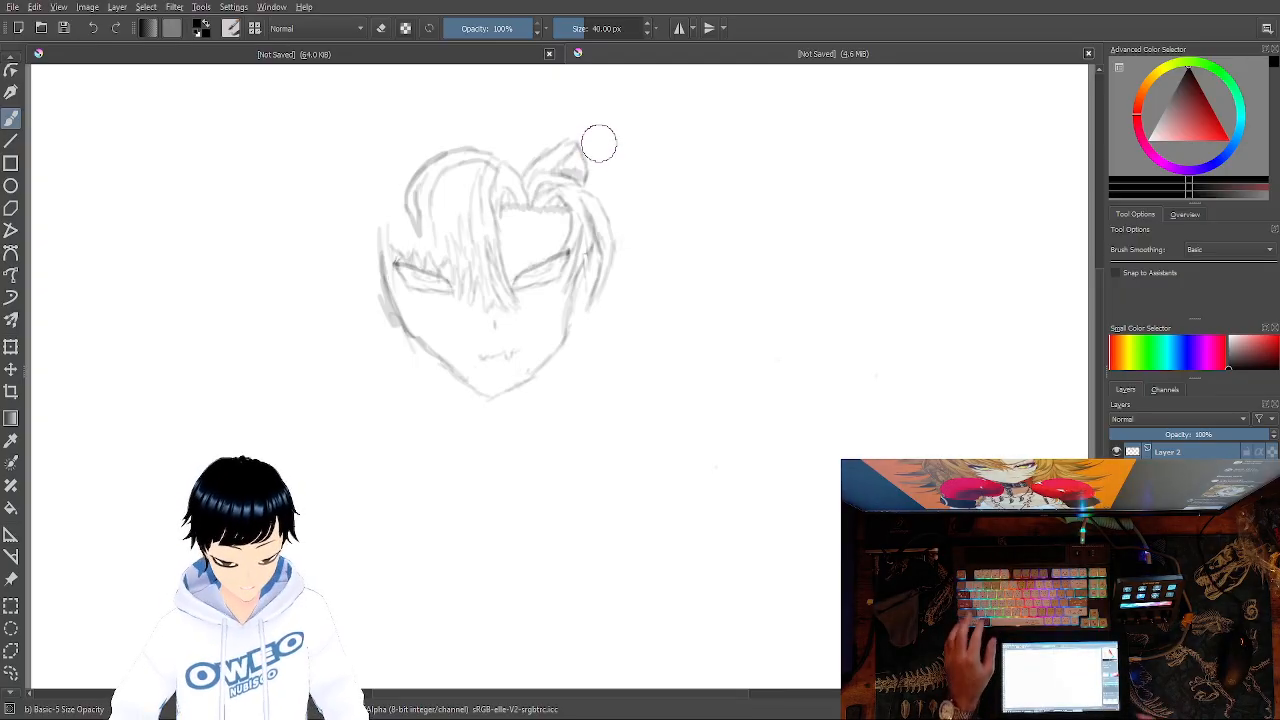
# Erase the left jaw line with the 25 px Eraser Small and redraw it down to the chin with the 40 px Basic-5 brush.
pyautogui.hotkey('ctrl', 'shift', 'z')
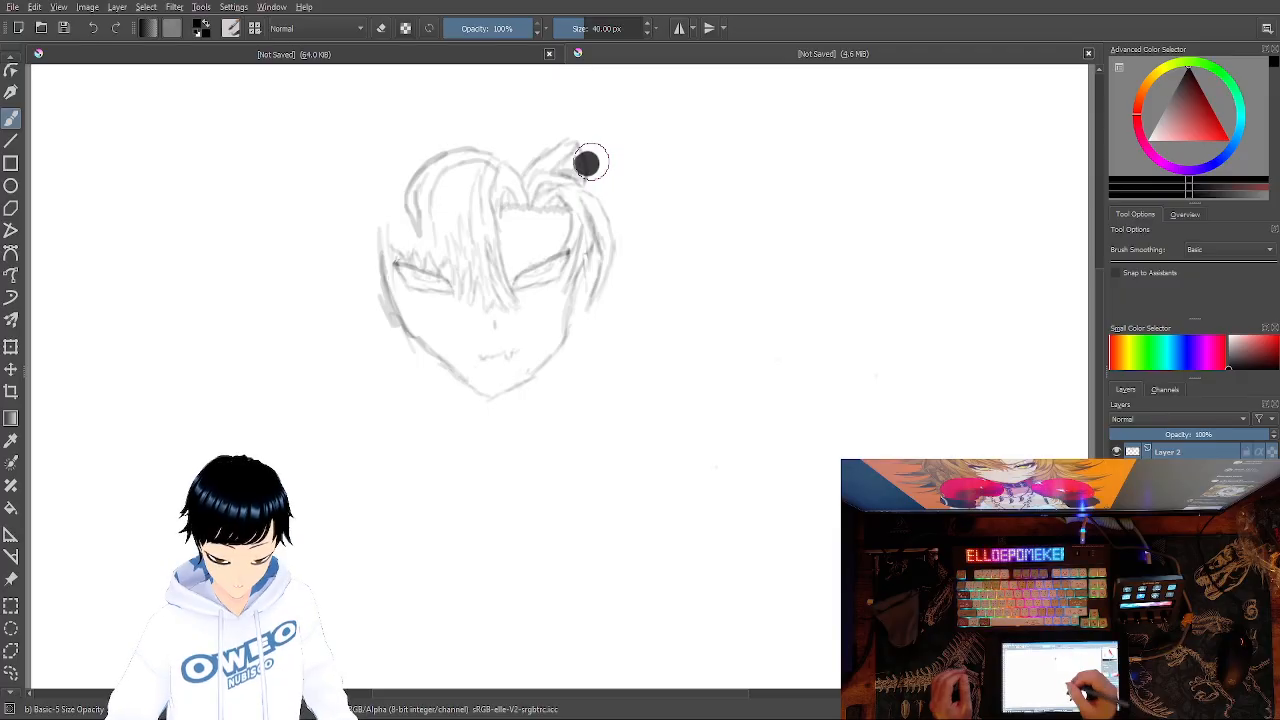
pyautogui.hotkey('ctrl', 'z')
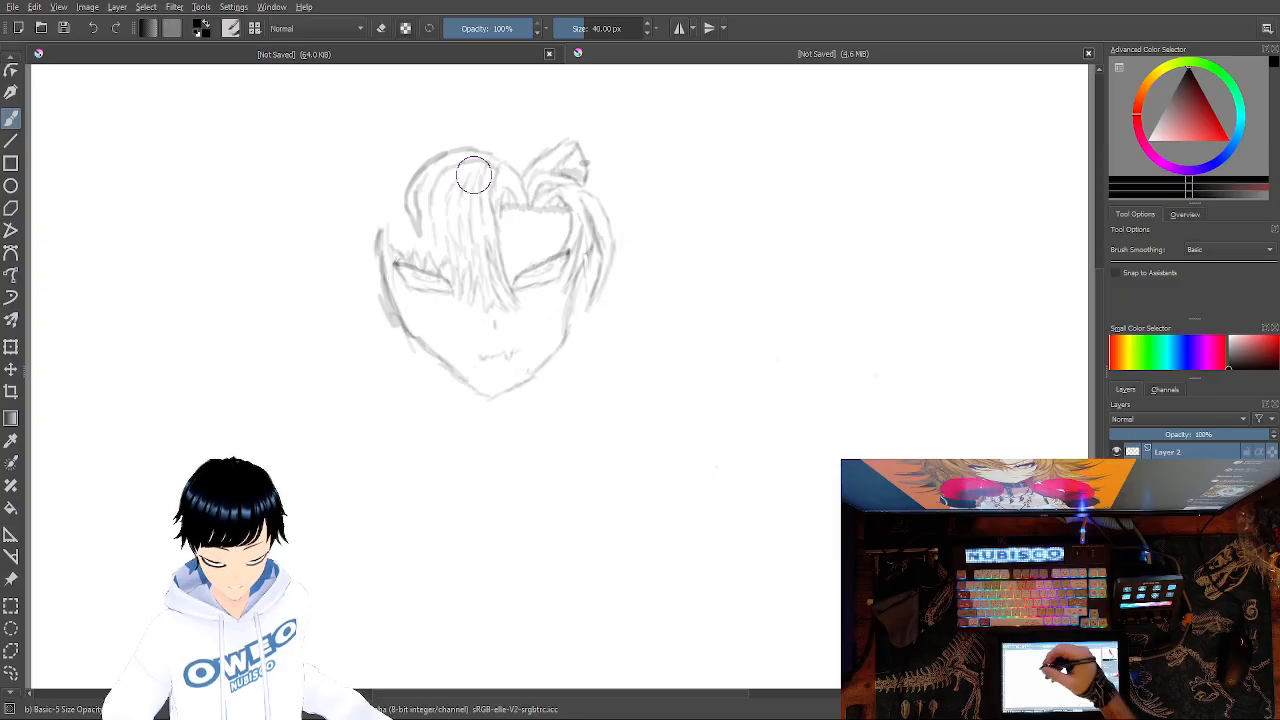
pyautogui.rightClick(716, 361)
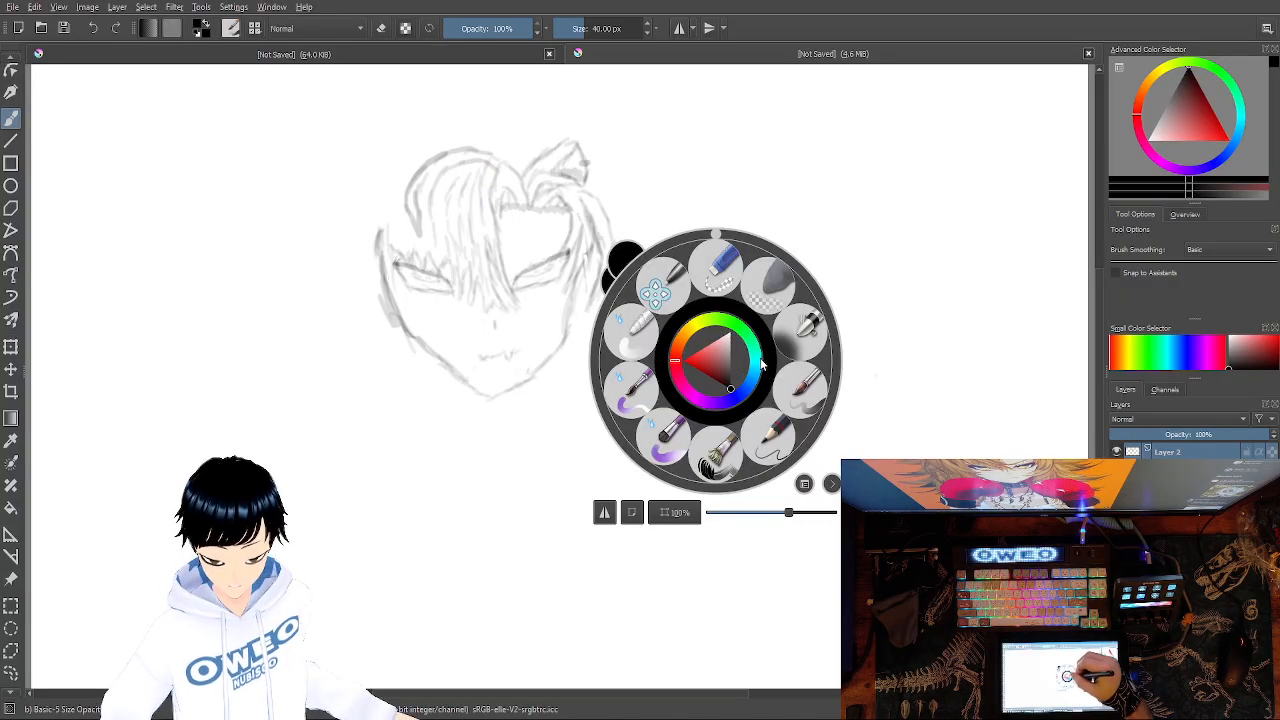
pyautogui.click(702, 281)
pyautogui.moveTo(409, 336); pyautogui.dragTo(449, 368)
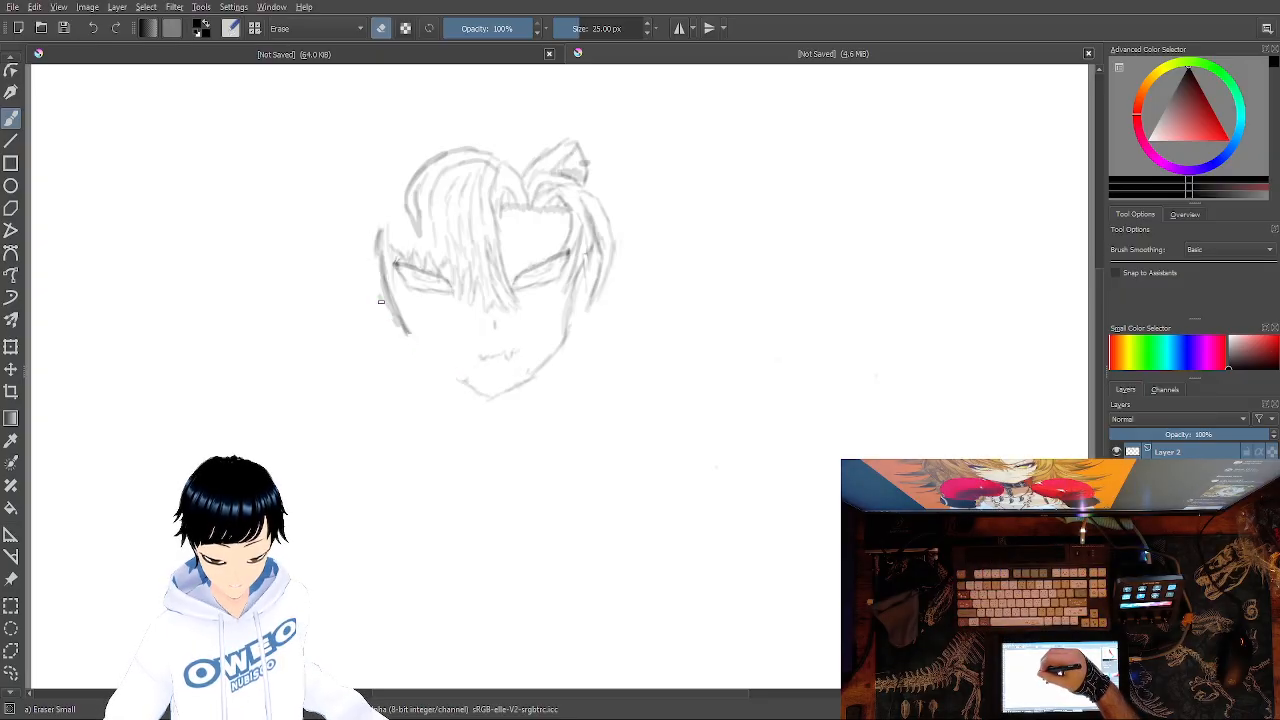
pyautogui.rightClick(628, 466)
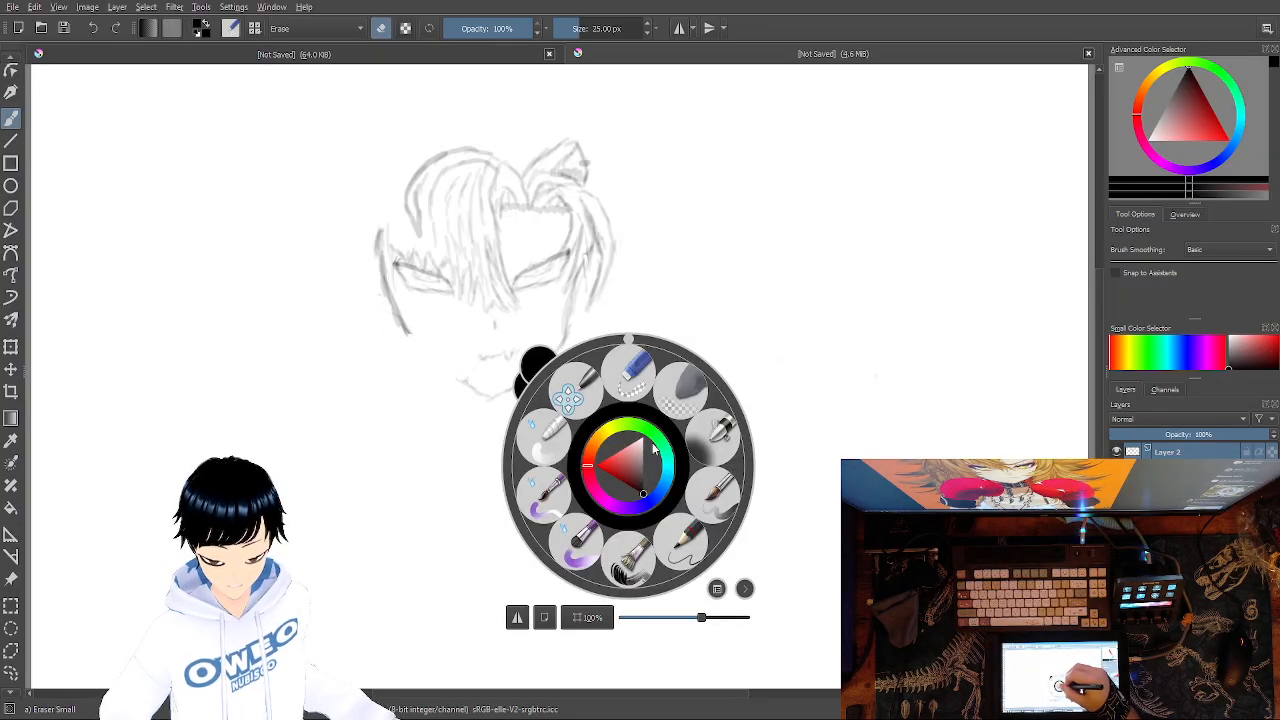
pyautogui.click(700, 498)
pyautogui.moveTo(464, 383)
pyautogui.mouseDown()
pyautogui.moveTo(405, 328)
pyautogui.moveTo(455, 369)
pyautogui.mouseUp()
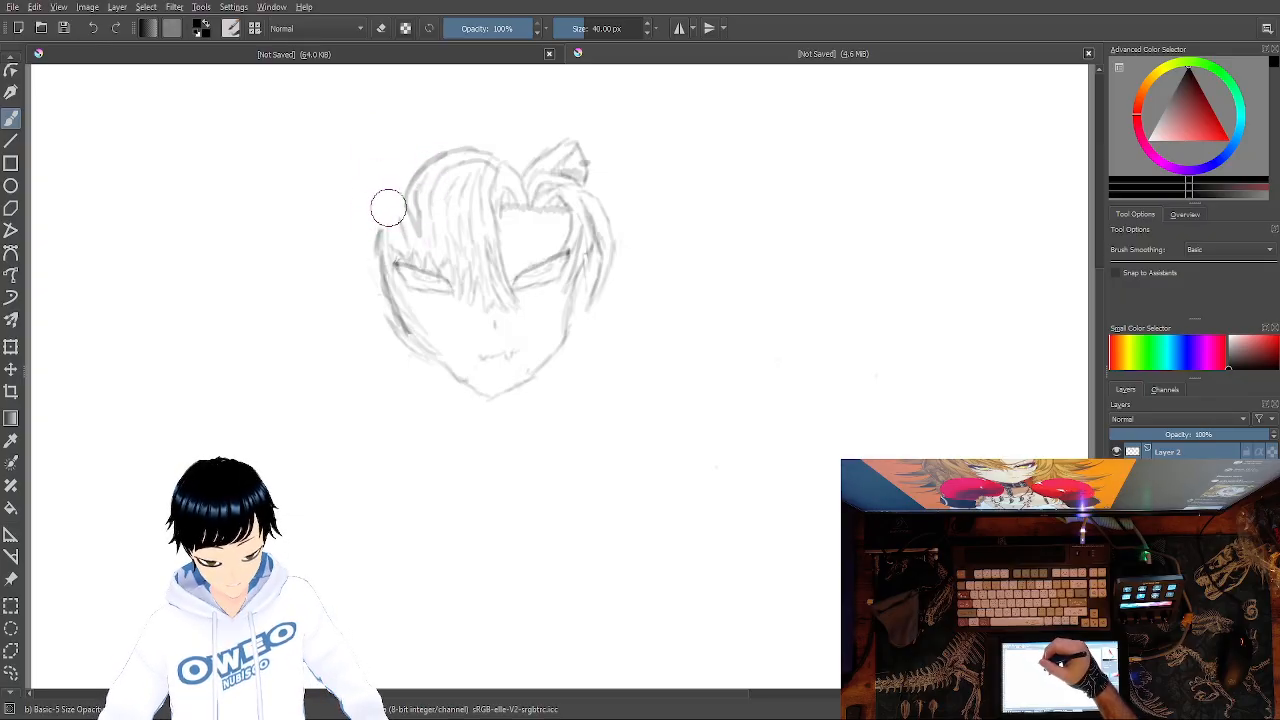
# Sketch long diagonal hair strands sweeping from the upper left of the head across the bangs toward the right eye.
pyautogui.moveTo(388, 172); pyautogui.dragTo(398, 190)
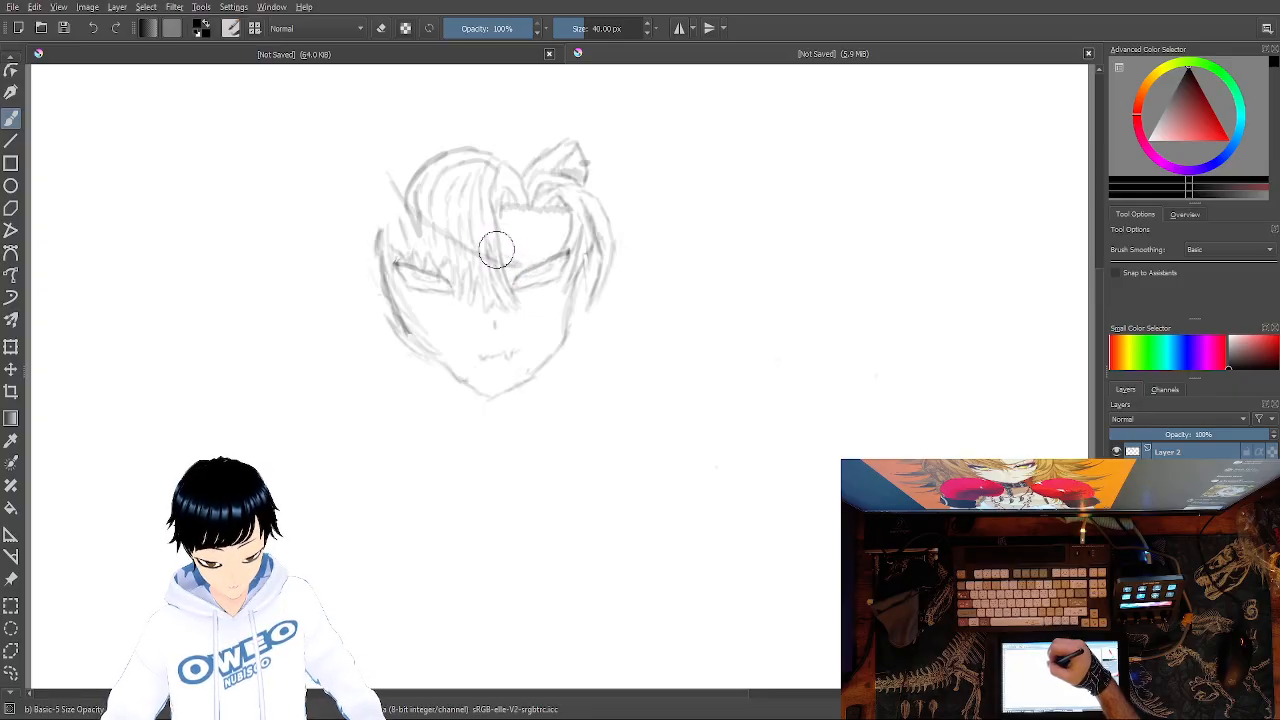
pyautogui.moveTo(425, 197); pyautogui.dragTo(443, 215)
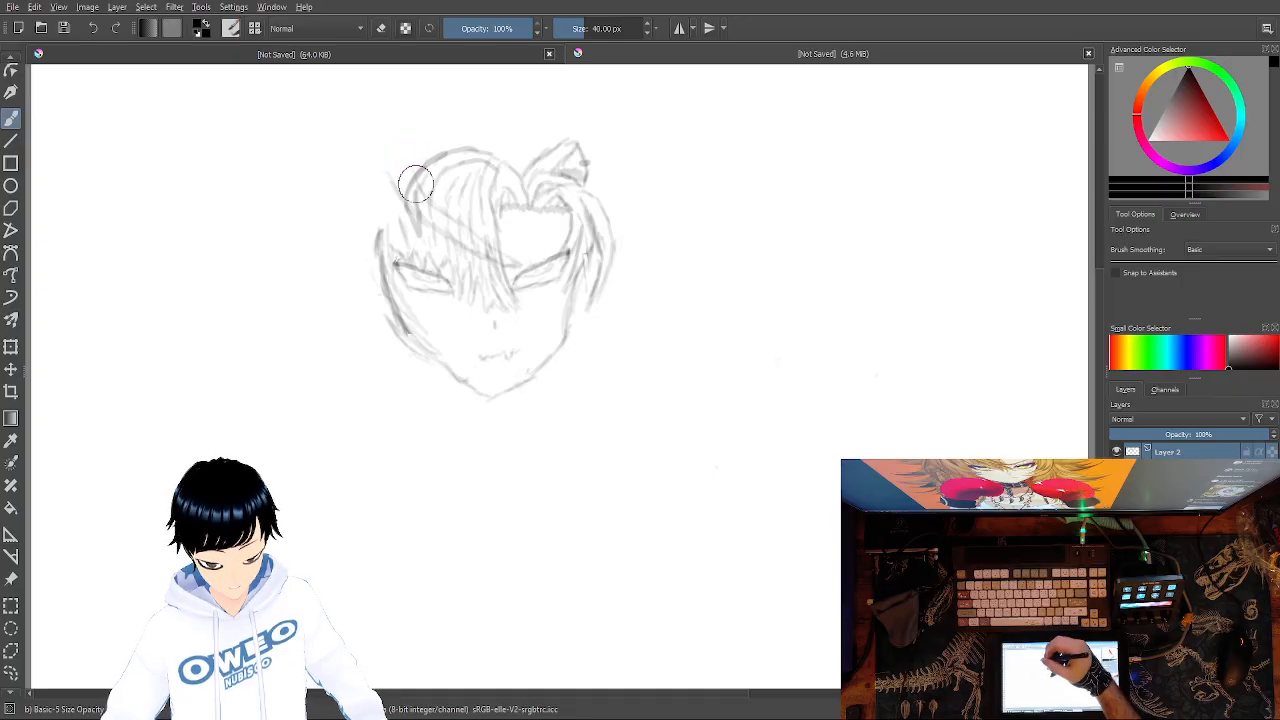
pyautogui.moveTo(459, 250); pyautogui.dragTo(475, 264)
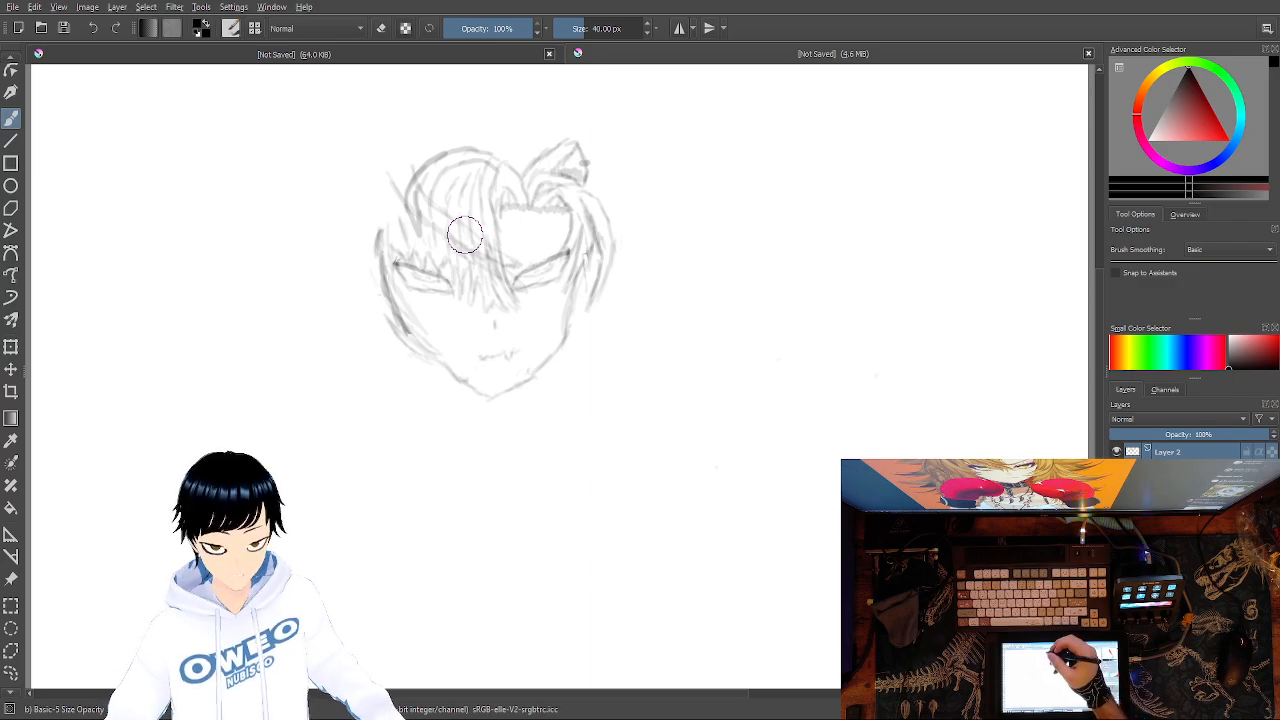
# Add strands by the right eye, detail the left eye, and sketch a pointed left tuft and short spikes on the crown.
pyautogui.moveTo(544, 256); pyautogui.dragTo(550, 252)
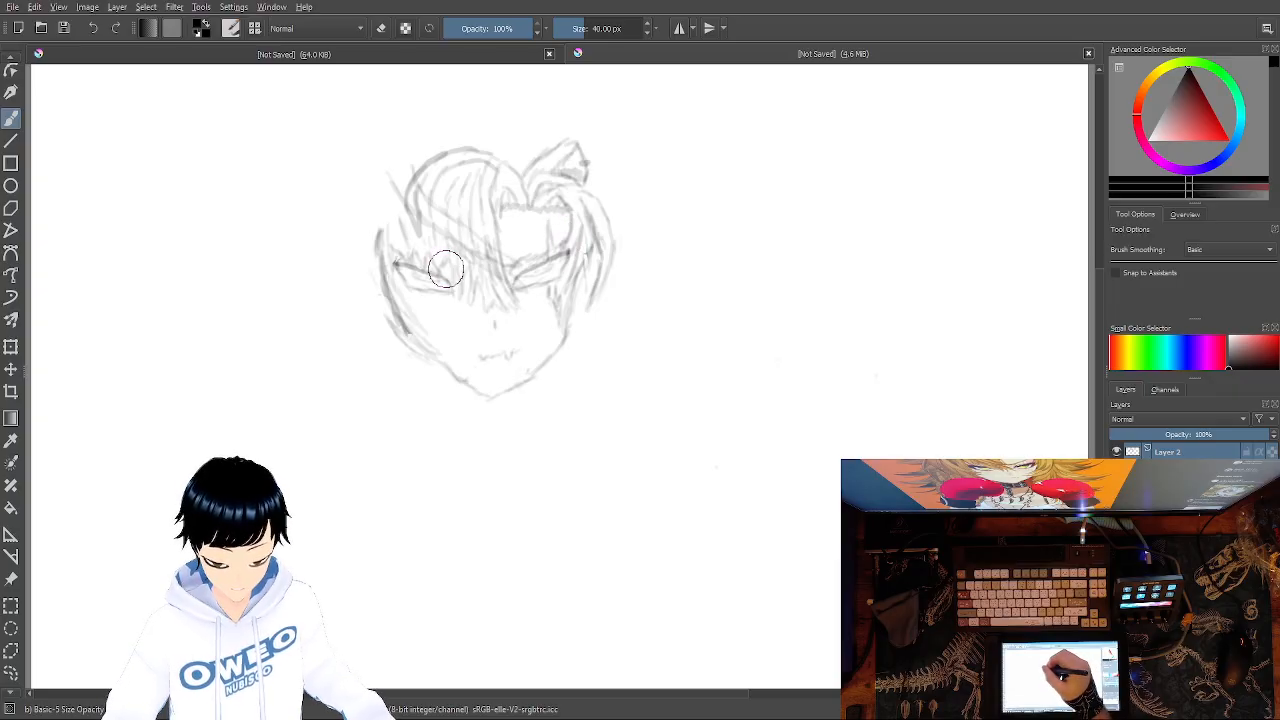
pyautogui.moveTo(436, 264); pyautogui.dragTo(448, 266)
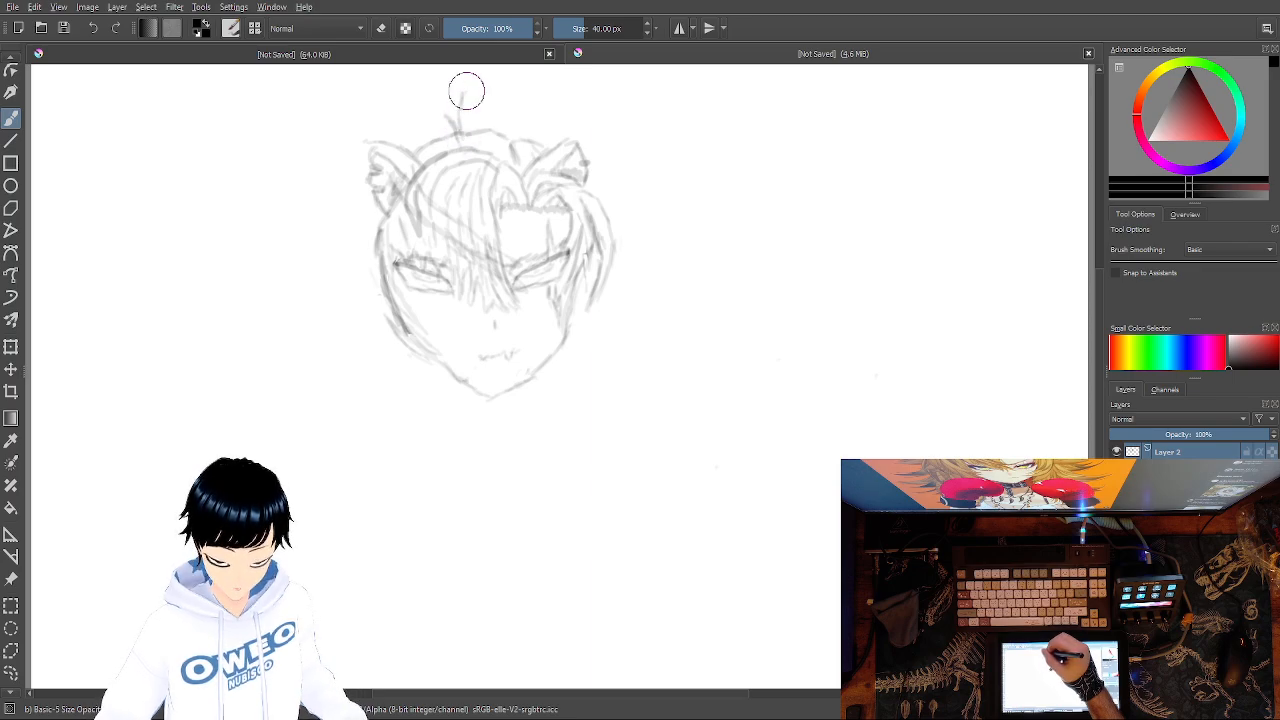
pyautogui.moveTo(468, 108)
pyautogui.mouseDown()
pyautogui.moveTo(463, 95)
pyautogui.moveTo(473, 136)
pyautogui.moveTo(479, 106)
pyautogui.mouseUp()
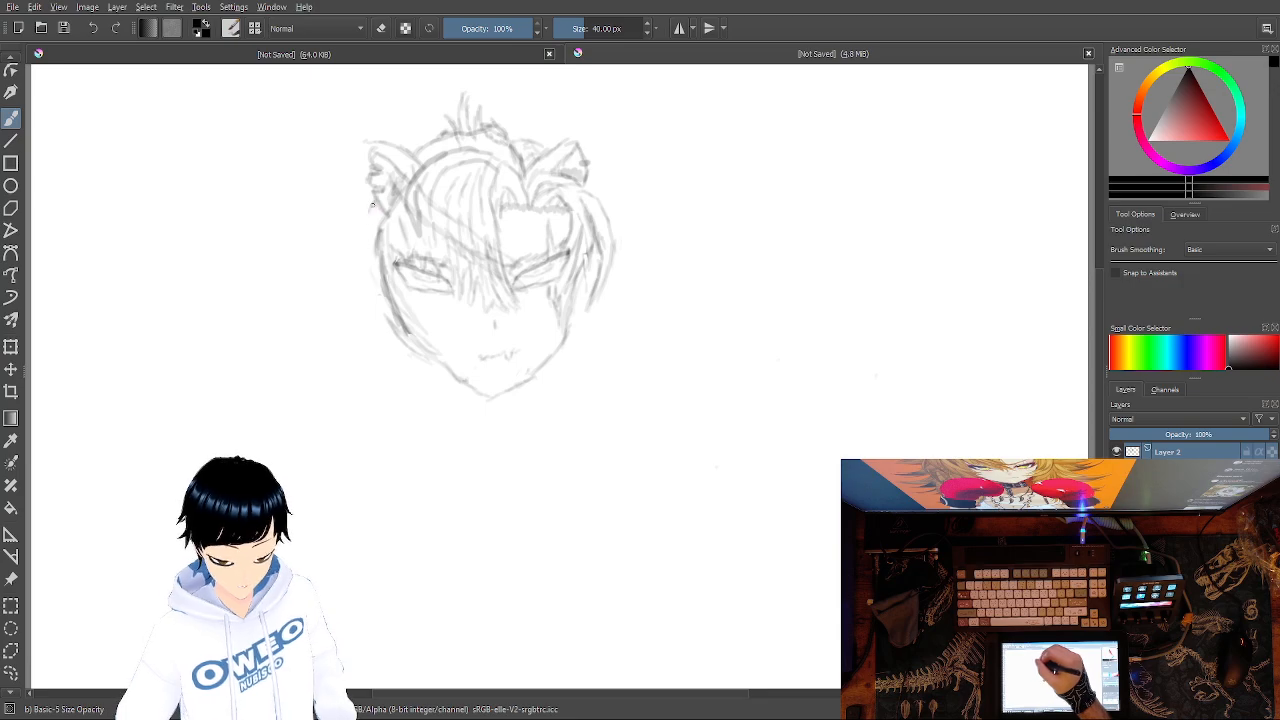
# Sketch long jagged hair down the left side of the face, with spiky tips ending below the chin.
pyautogui.moveTo(370, 218); pyautogui.dragTo(352, 243)
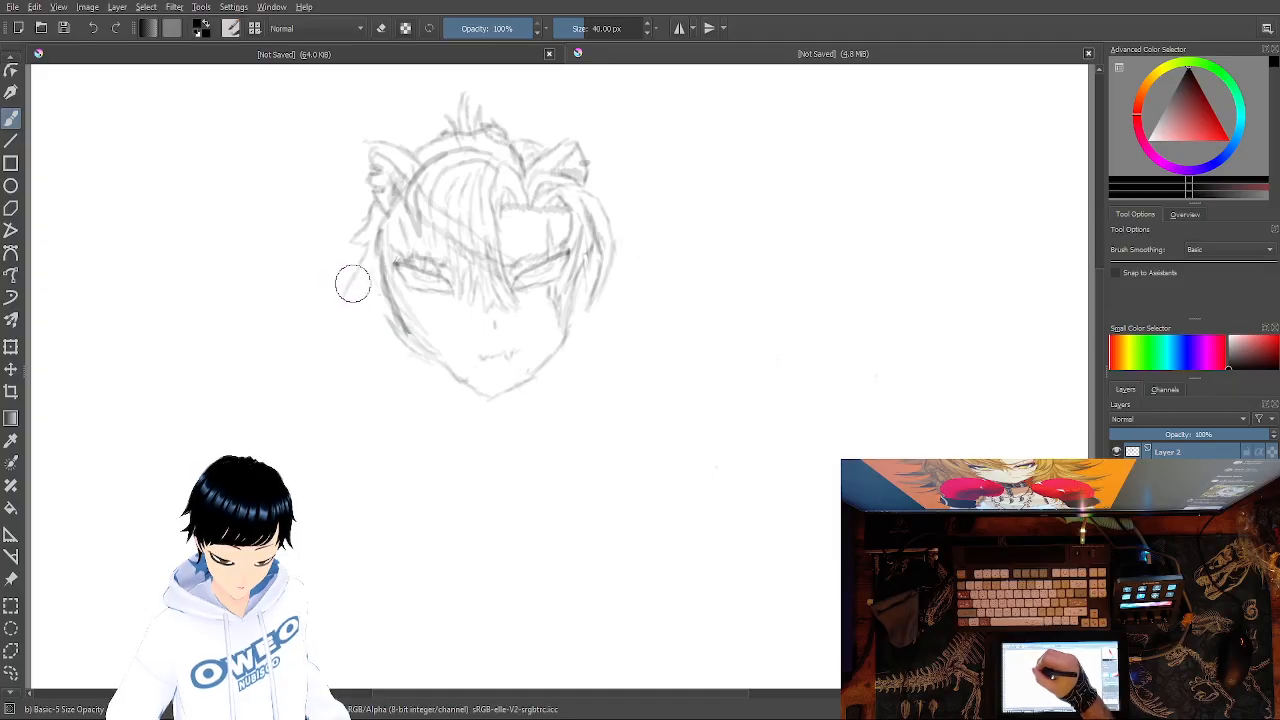
pyautogui.moveTo(340, 298); pyautogui.dragTo(358, 302)
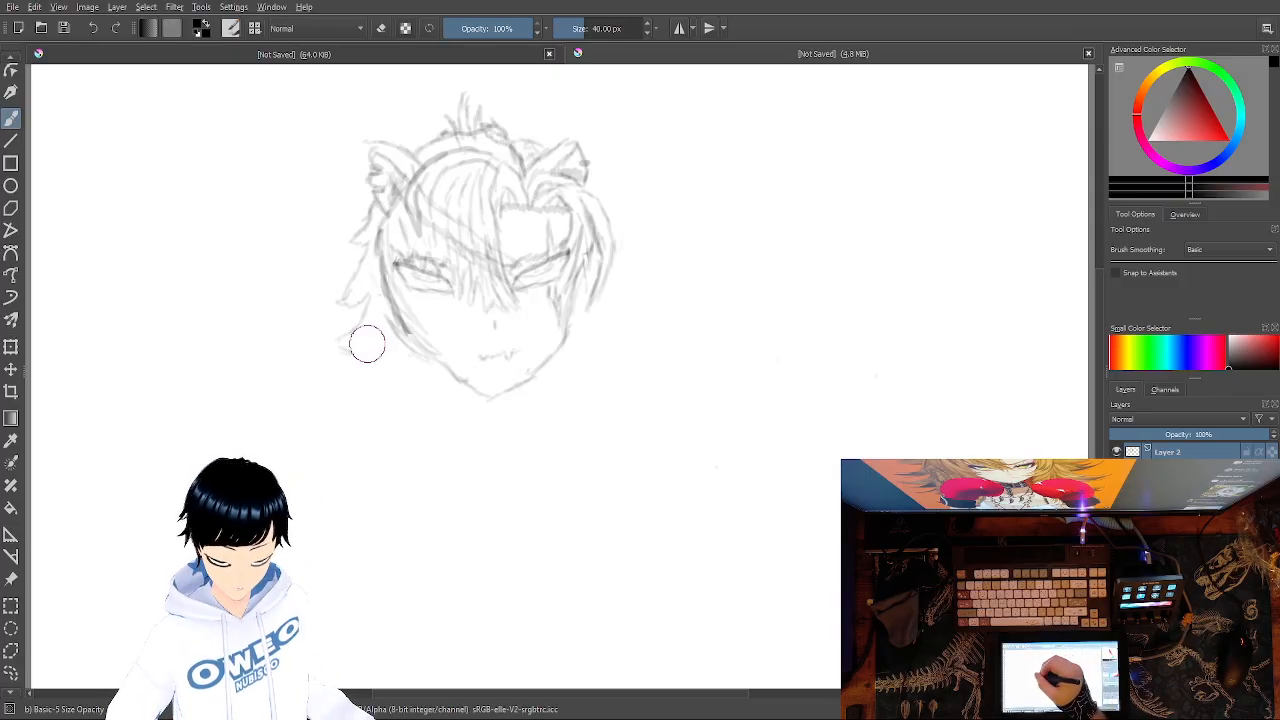
pyautogui.moveTo(350, 382); pyautogui.dragTo(367, 362)
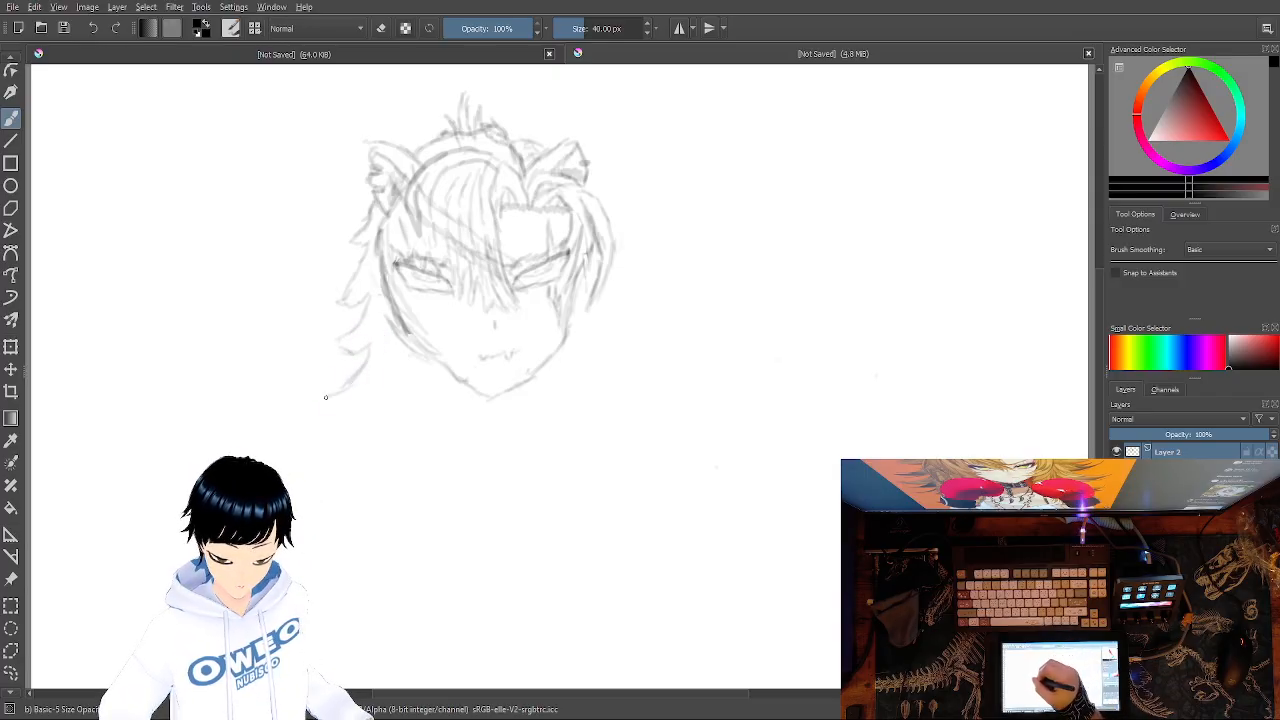
pyautogui.moveTo(322, 402); pyautogui.dragTo(362, 413)
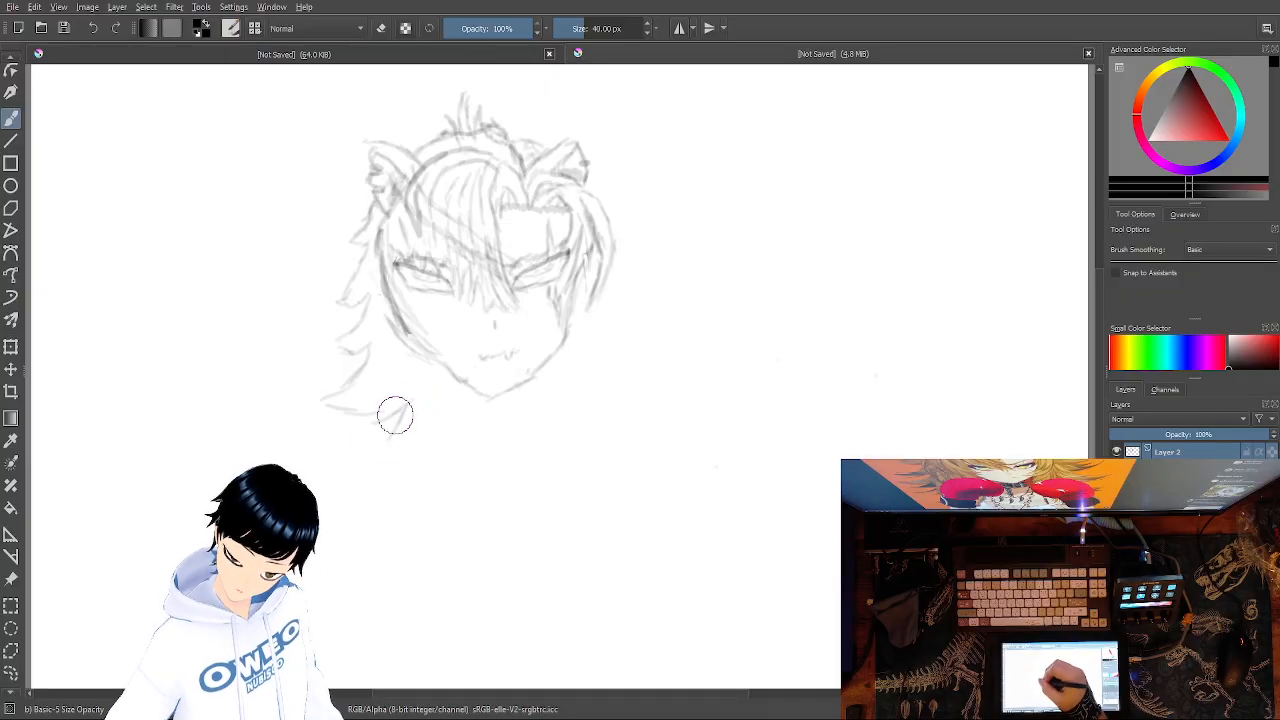
pyautogui.moveTo(410, 404); pyautogui.dragTo(382, 452)
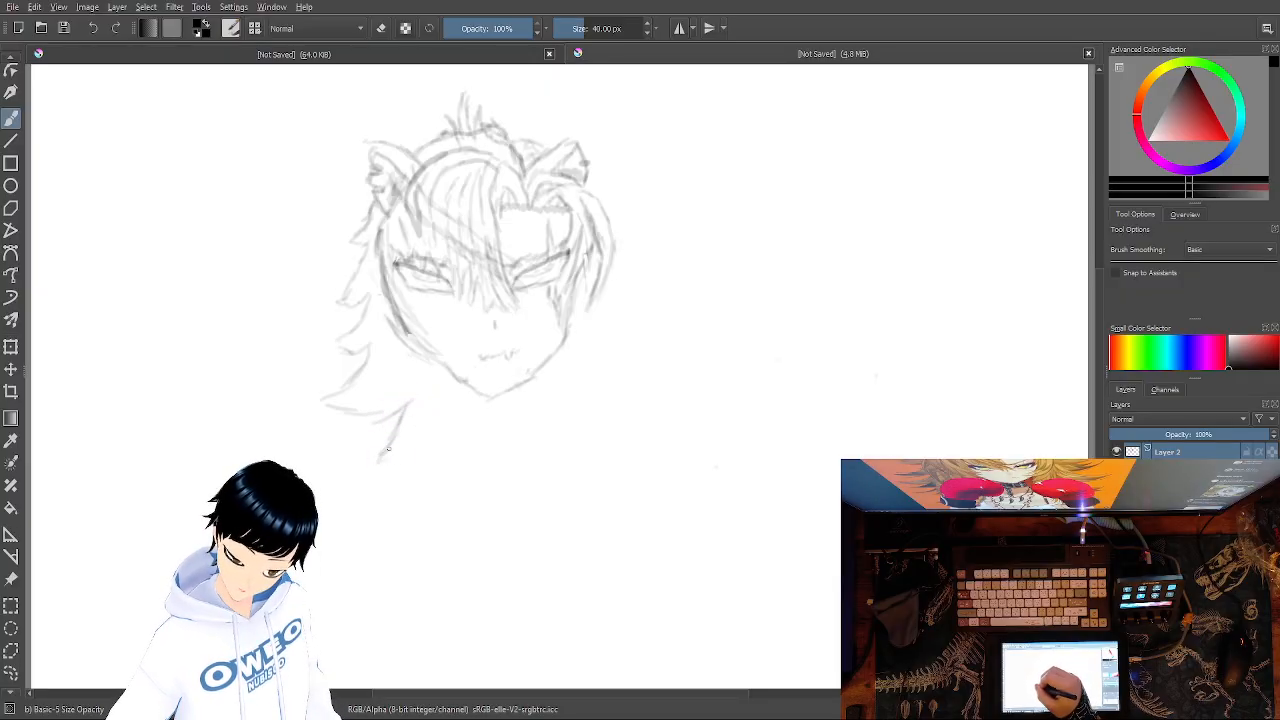
pyautogui.moveTo(420, 408); pyautogui.dragTo(396, 440)
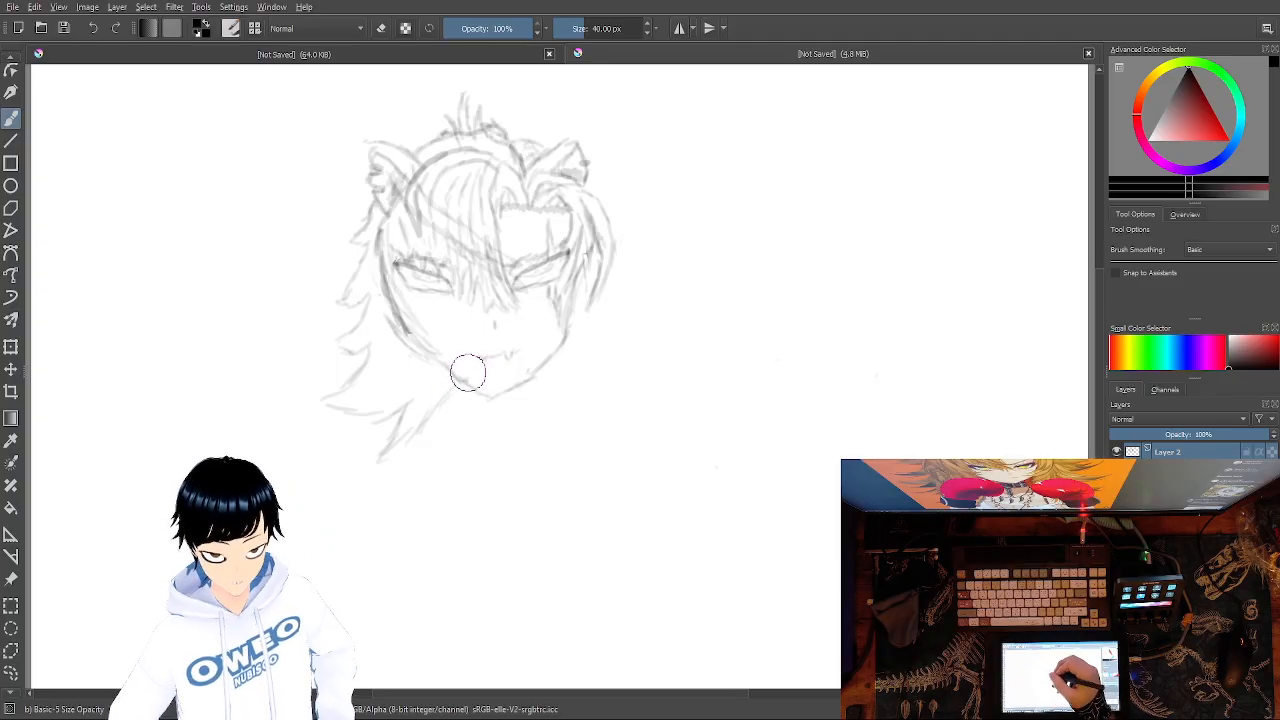
# Sketch both sides of the neck below the jaw and curved shoulder lines running down to the upper arms.
pyautogui.moveTo(453, 376); pyautogui.dragTo(454, 412)
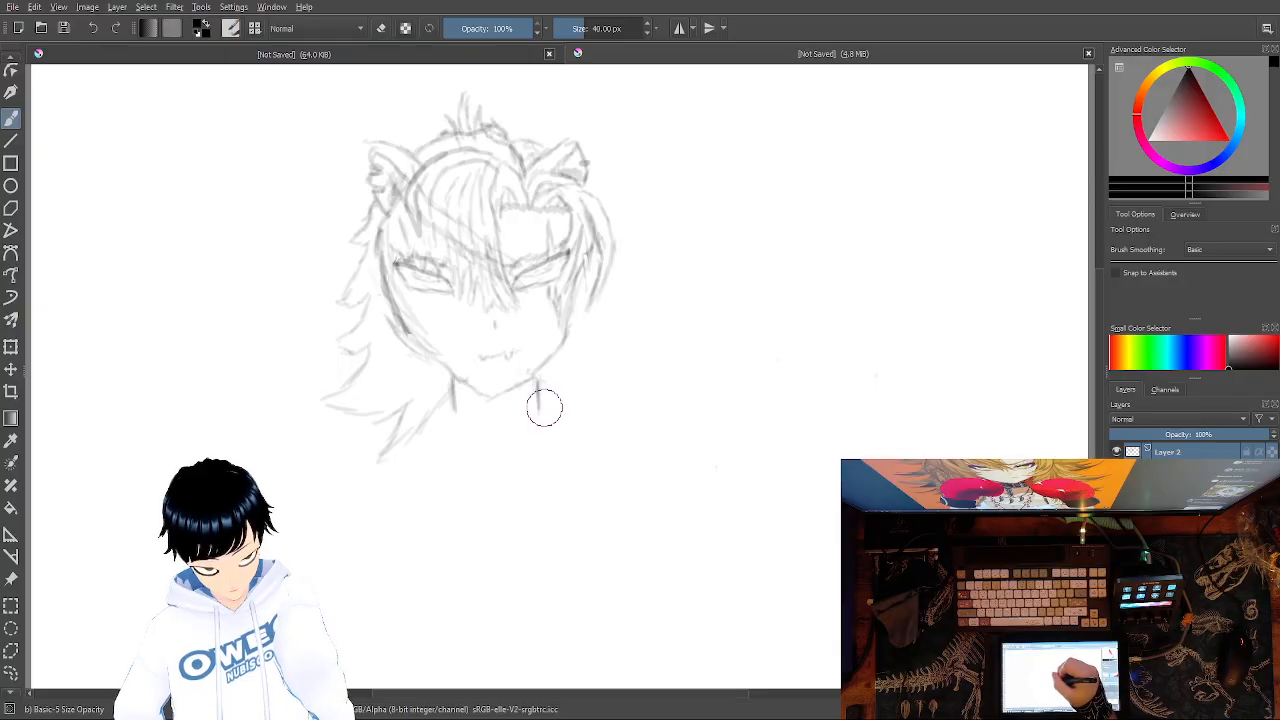
pyautogui.moveTo(540, 409); pyautogui.dragTo(574, 412)
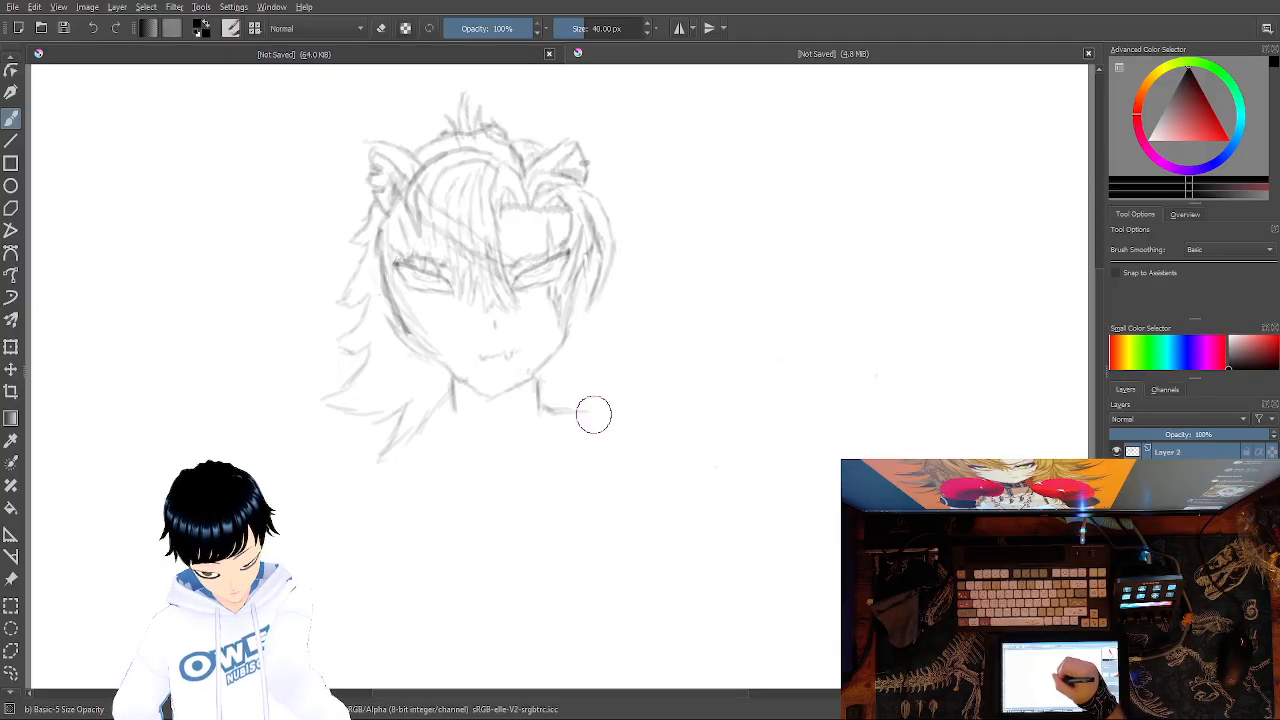
pyautogui.moveTo(576, 410)
pyautogui.mouseDown()
pyautogui.moveTo(642, 434)
pyautogui.moveTo(676, 505)
pyautogui.mouseUp()
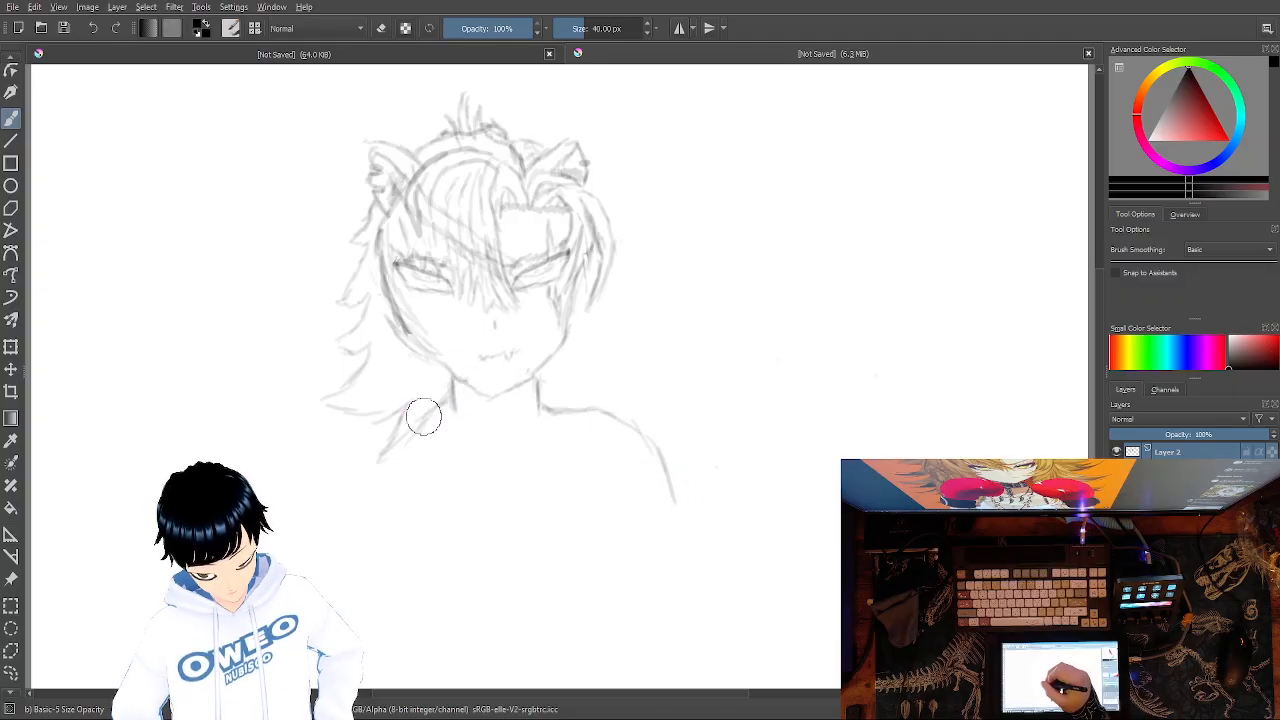
pyautogui.moveTo(364, 460); pyautogui.dragTo(353, 503)
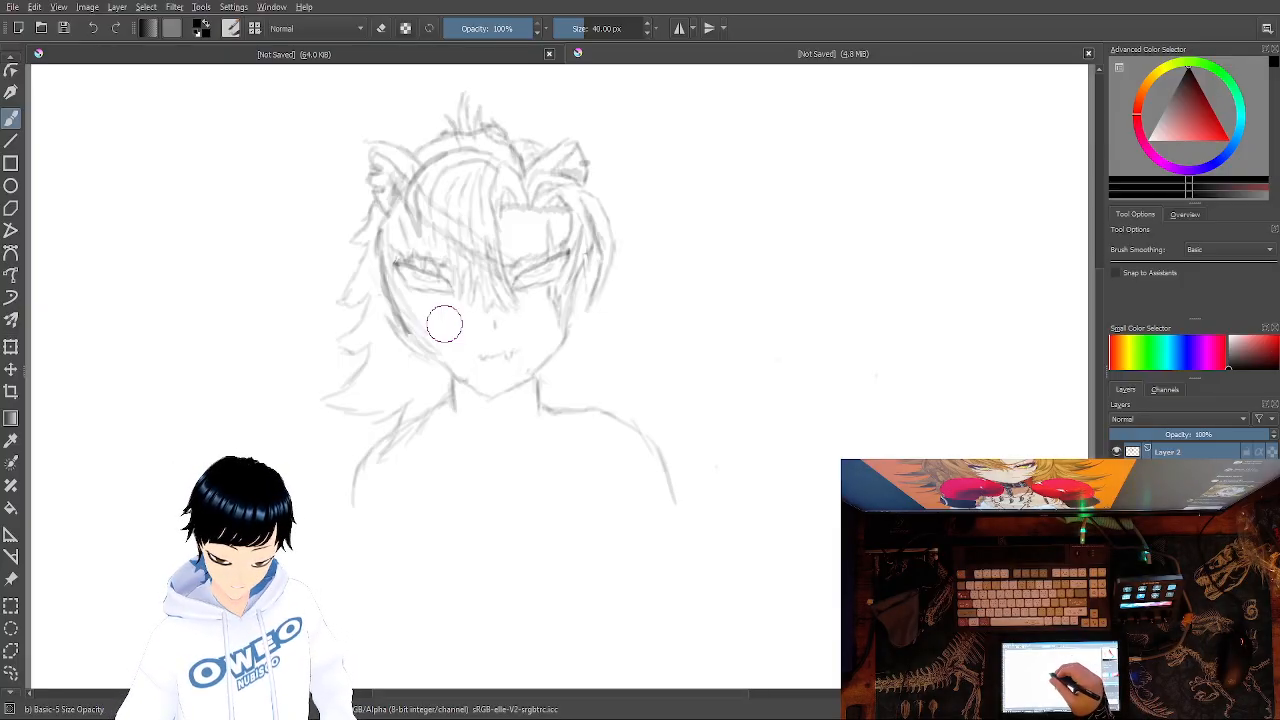
# Erase the nose mark with the 25 px Eraser Small and redraw a lighter nose with the 40 px Basic-5 brush.
pyautogui.rightClick(896, 302)
pyautogui.click(898, 208)
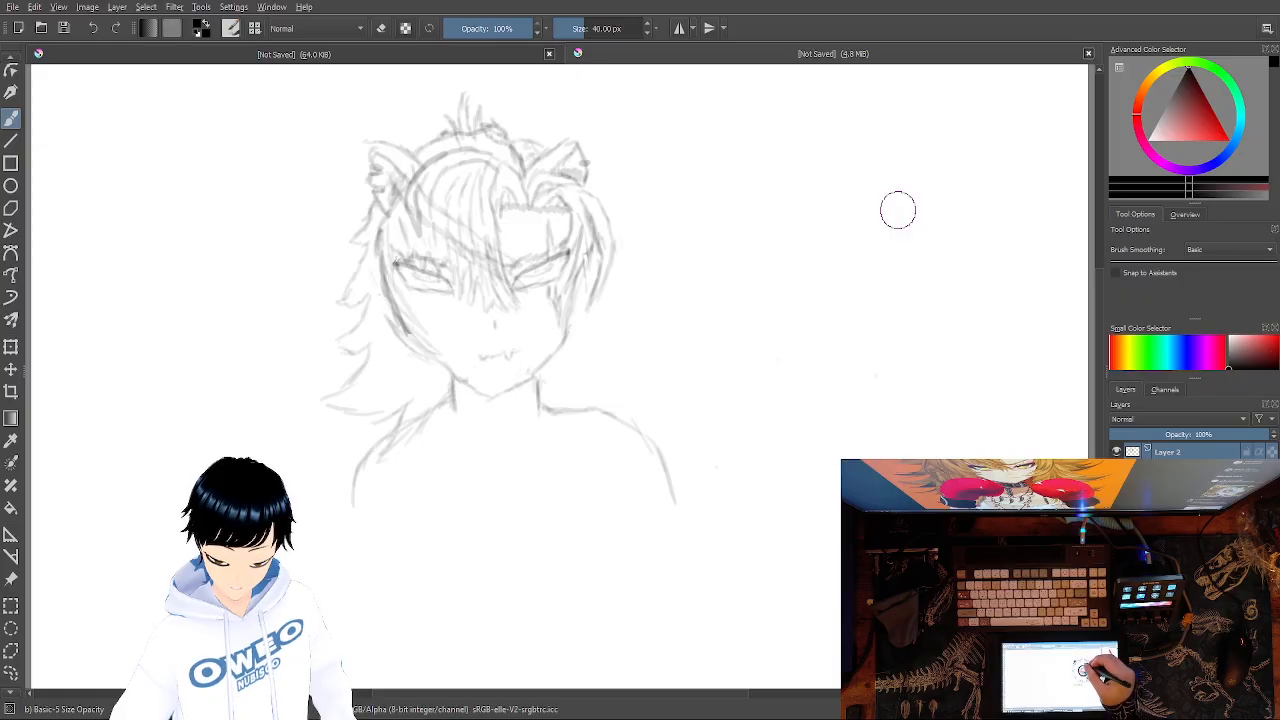
pyautogui.moveTo(496, 322); pyautogui.dragTo(495, 324)
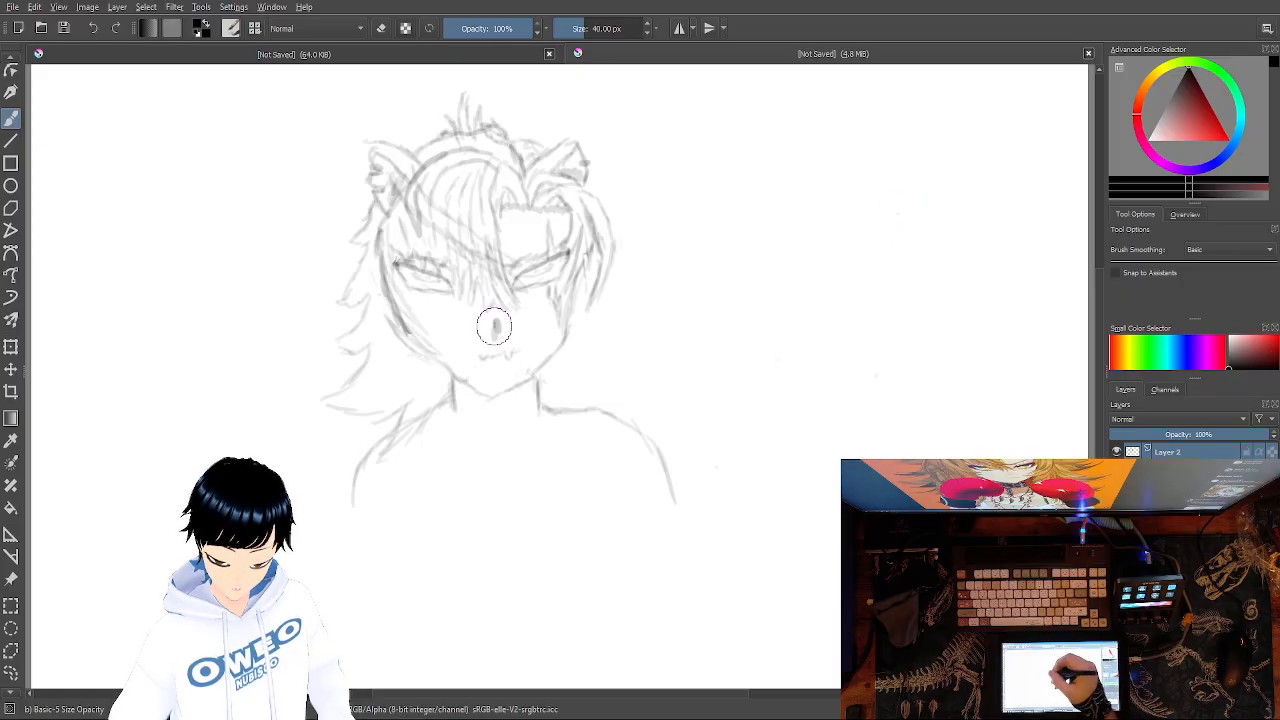
pyautogui.rightClick(952, 310)
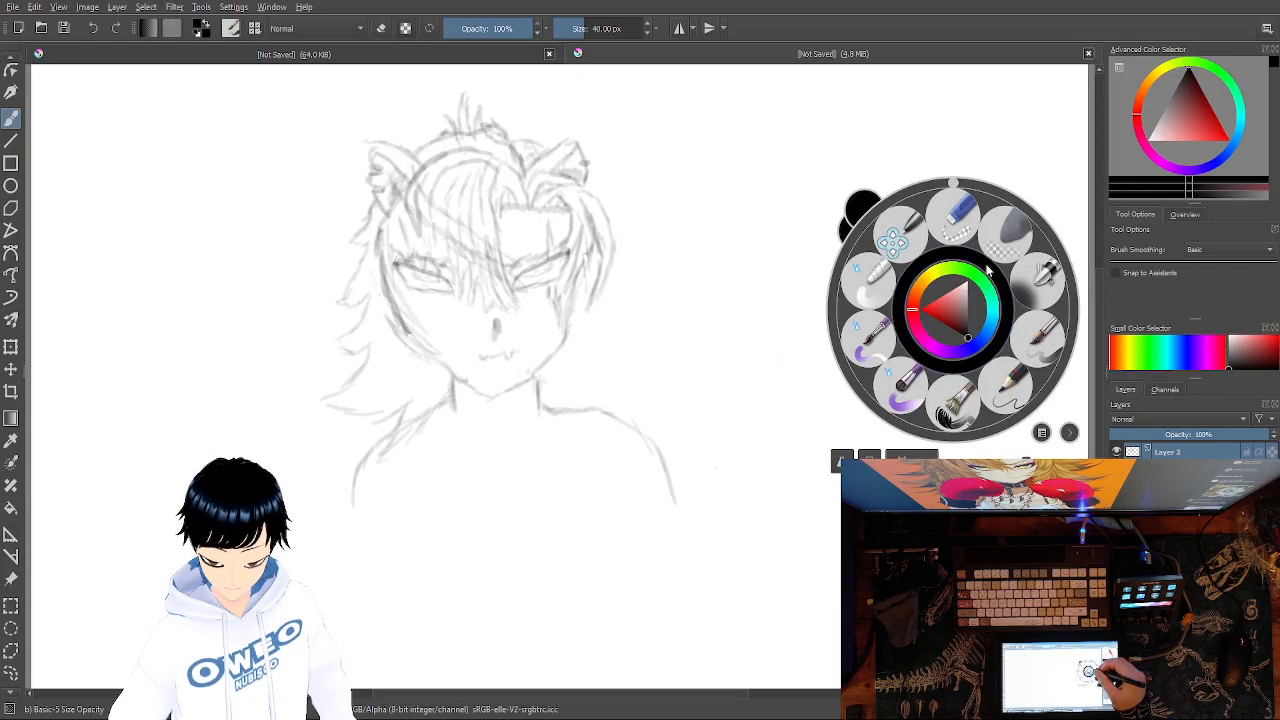
pyautogui.click(952, 224)
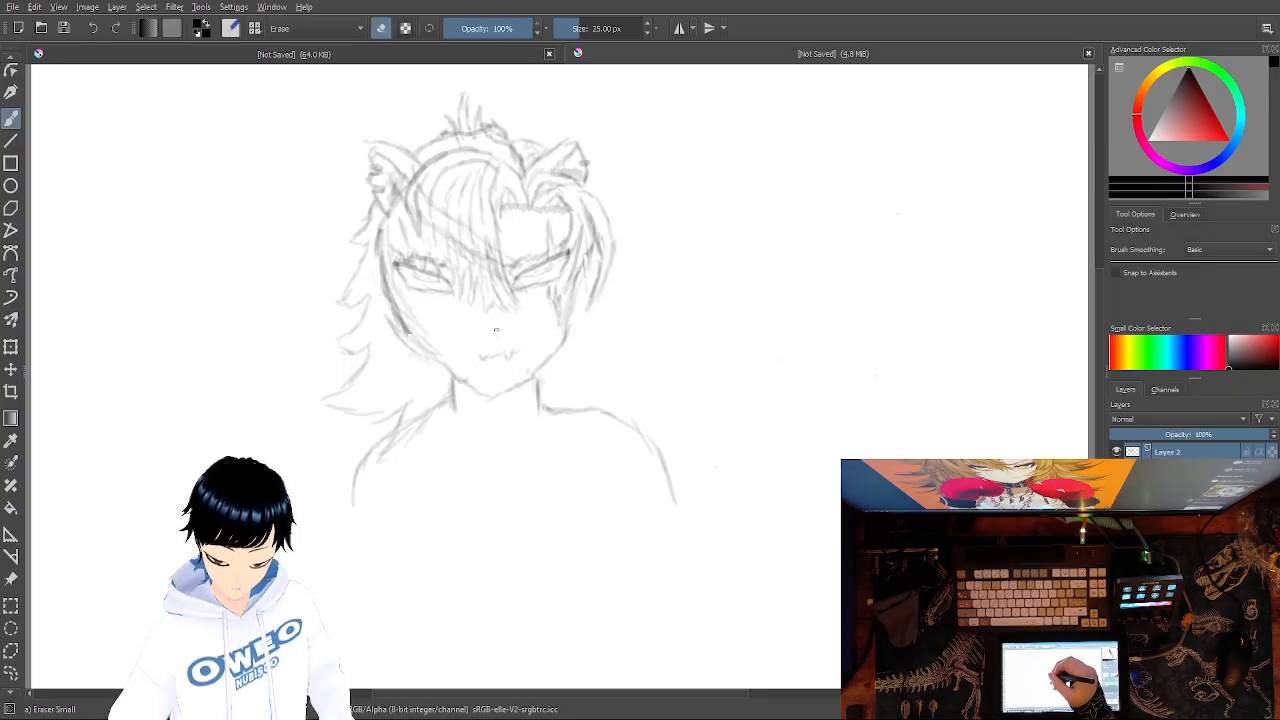
pyautogui.rightClick(816, 399)
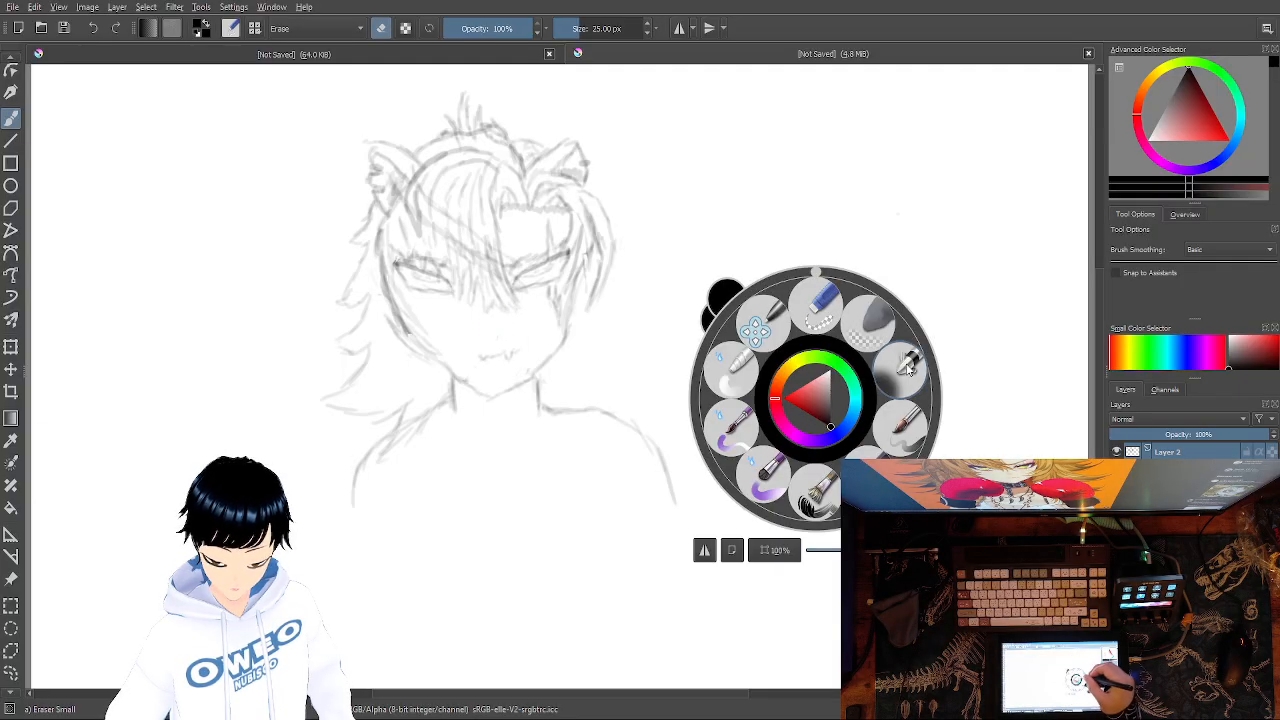
pyautogui.click(901, 426)
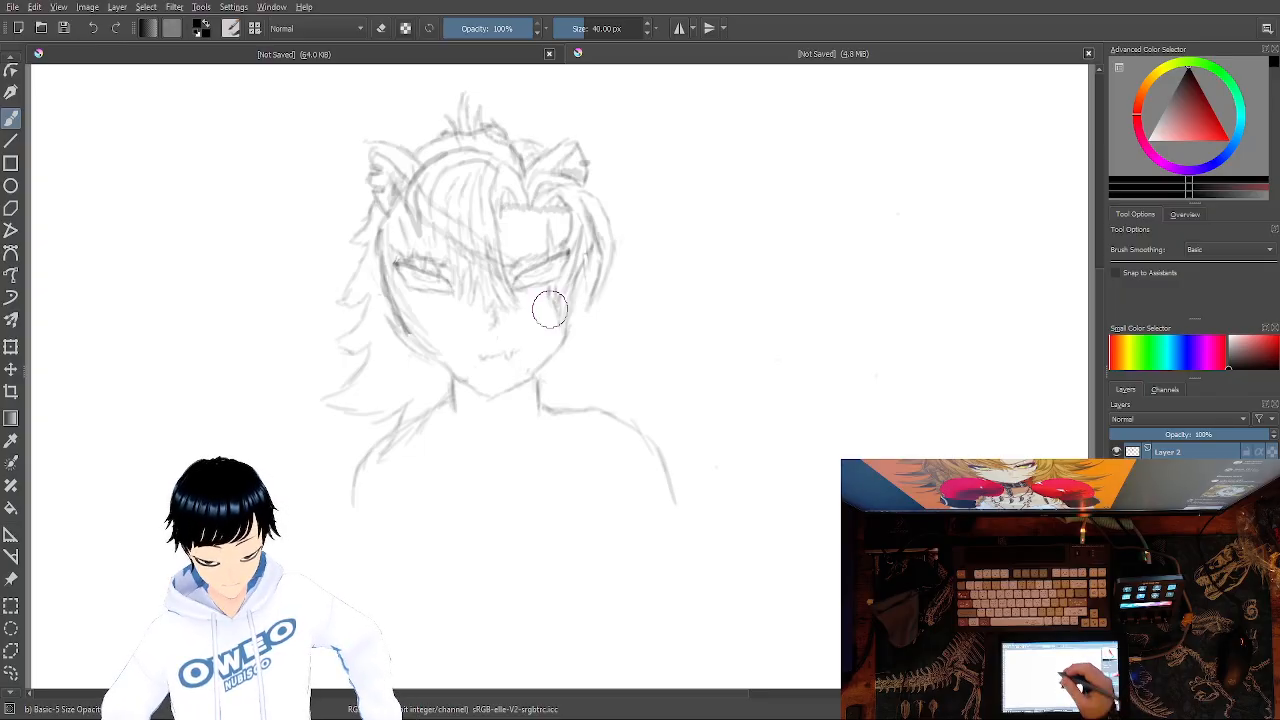
# Erase the straight hairline across the right forehead with the 25 px Eraser Small and redraw it jagged with the 40 px brush.
pyautogui.rightClick(529, 206)
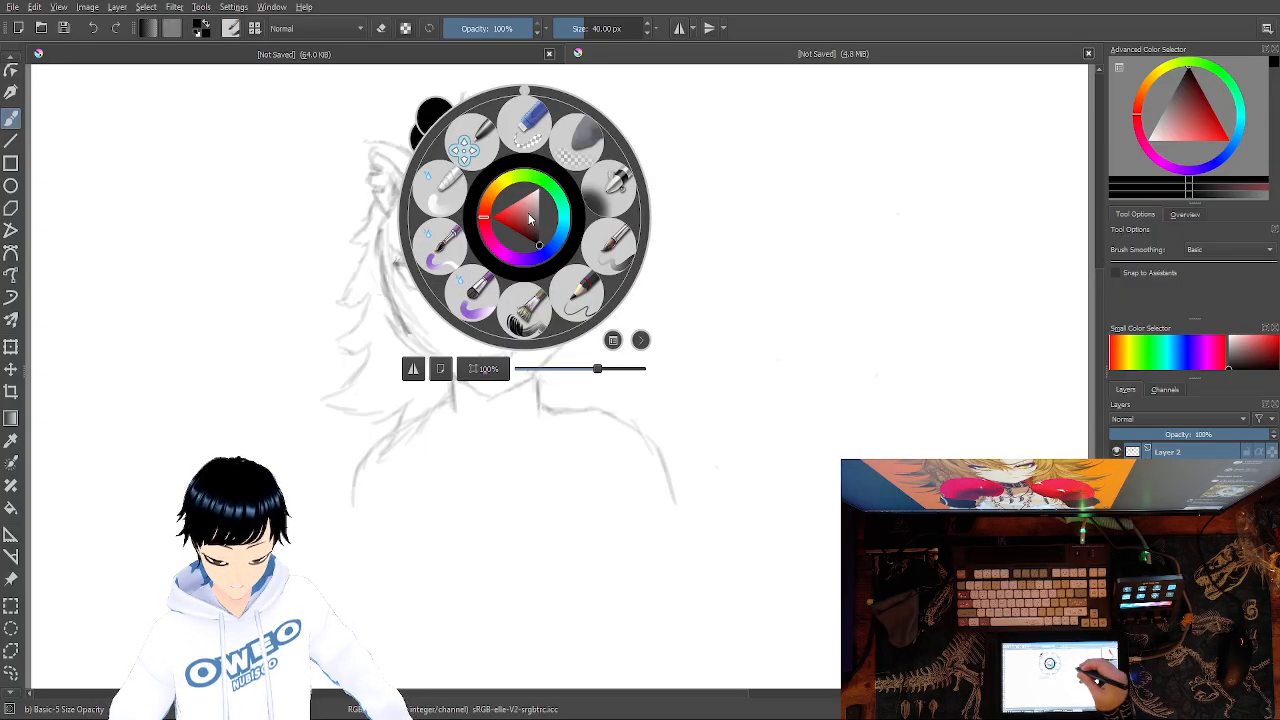
pyautogui.click(530, 128)
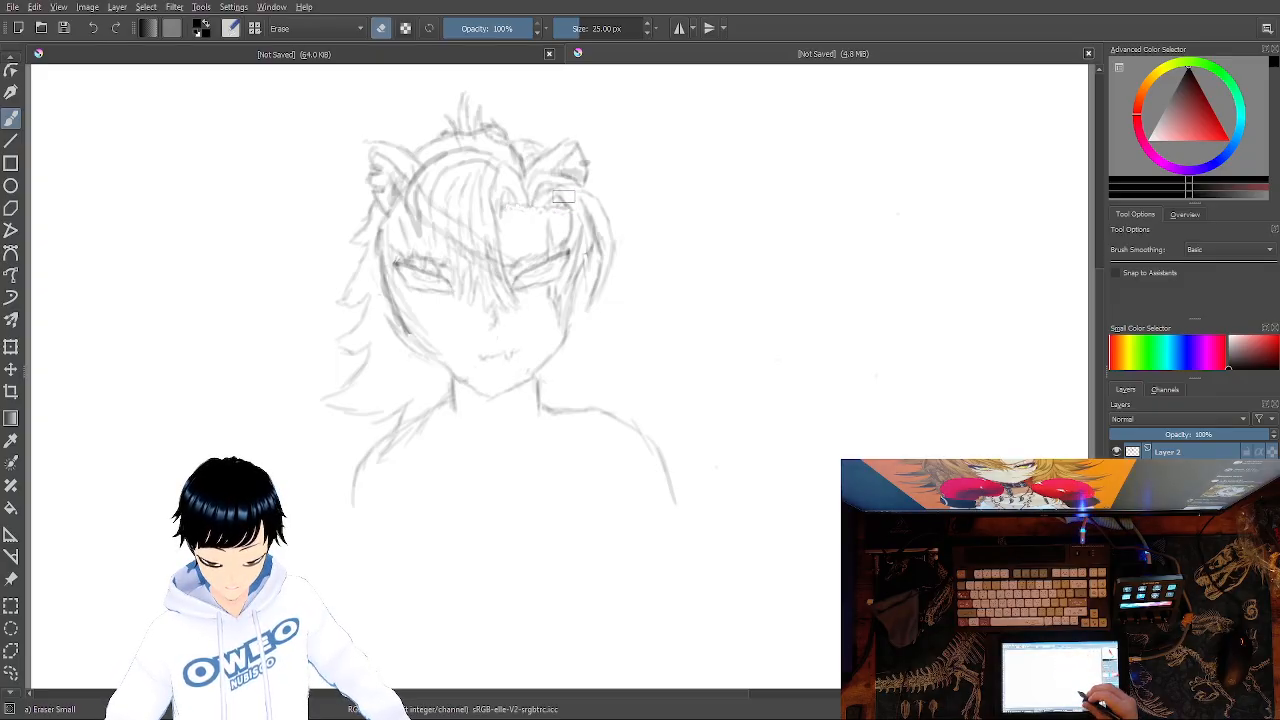
pyautogui.rightClick(862, 440)
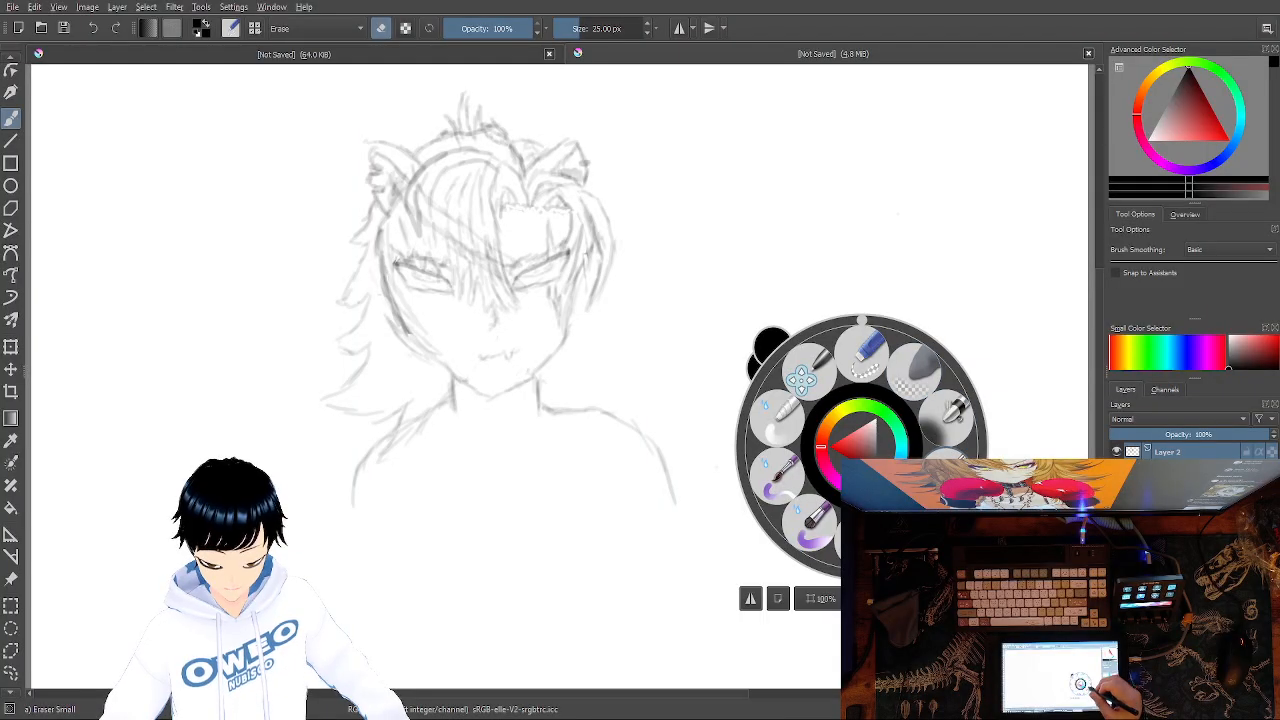
pyautogui.click(942, 458)
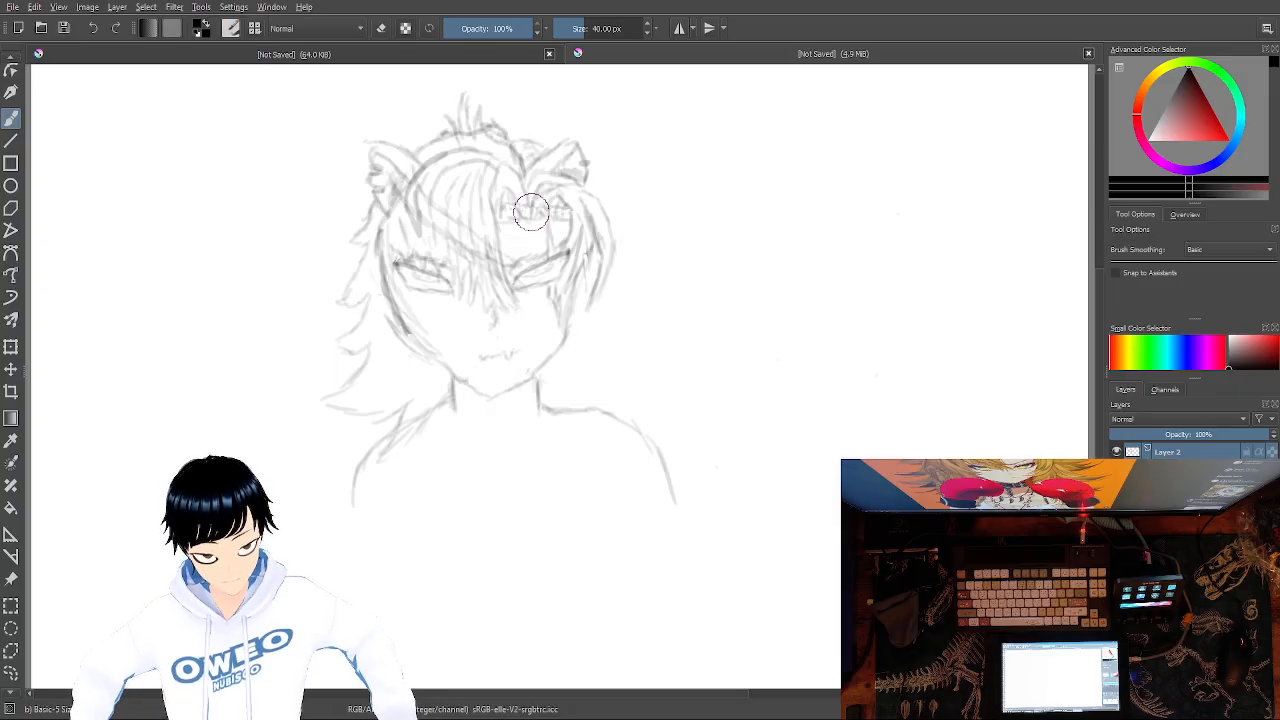
# Sketch a choker around the neck with a small buckle on its right side.
pyautogui.moveTo(538, 383); pyautogui.dragTo(537, 411)
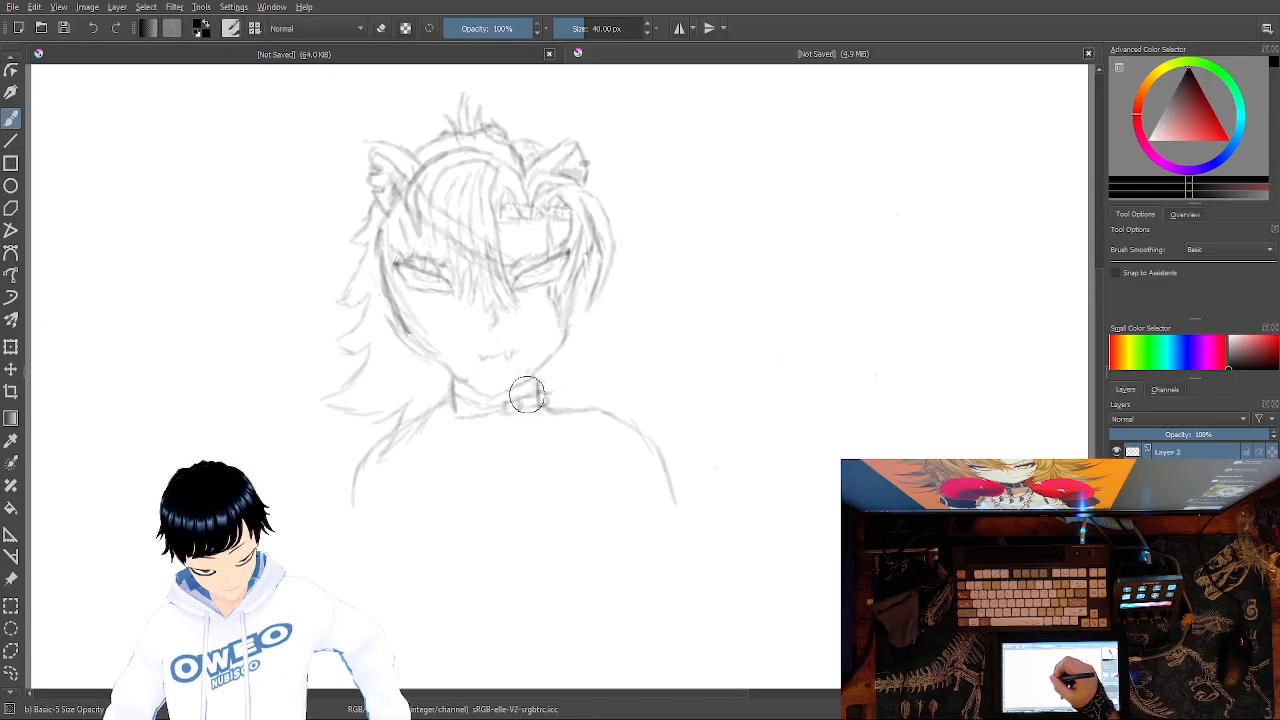
pyautogui.moveTo(513, 406); pyautogui.dragTo(515, 407)
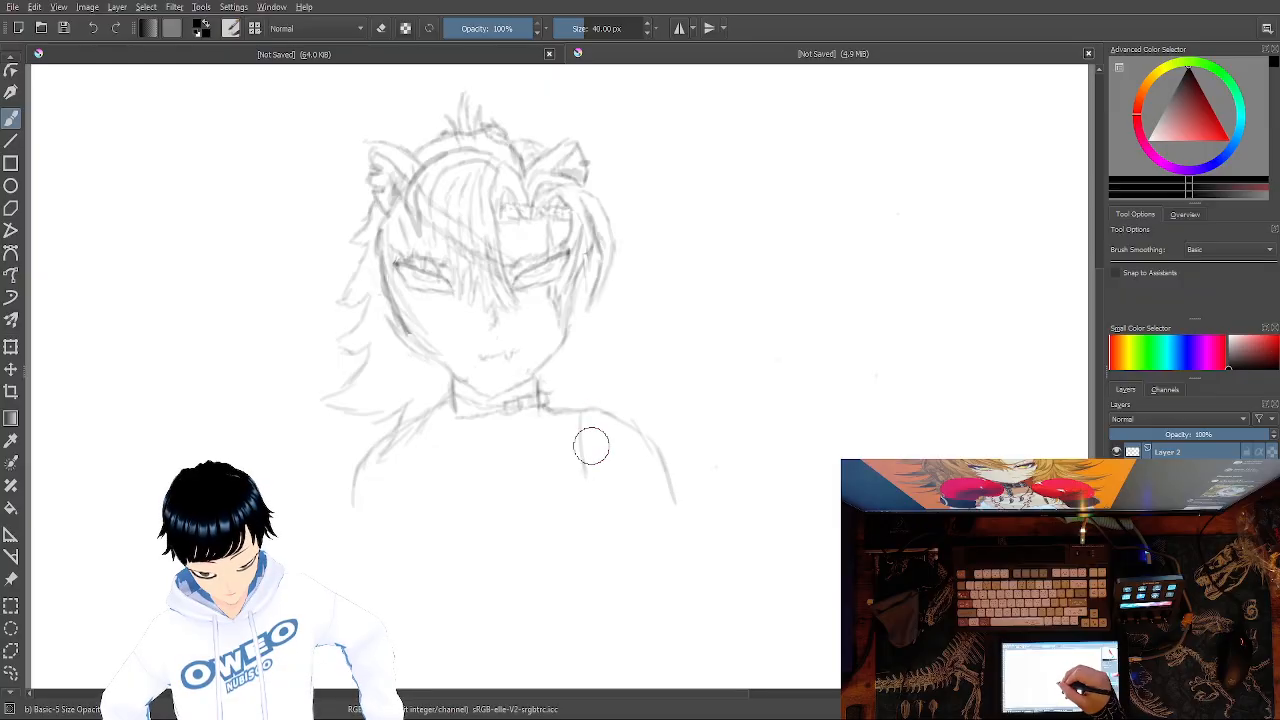
# Sketch a large boxing glove over the right shoulder, with a rounded thumb and a wide cuff at the wrist.
pyautogui.moveTo(590, 402); pyautogui.dragTo(584, 476)
pyautogui.moveTo(595, 398)
pyautogui.mouseDown()
pyautogui.moveTo(694, 368)
pyautogui.moveTo(691, 357)
pyautogui.moveTo(675, 383)
pyautogui.moveTo(701, 379)
pyautogui.moveTo(724, 424)
pyautogui.moveTo(719, 403)
pyautogui.moveTo(729, 411)
pyautogui.moveTo(750, 505)
pyautogui.mouseUp()
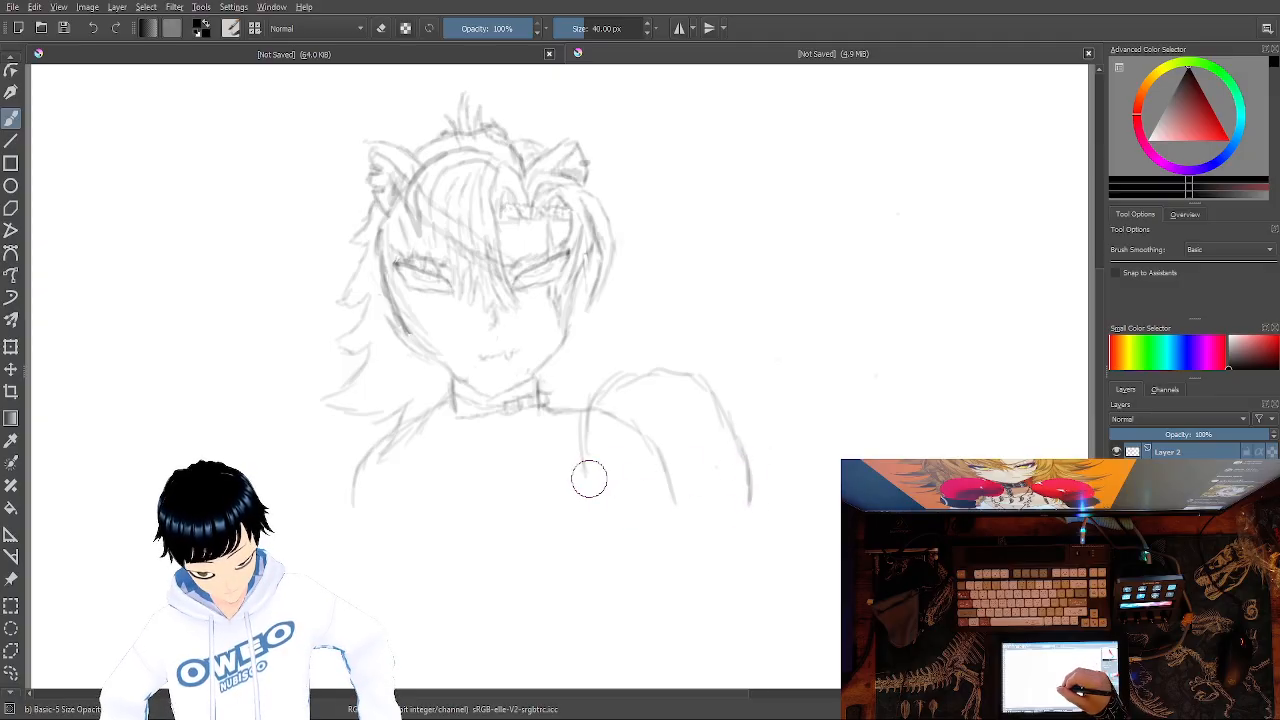
pyautogui.moveTo(585, 465)
pyautogui.mouseDown()
pyautogui.moveTo(616, 497)
pyautogui.moveTo(645, 502)
pyautogui.mouseUp()
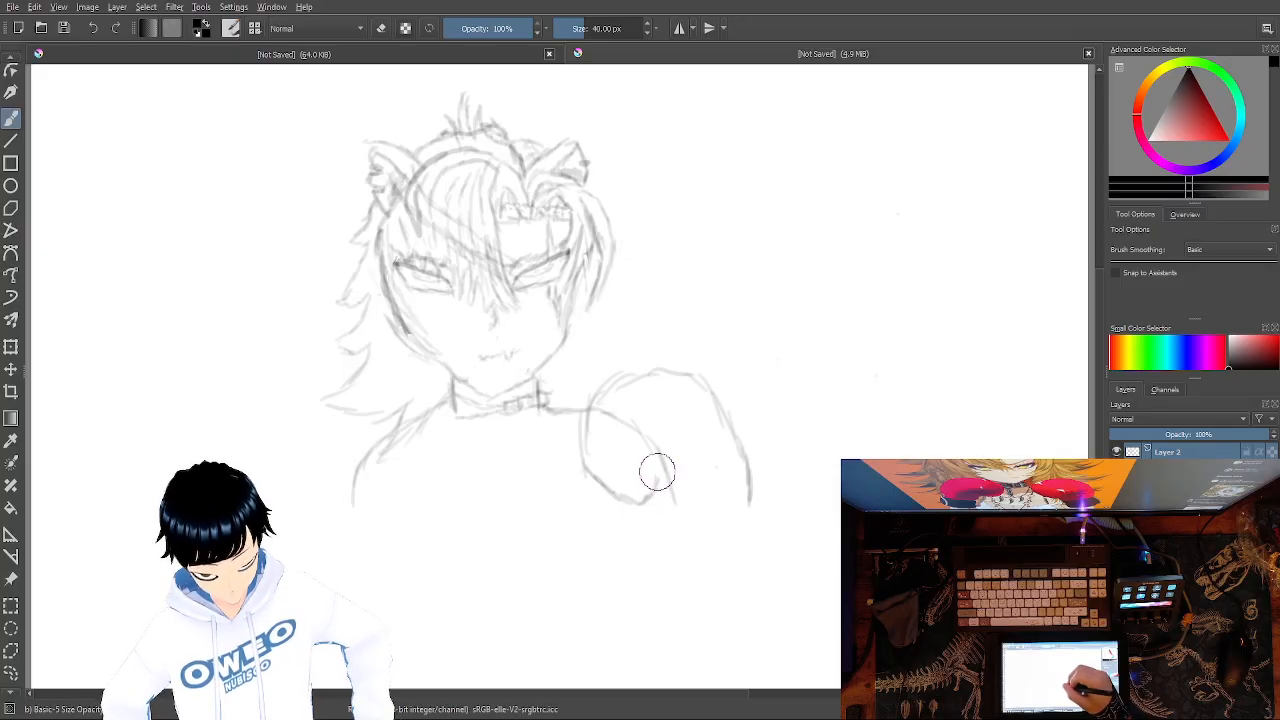
pyautogui.moveTo(657, 486)
pyautogui.mouseDown()
pyautogui.moveTo(687, 529)
pyautogui.moveTo(749, 500)
pyautogui.moveTo(766, 561)
pyautogui.moveTo(775, 548)
pyautogui.moveTo(703, 580)
pyautogui.moveTo(681, 531)
pyautogui.mouseUp()
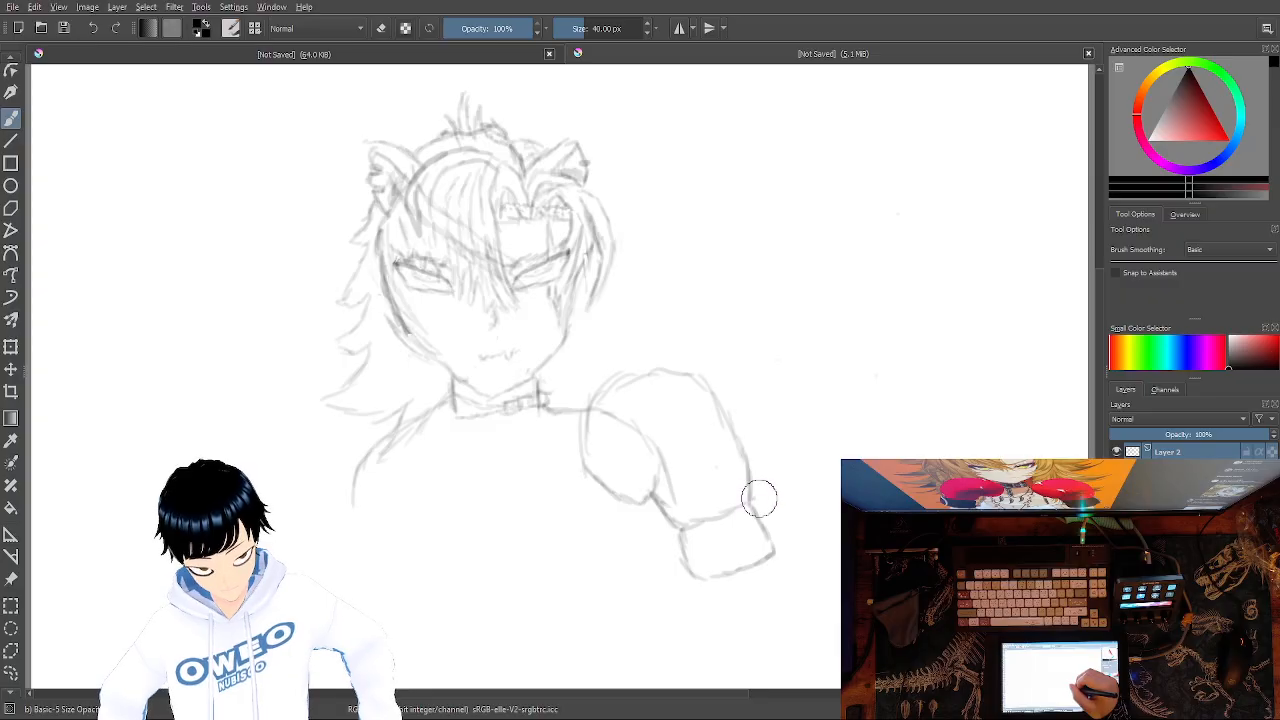
pyautogui.moveTo(768, 503); pyautogui.dragTo(784, 545)
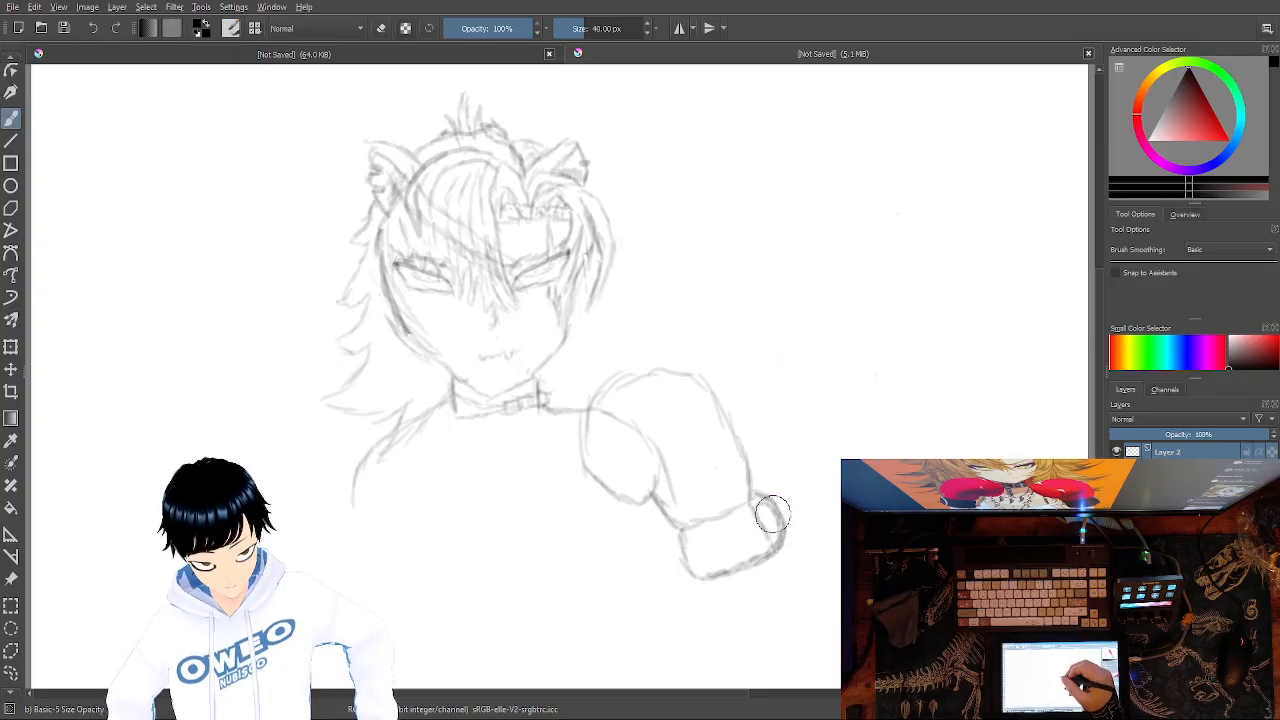
# Add crease lines where the right glove's thumb meets the palm and sketch the forearm below its cuff.
pyautogui.moveTo(656, 472)
pyautogui.mouseDown()
pyautogui.moveTo(662, 459)
pyautogui.moveTo(678, 467)
pyautogui.moveTo(668, 485)
pyautogui.mouseUp()
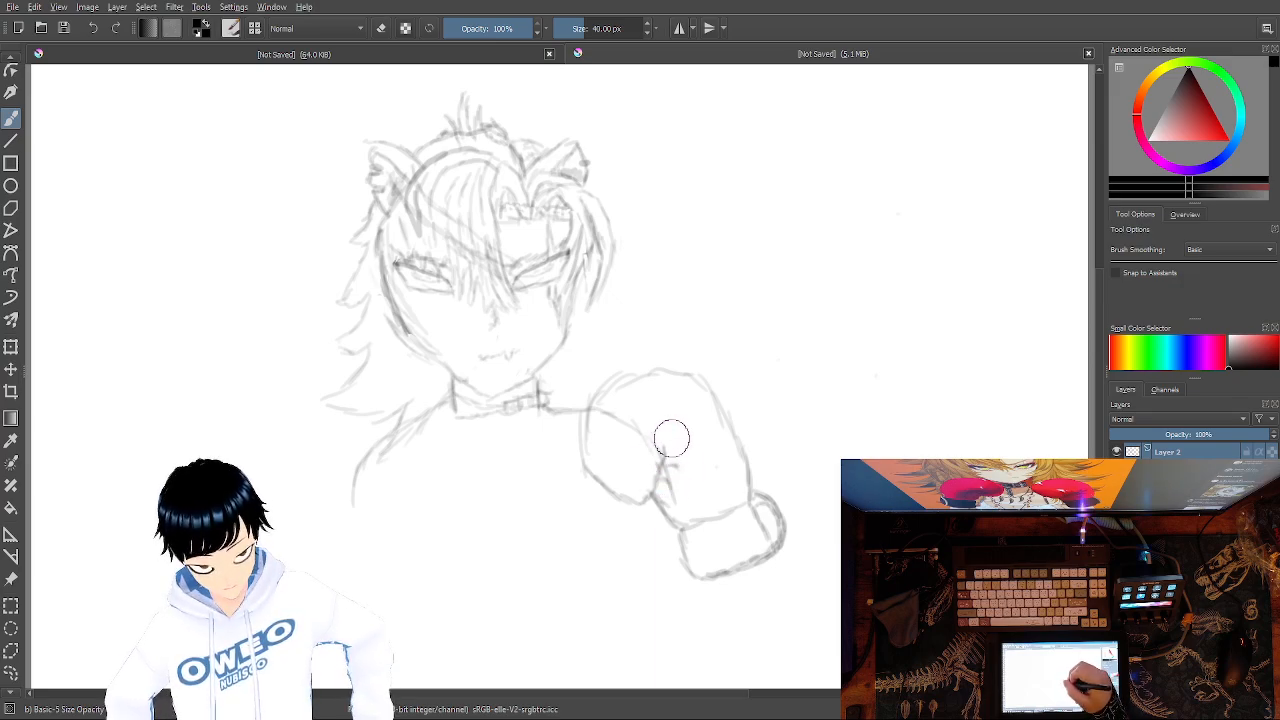
pyautogui.moveTo(673, 453); pyautogui.dragTo(686, 436)
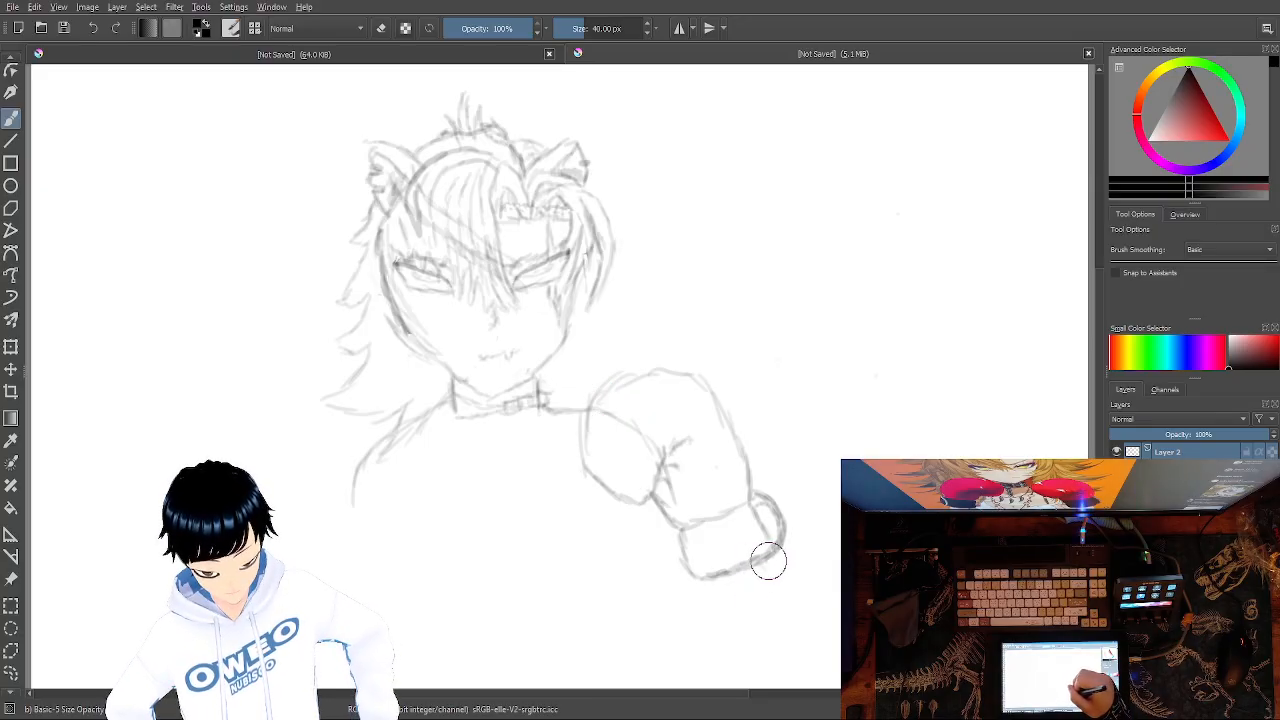
pyautogui.moveTo(776, 566); pyautogui.dragTo(802, 638)
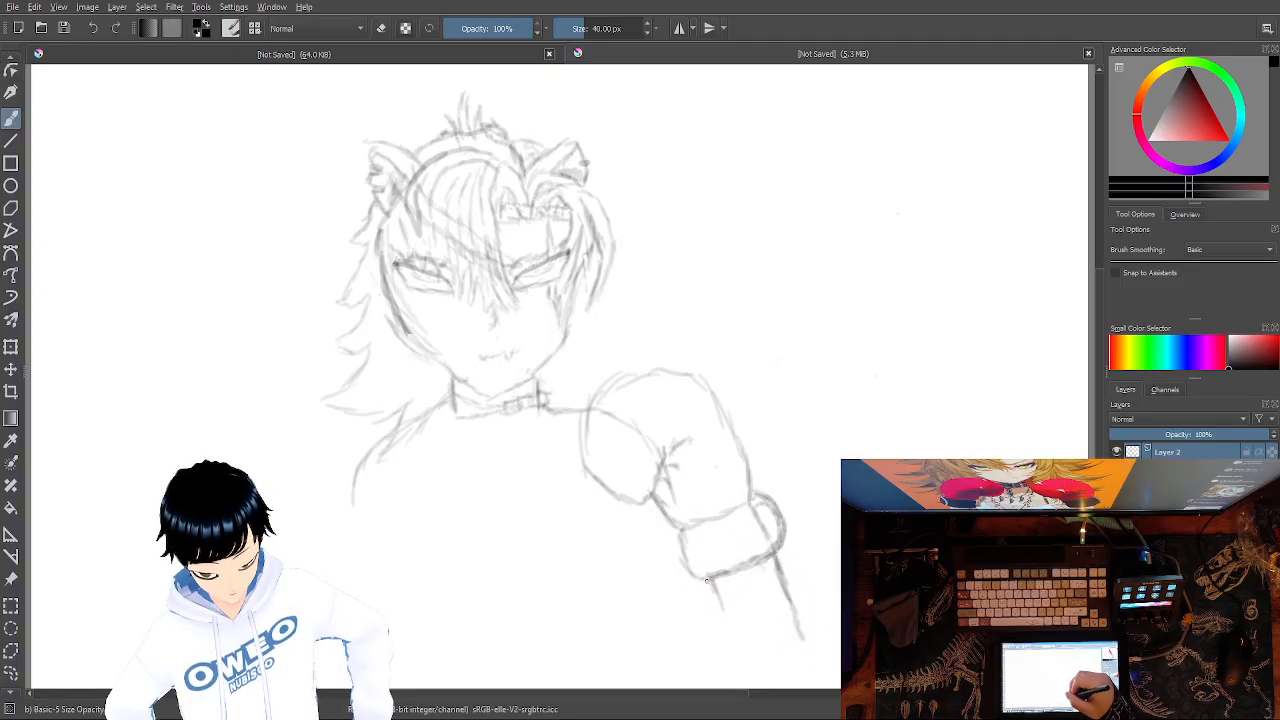
pyautogui.moveTo(700, 578)
pyautogui.mouseDown()
pyautogui.moveTo(726, 660)
pyautogui.moveTo(712, 670)
pyautogui.mouseUp()
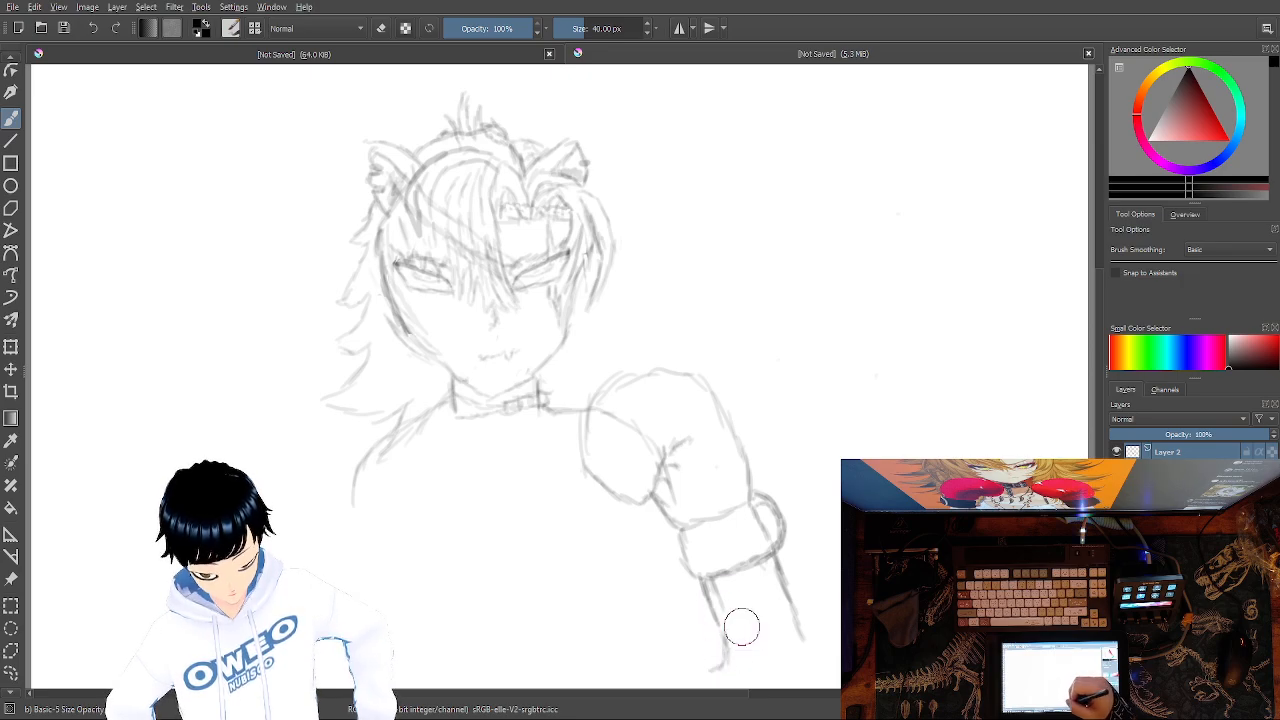
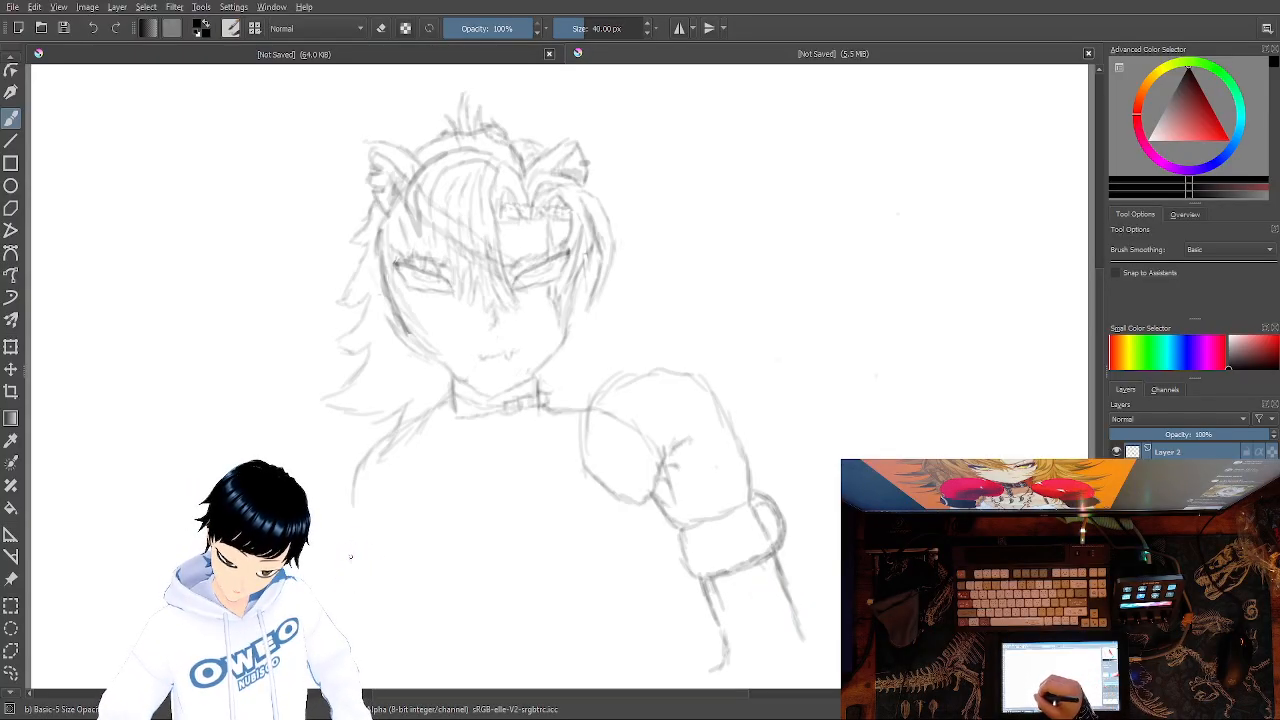
# Sketch a smaller boxing glove in front of the left shoulder, with curled thumb, cuff and forearm lines.
pyautogui.moveTo(350, 565); pyautogui.dragTo(362, 486)
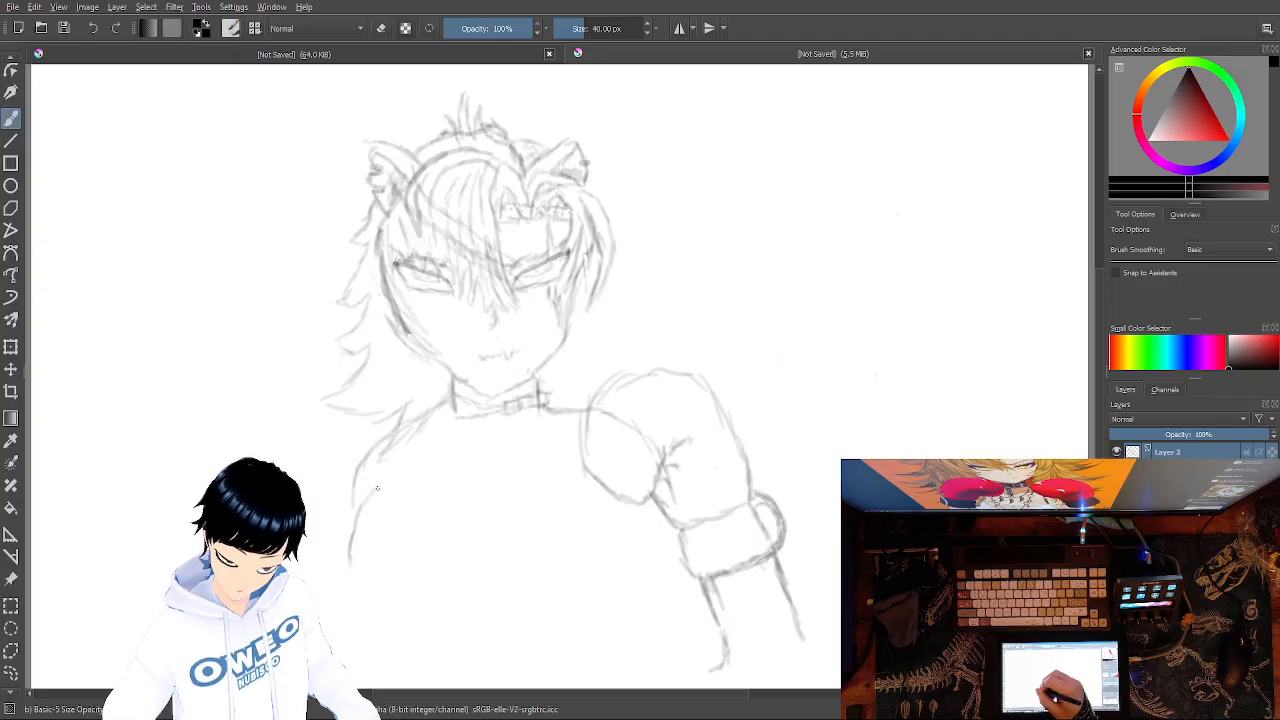
pyautogui.moveTo(376, 494); pyautogui.dragTo(406, 532)
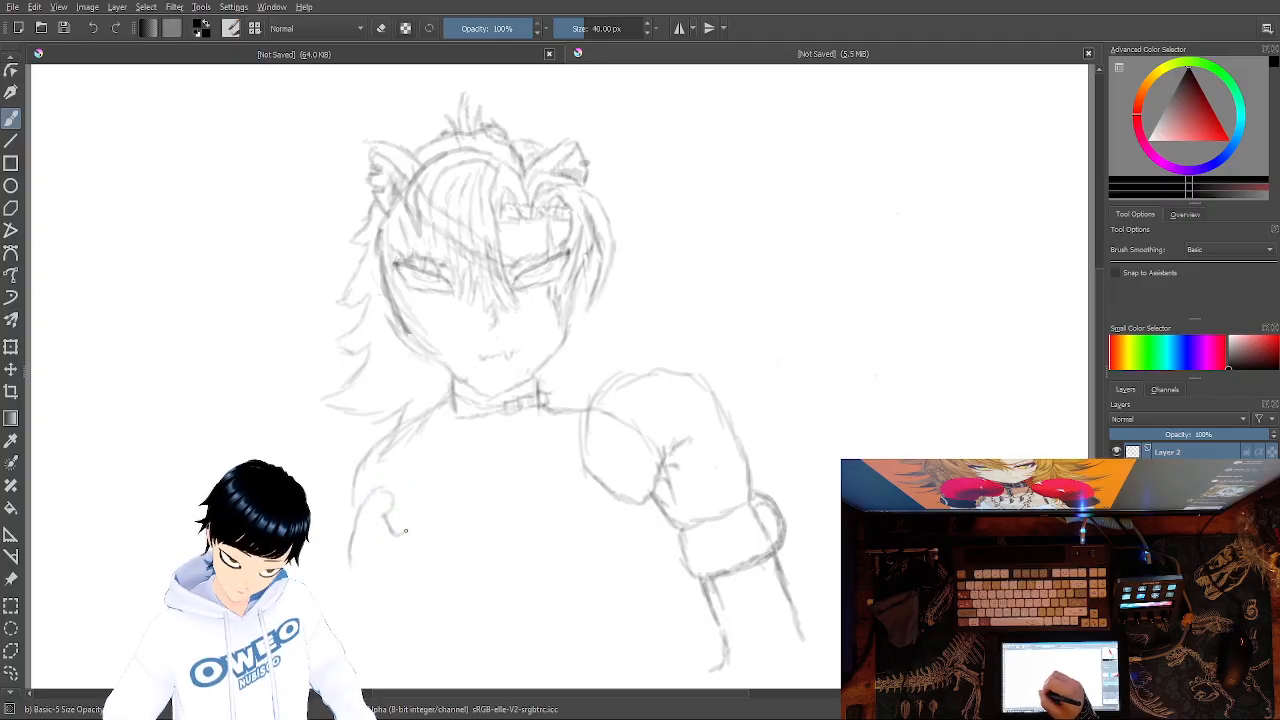
pyautogui.moveTo(420, 480); pyautogui.dragTo(402, 532)
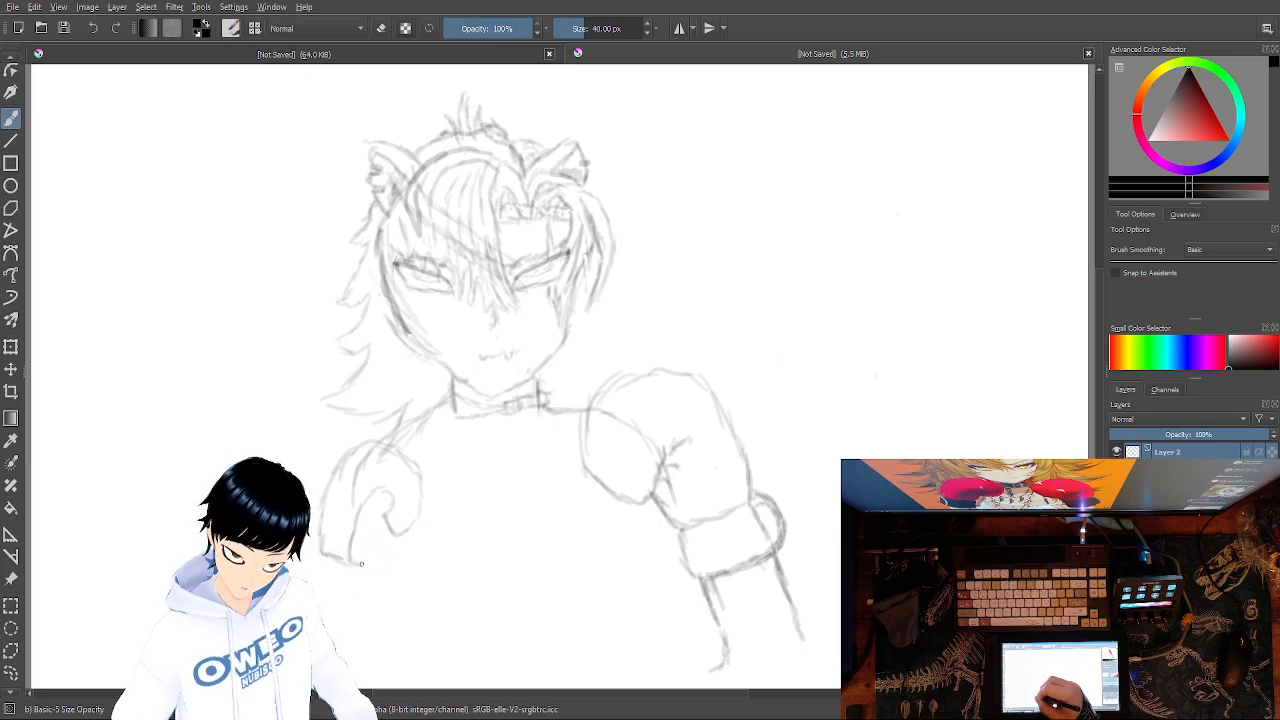
pyautogui.moveTo(370, 562); pyautogui.dragTo(400, 529)
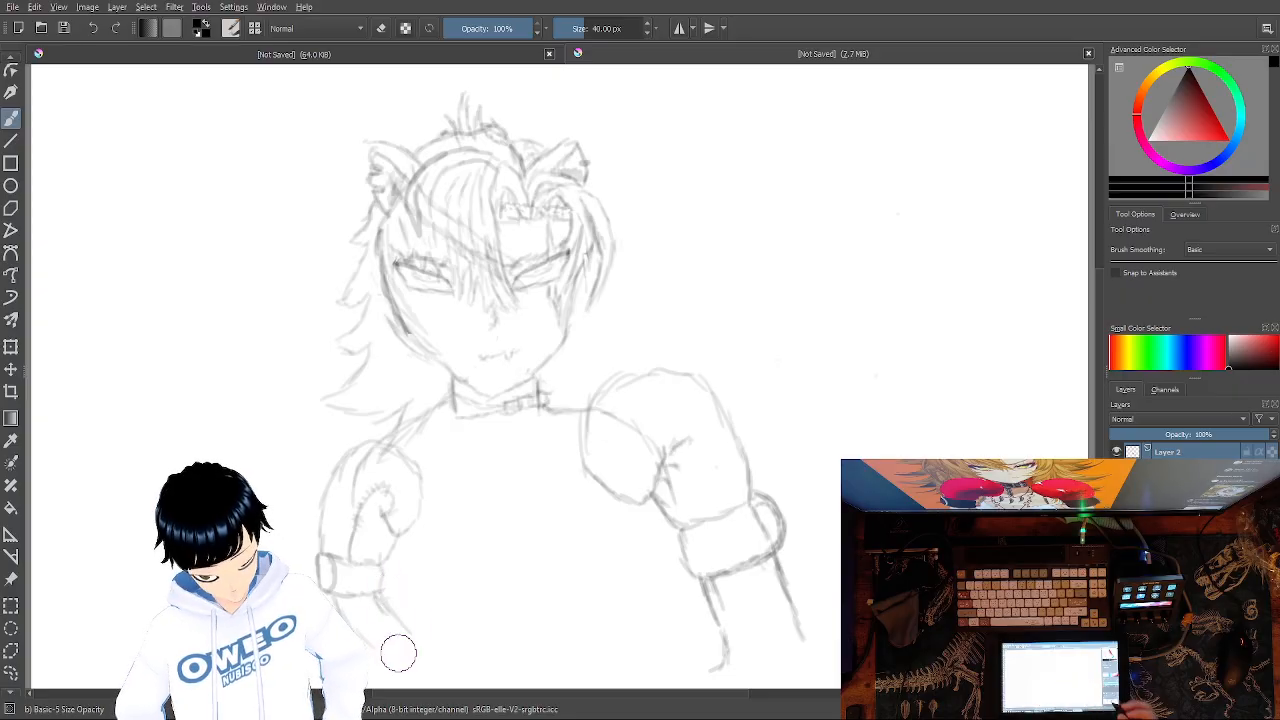
# Try two curved lower chest lines between the gloves and a diagonal stroke across the upper chest.
pyautogui.moveTo(506, 538); pyautogui.dragTo(588, 512)
pyautogui.moveTo(482, 532); pyautogui.dragTo(428, 550)
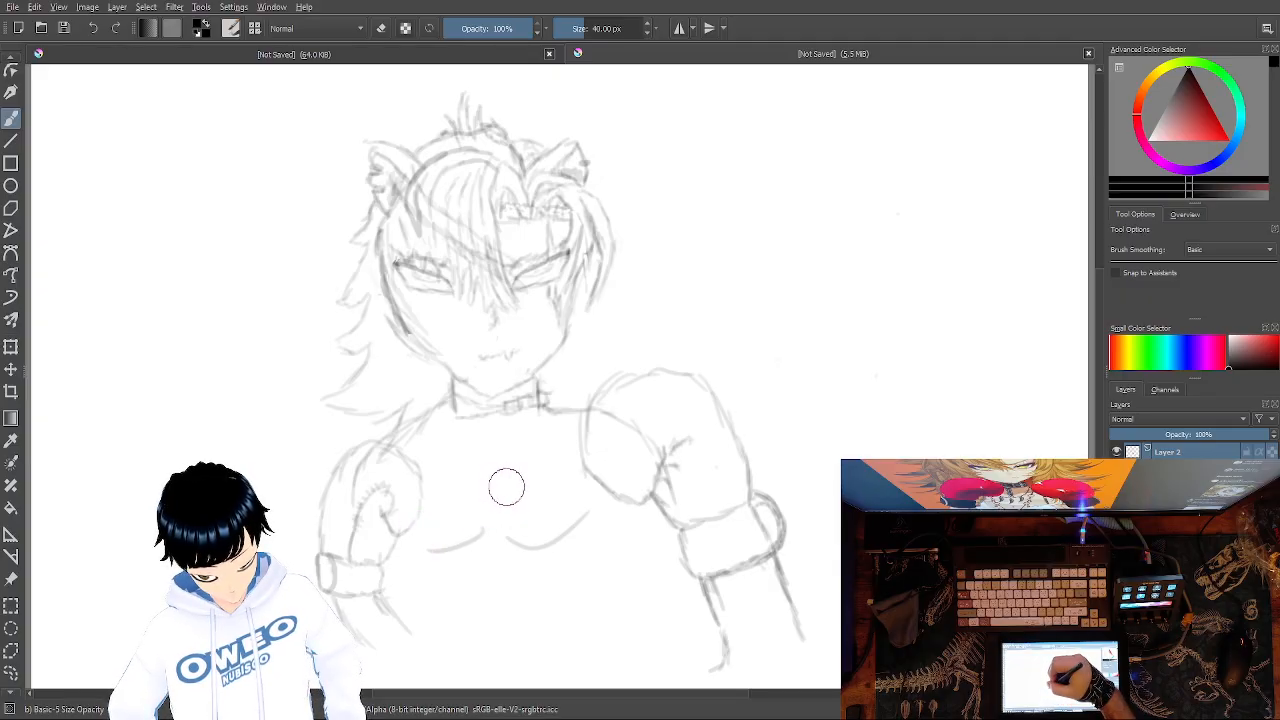
pyautogui.moveTo(450, 456); pyautogui.dragTo(506, 492)
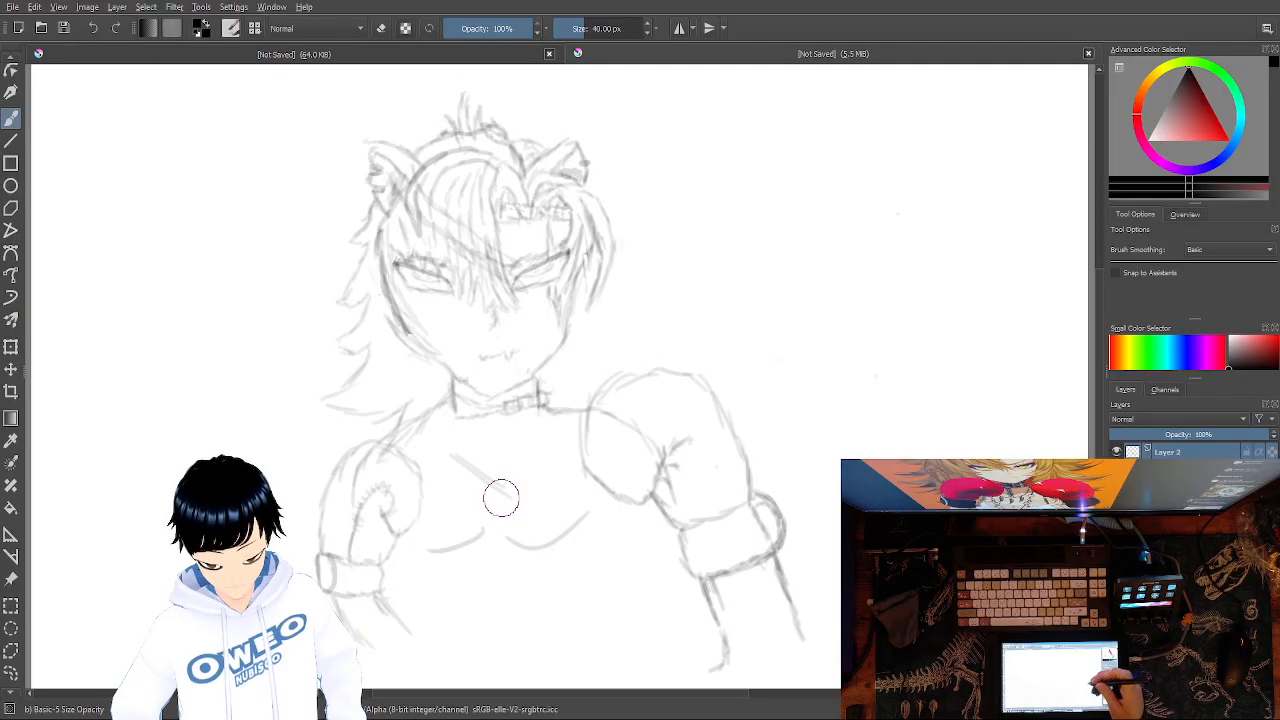
# Erase the diagonal stroke and both lower chest curves with the 25 px Eraser Small.
pyautogui.rightClick(953, 333)
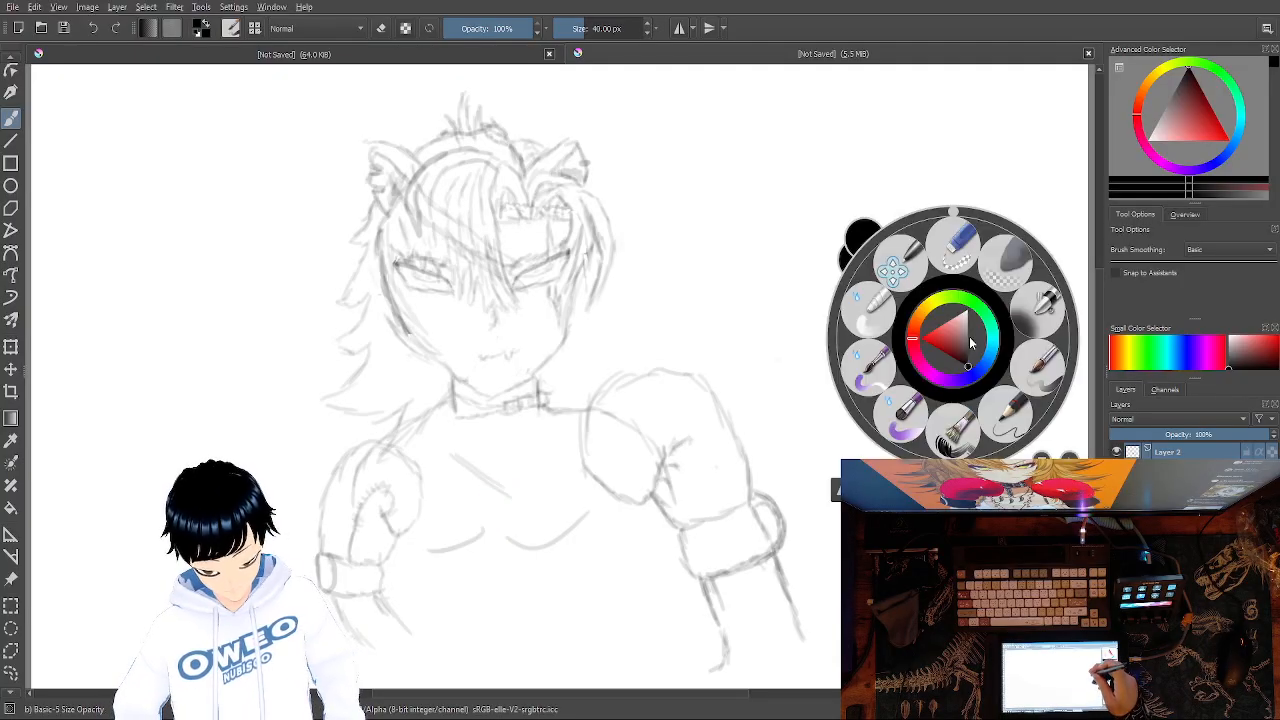
pyautogui.click(1007, 267)
pyautogui.rightClick(1001, 271)
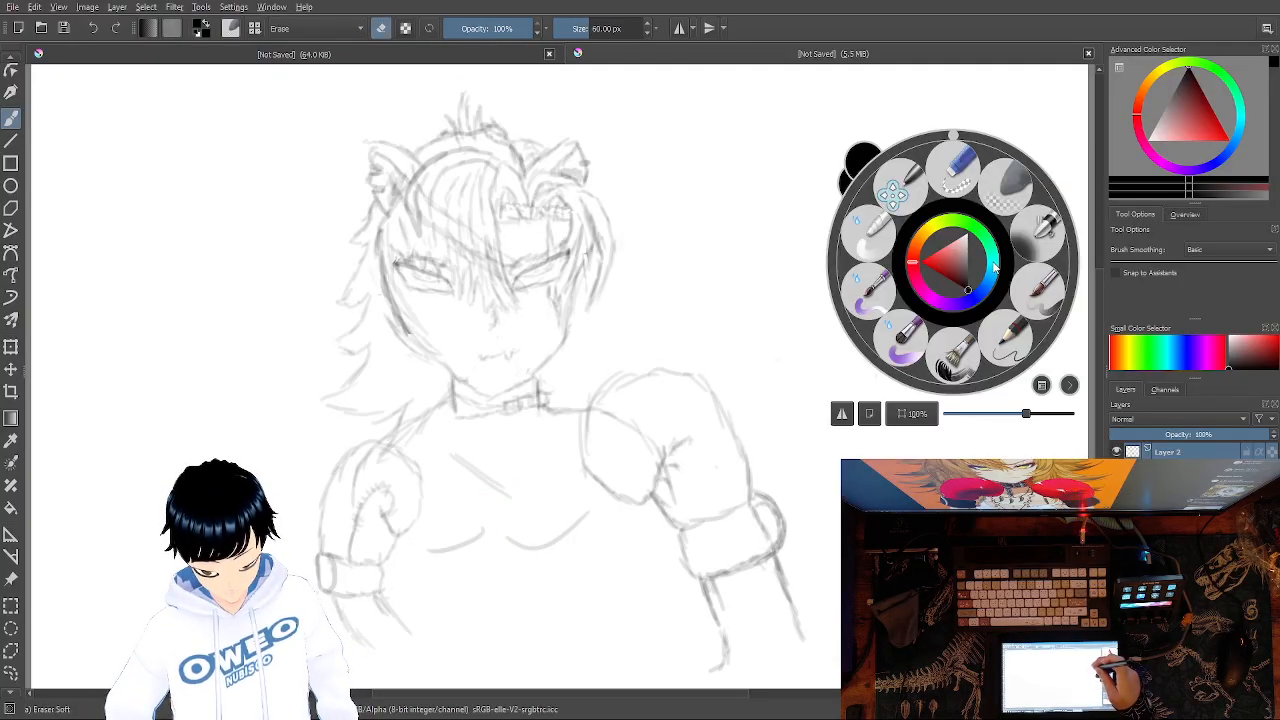
pyautogui.click(963, 170)
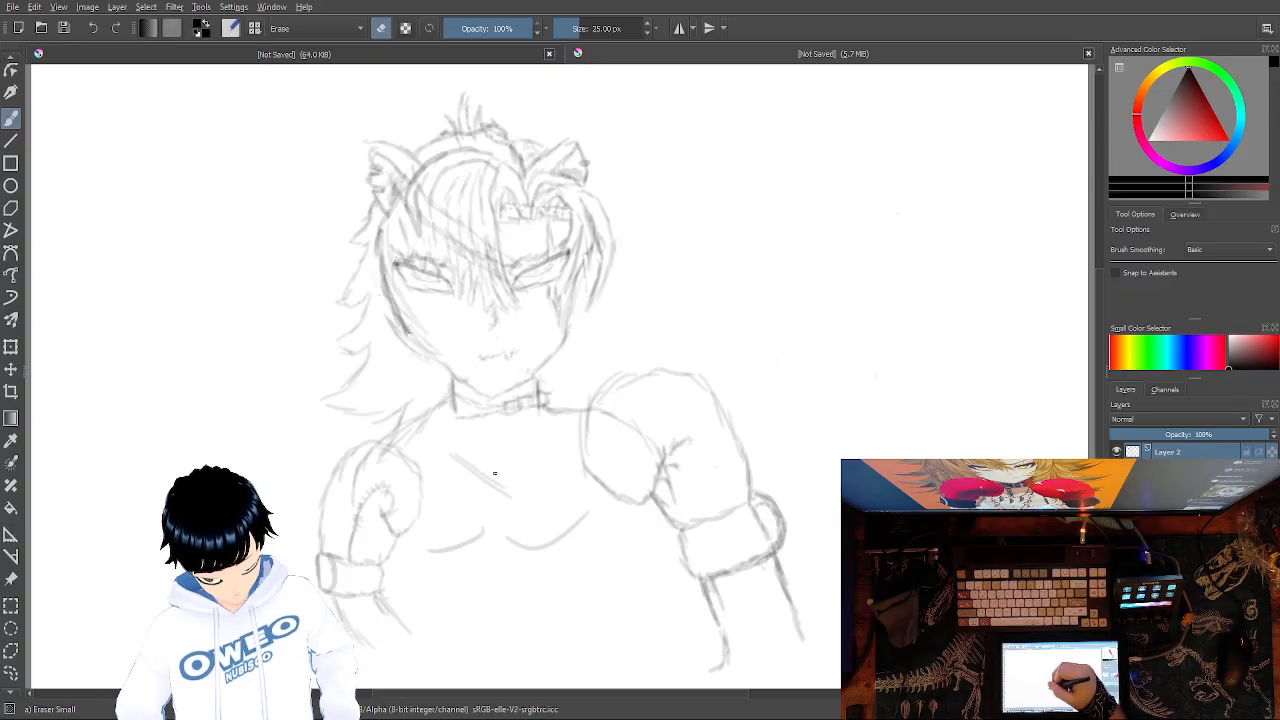
pyautogui.moveTo(484, 480)
pyautogui.mouseDown()
pyautogui.moveTo(489, 491)
pyautogui.moveTo(454, 460)
pyautogui.moveTo(474, 469)
pyautogui.mouseUp()
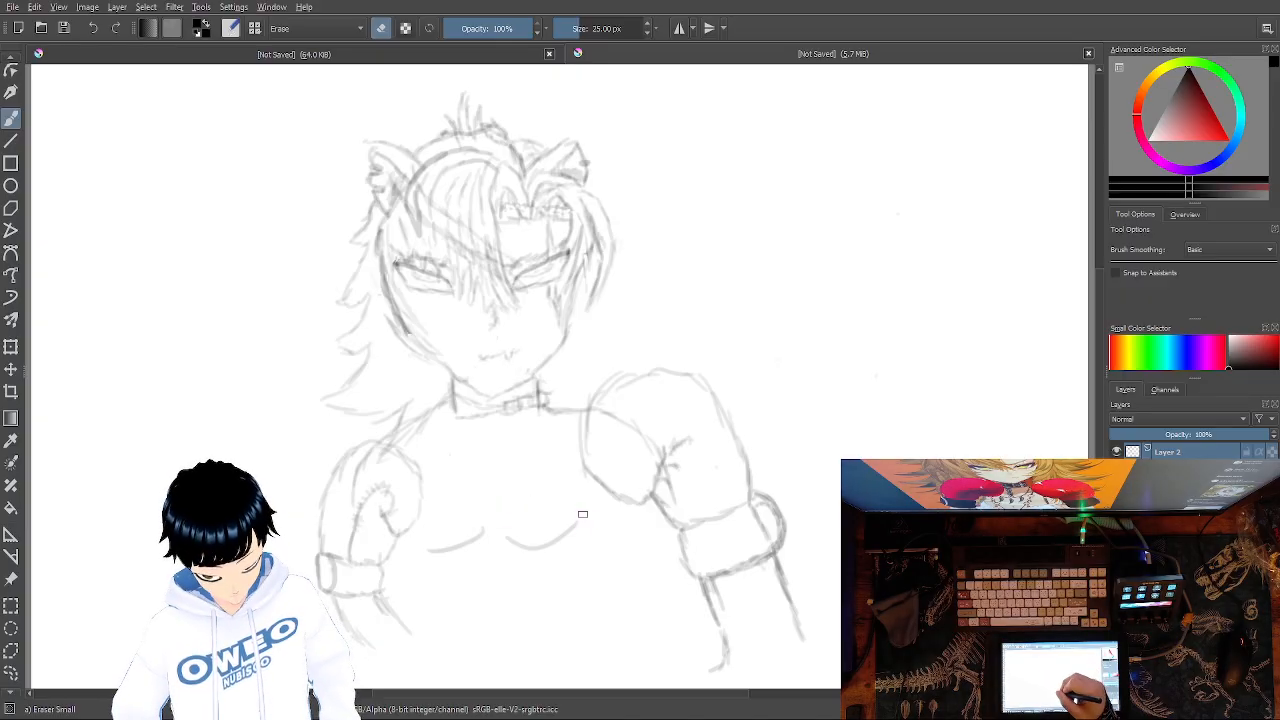
pyautogui.moveTo(578, 520)
pyautogui.mouseDown()
pyautogui.moveTo(500, 543)
pyautogui.moveTo(495, 522)
pyautogui.moveTo(444, 546)
pyautogui.mouseUp()
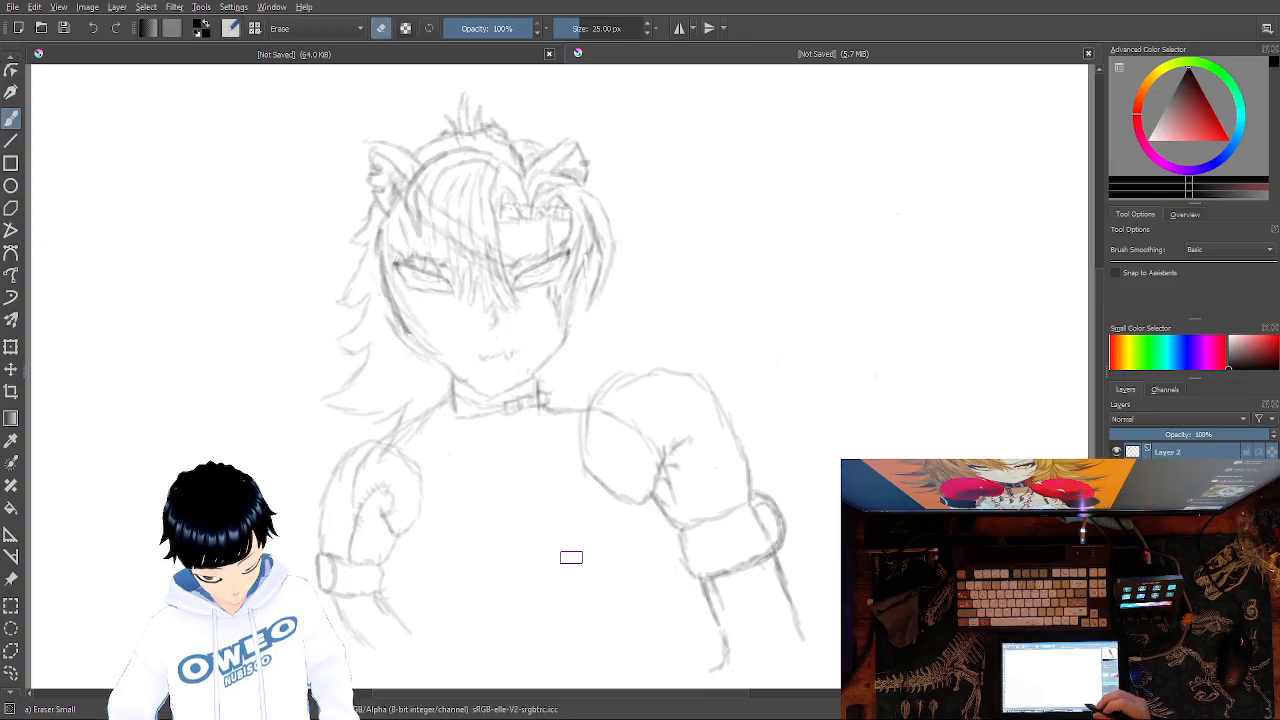
# Redraw the two lower chest curves wider, reaching out to both gloves, with the 40 px Basic-5 brush.
pyautogui.rightClick(850, 390)
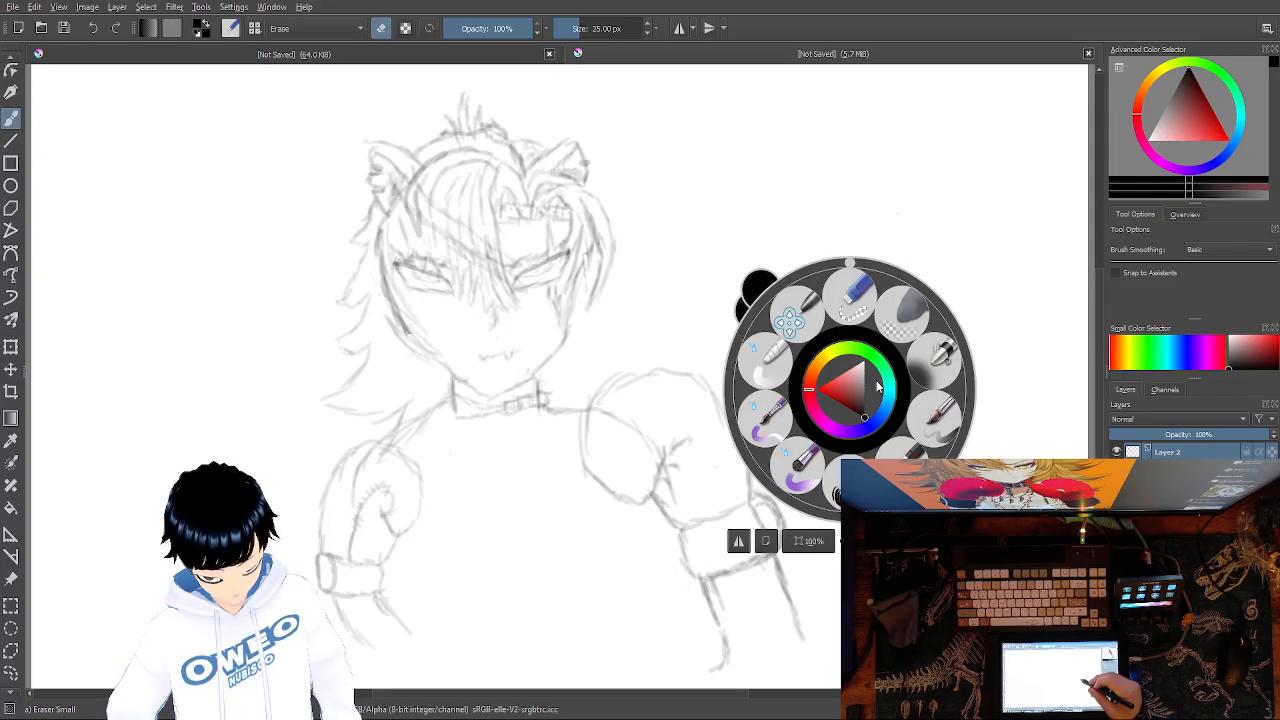
pyautogui.click(929, 435)
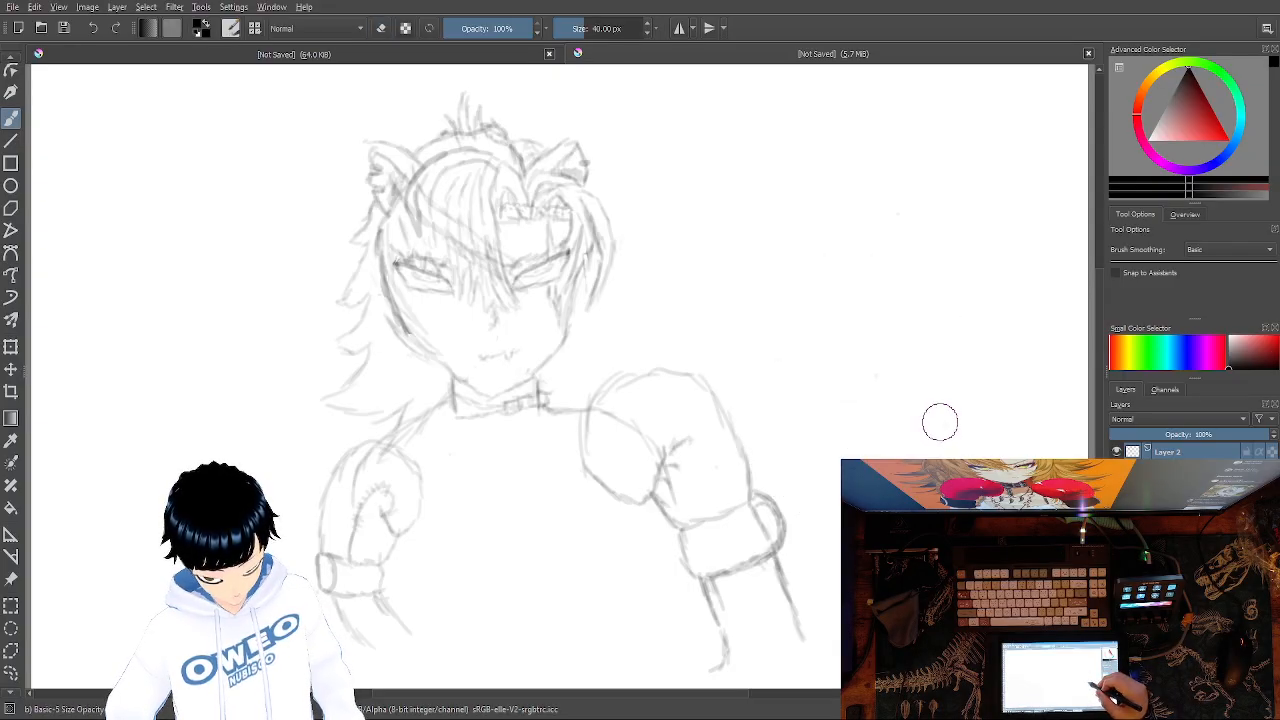
pyautogui.rightClick(947, 416)
pyautogui.click(1024, 440)
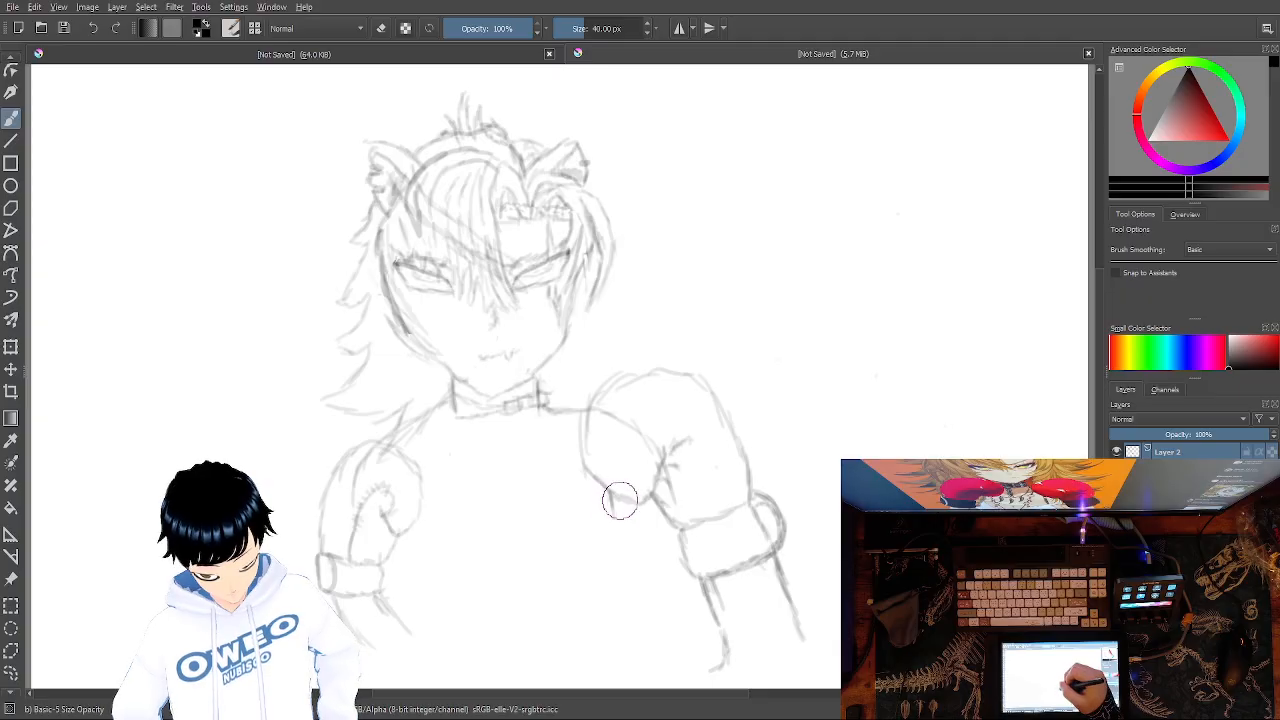
pyautogui.moveTo(640, 500)
pyautogui.mouseDown()
pyautogui.moveTo(622, 541)
pyautogui.moveTo(635, 513)
pyautogui.moveTo(628, 538)
pyautogui.moveTo(633, 526)
pyautogui.moveTo(591, 543)
pyautogui.moveTo(609, 545)
pyautogui.moveTo(561, 542)
pyautogui.mouseUp()
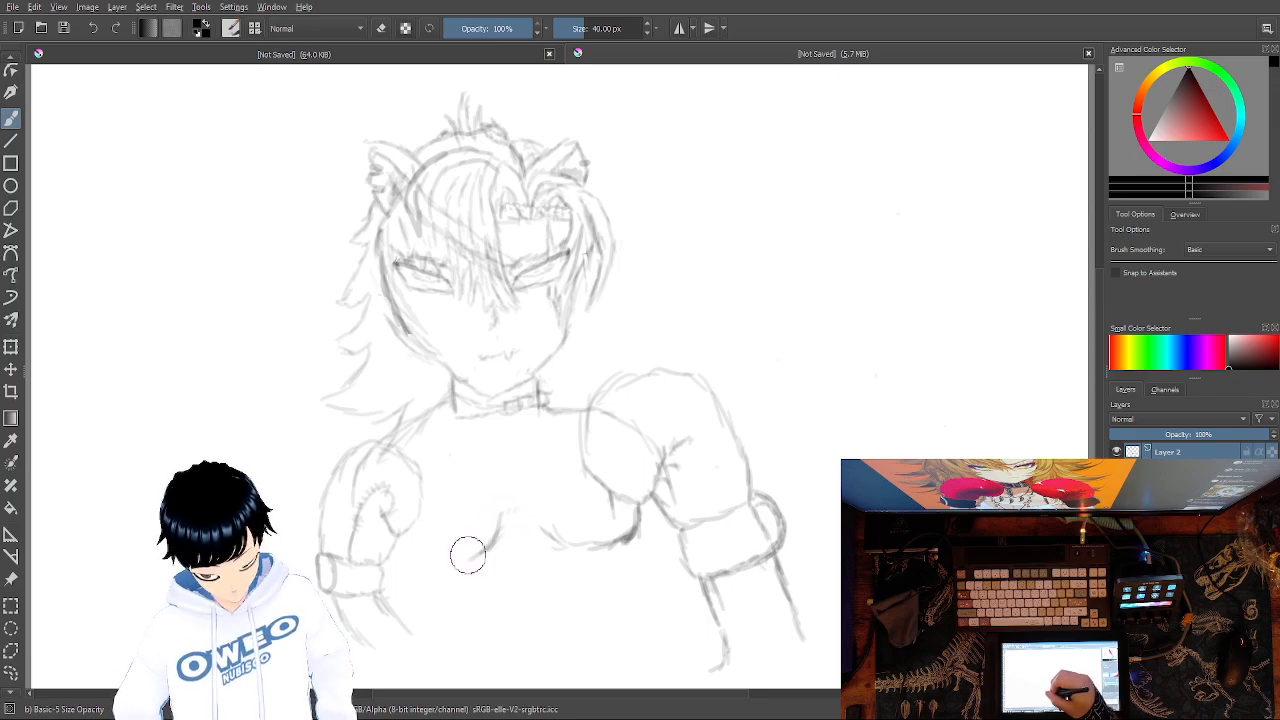
pyautogui.moveTo(474, 551); pyautogui.dragTo(437, 552)
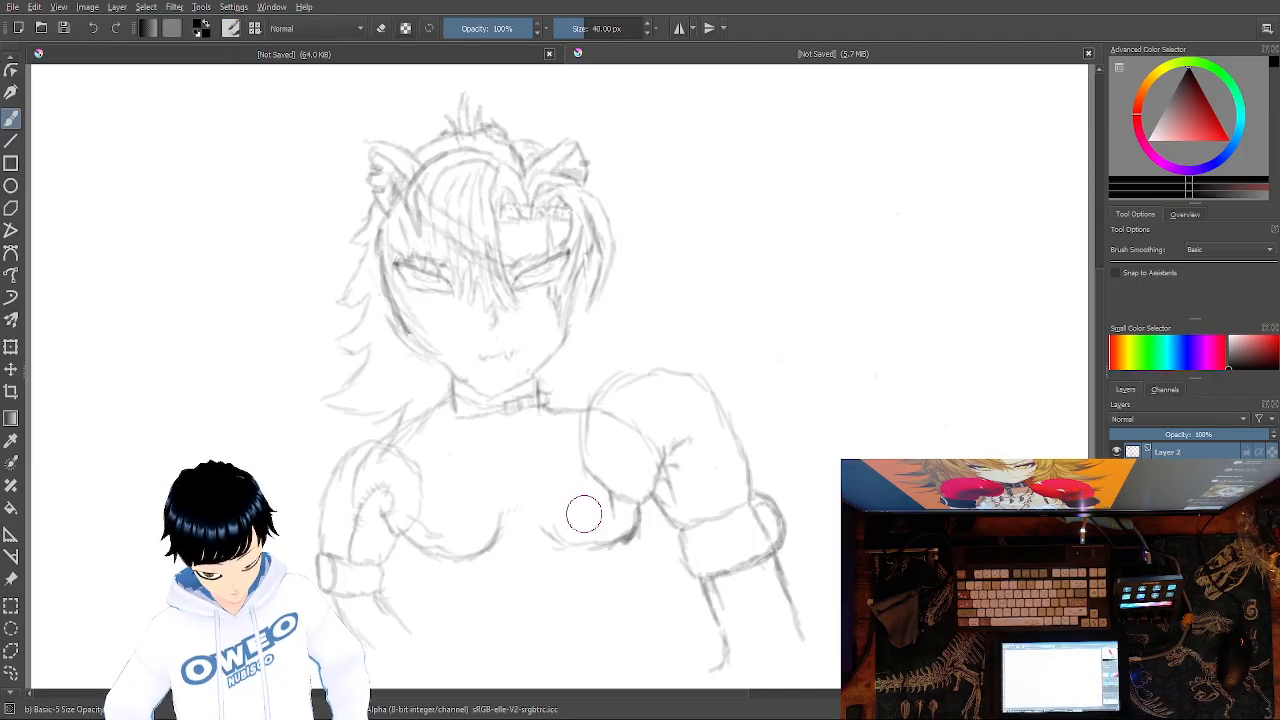
# Erase the right chest curve and the inner end of the left one with the 25 px Eraser Small.
pyautogui.rightClick(632, 505)
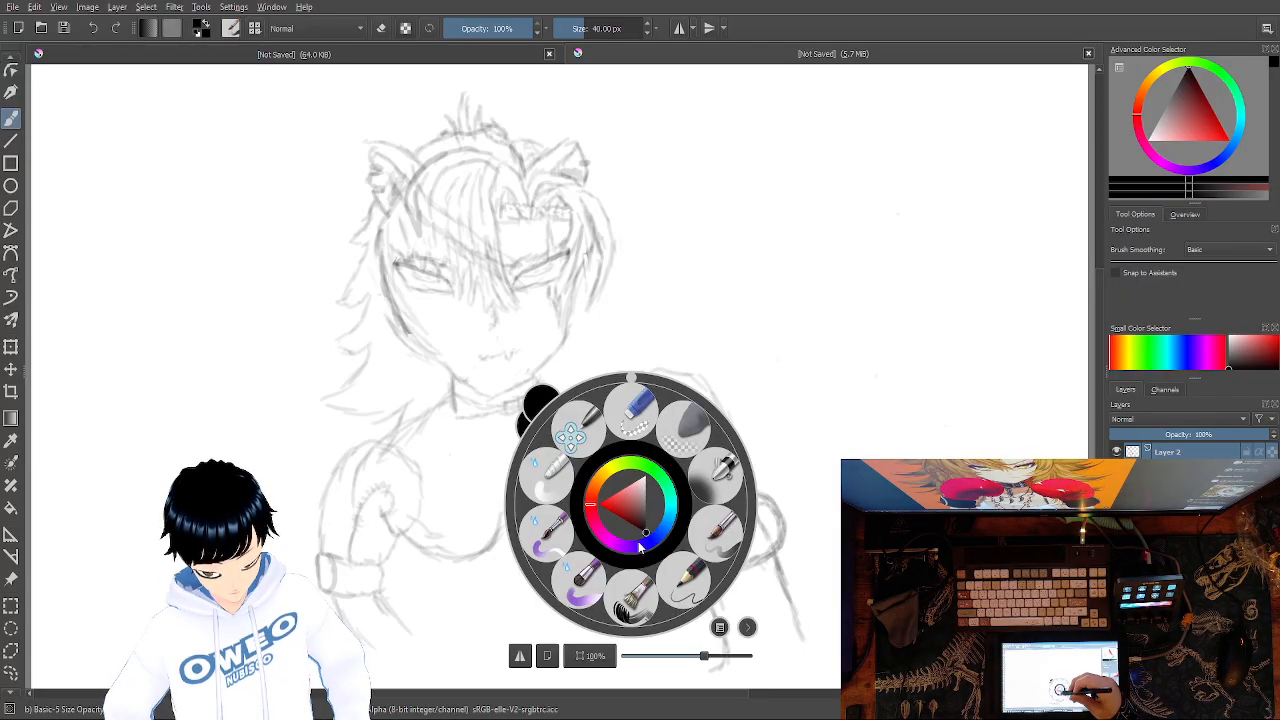
pyautogui.click(632, 410)
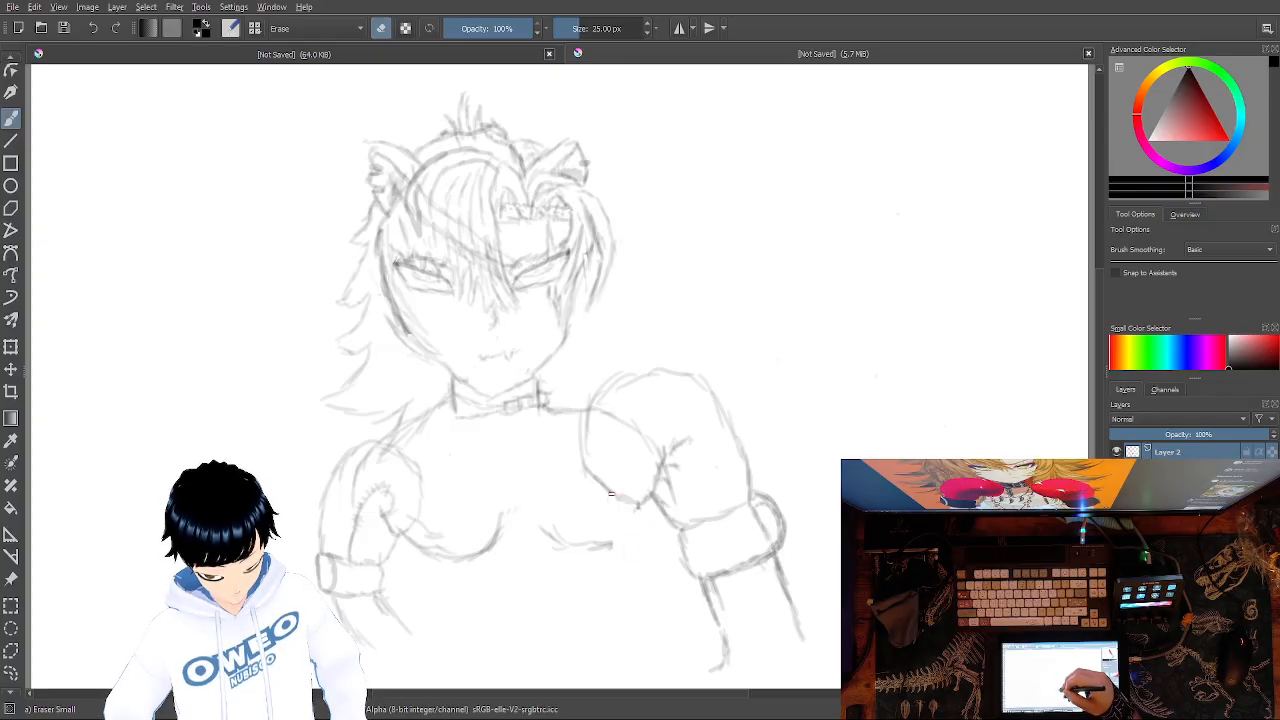
pyautogui.moveTo(606, 557)
pyautogui.mouseDown()
pyautogui.moveTo(557, 531)
pyautogui.moveTo(543, 540)
pyautogui.moveTo(499, 525)
pyautogui.mouseUp()
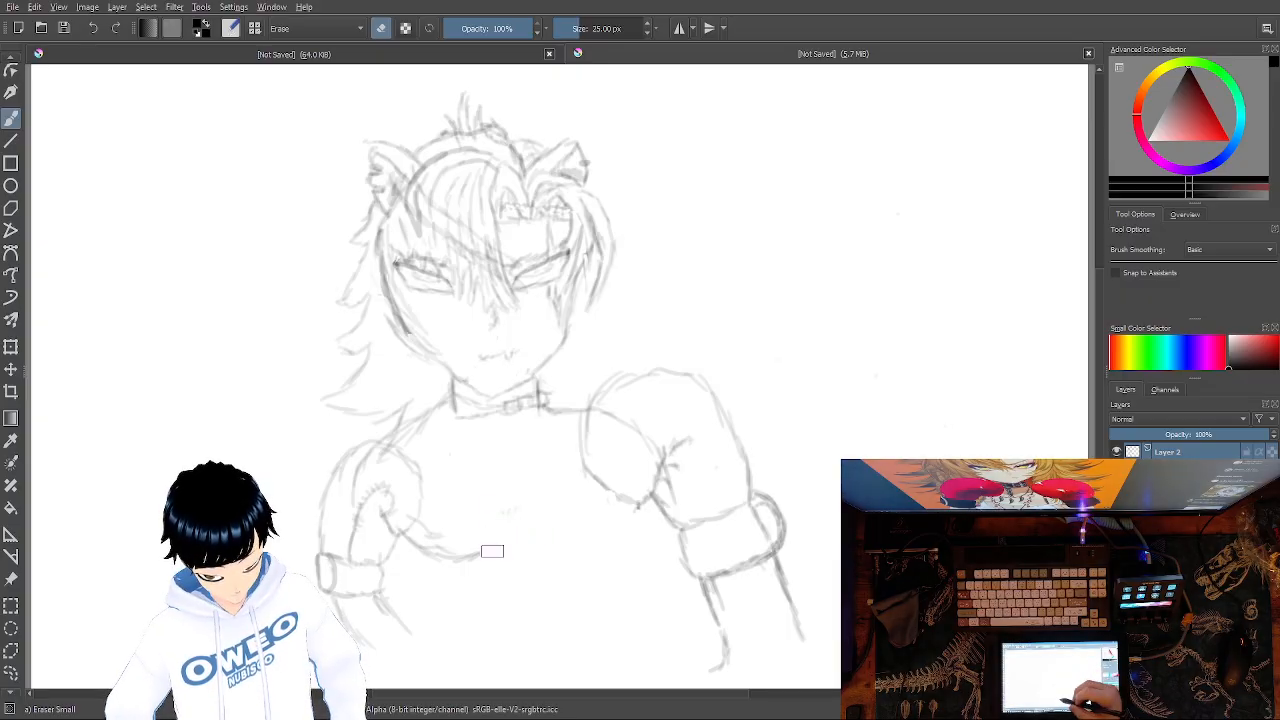
# Sketch the torso's side line below the right glove and short chest contour strokes with the 40 px Basic-5 brush.
pyautogui.rightClick(810, 478)
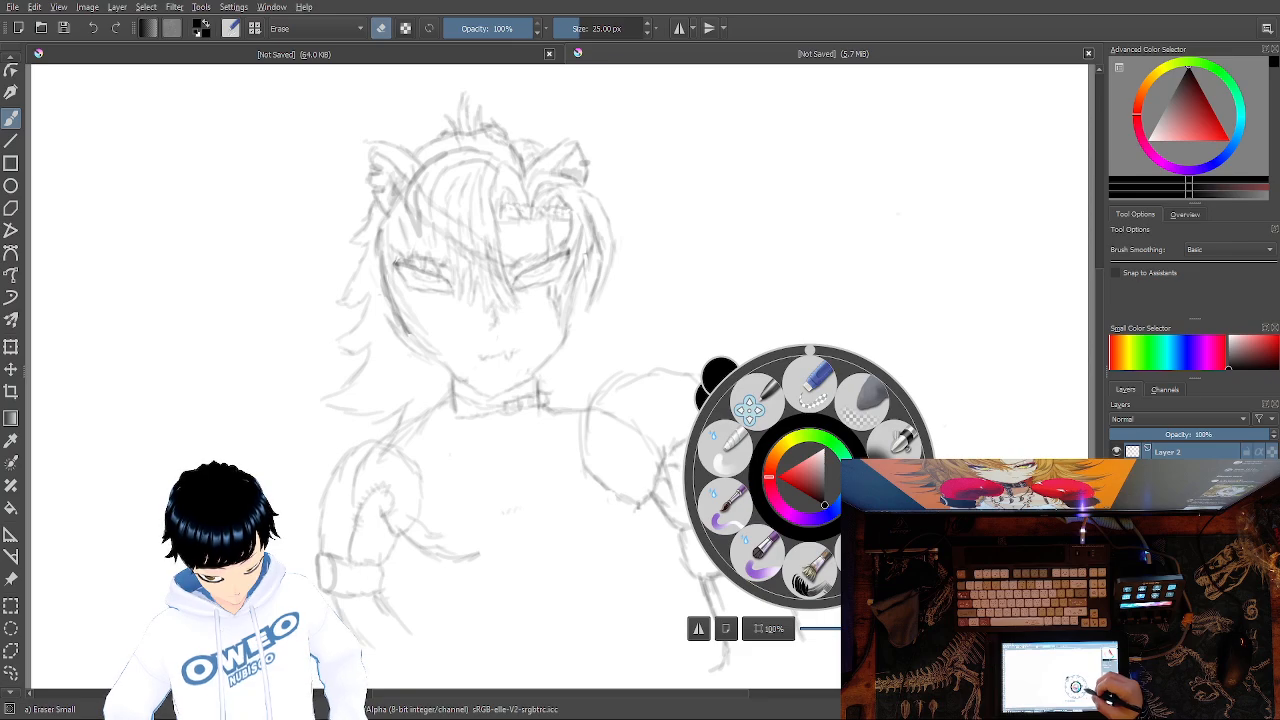
pyautogui.click(749, 410)
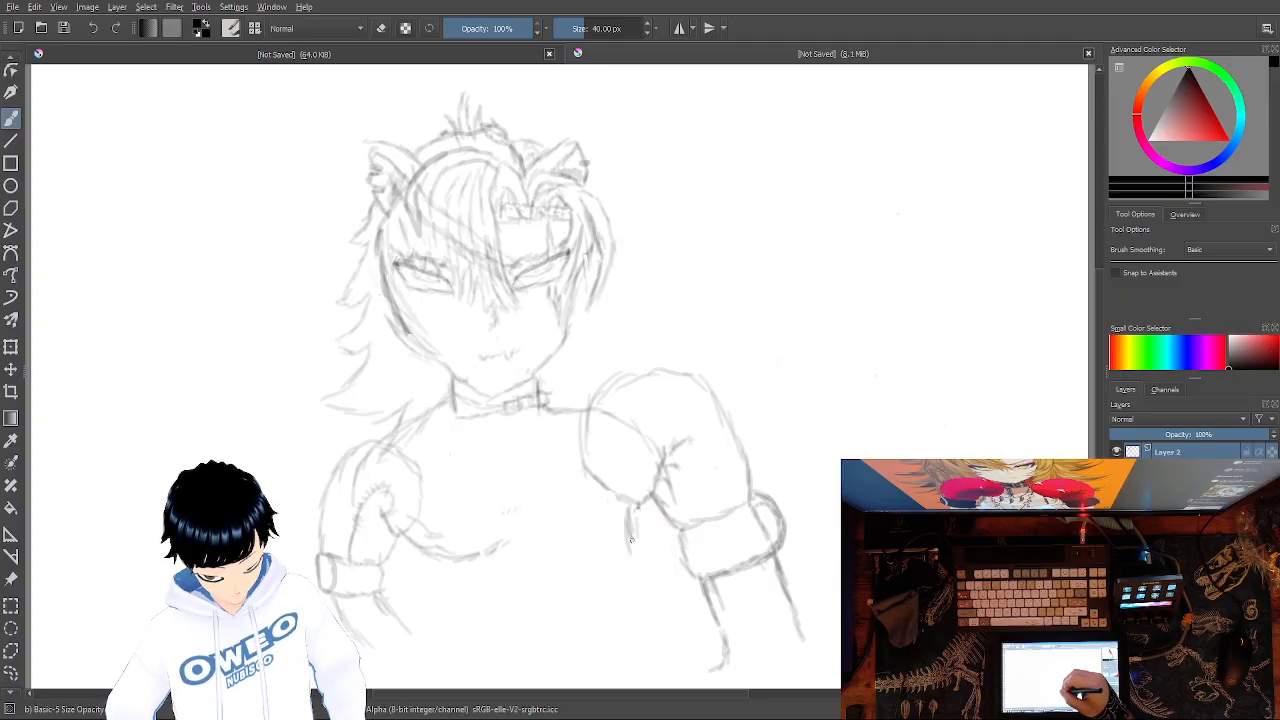
pyautogui.moveTo(631, 546); pyautogui.dragTo(608, 628)
pyautogui.moveTo(632, 544); pyautogui.dragTo(608, 658)
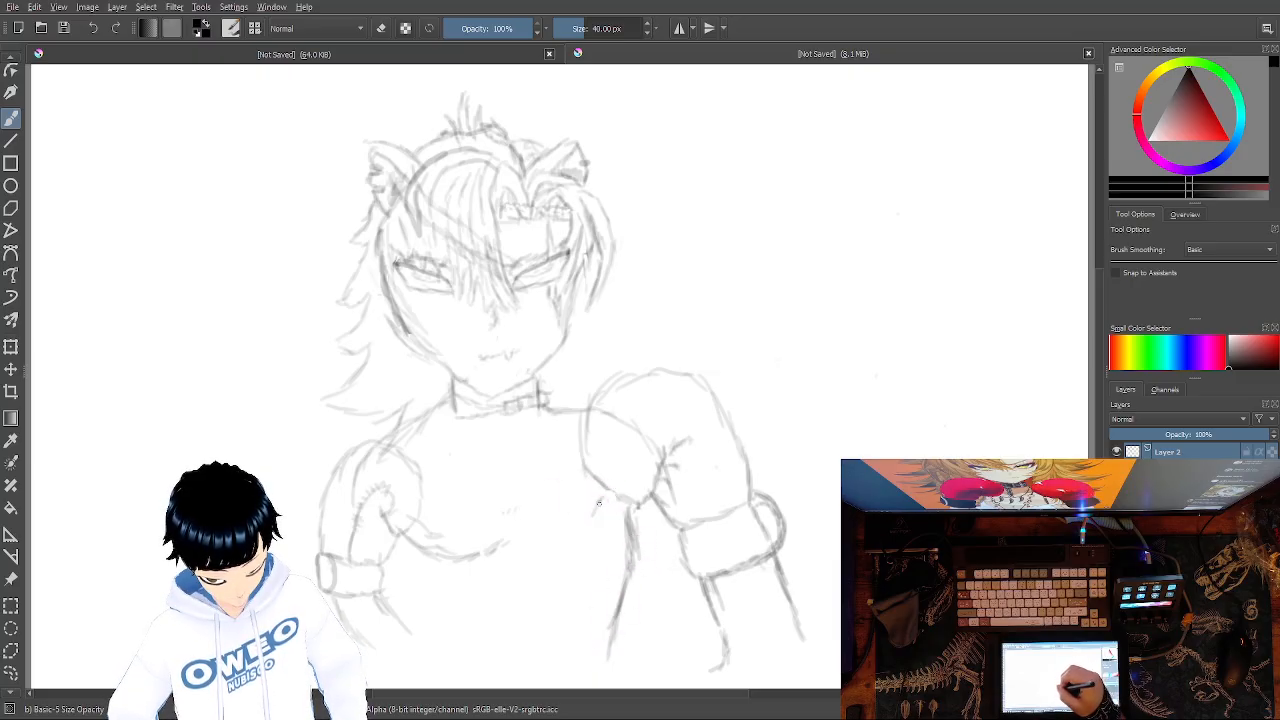
pyautogui.moveTo(593, 514)
pyautogui.mouseDown()
pyautogui.moveTo(518, 560)
pyautogui.moveTo(498, 524)
pyautogui.mouseUp()
# Erase the remaining left chest curve and its short inner stroke with the 25 px Eraser Small.
pyautogui.rightClick(519, 560)
pyautogui.rightClick(520, 420)
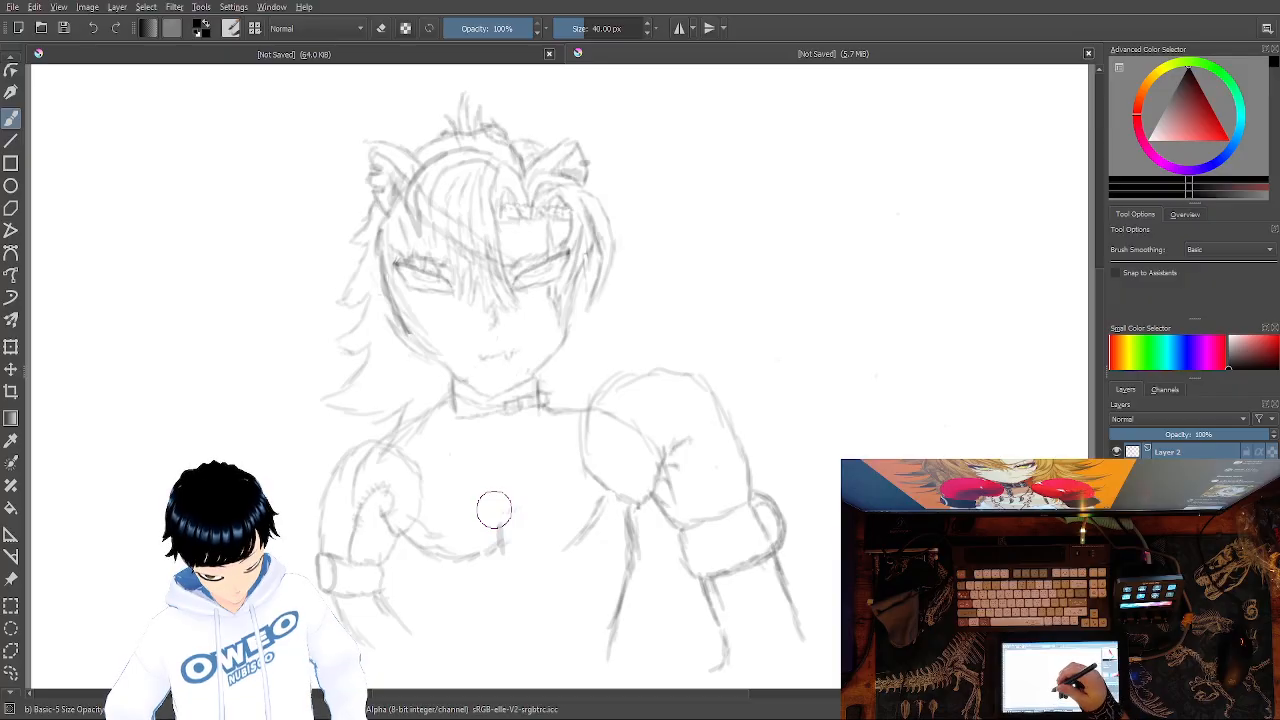
pyautogui.rightClick(530, 496)
pyautogui.click(539, 414)
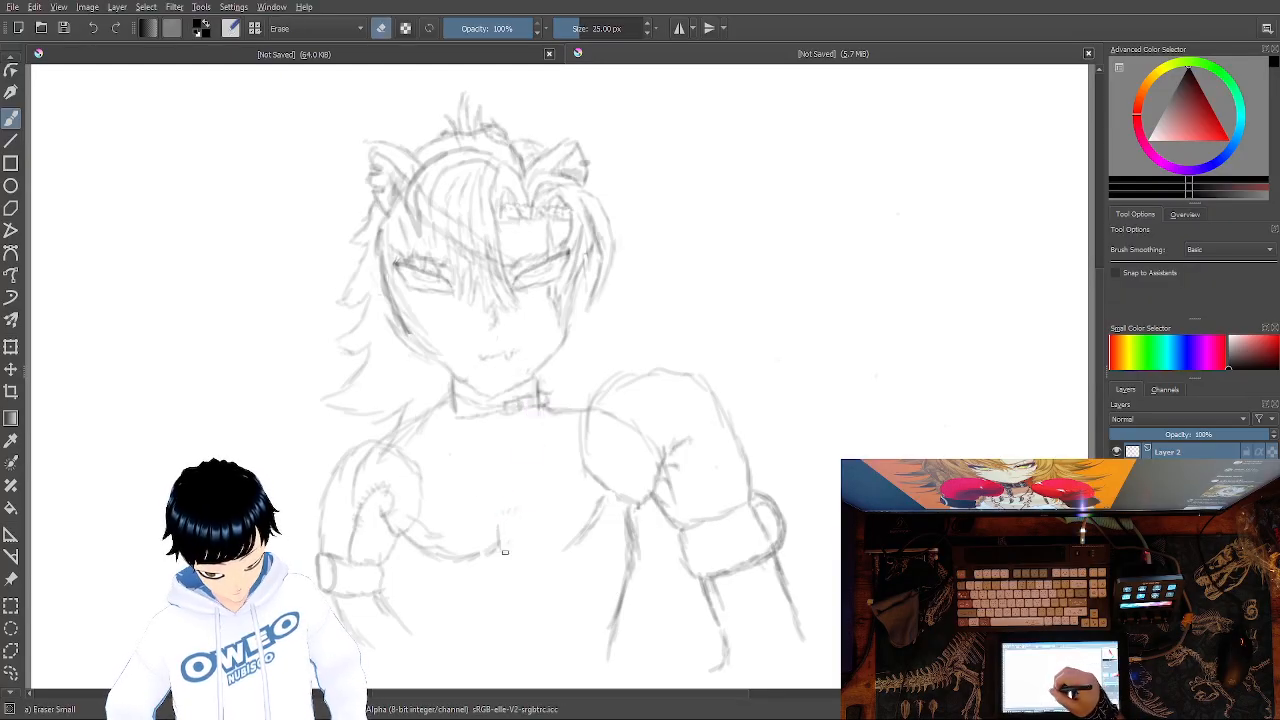
pyautogui.rightClick(431, 532)
pyautogui.click(465, 412)
pyautogui.rightClick(437, 505)
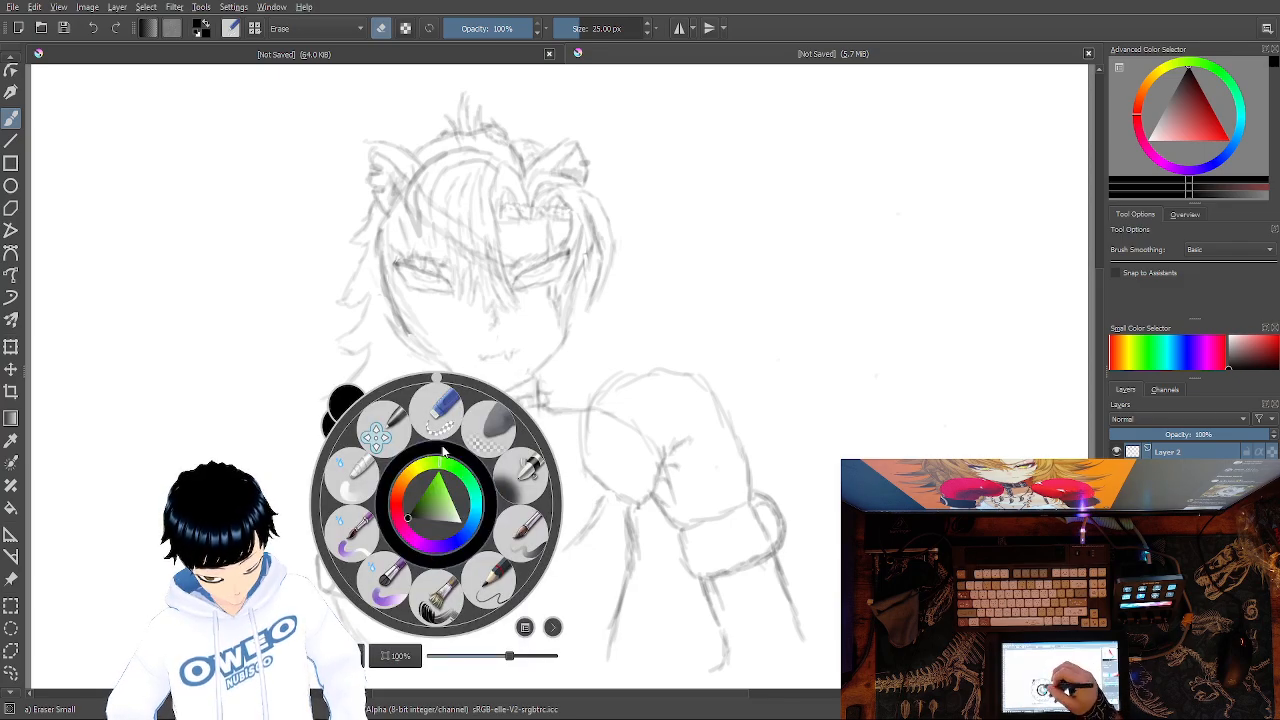
pyautogui.rightClick(440, 563)
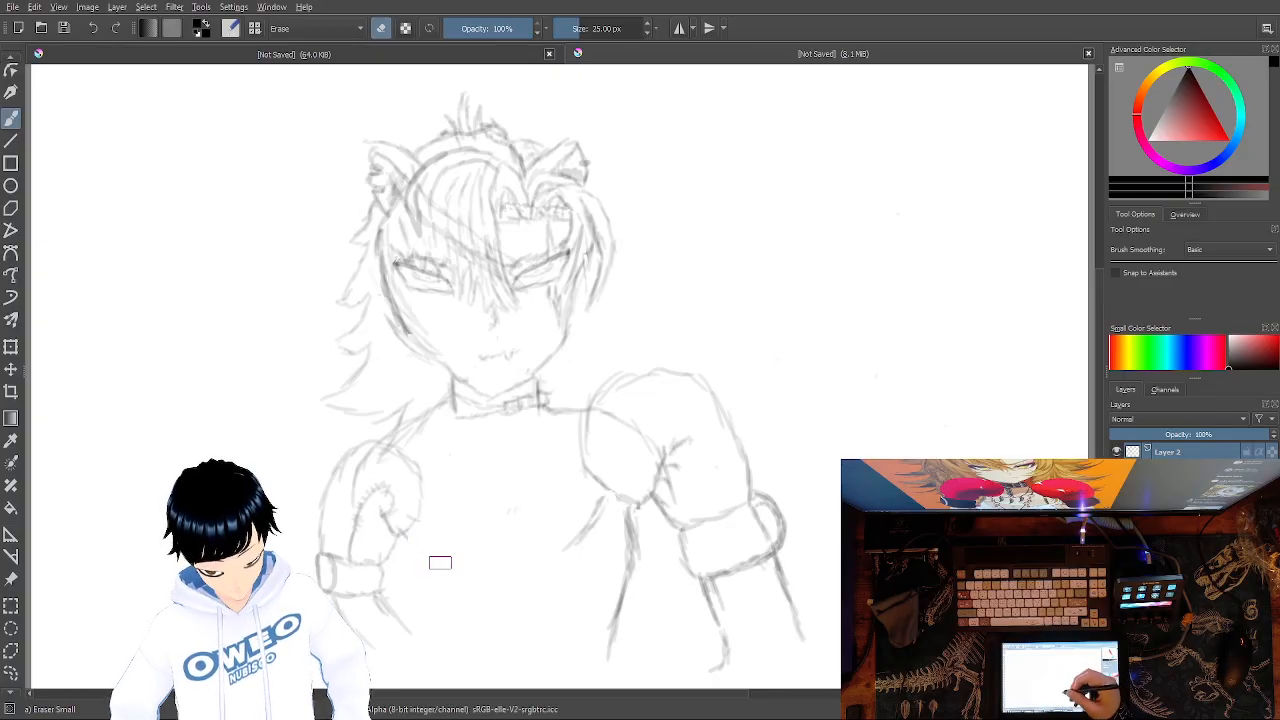
# Sketch the right forearm's inner line below the glove, a lower chest curve, and the contour toward the left glove with the 40 px Basic-5 brush.
pyautogui.rightClick(686, 418)
pyautogui.click(755, 447)
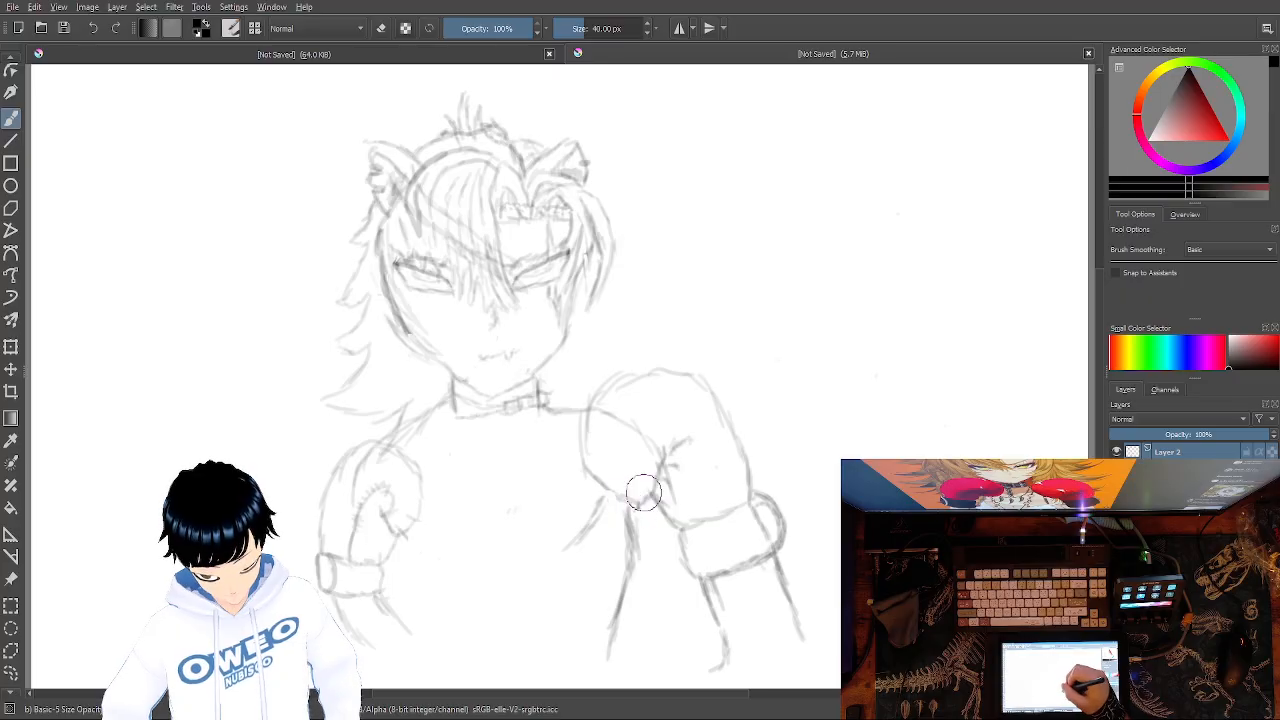
pyautogui.moveTo(638, 535)
pyautogui.mouseDown()
pyautogui.moveTo(633, 521)
pyautogui.moveTo(728, 664)
pyautogui.mouseUp()
pyautogui.moveTo(652, 545); pyautogui.dragTo(722, 668)
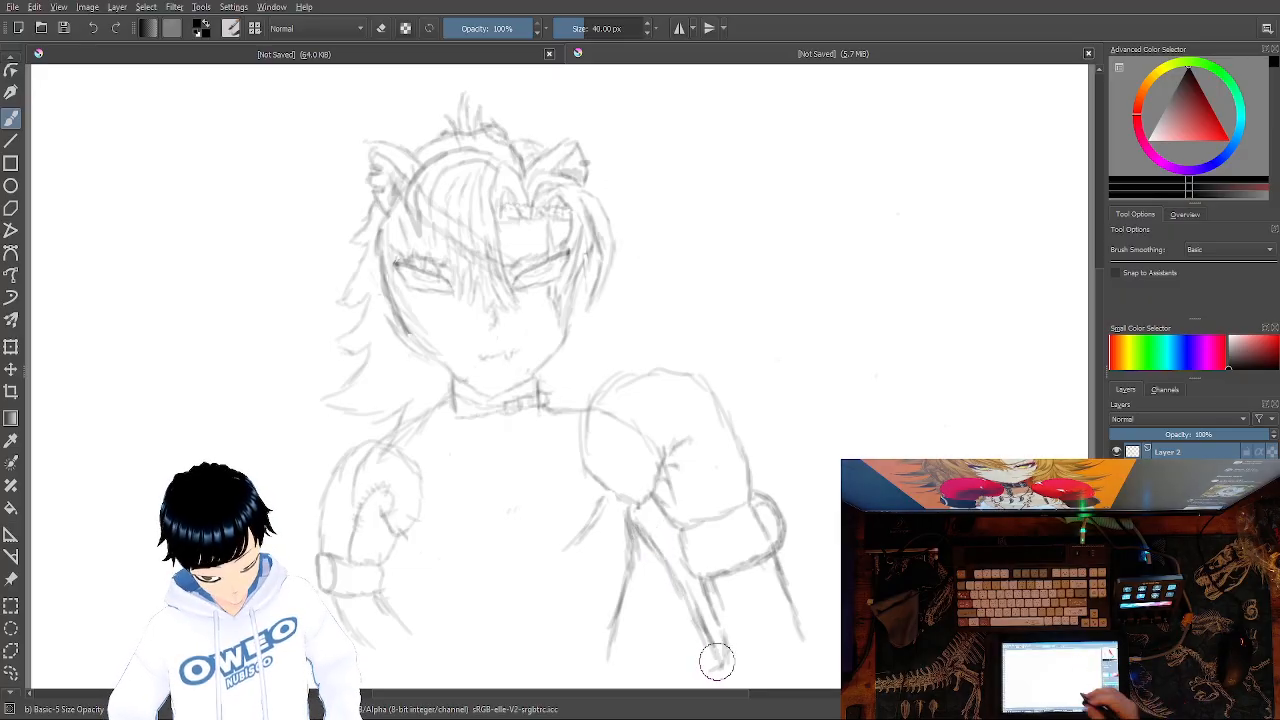
pyautogui.moveTo(547, 550); pyautogui.dragTo(562, 545)
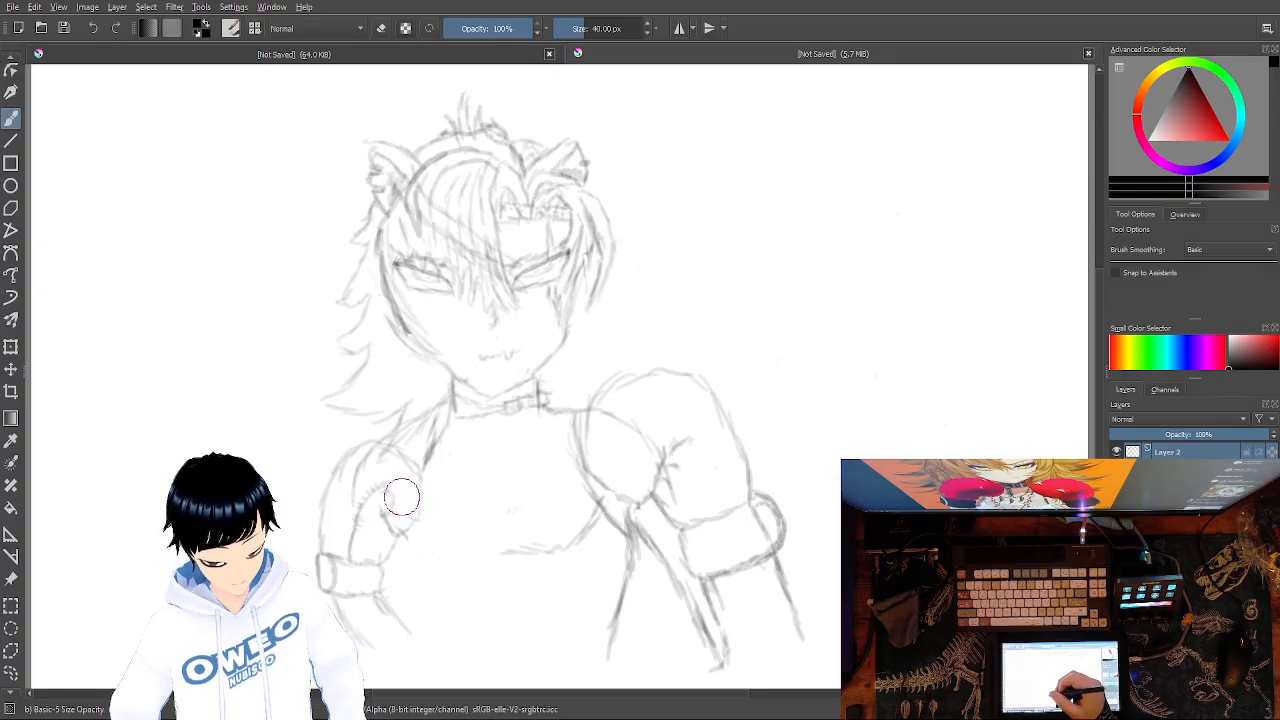
pyautogui.moveTo(401, 497); pyautogui.dragTo(388, 528)
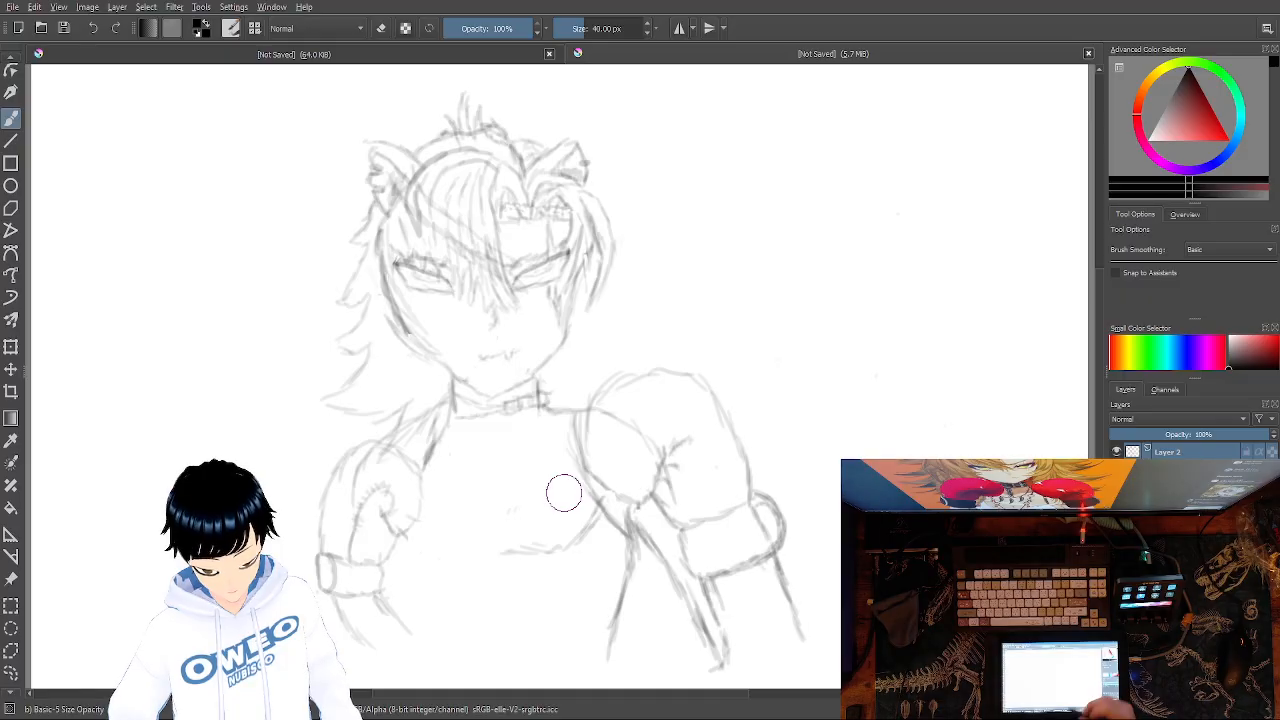
# Replace the chest curve with lower curves under both gloves and add spiky hair locks beside the right jaw, using Eraser Small and Basic-5.
pyautogui.rightClick(880, 280)
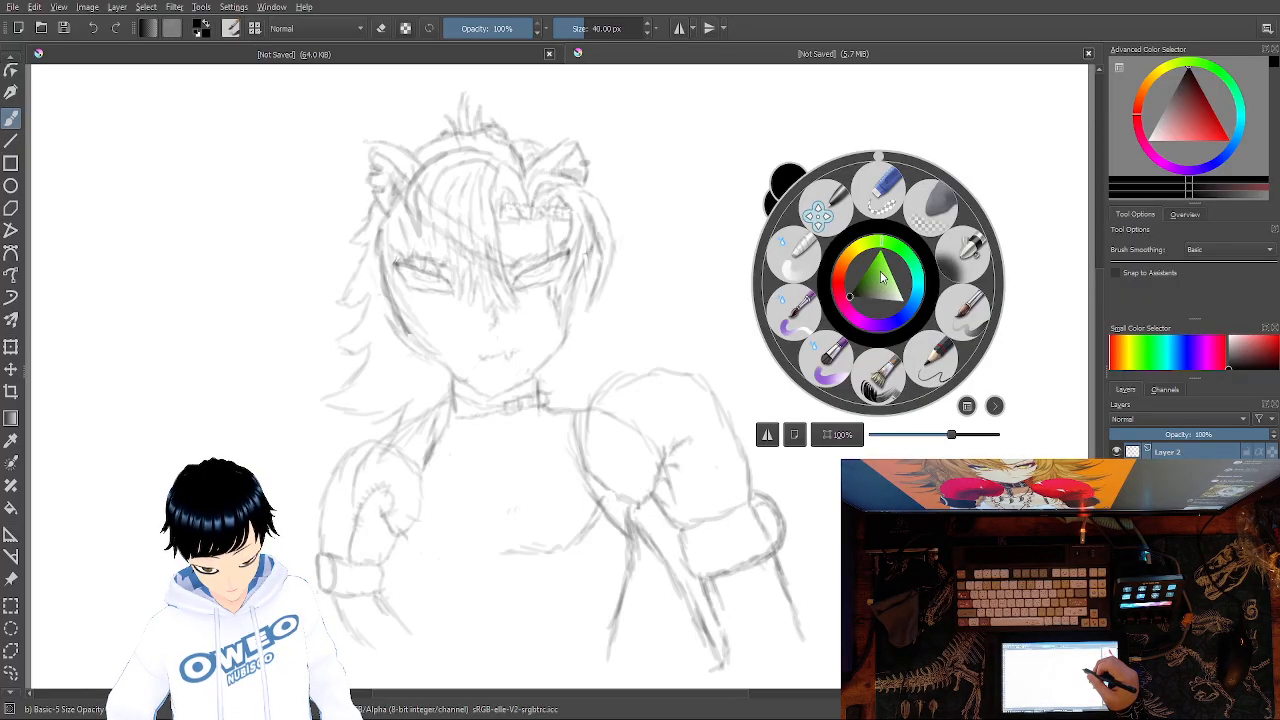
pyautogui.click(889, 200)
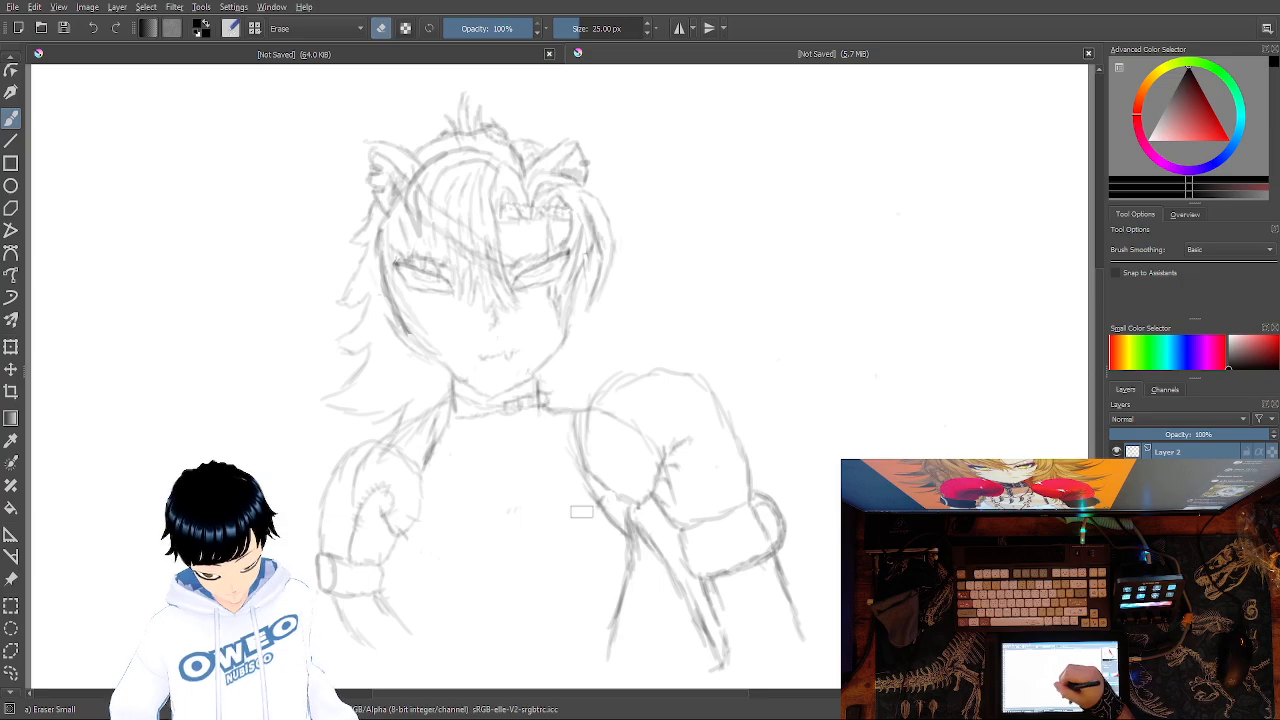
pyautogui.rightClick(884, 355)
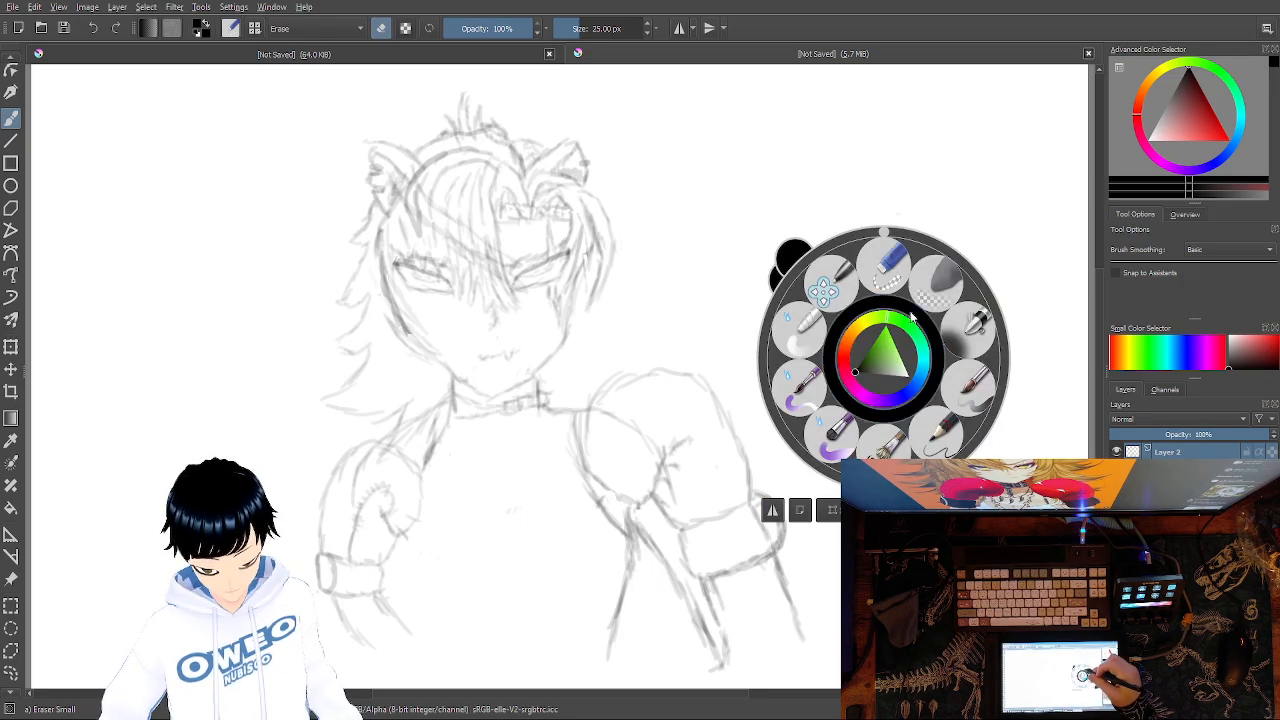
pyautogui.click(975, 400)
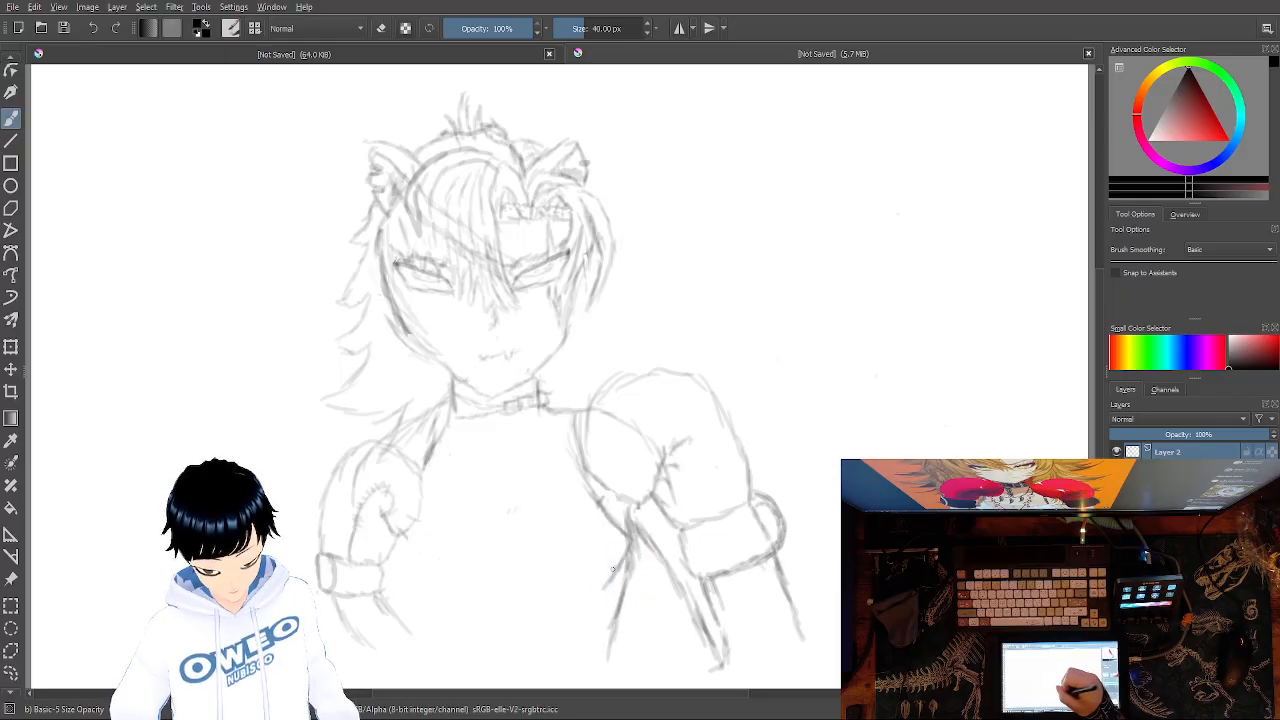
pyautogui.moveTo(588, 590); pyautogui.dragTo(534, 590)
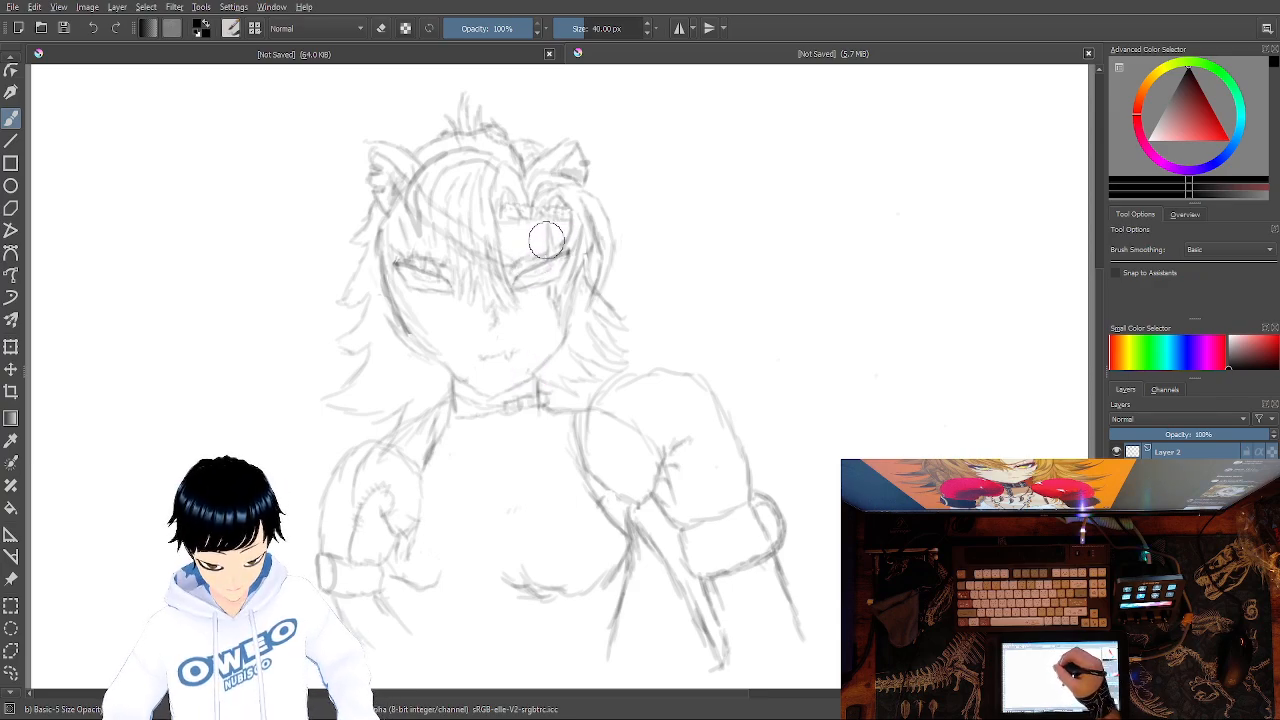
# Trim the outer end of the right eye's lid line with the 25 px Eraser Small and return to the 40 px Basic-5 brush.
pyautogui.rightClick(822, 260)
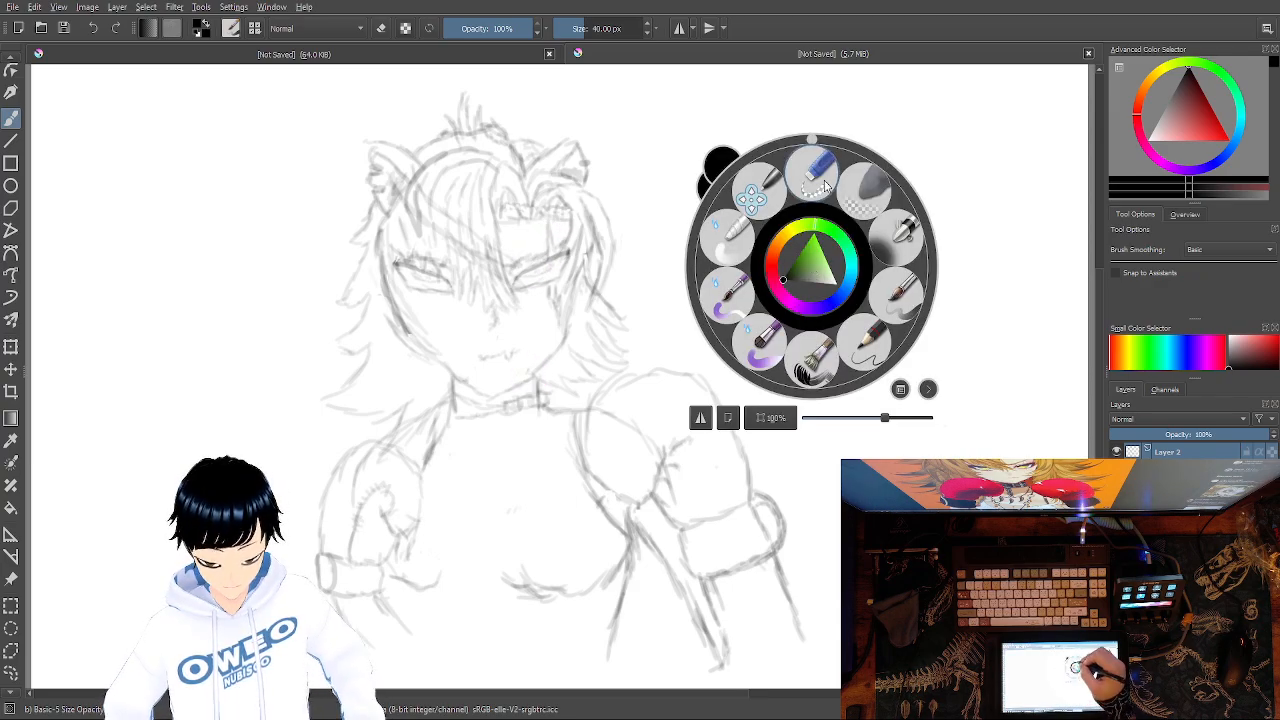
pyautogui.click(799, 177)
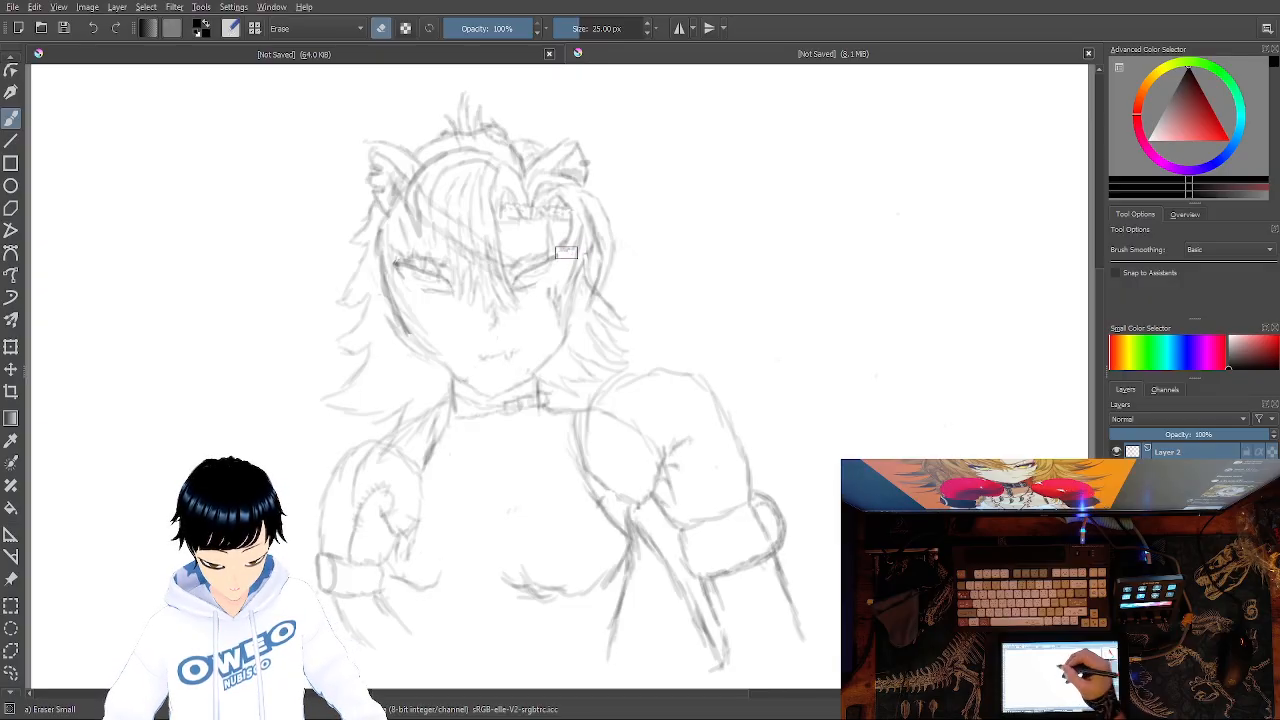
pyautogui.rightClick(774, 414)
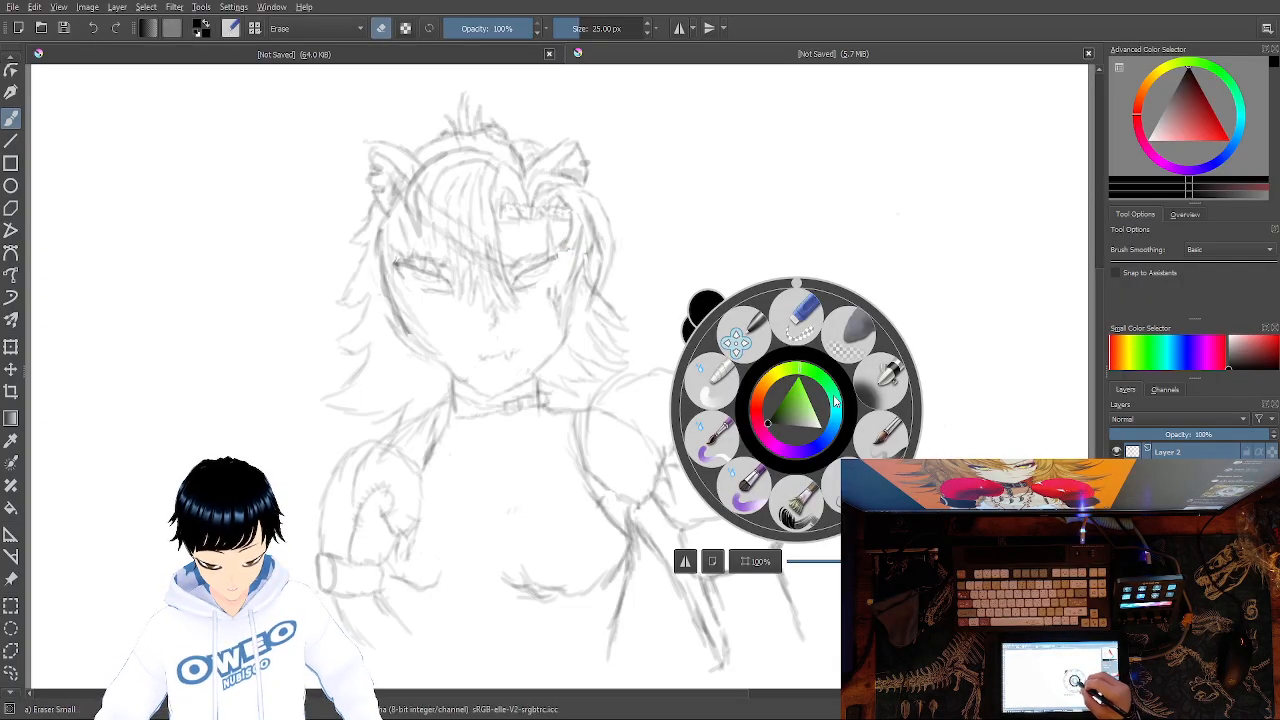
pyautogui.click(875, 438)
pyautogui.rightClick(898, 431)
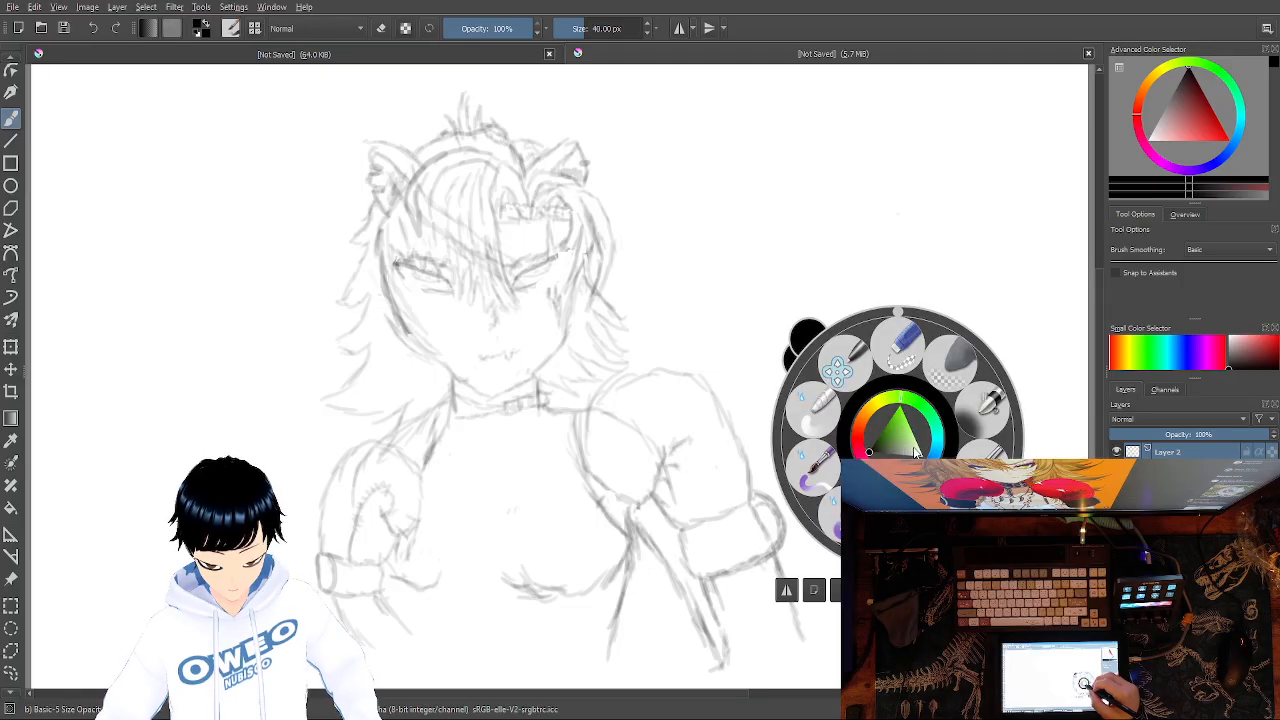
pyautogui.click(985, 450)
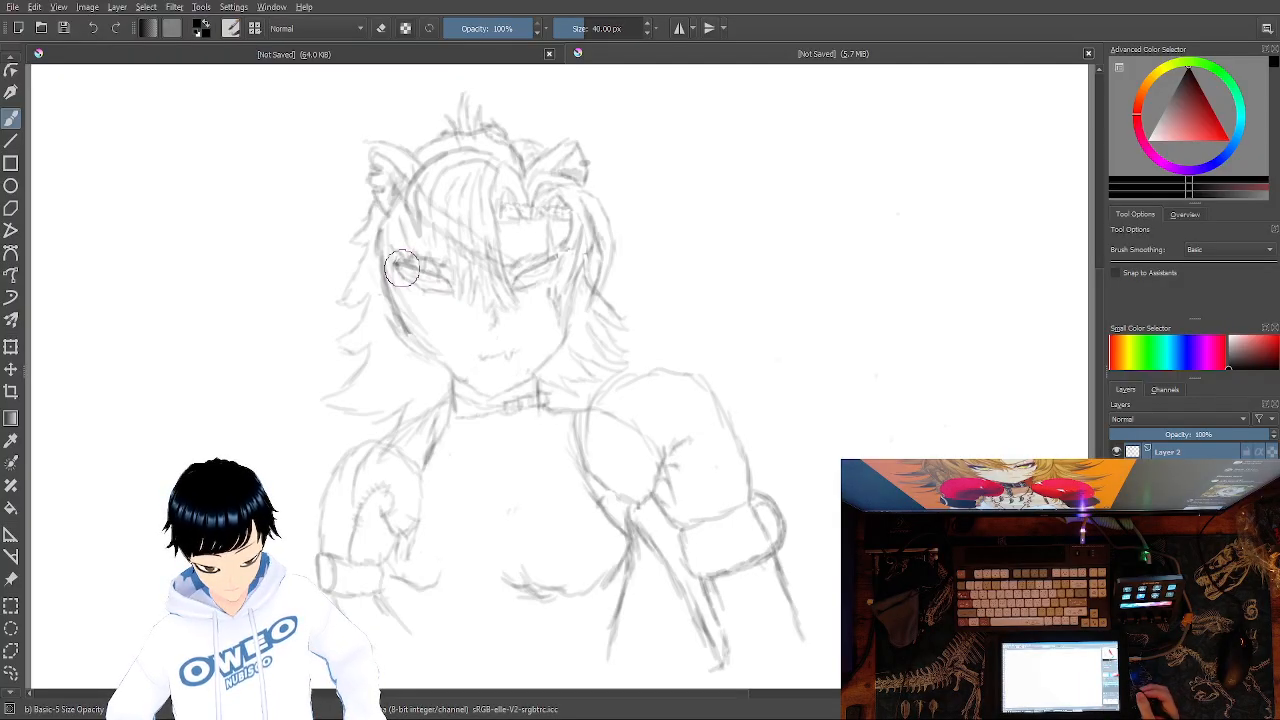
# Select the left eye with a freehand outline and move it slightly toward the nose.
pyautogui.rightClick(835, 336)
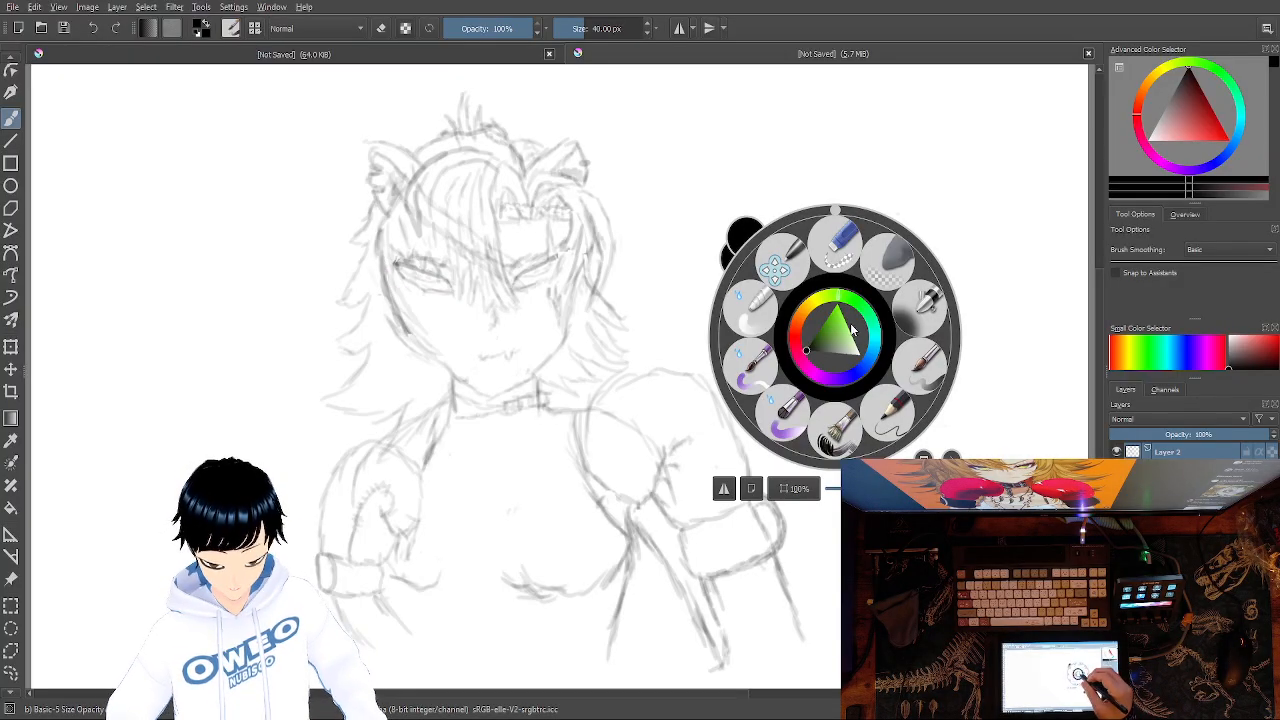
pyautogui.click(10, 672)
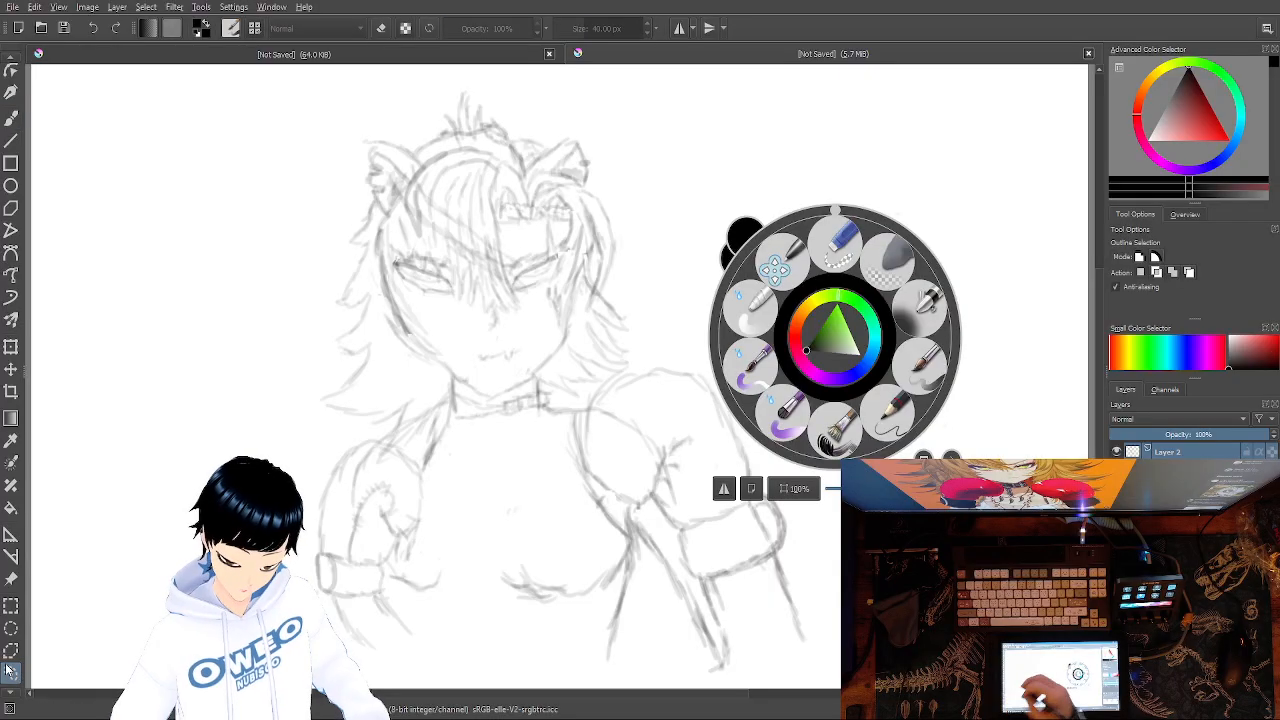
pyautogui.click(418, 297)
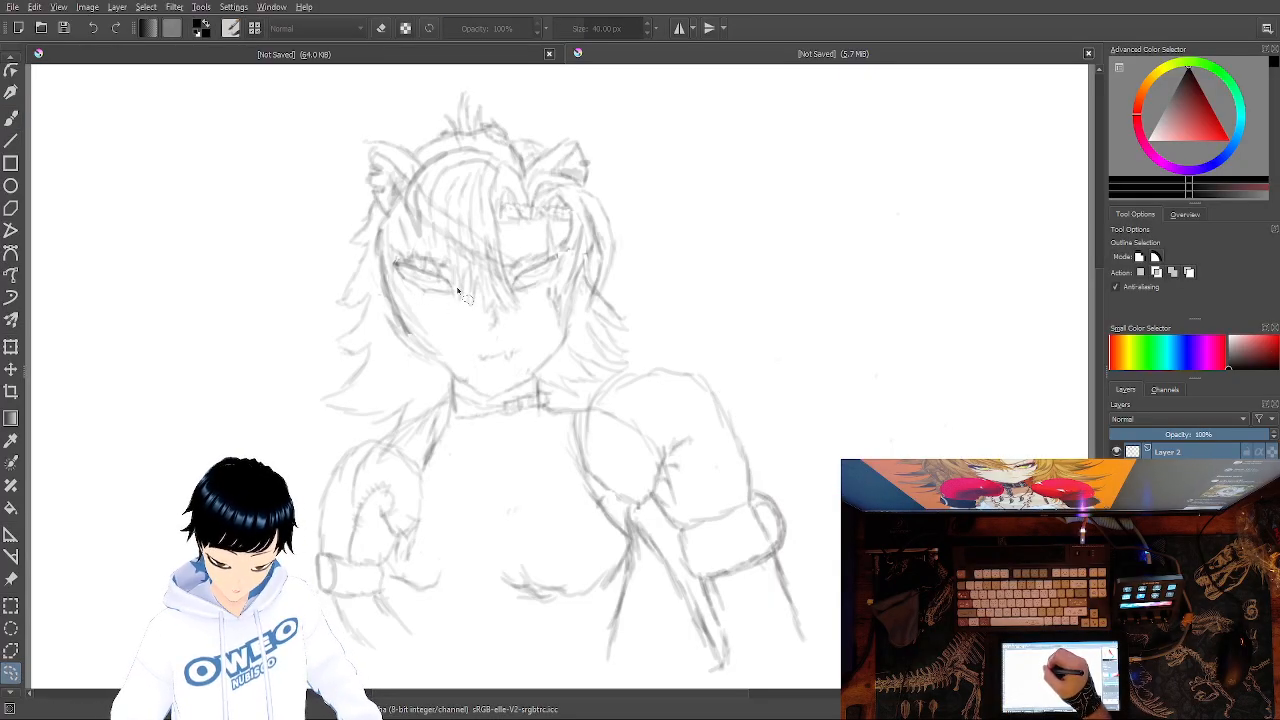
pyautogui.moveTo(431, 303); pyautogui.dragTo(450, 305)
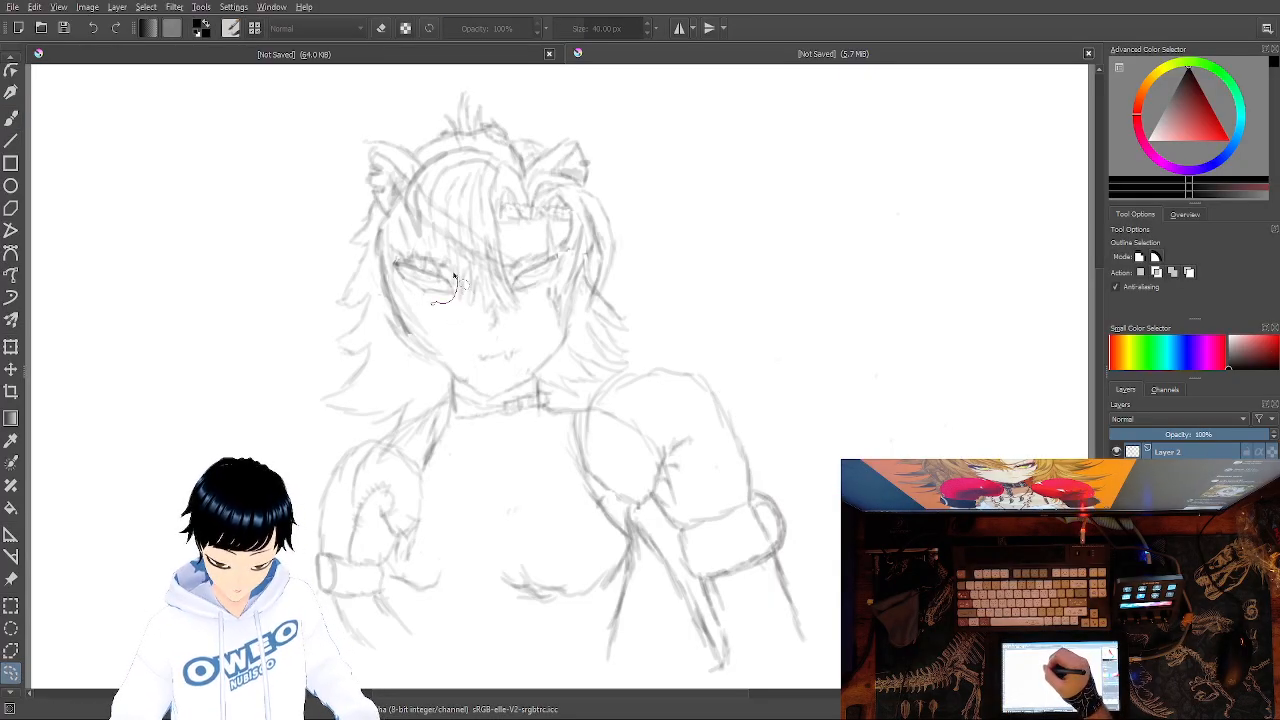
pyautogui.moveTo(411, 266)
pyautogui.mouseDown()
pyautogui.moveTo(400, 288)
pyautogui.moveTo(440, 302)
pyautogui.mouseUp()
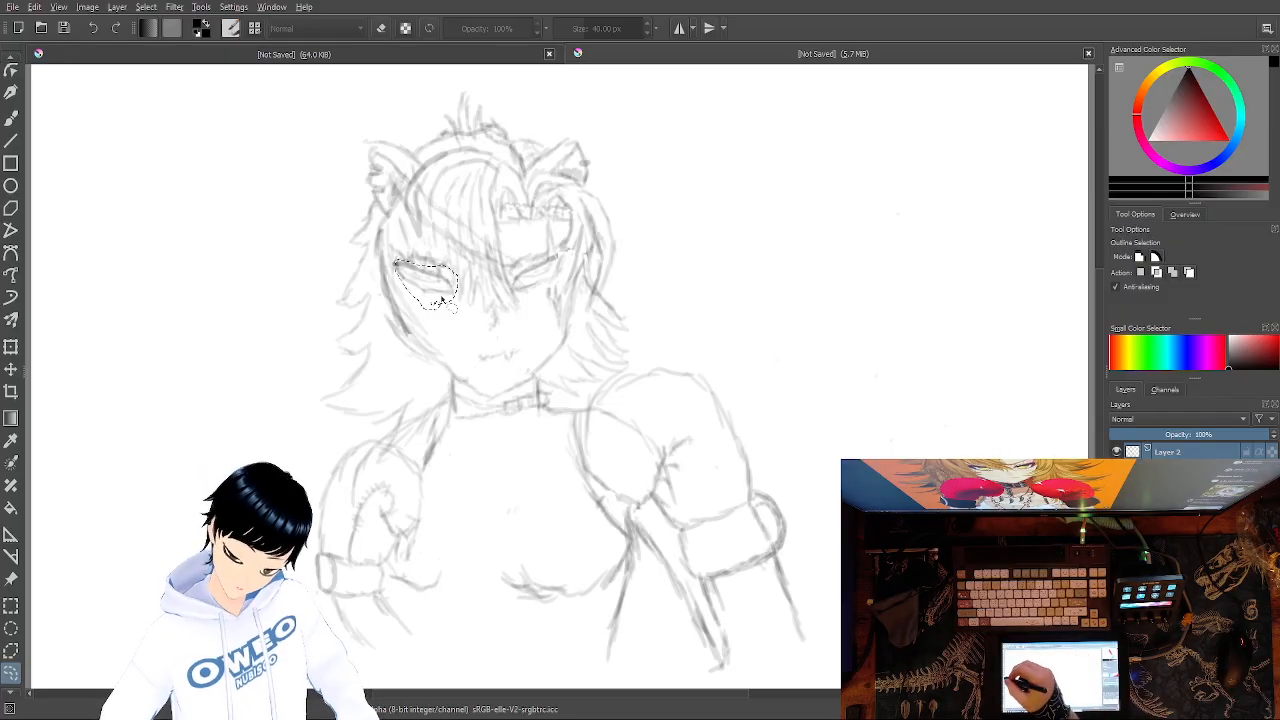
pyautogui.click(8, 390)
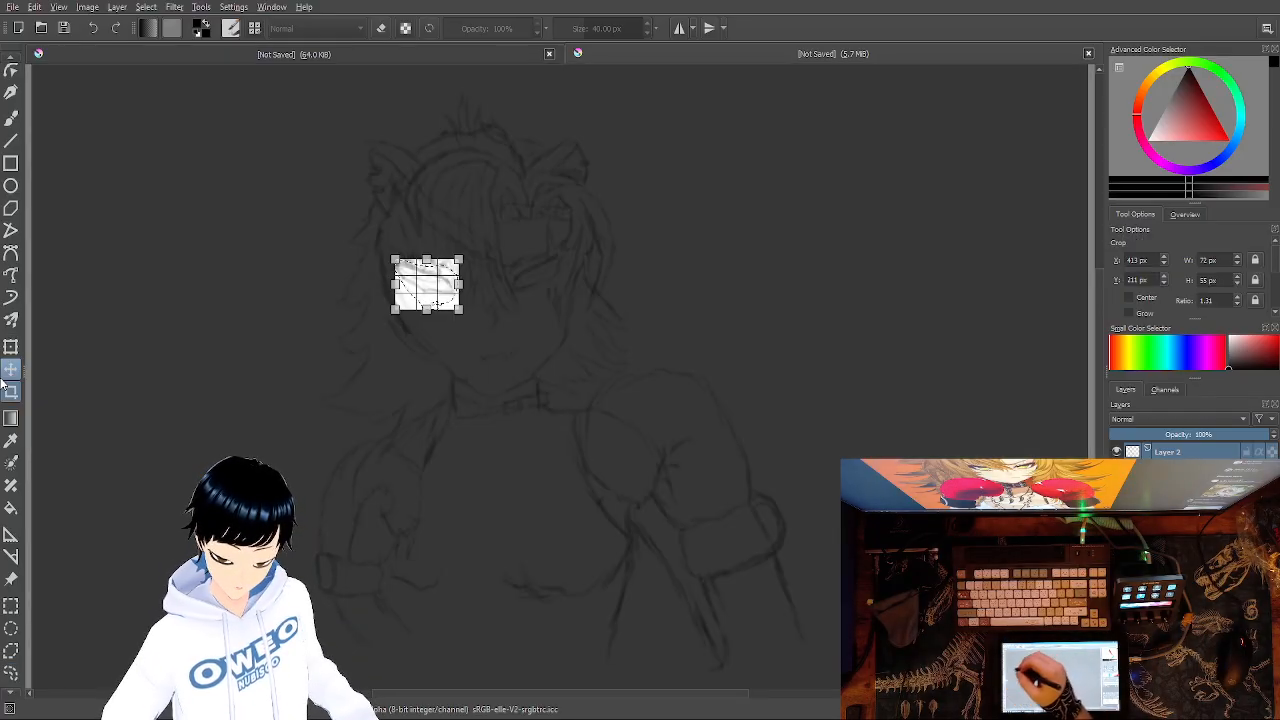
pyautogui.click(9, 371)
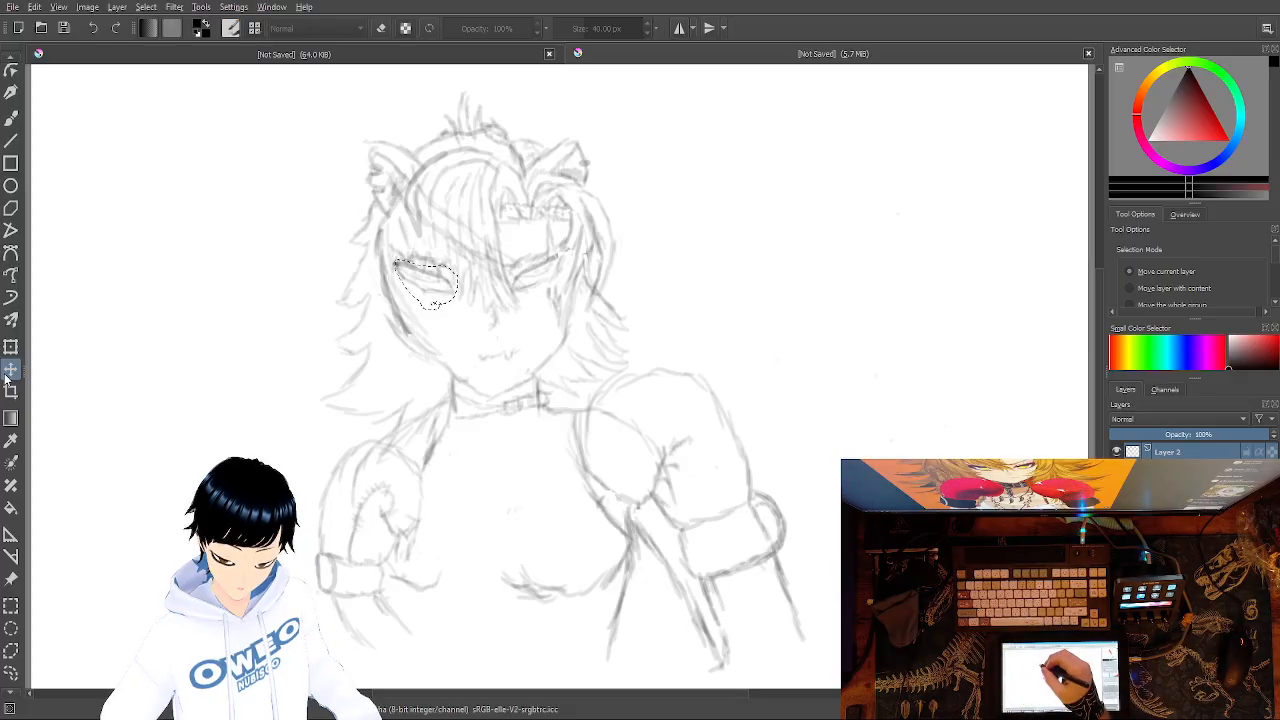
pyautogui.moveTo(430, 280); pyautogui.dragTo(445, 286)
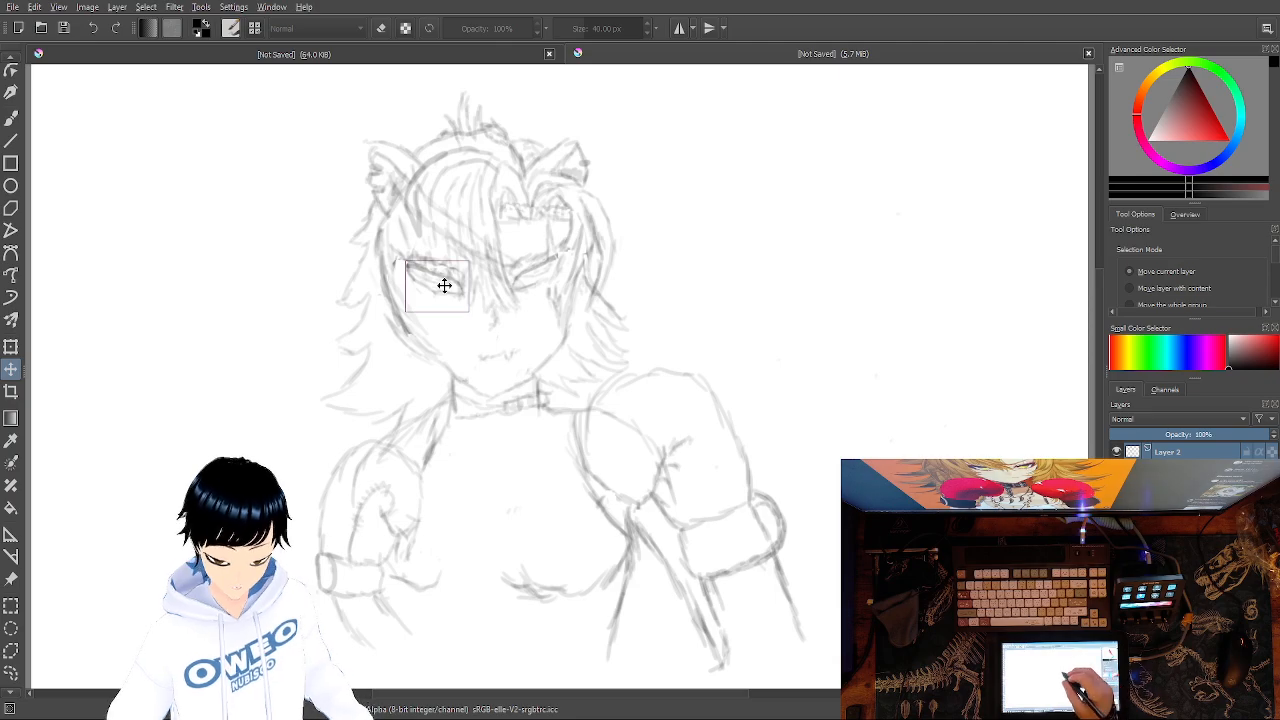
pyautogui.moveTo(4, 98); pyautogui.dragTo(4, 142)
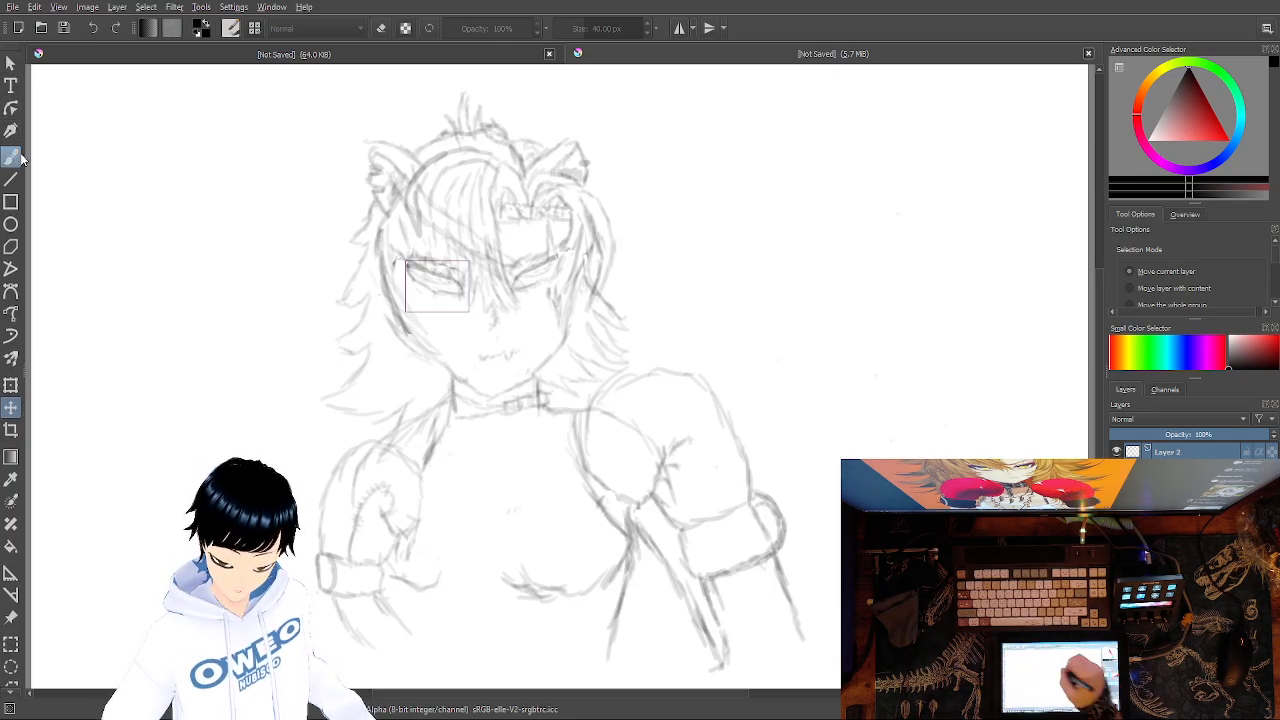
pyautogui.moveTo(775, 276)
pyautogui.mouseDown()
pyautogui.moveTo(792, 268)
pyautogui.moveTo(778, 274)
pyautogui.mouseUp()
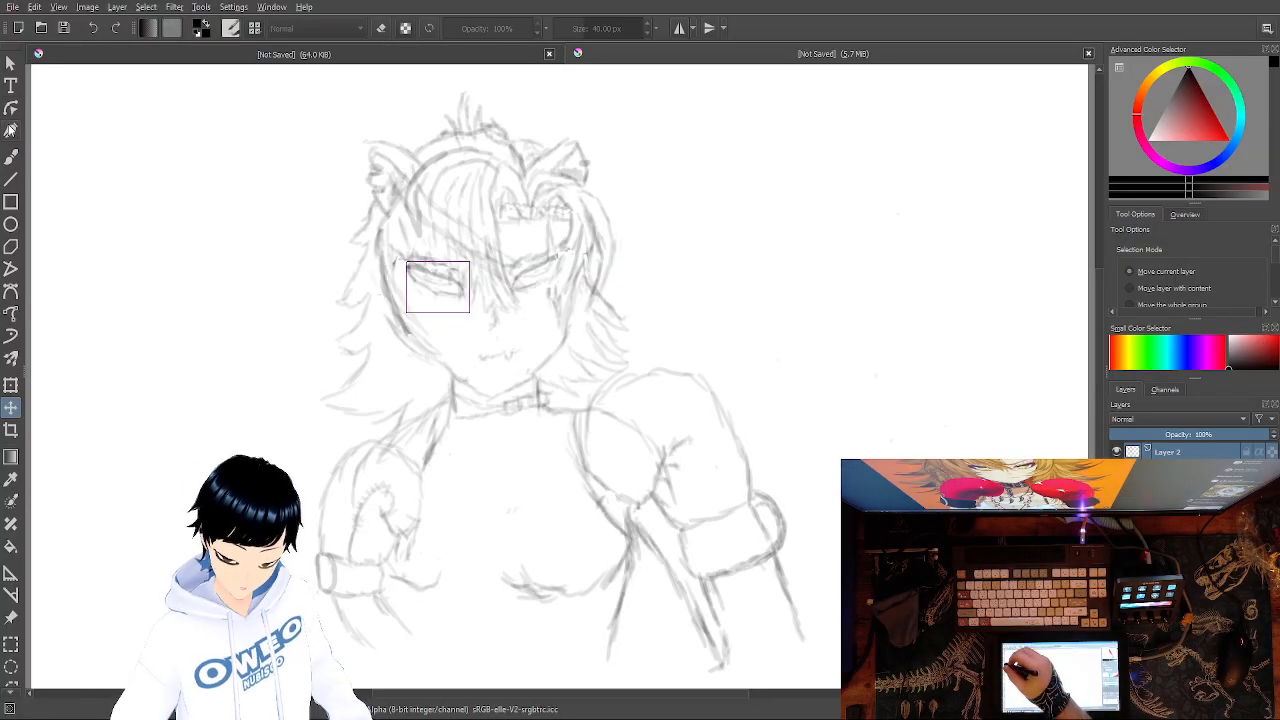
# Clear the selection around the left eye and return to the freehand brush.
pyautogui.click(11, 157)
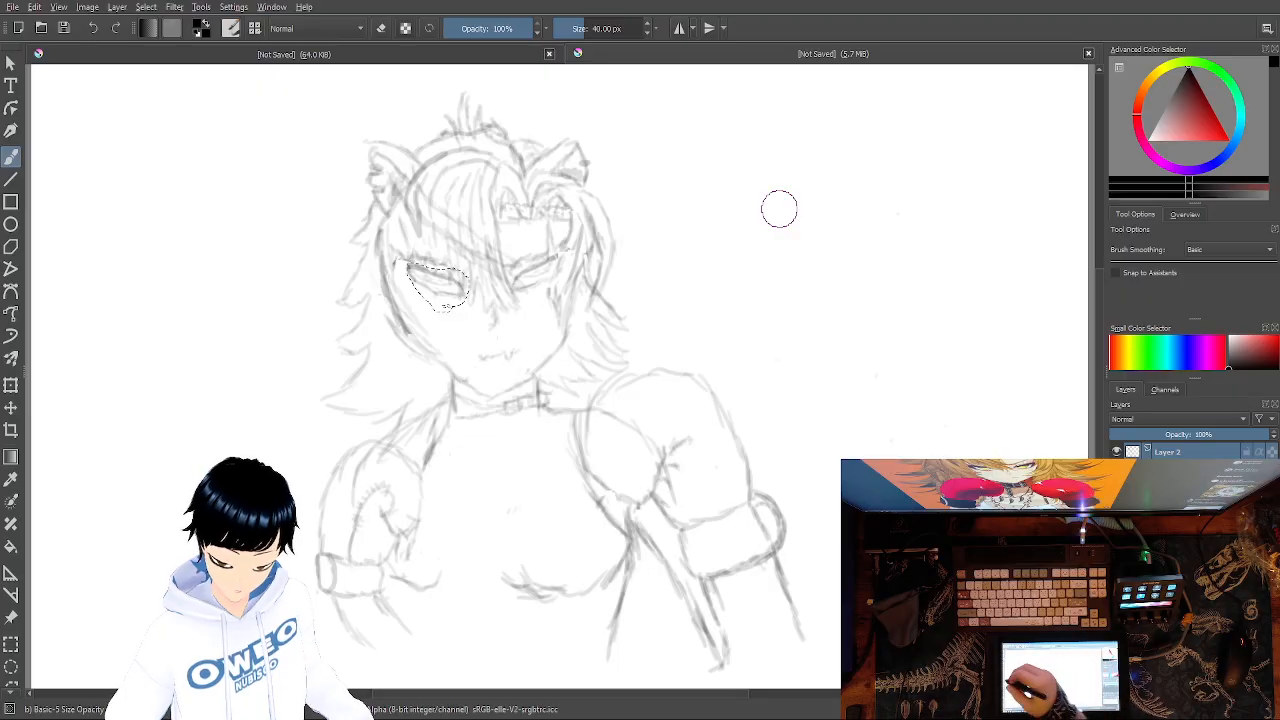
pyautogui.scroll(-1, 12, 678)
pyautogui.click(11, 663)
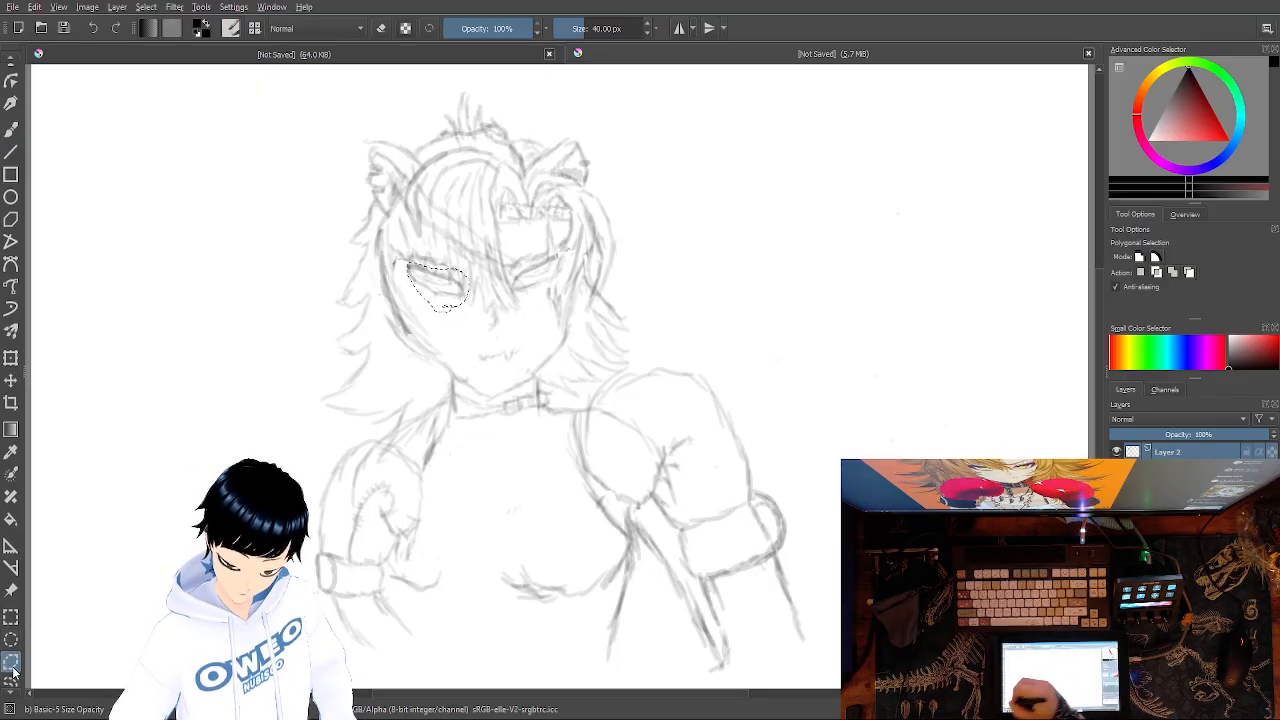
pyautogui.click(12, 124)
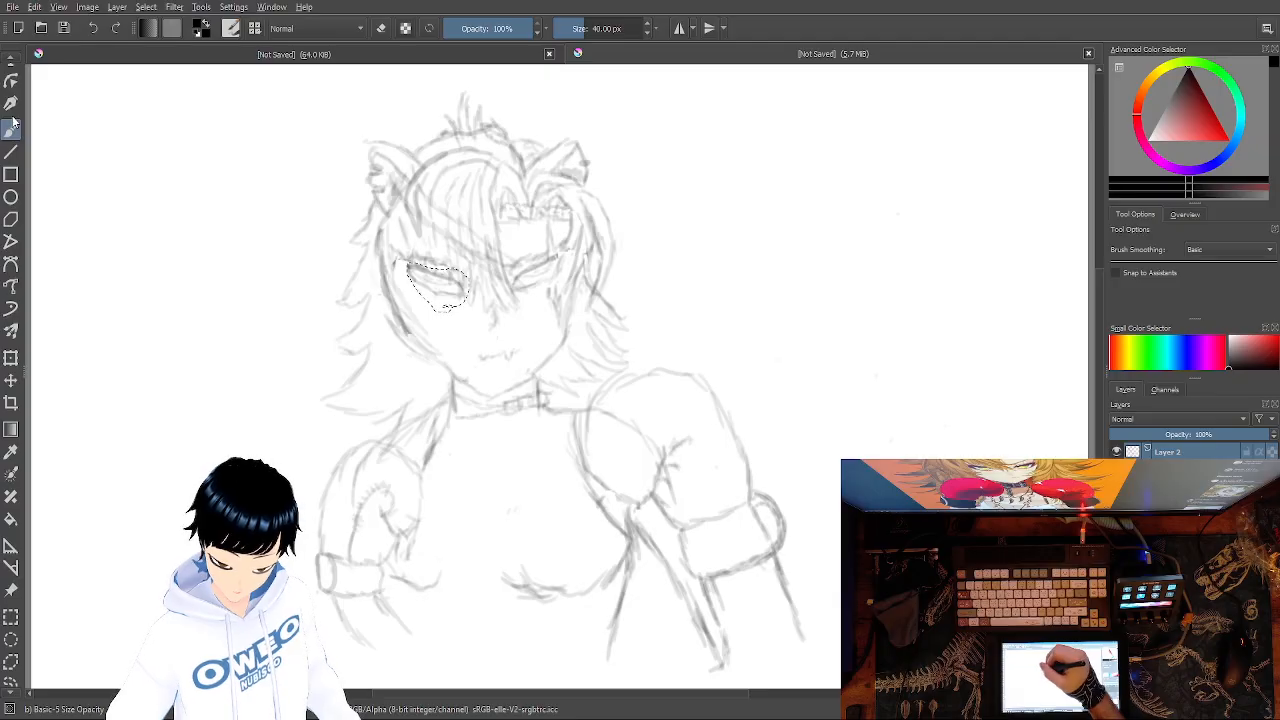
pyautogui.click(10, 683)
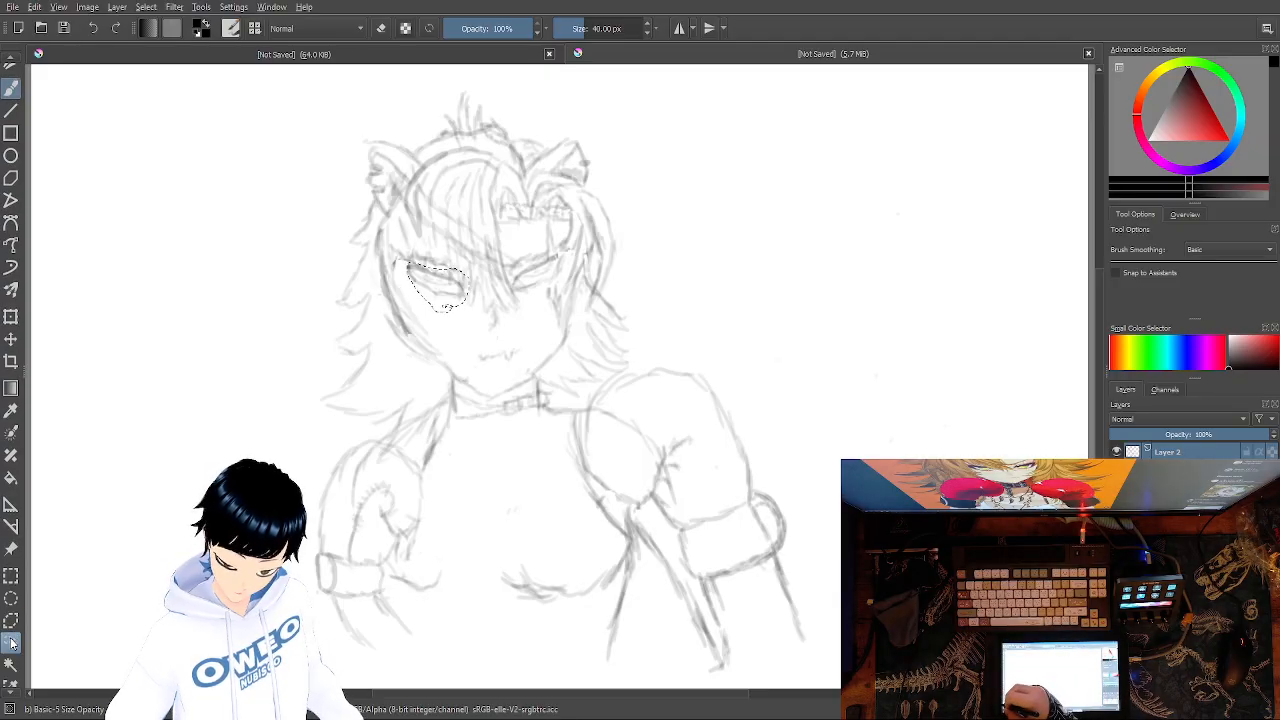
pyautogui.hotkey('ctrl', 'shift', 'a')
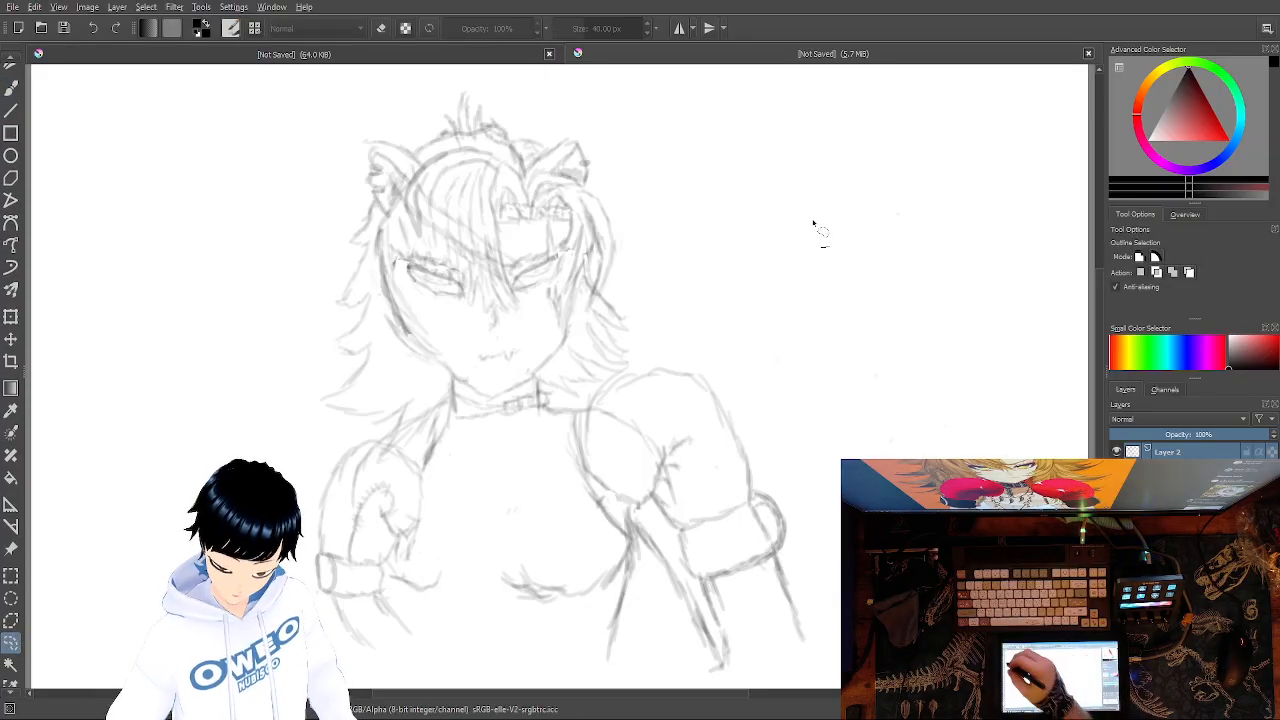
pyautogui.click(8, 92)
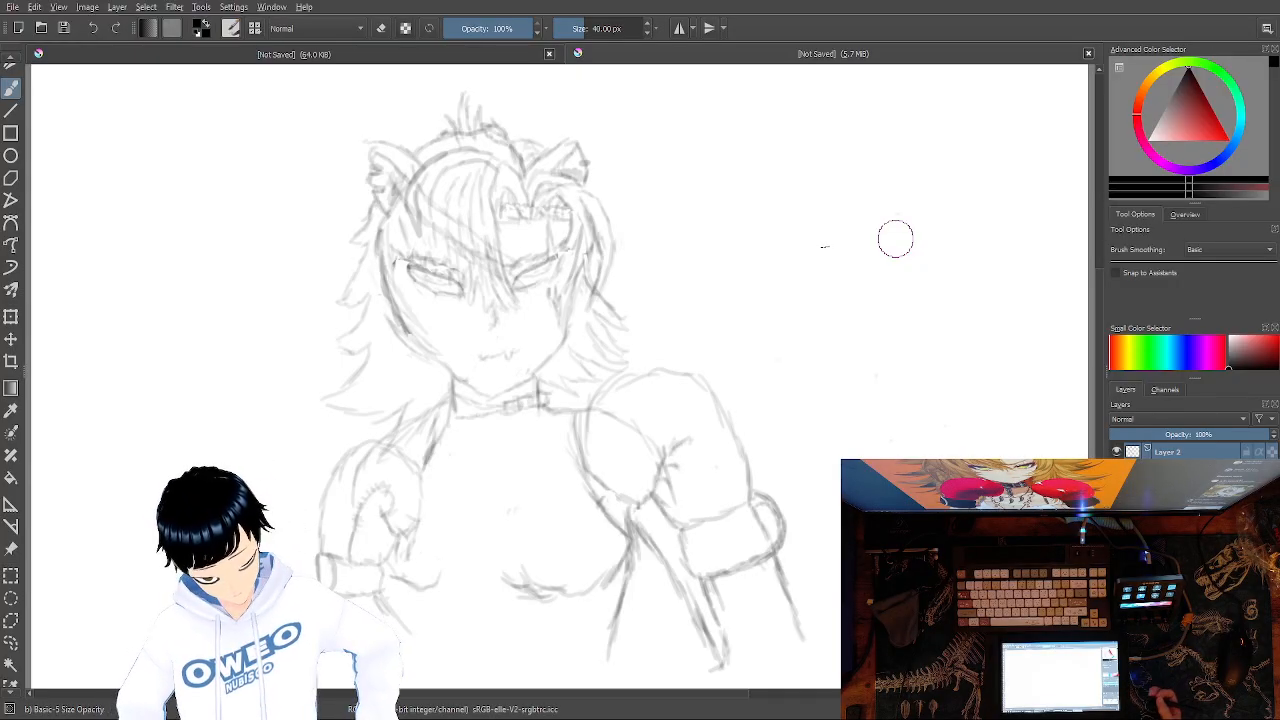
# Erase the small stray mark in the empty area beside the head with the 25 px Eraser Small.
pyautogui.rightClick(895, 238)
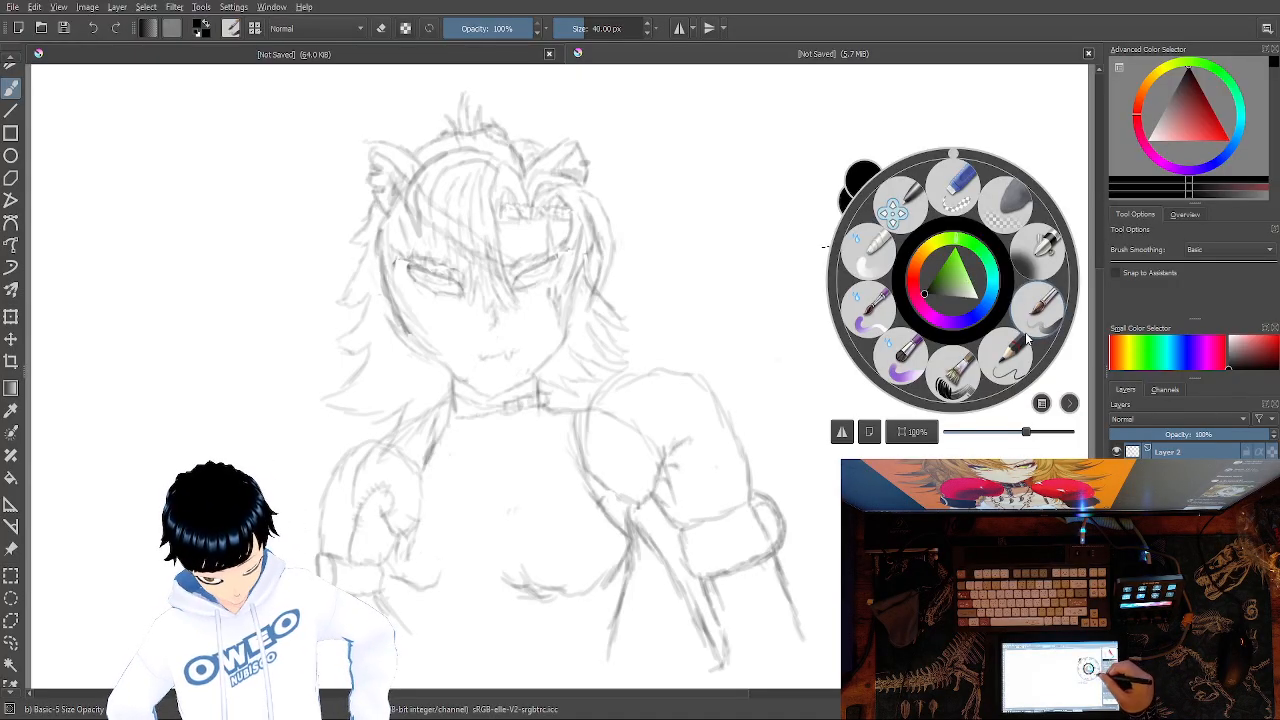
pyautogui.click(1052, 314)
pyautogui.rightClick(930, 305)
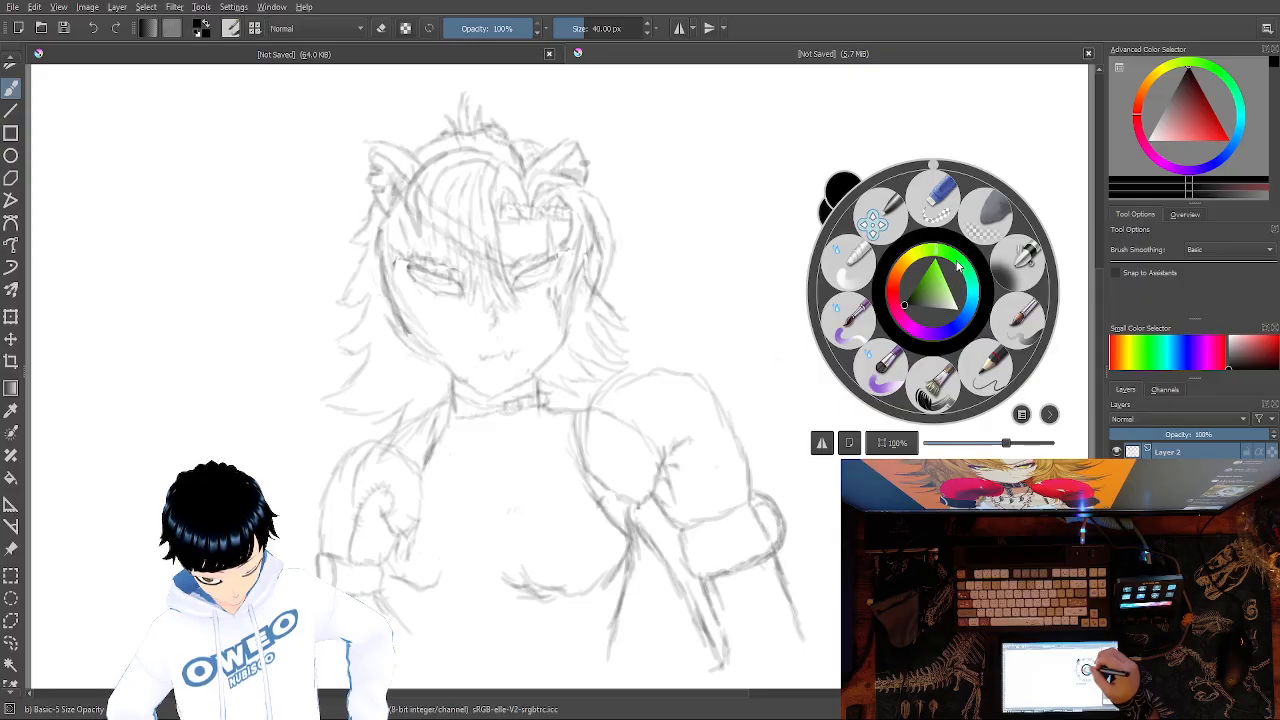
pyautogui.click(937, 197)
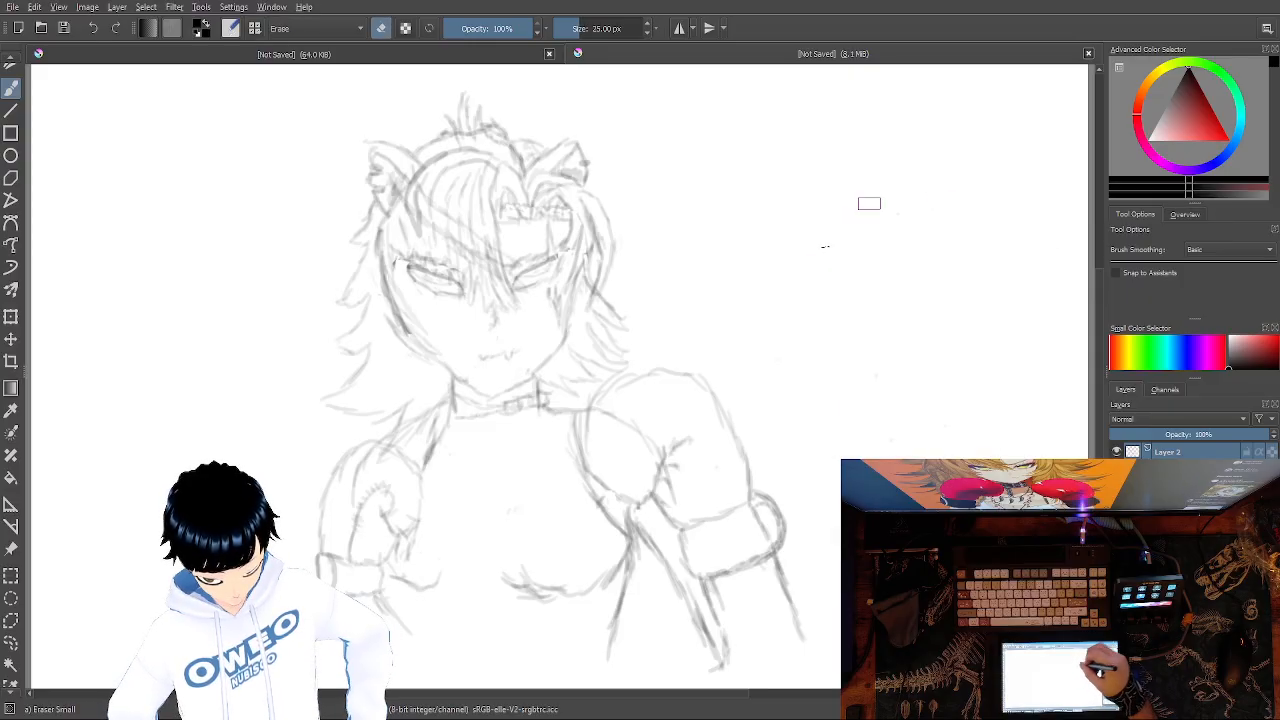
pyautogui.rightClick(953, 302)
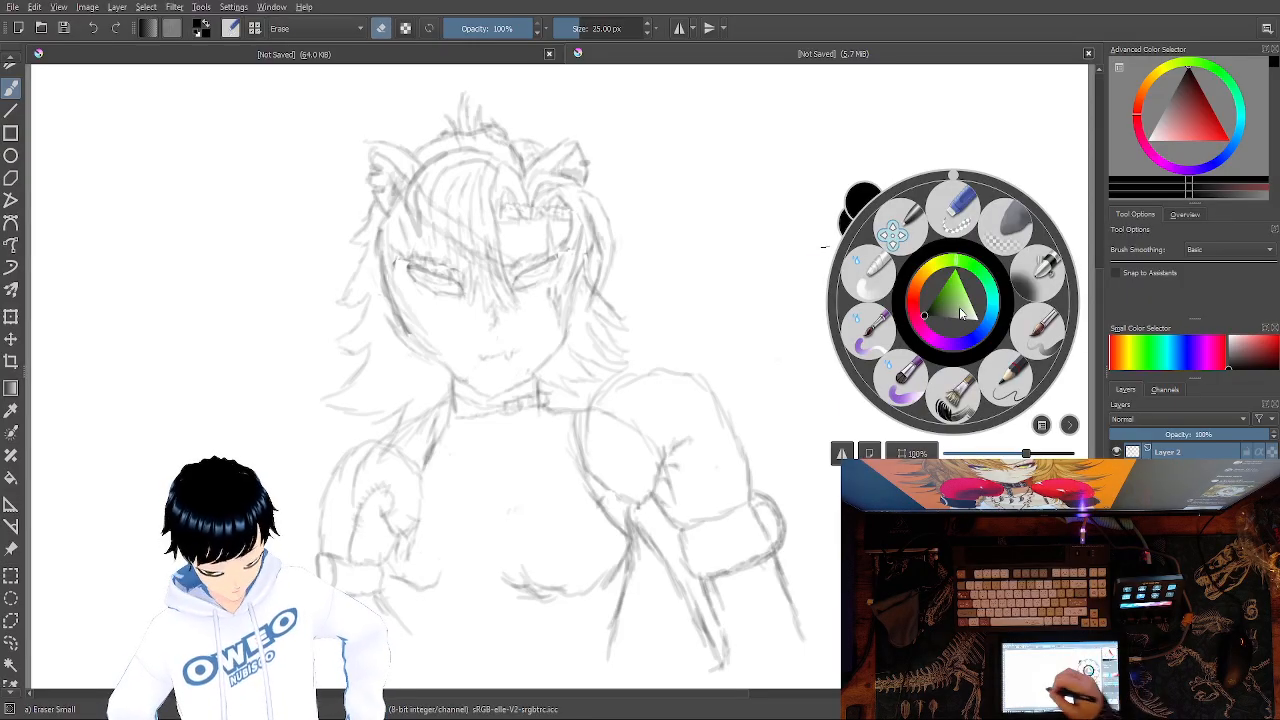
pyautogui.click(11, 641)
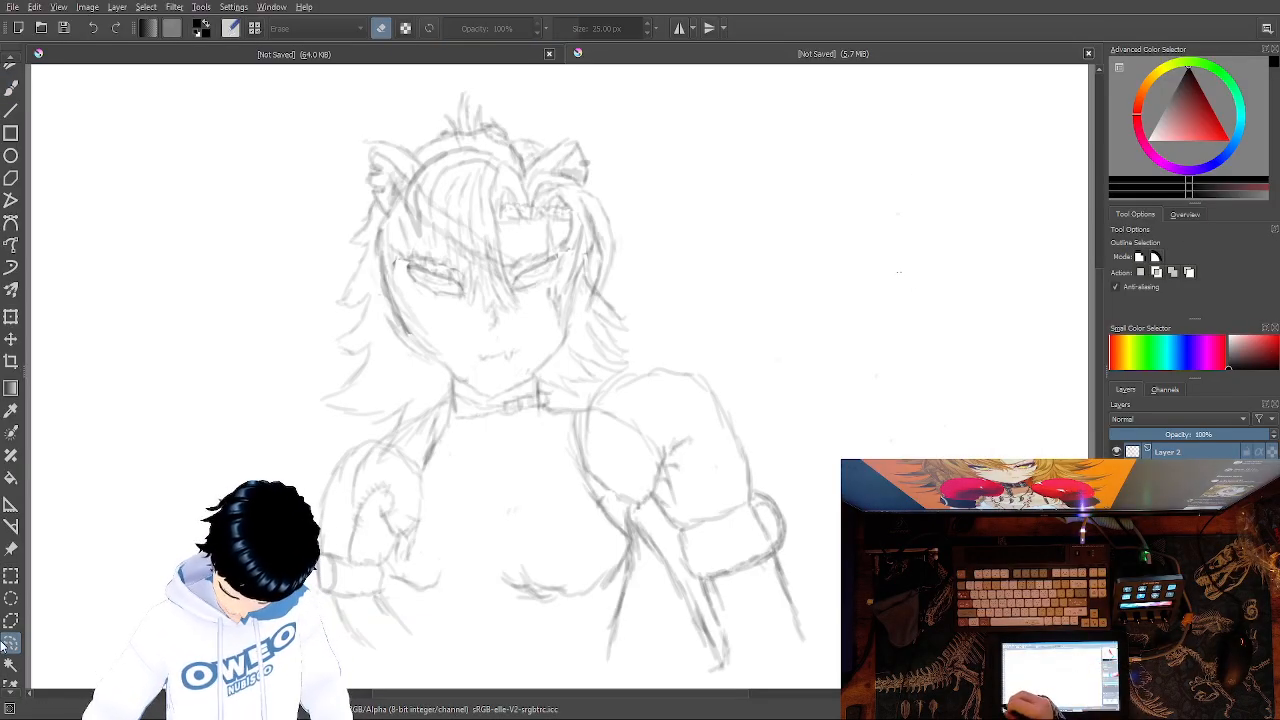
pyautogui.scroll(-3, 13, 610)
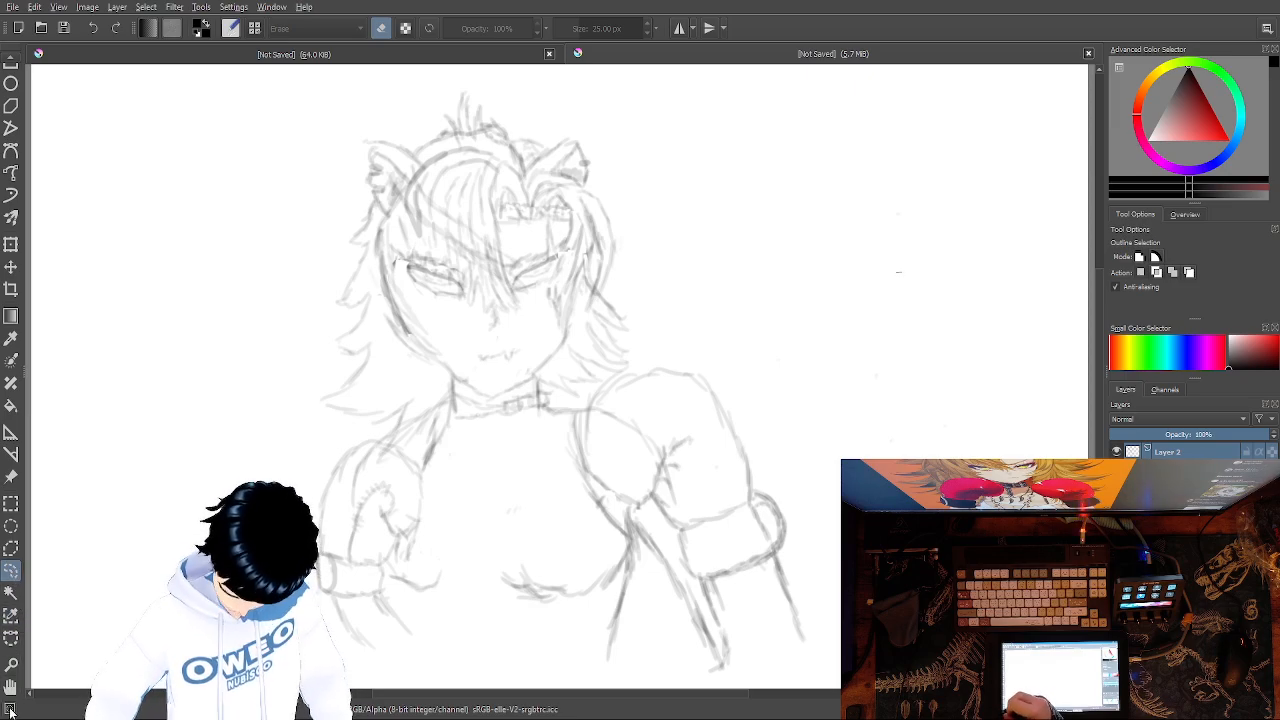
pyautogui.click(10, 710)
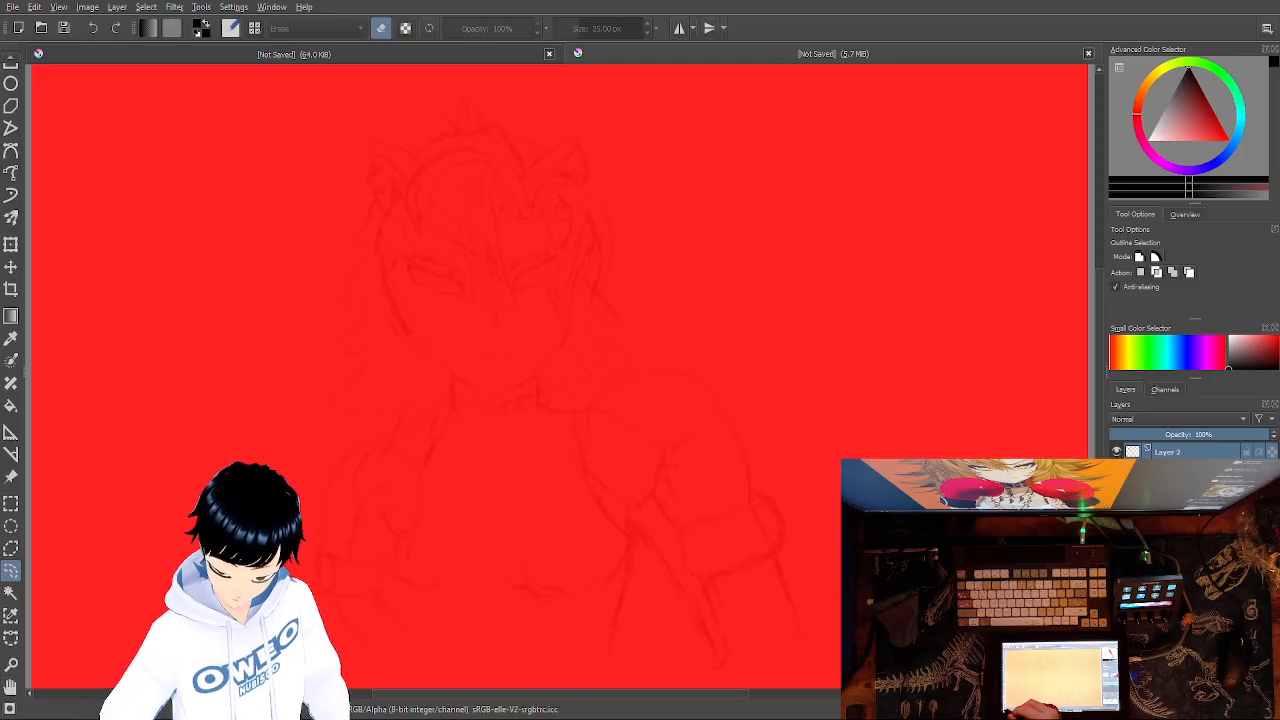
pyautogui.click(9, 708)
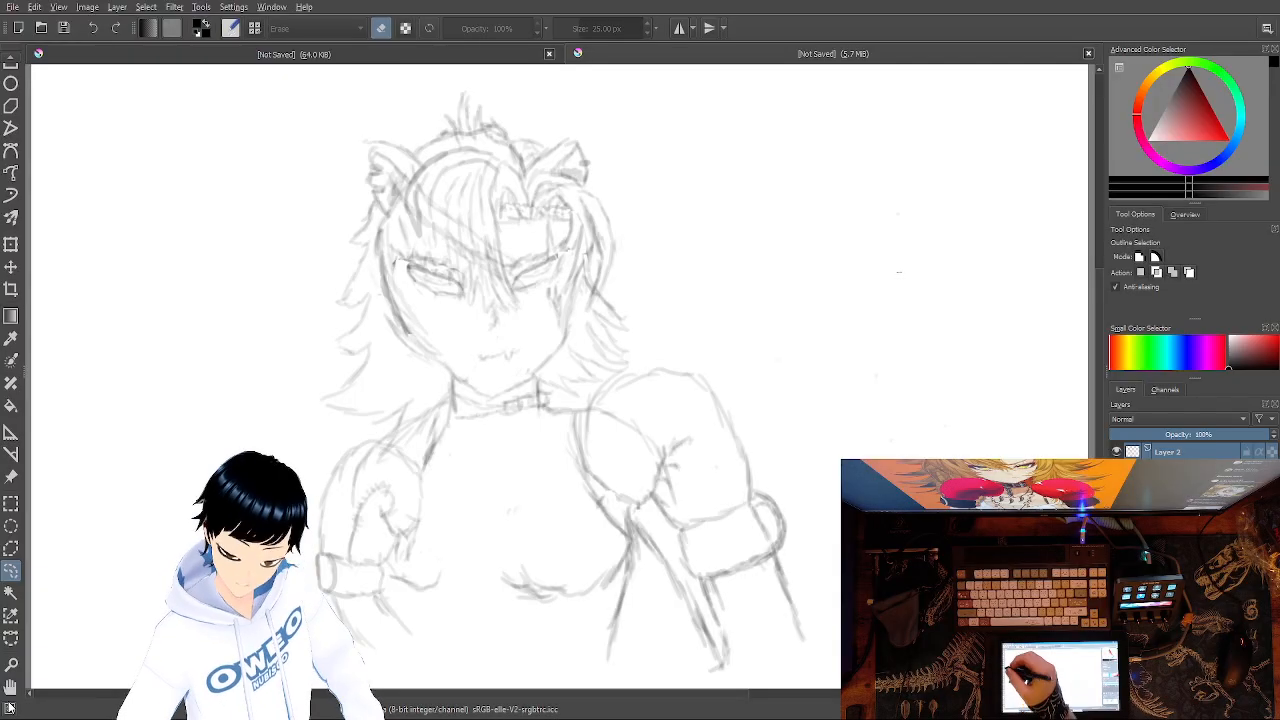
pyautogui.click(12, 361)
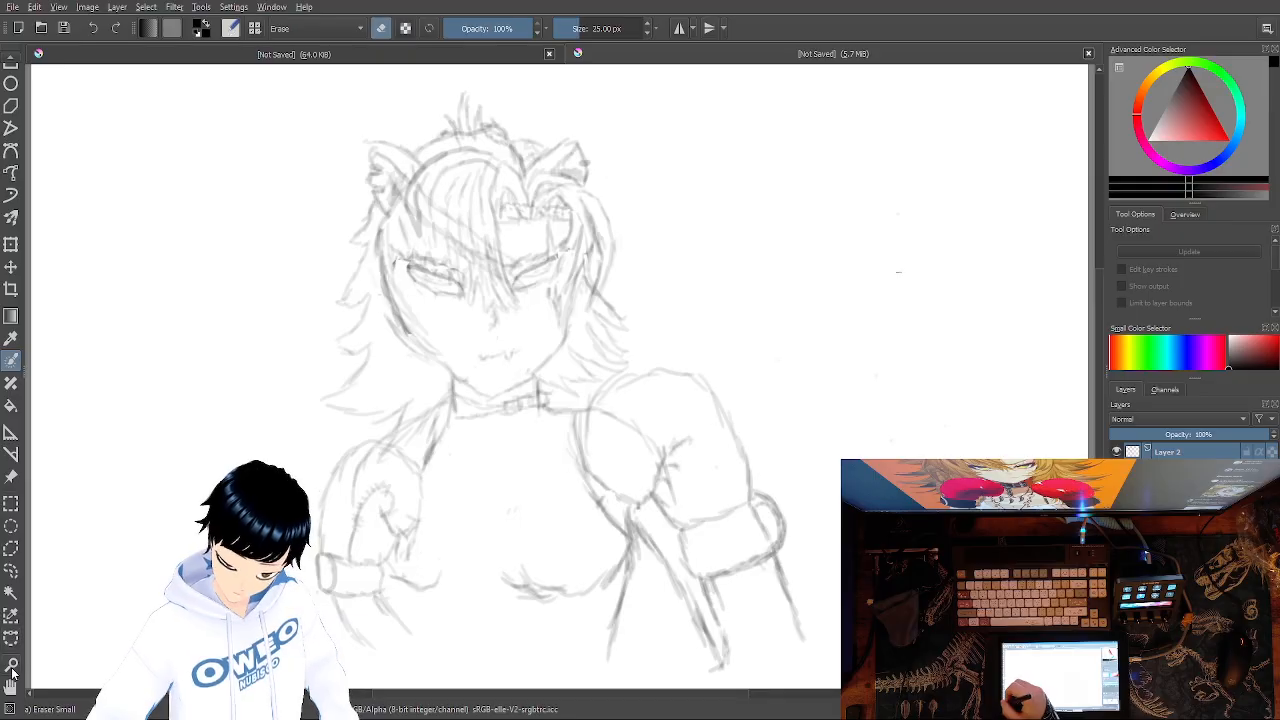
pyautogui.scroll(2, 10, 630)
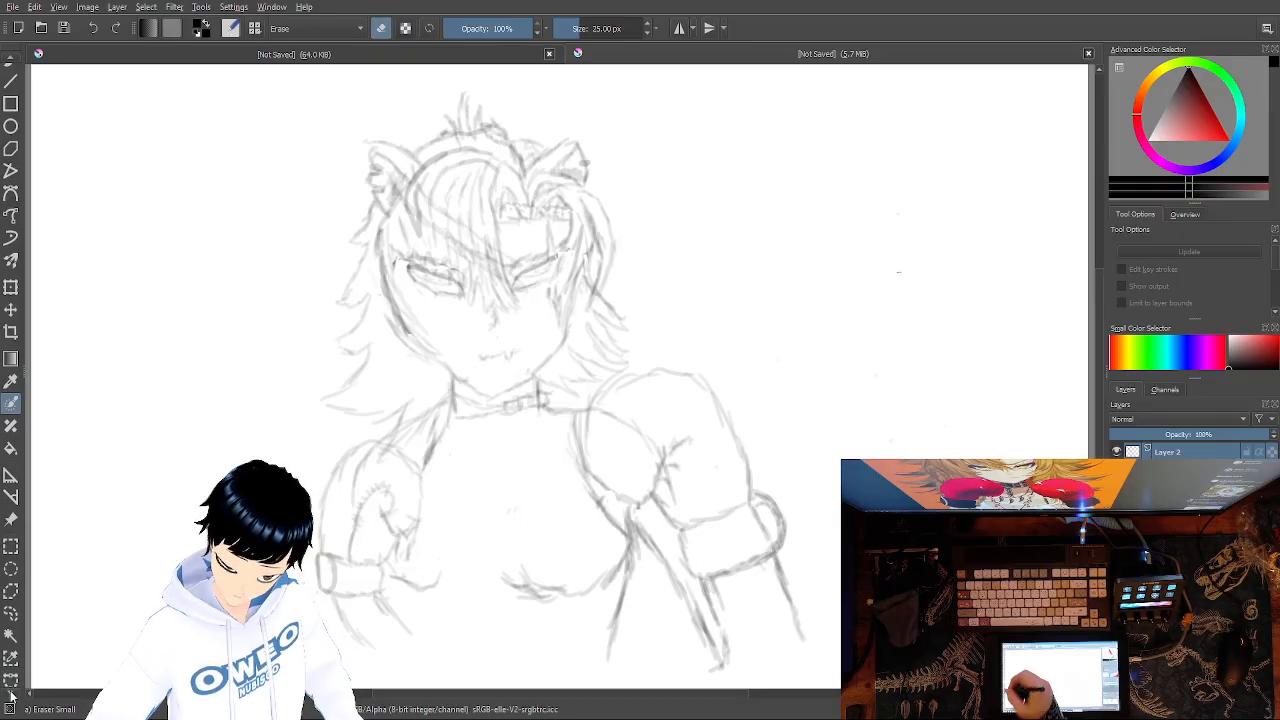
pyautogui.scroll(4, 17, 210)
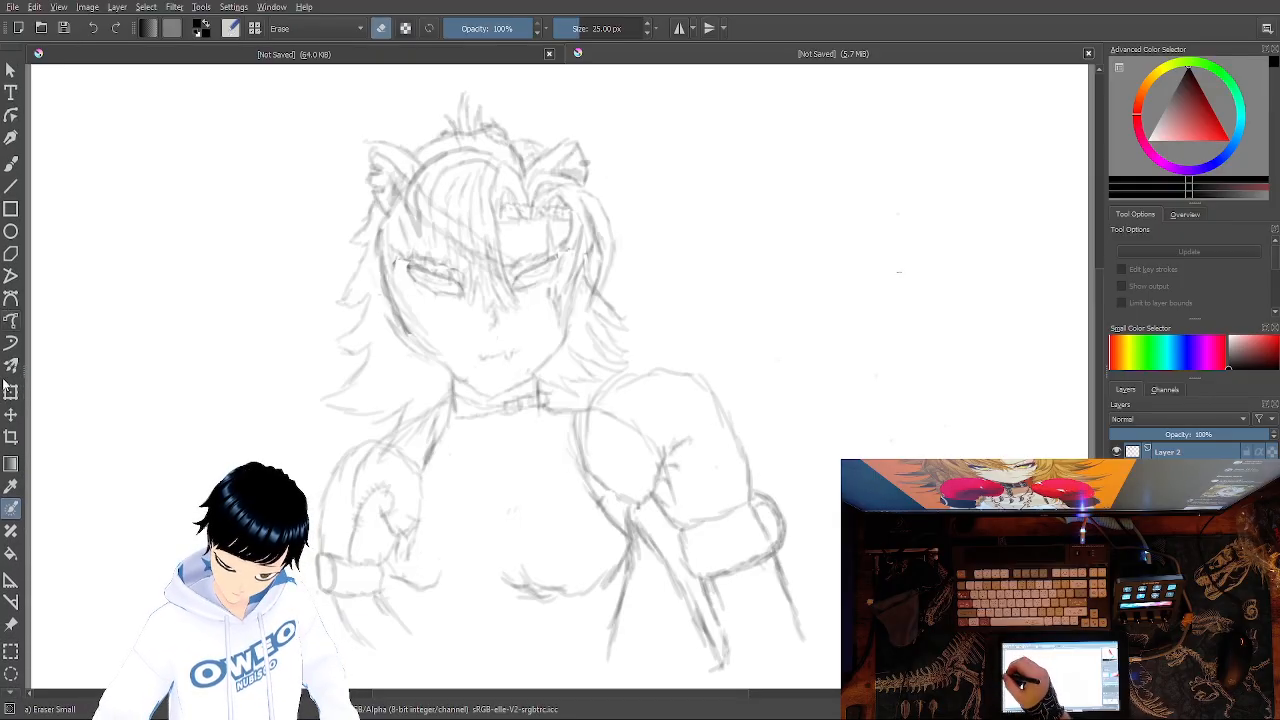
pyautogui.click(10, 155)
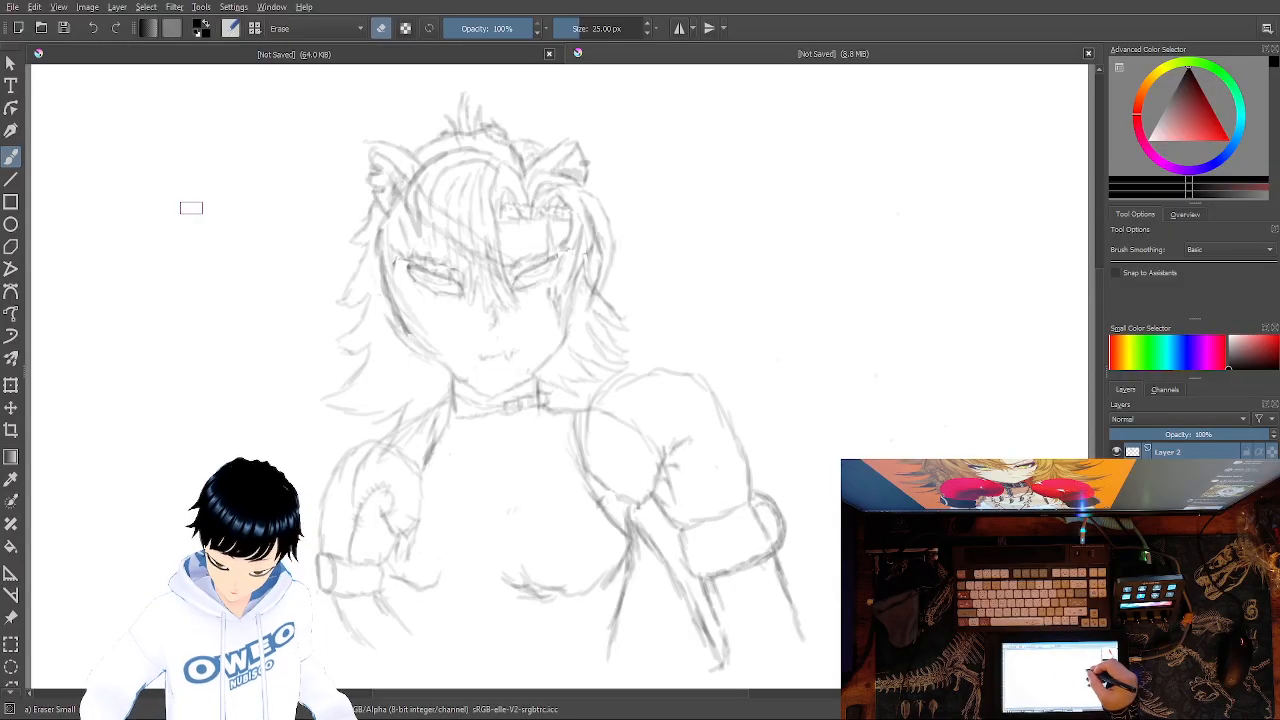
# Switch to the 40 px Basic-5 Size Opacity brush and undo a test stroke made in the empty area beside the head.
pyautogui.rightClick(936, 322)
pyautogui.click(999, 361)
pyautogui.moveTo(824, 304); pyautogui.dragTo(836, 230)
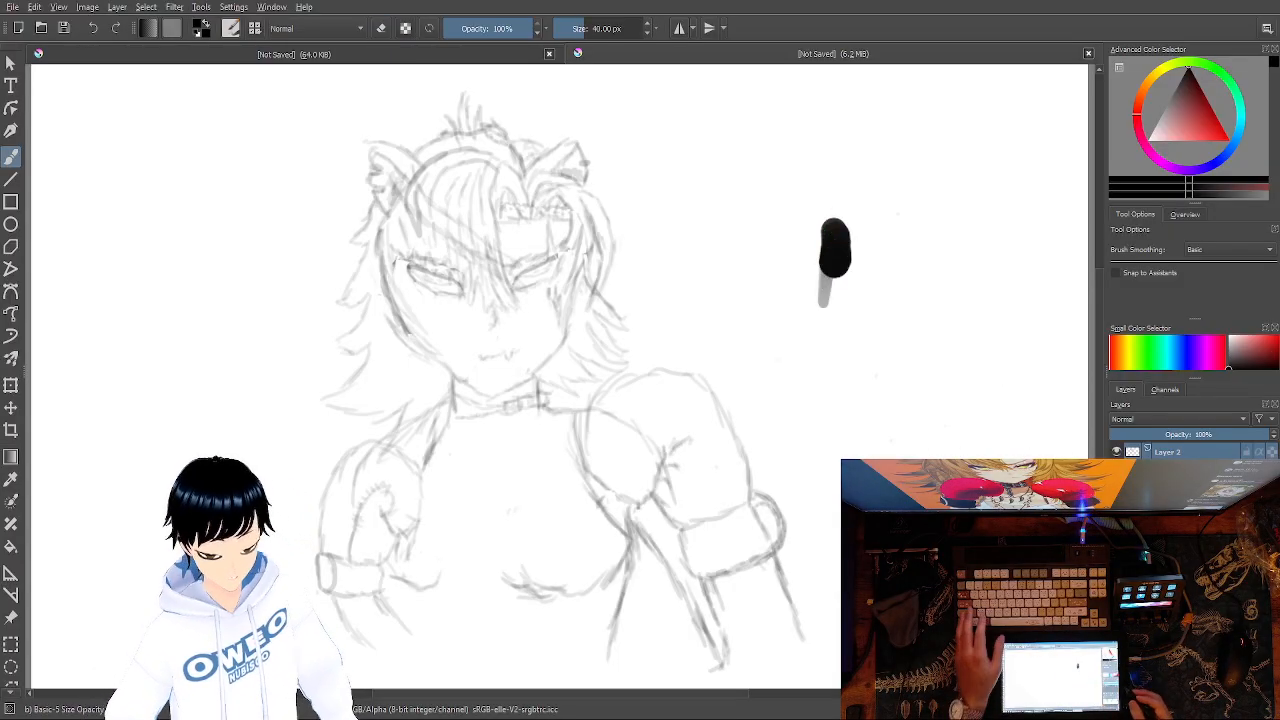
pyautogui.hotkey('ctrl', 'z')
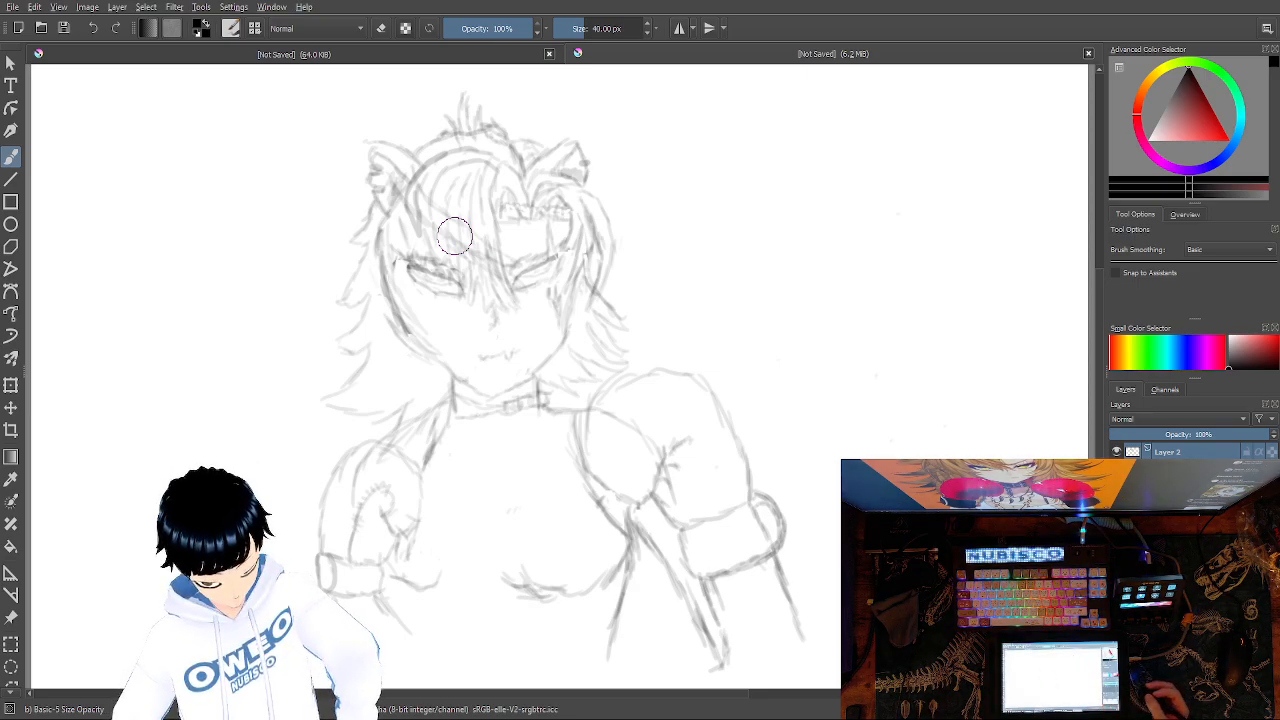
# Sketch the irises inside both eyes and the curved neckline of the top below the choker.
pyautogui.moveTo(470, 120); pyautogui.dragTo(433, 292)
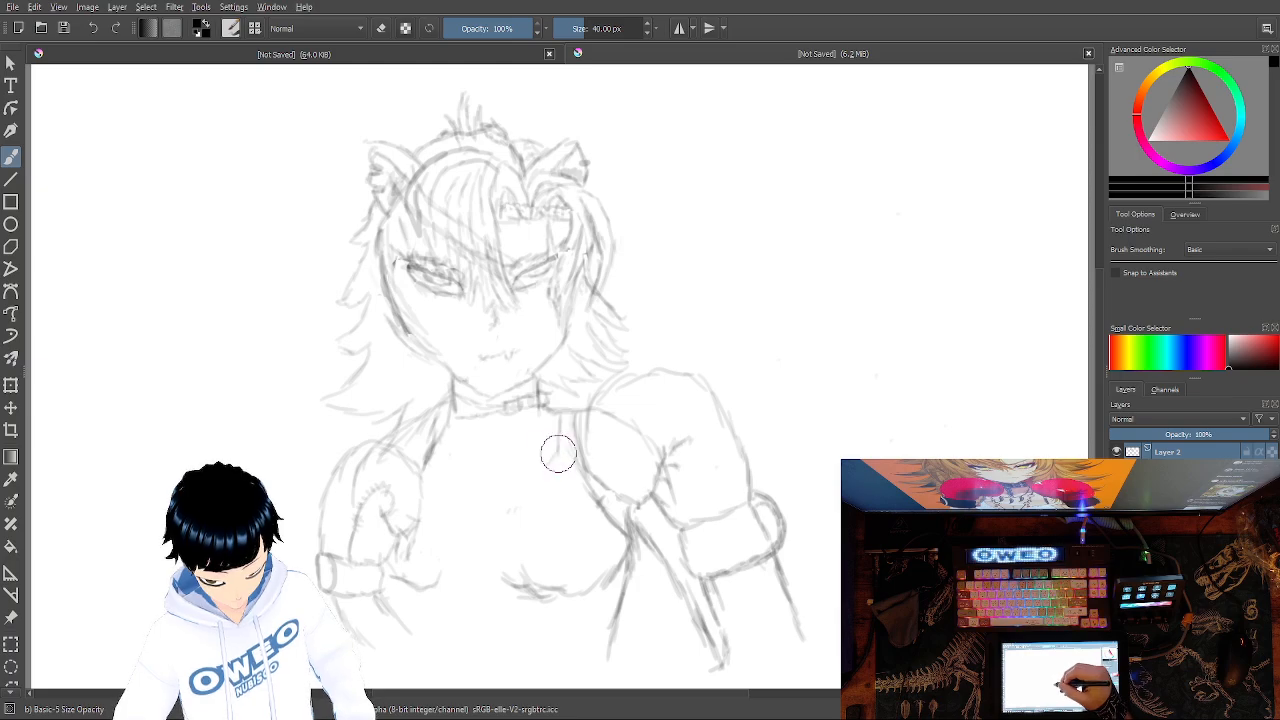
pyautogui.moveTo(516, 483)
pyautogui.mouseDown()
pyautogui.moveTo(457, 487)
pyautogui.moveTo(453, 474)
pyautogui.mouseUp()
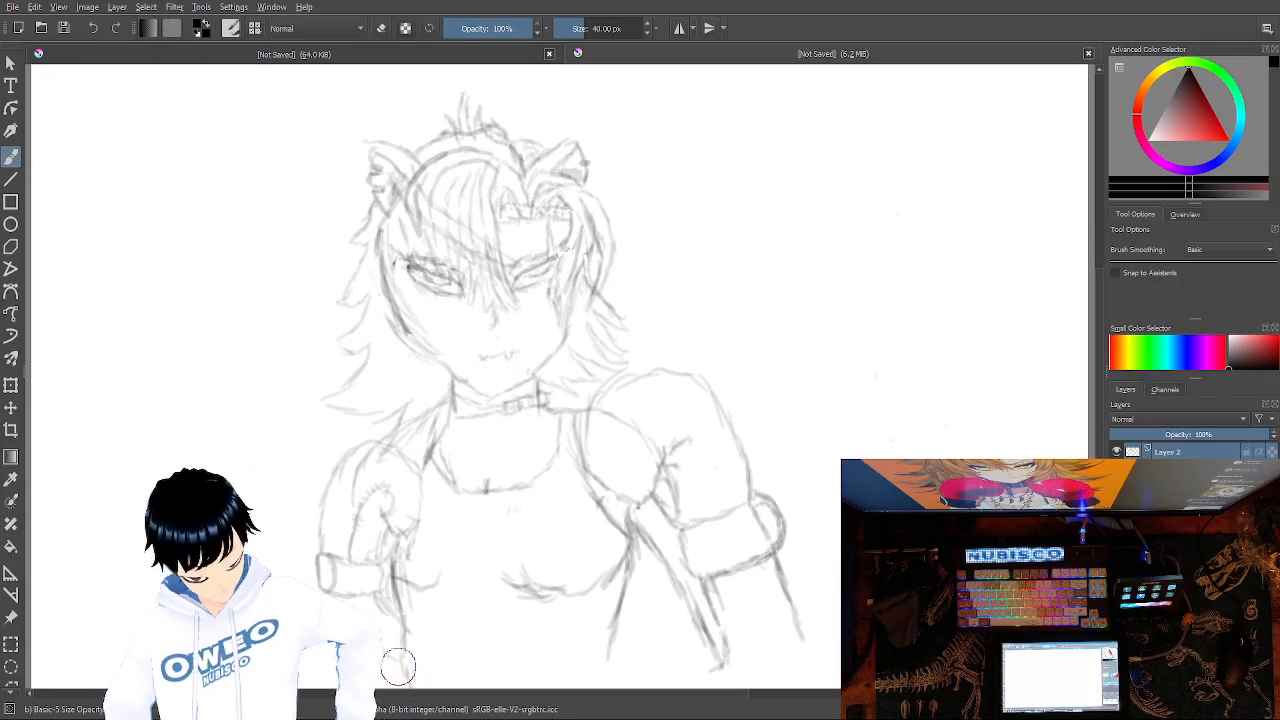
# Select the eye below the forehead bandage with a freehand outline and shift it slightly outward with a free transform.
pyautogui.scroll(-2, 10, 665)
pyautogui.click(8, 660)
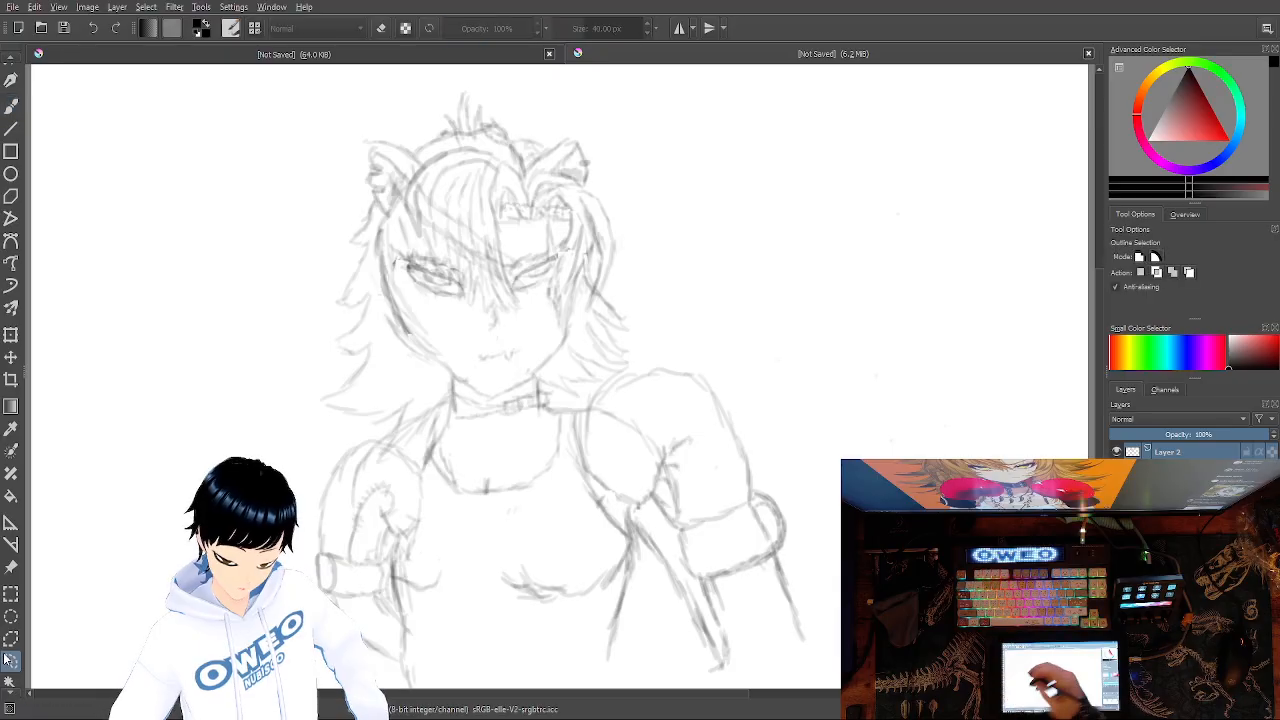
pyautogui.moveTo(533, 243)
pyautogui.mouseDown()
pyautogui.moveTo(537, 316)
pyautogui.moveTo(570, 295)
pyautogui.moveTo(575, 240)
pyautogui.moveTo(545, 226)
pyautogui.moveTo(514, 248)
pyautogui.mouseUp()
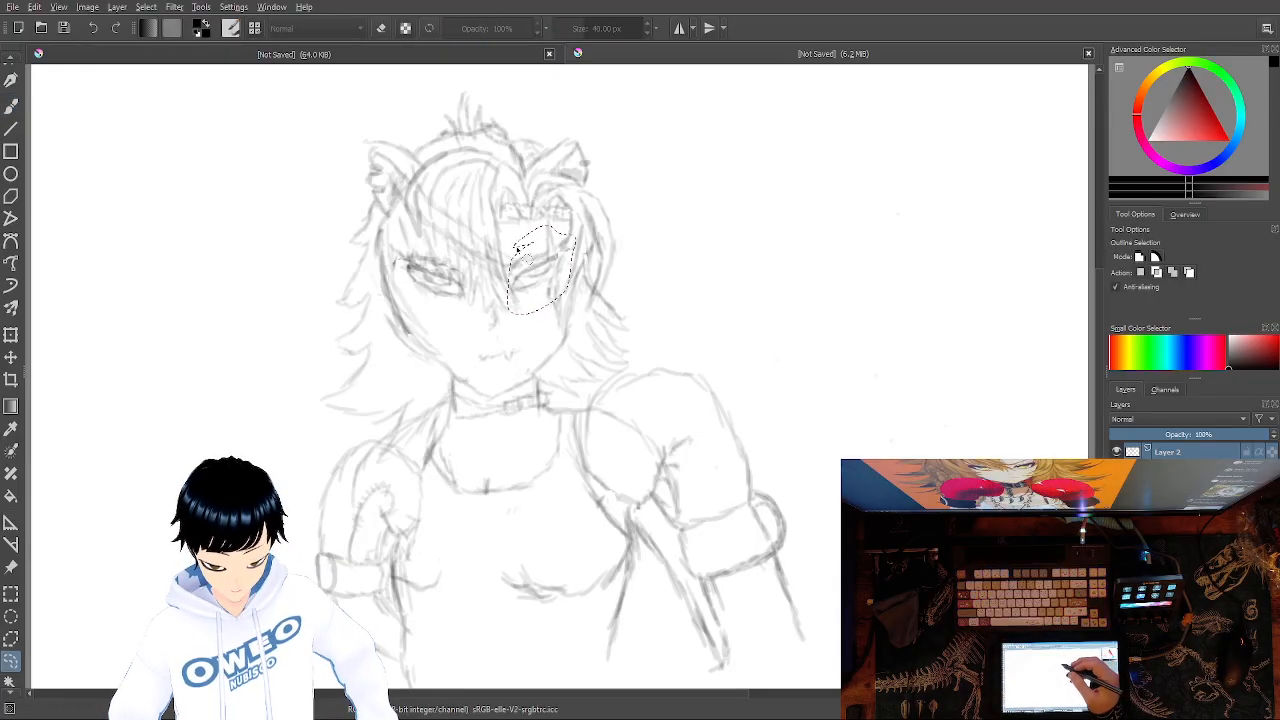
pyautogui.click(8, 356)
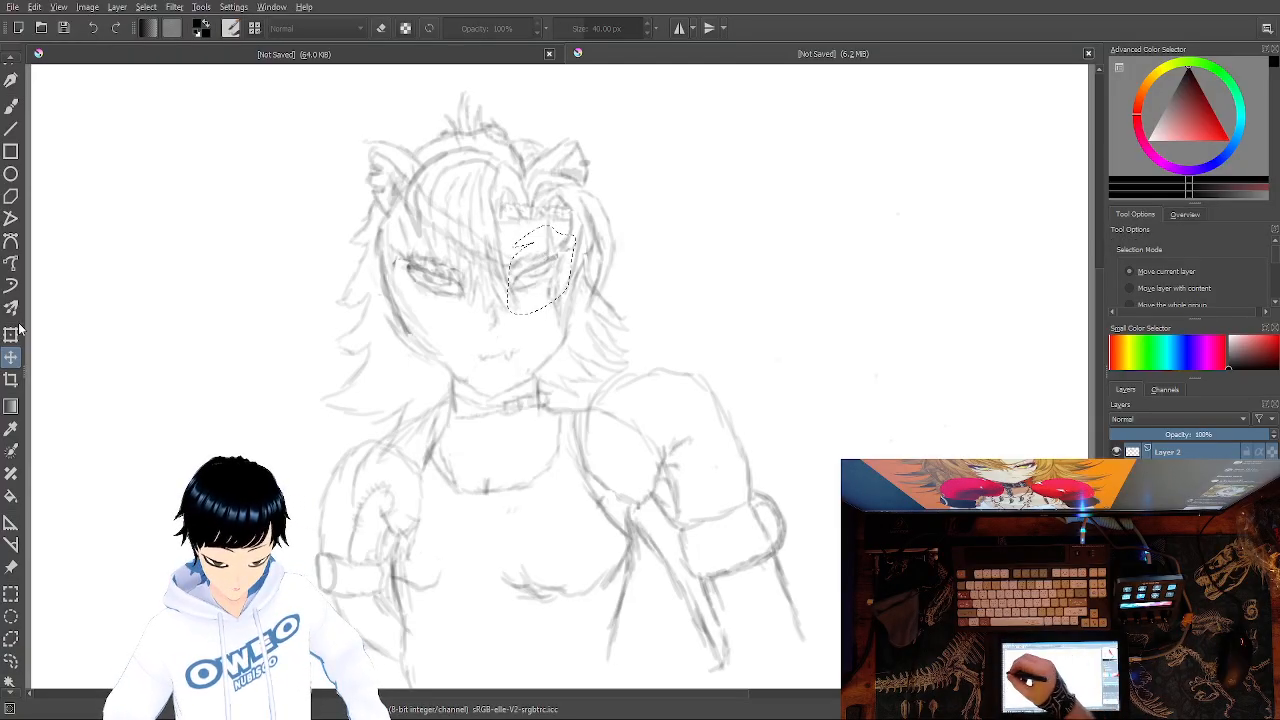
pyautogui.click(12, 338)
pyautogui.moveTo(578, 226); pyautogui.dragTo(555, 247)
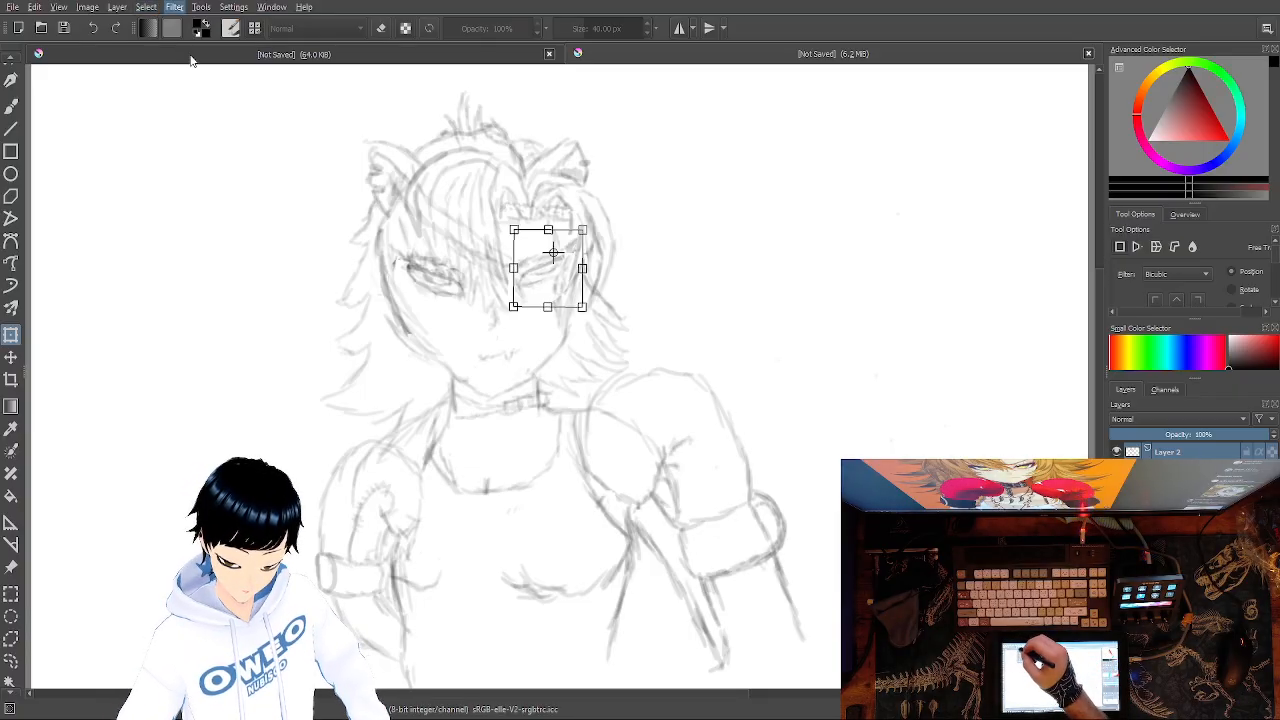
pyautogui.press('Return')
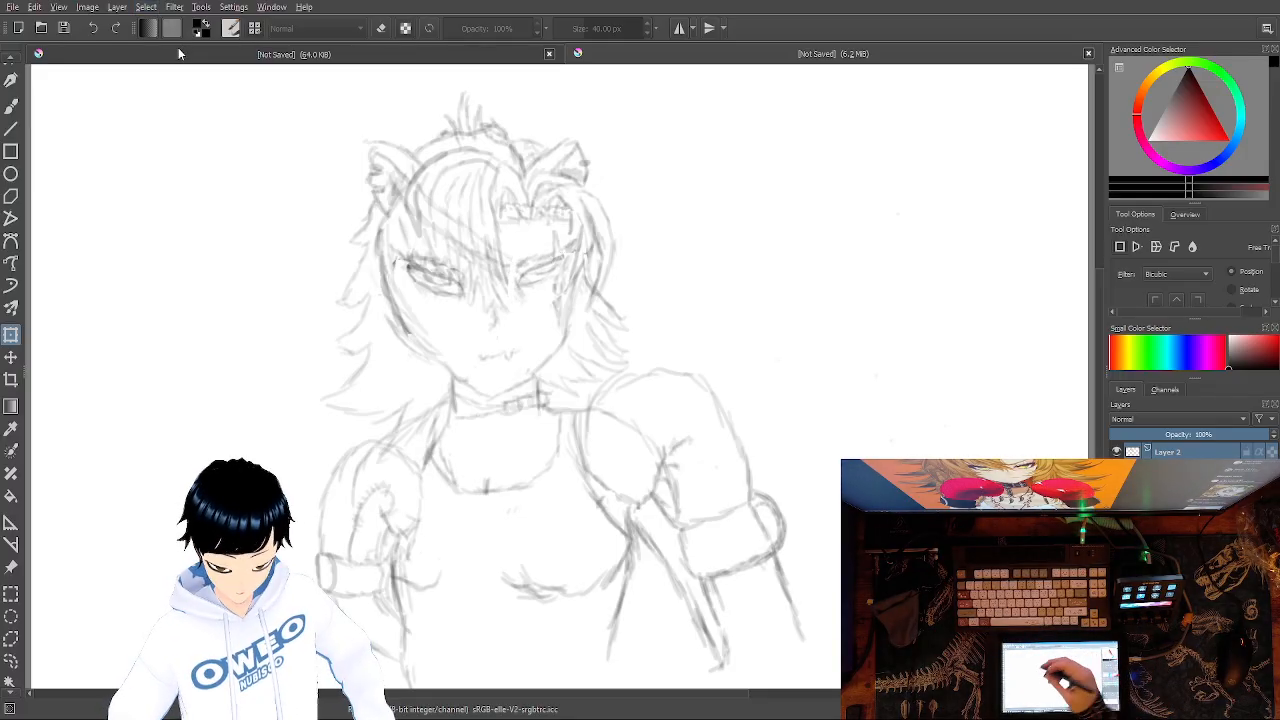
# Sketch extra spiky hair strands down both sides of the head, in the fringe and beside the neck with the 40 px Basic-5 brush.
pyautogui.click(12, 101)
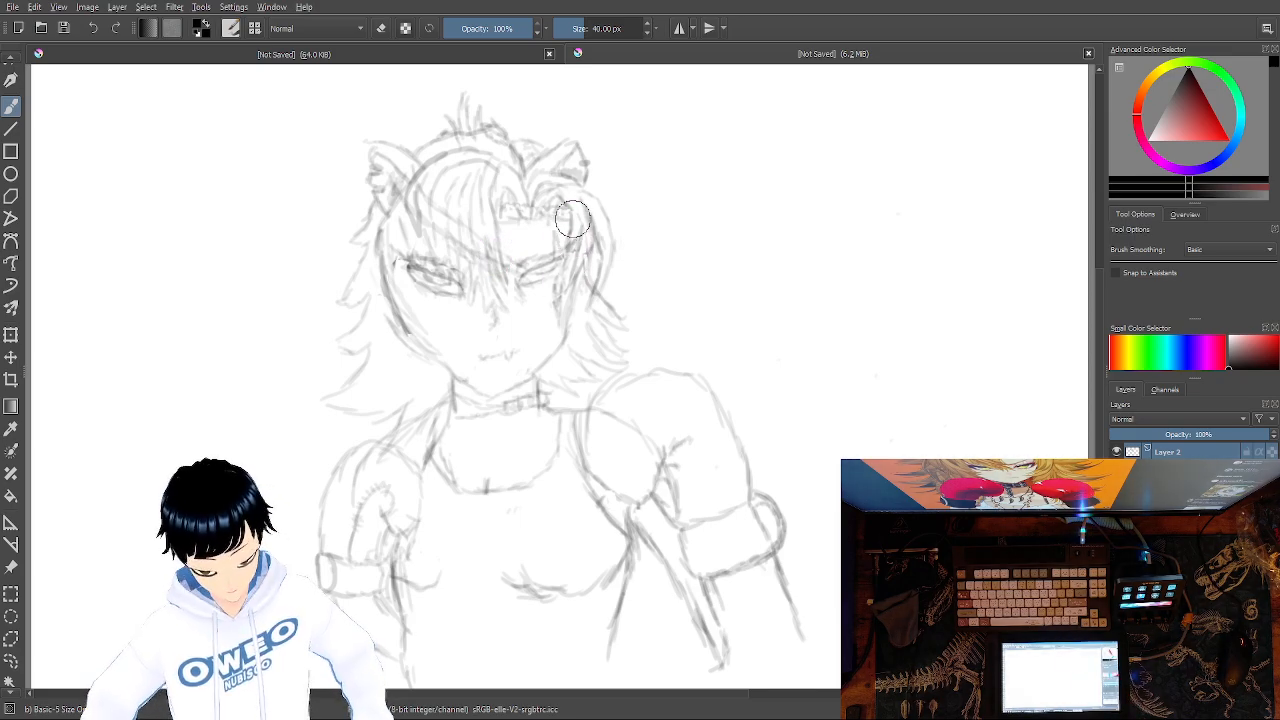
pyautogui.moveTo(590, 180); pyautogui.dragTo(638, 267)
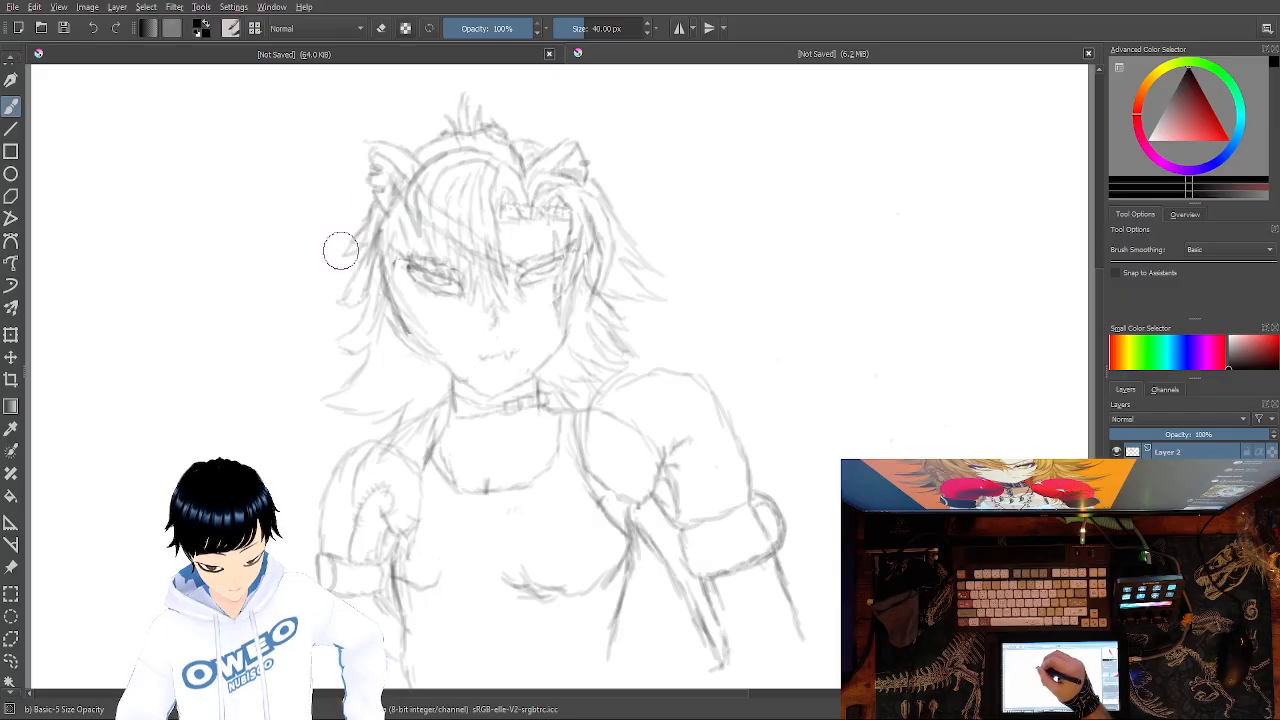
pyautogui.moveTo(364, 254); pyautogui.dragTo(338, 302)
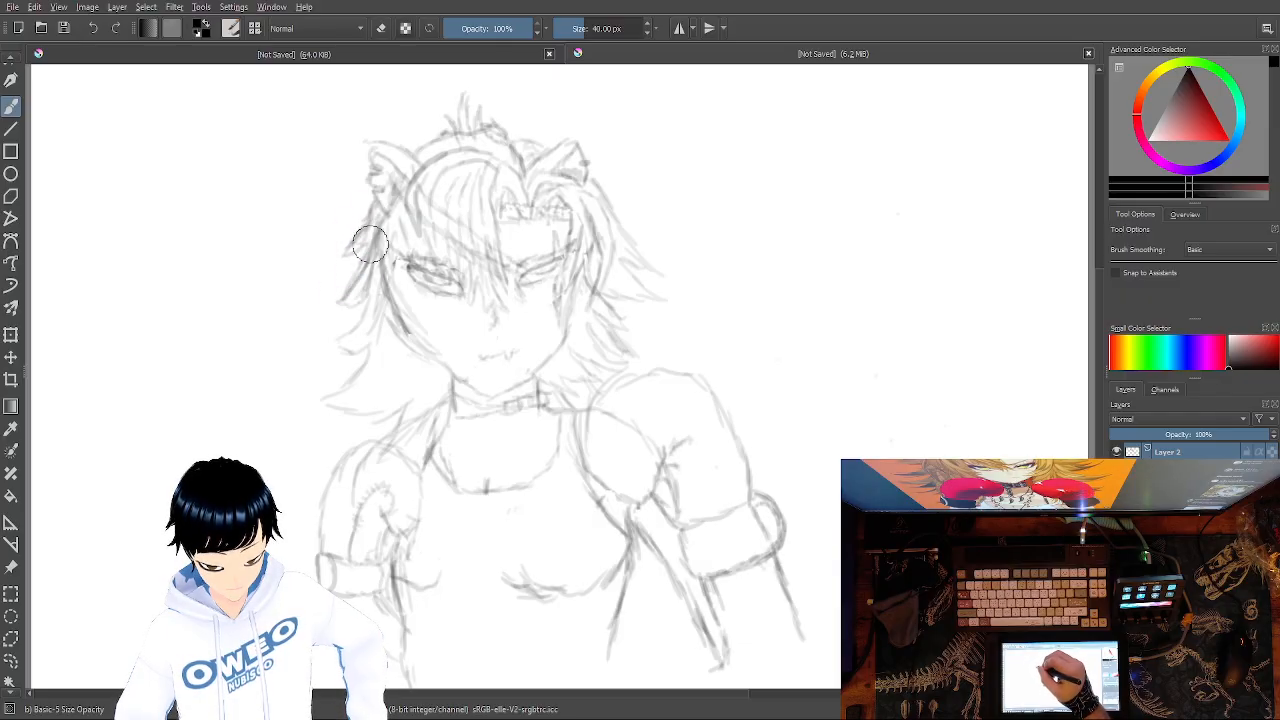
pyautogui.moveTo(368, 230); pyautogui.dragTo(336, 294)
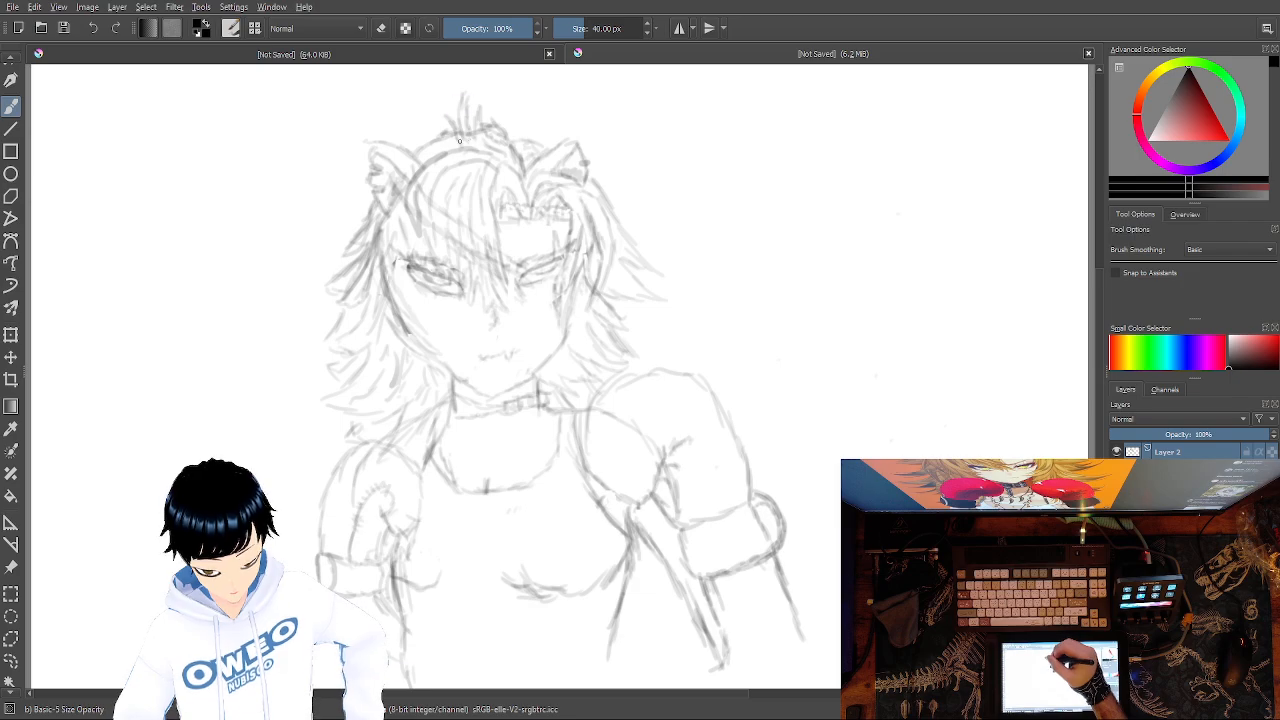
pyautogui.moveTo(446, 150)
pyautogui.mouseDown()
pyautogui.moveTo(479, 199)
pyautogui.moveTo(470, 232)
pyautogui.mouseUp()
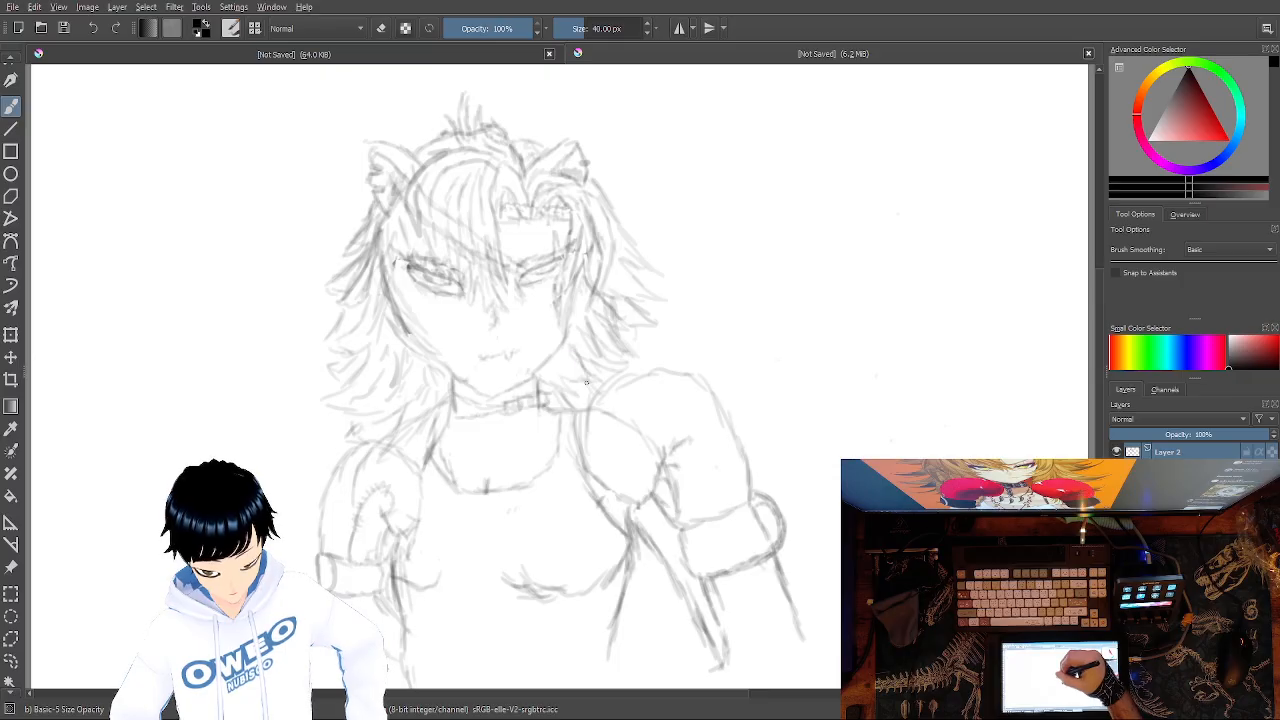
pyautogui.moveTo(597, 353)
pyautogui.mouseDown()
pyautogui.moveTo(611, 373)
pyautogui.moveTo(560, 384)
pyautogui.mouseUp()
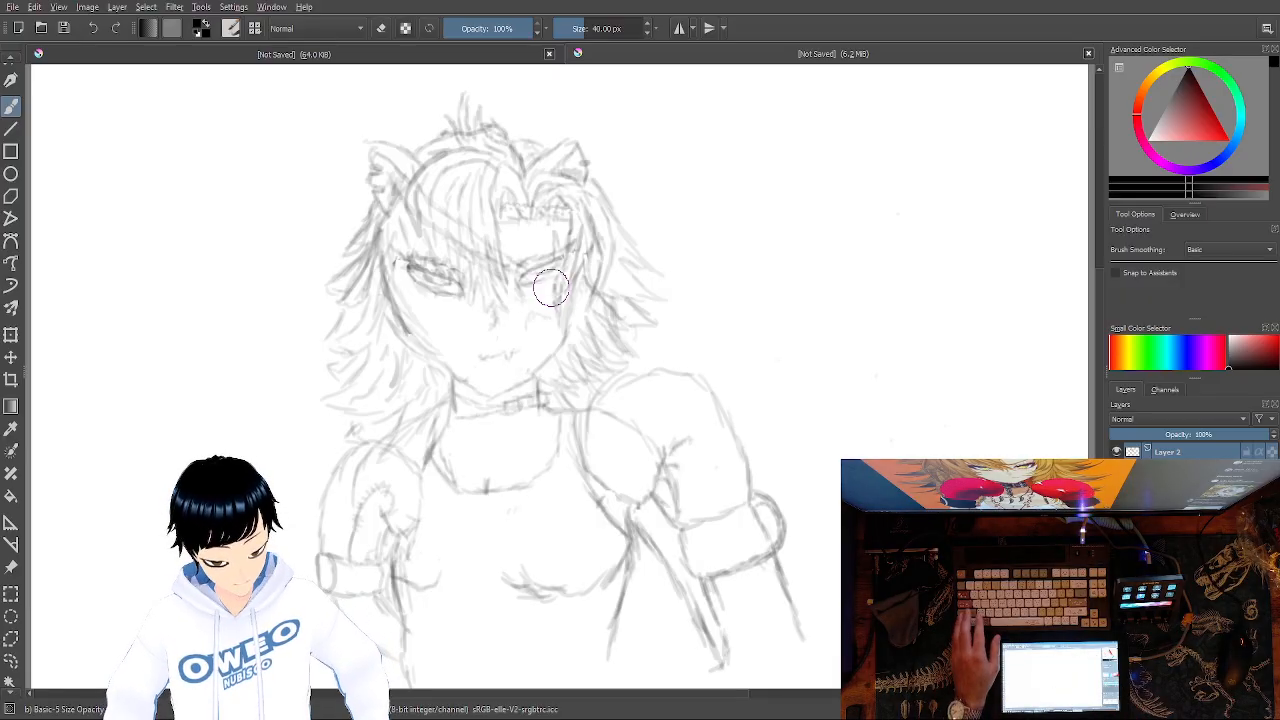
pyautogui.press('ctrl')
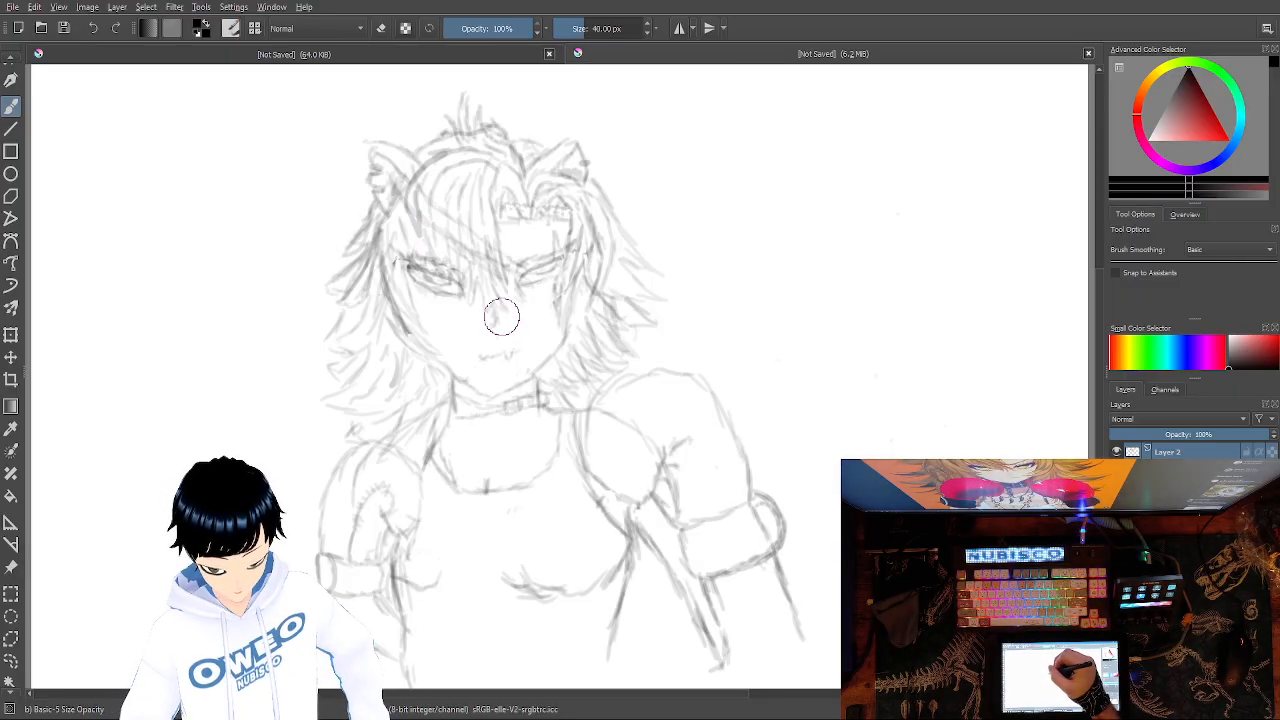
# Erase the nose lines with Eraser Soft and the 25 px Eraser Small, and return to the 40 px Basic-5 brush.
pyautogui.rightClick(874, 211)
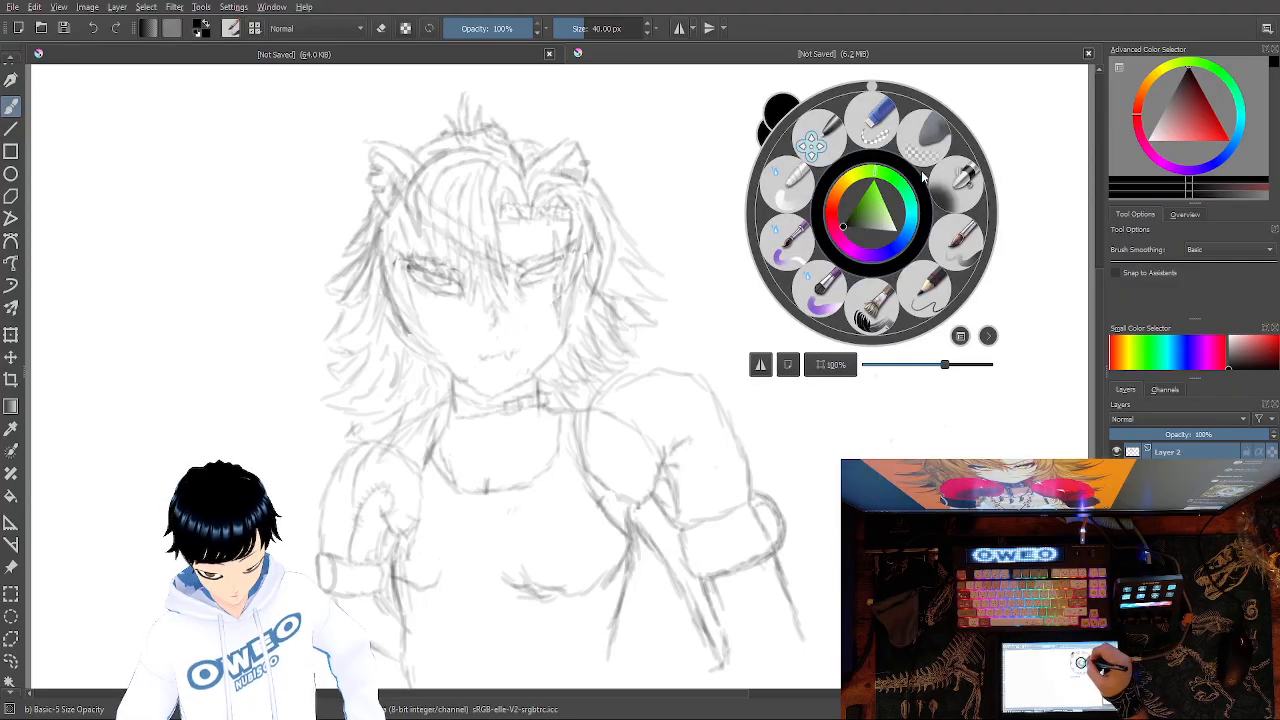
pyautogui.click(927, 143)
pyautogui.moveTo(496, 327); pyautogui.dragTo(494, 328)
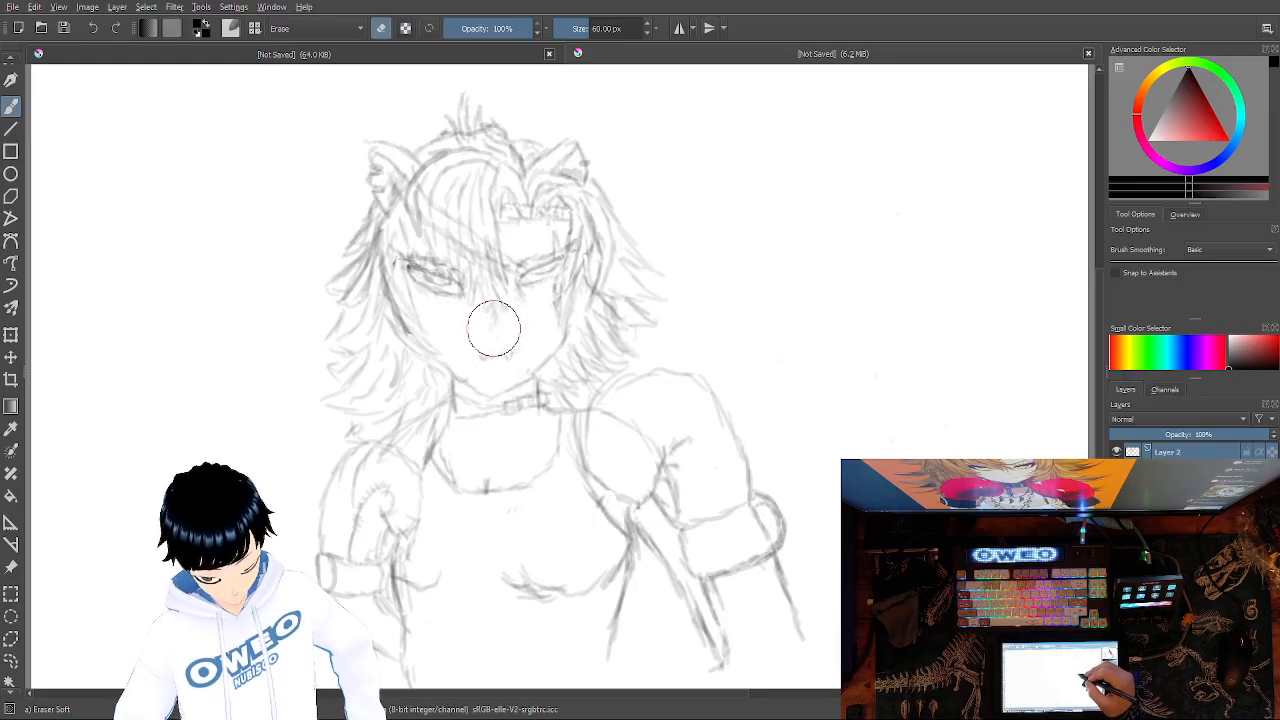
pyautogui.rightClick(866, 306)
pyautogui.click(872, 222)
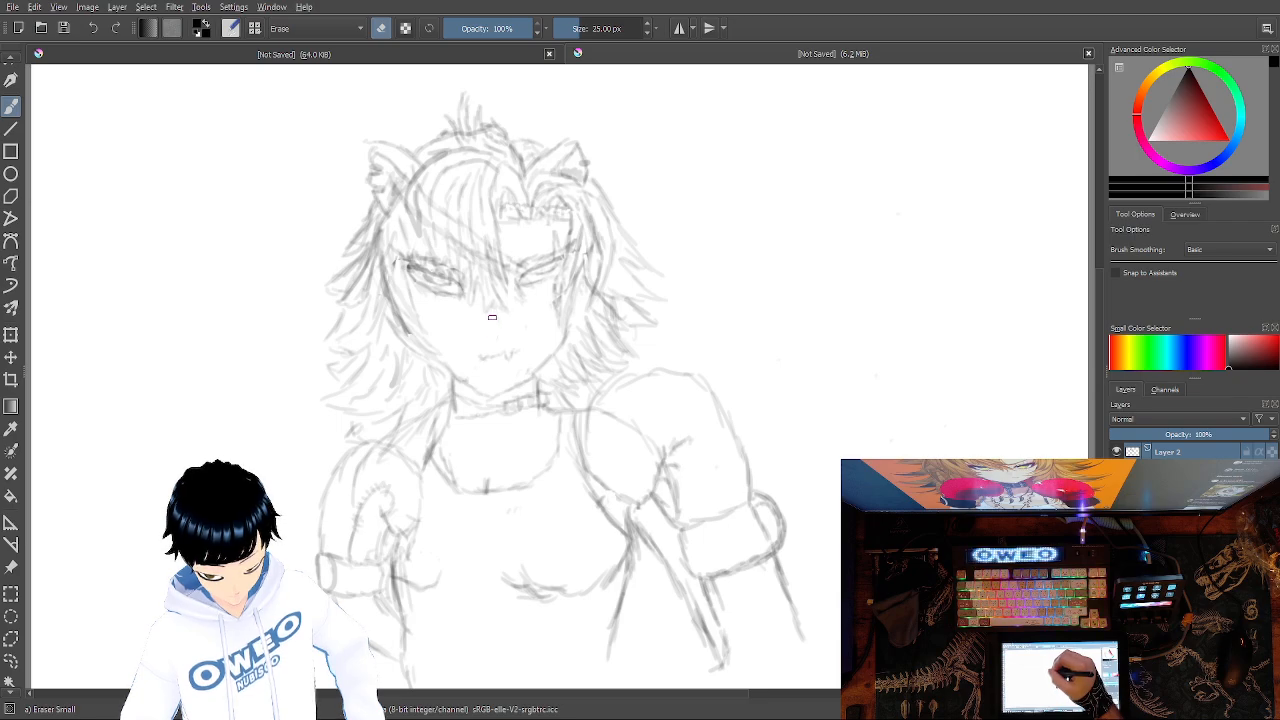
pyautogui.rightClick(926, 316)
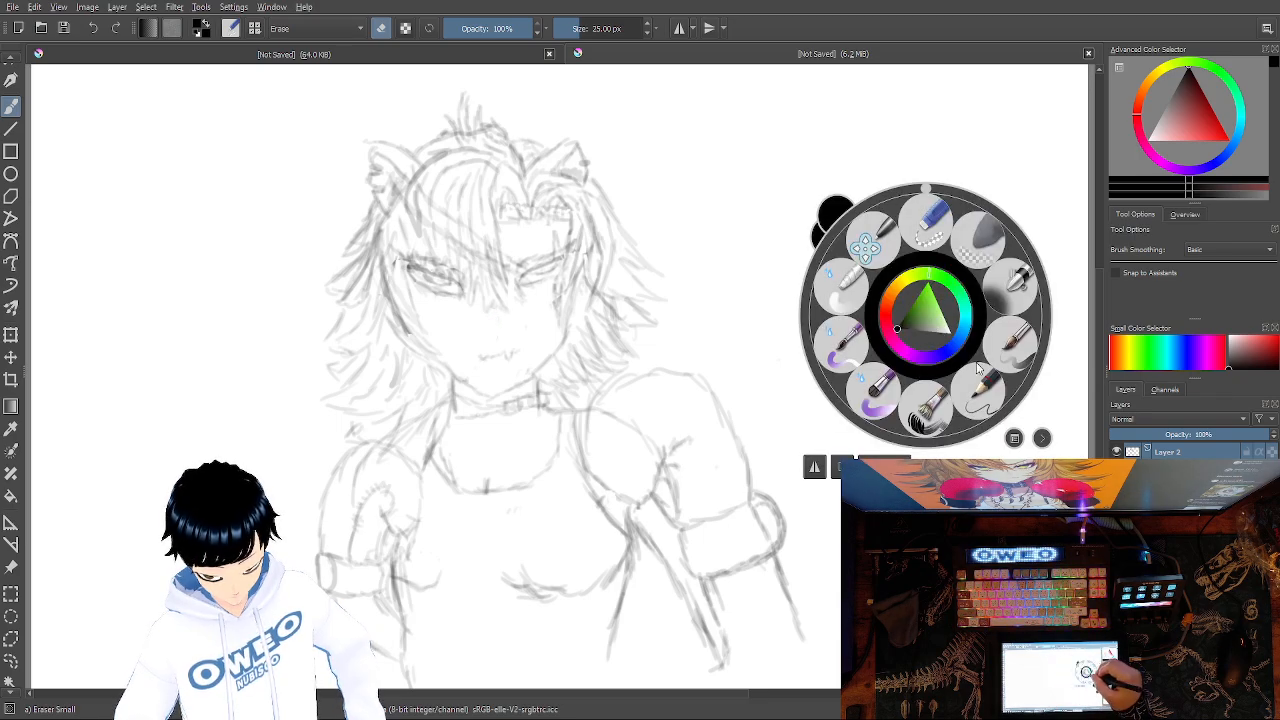
pyautogui.click(1016, 358)
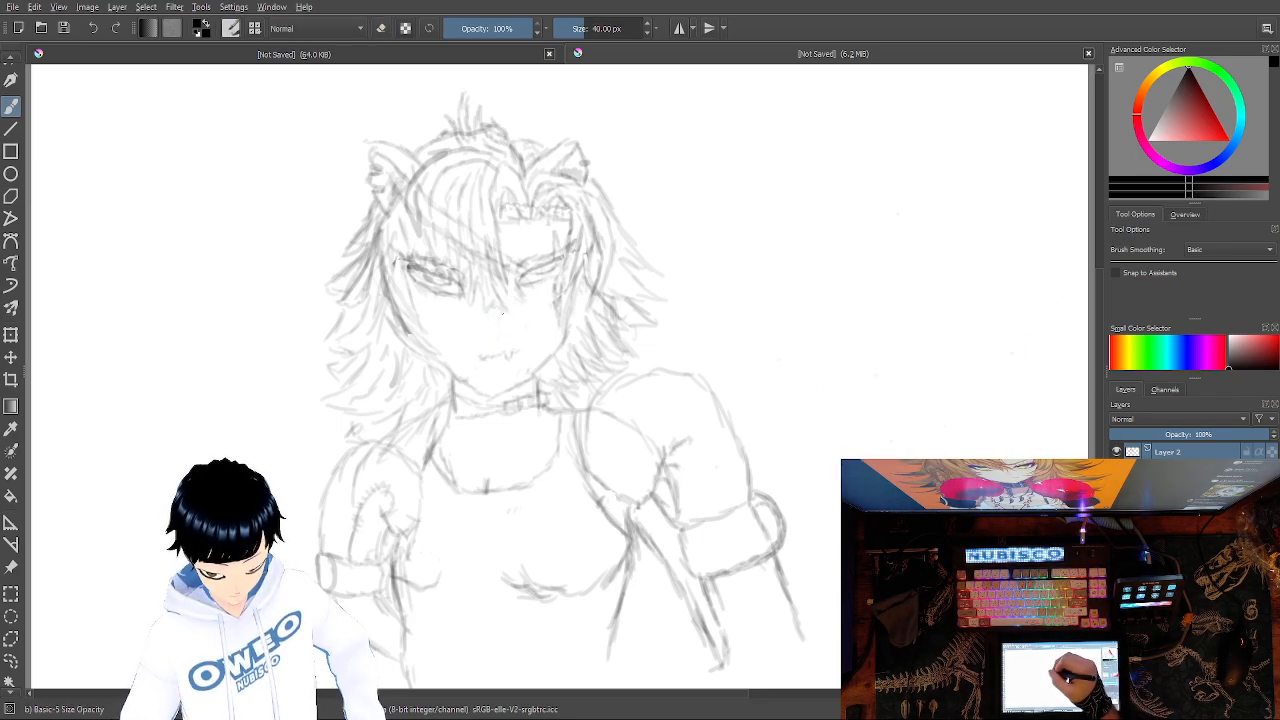